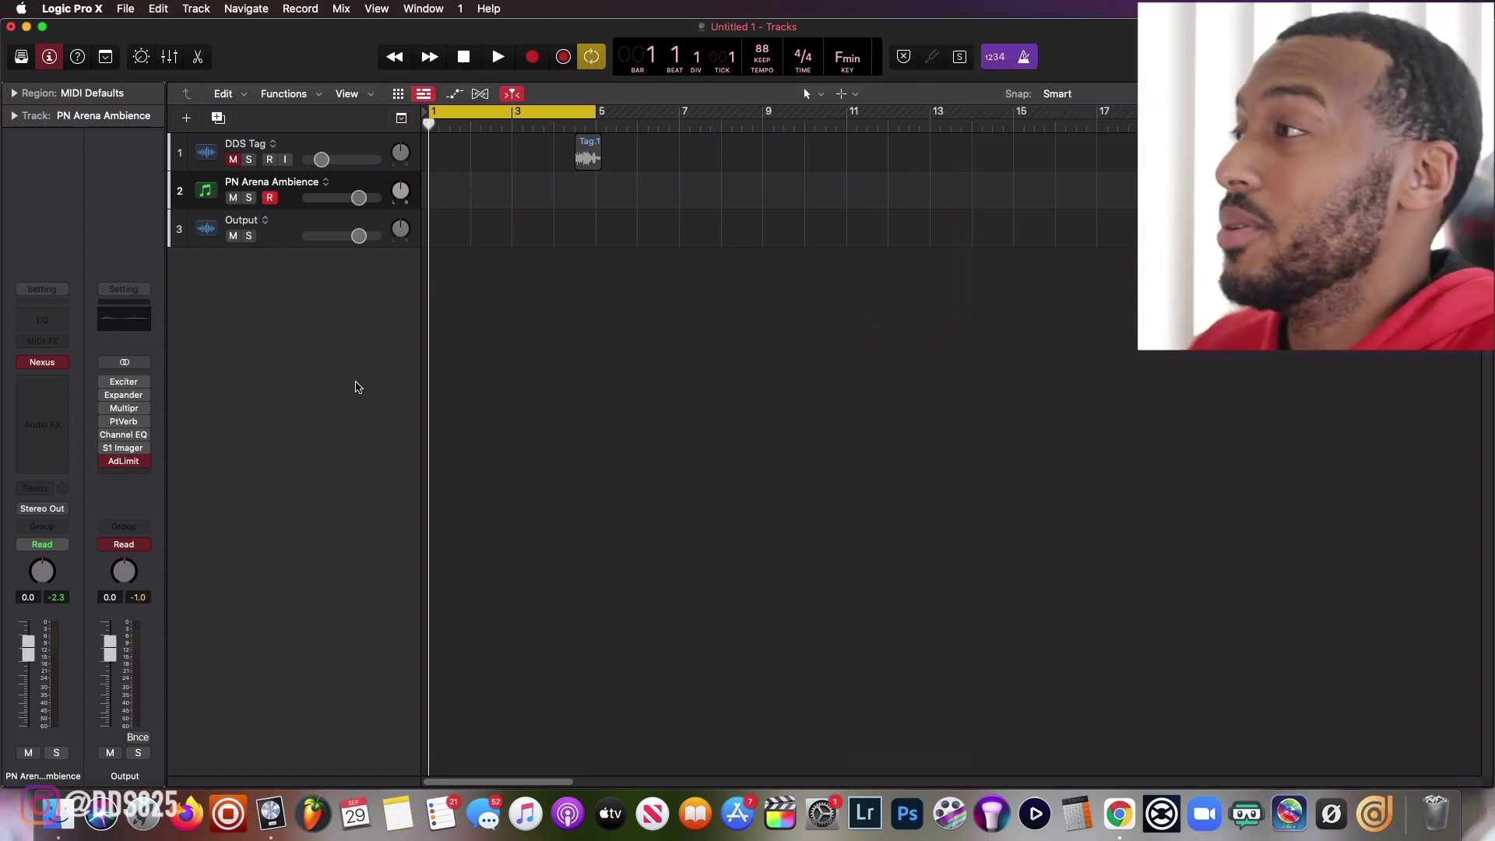
# Open the Step Sequencer for the PN Arena Ambience track.
pyautogui.moveTo(47, 369)
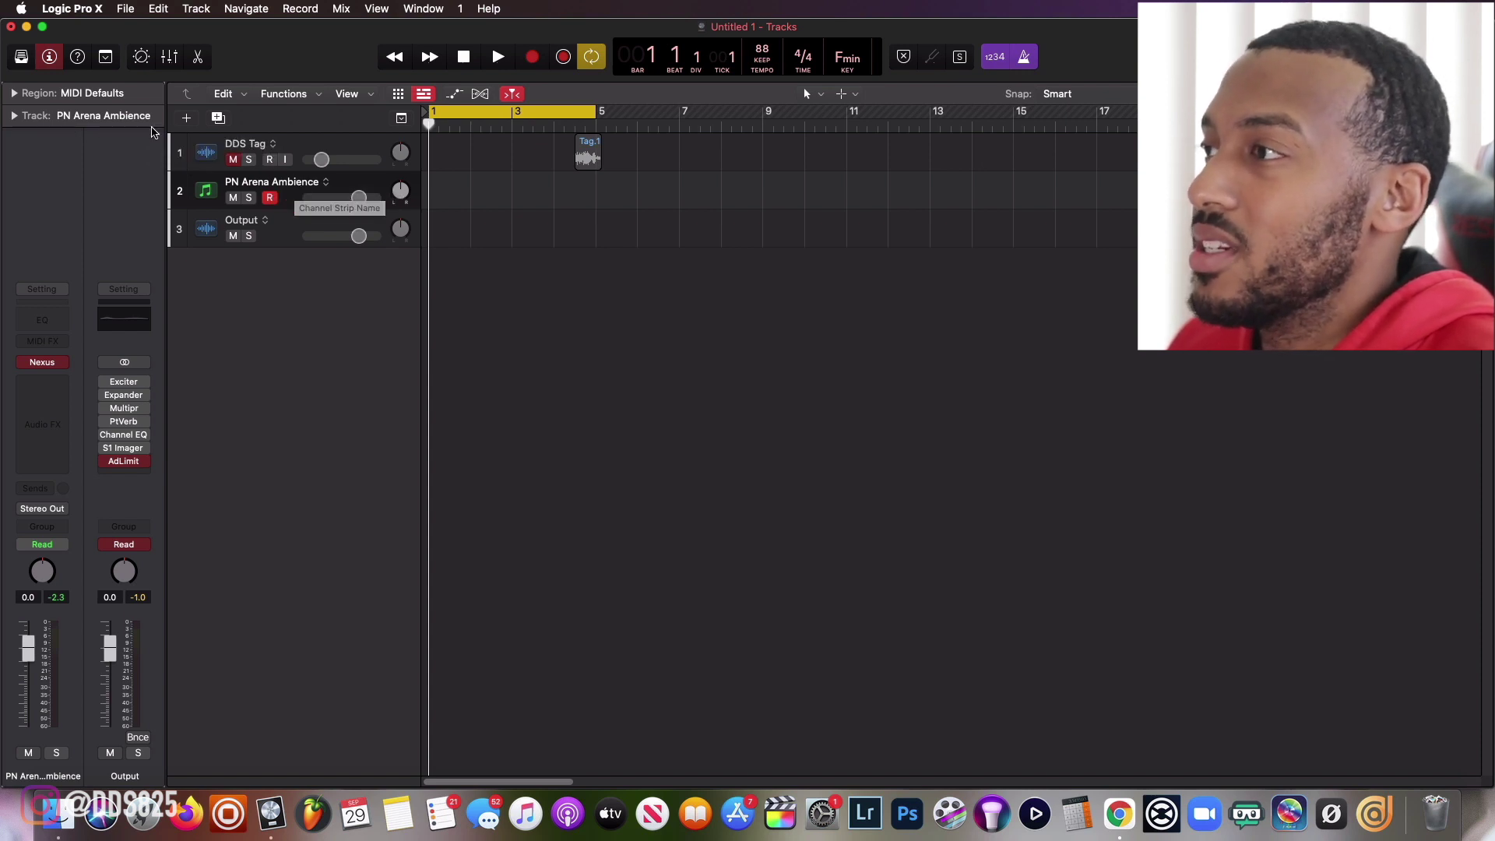
pyautogui.click(198, 57)
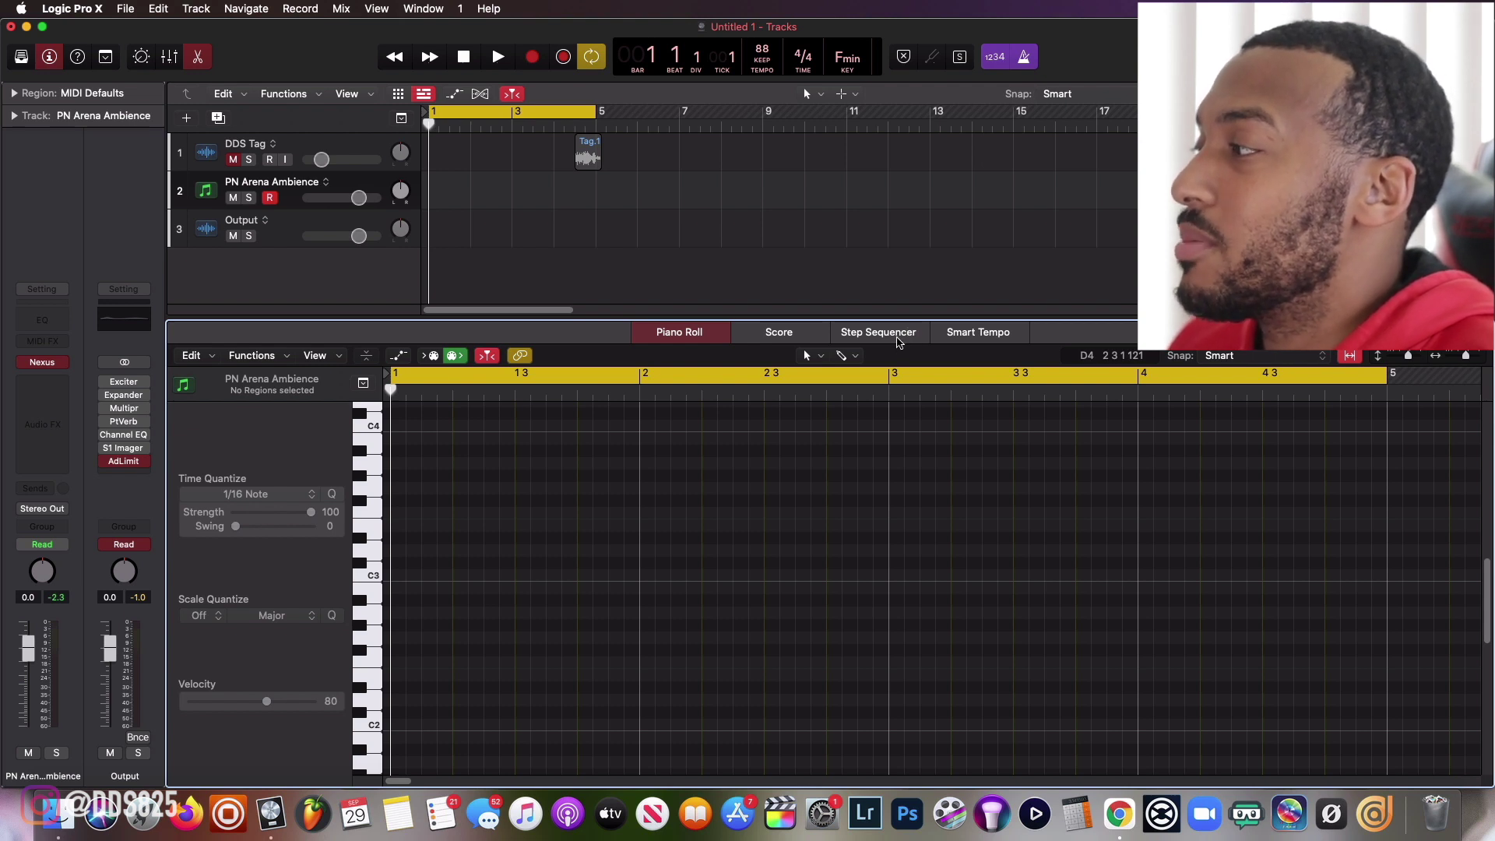
pyautogui.click(879, 333)
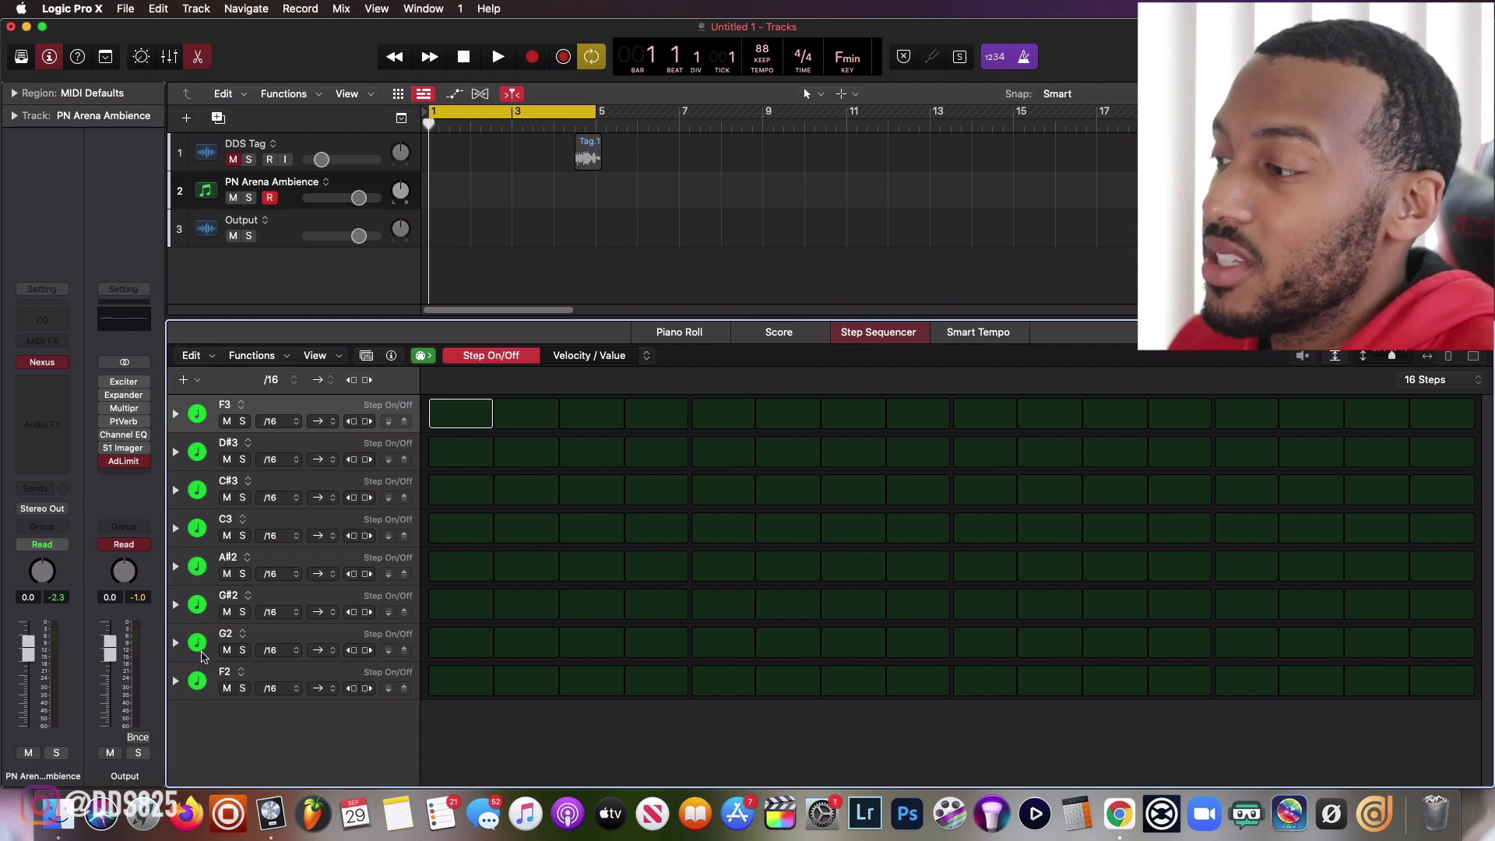
# Audition the F-minor note rows from F2 up to F3.
pyautogui.click(199, 678)
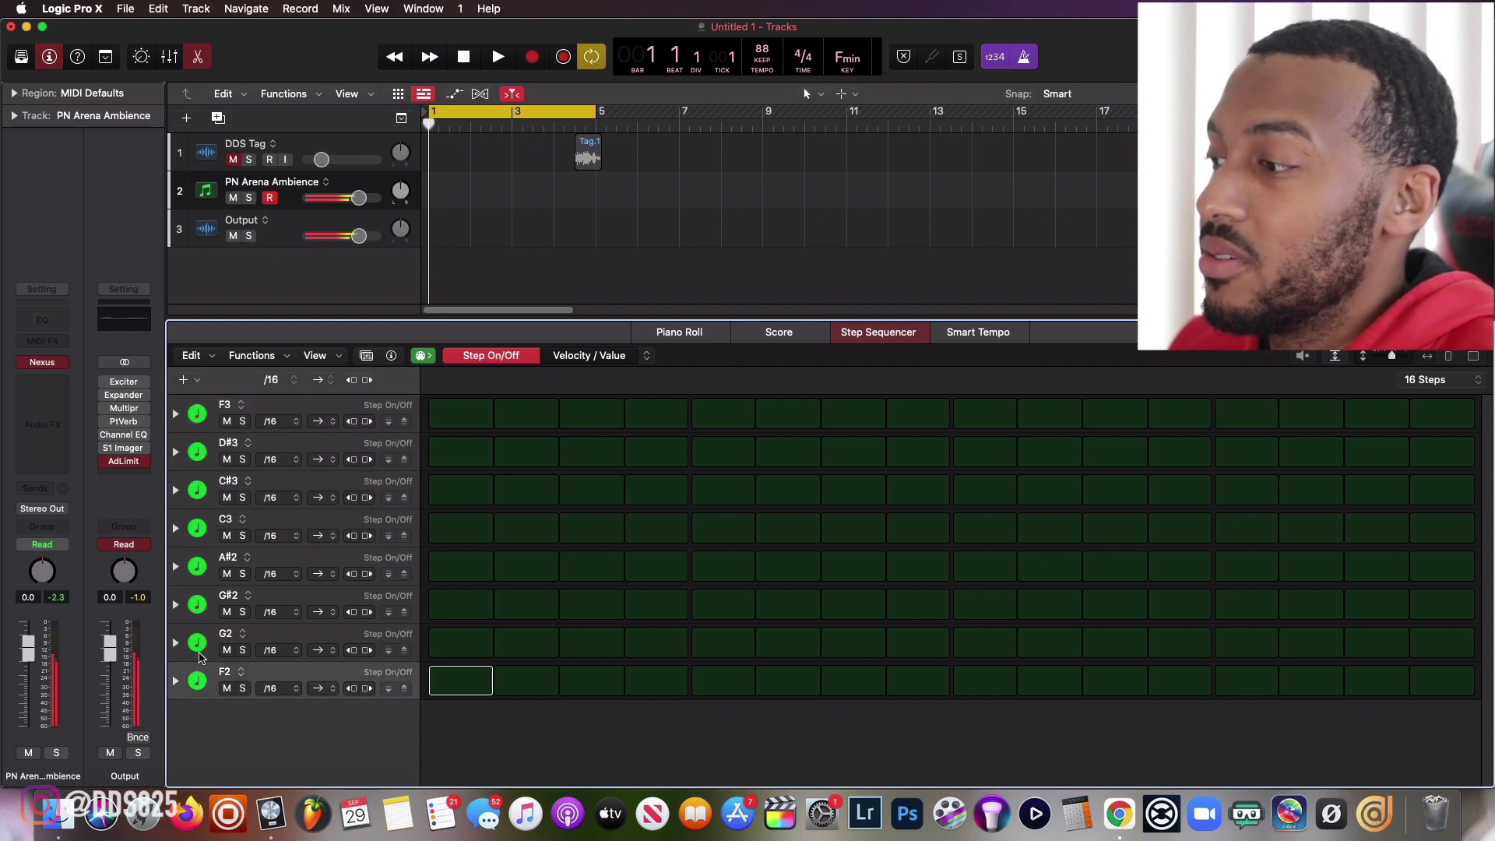
pyautogui.click(200, 651)
pyautogui.click(205, 600)
pyautogui.click(202, 578)
pyautogui.click(207, 524)
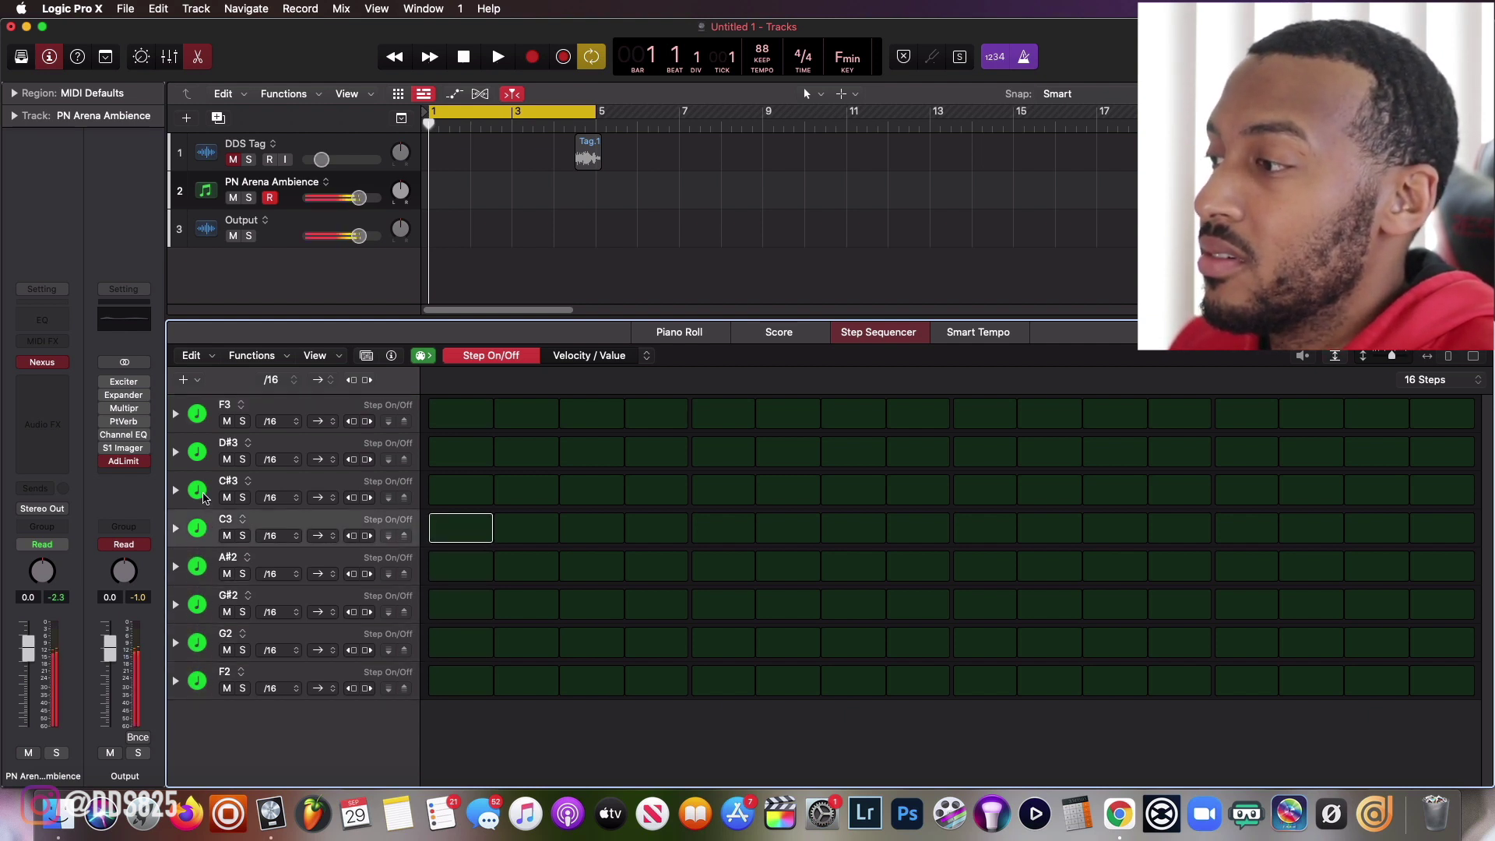
pyautogui.click(204, 496)
pyautogui.click(206, 464)
pyautogui.click(204, 421)
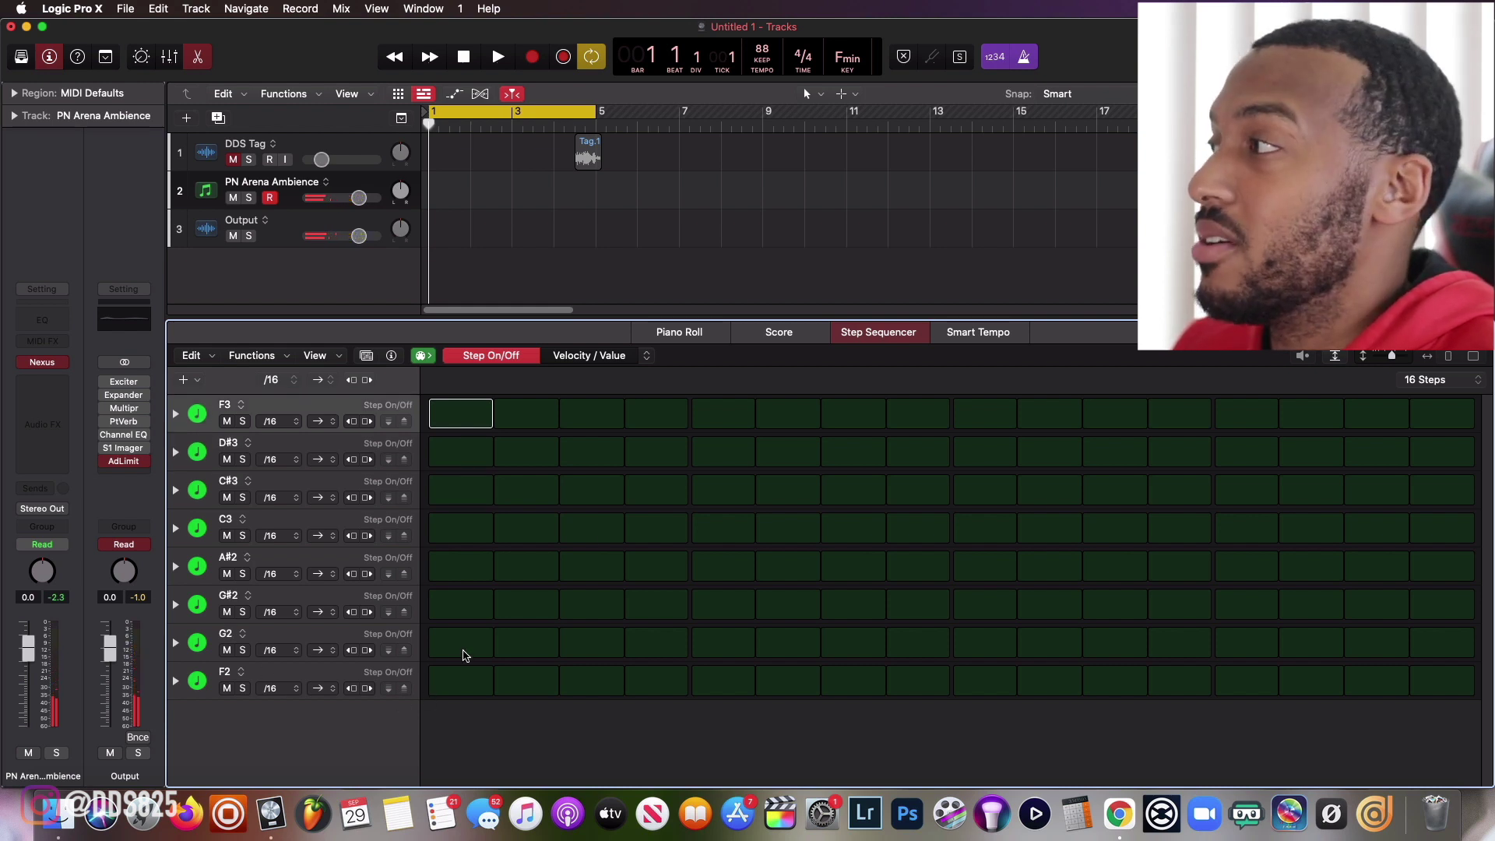
# Switch the project key to A minor and audition the A2 to F3 rows.
pyautogui.click(848, 58)
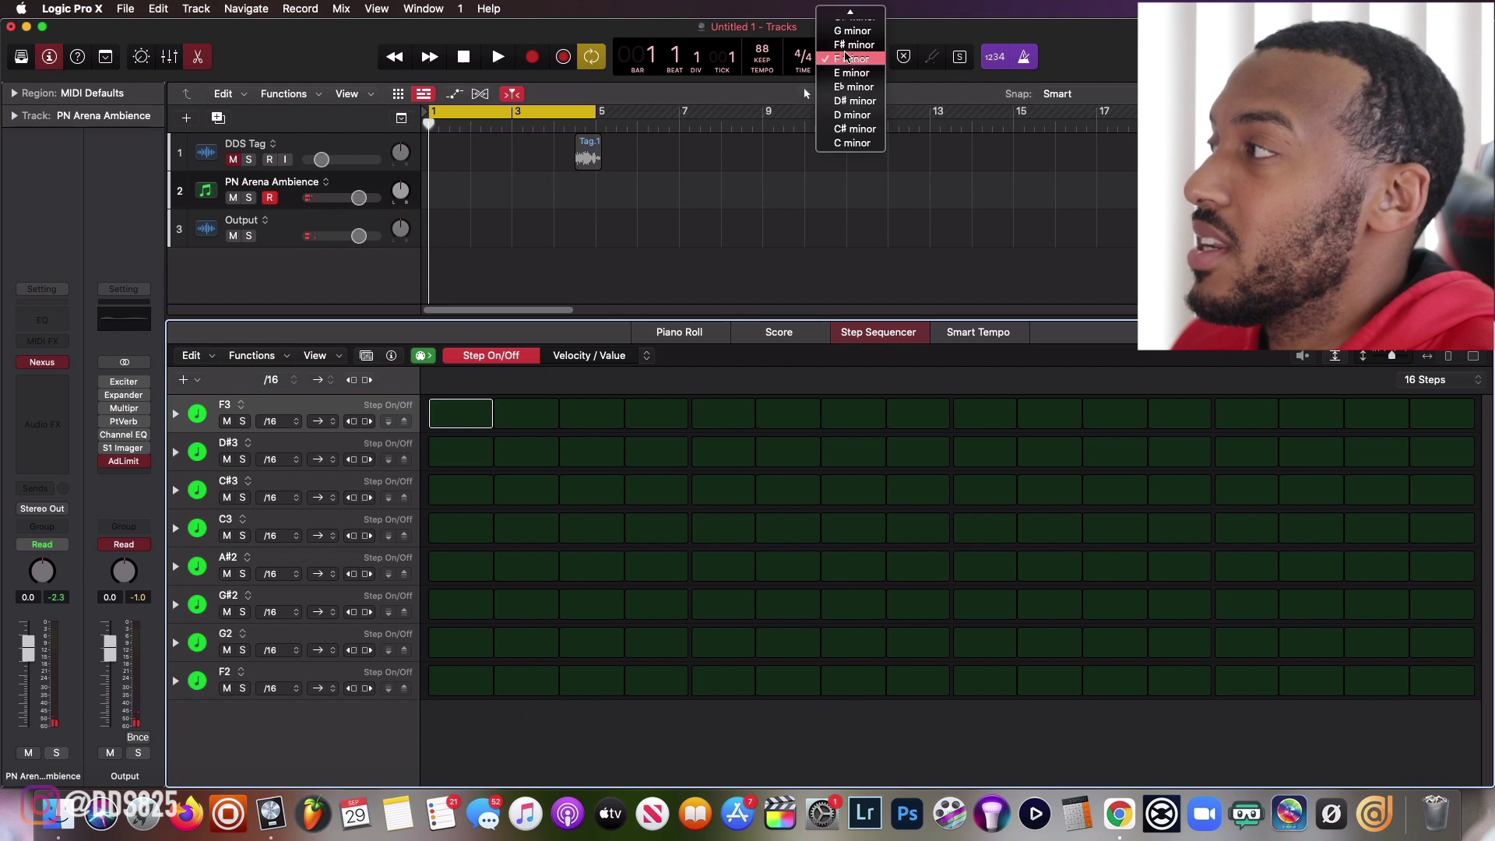
pyautogui.scroll(5, 847, 57)
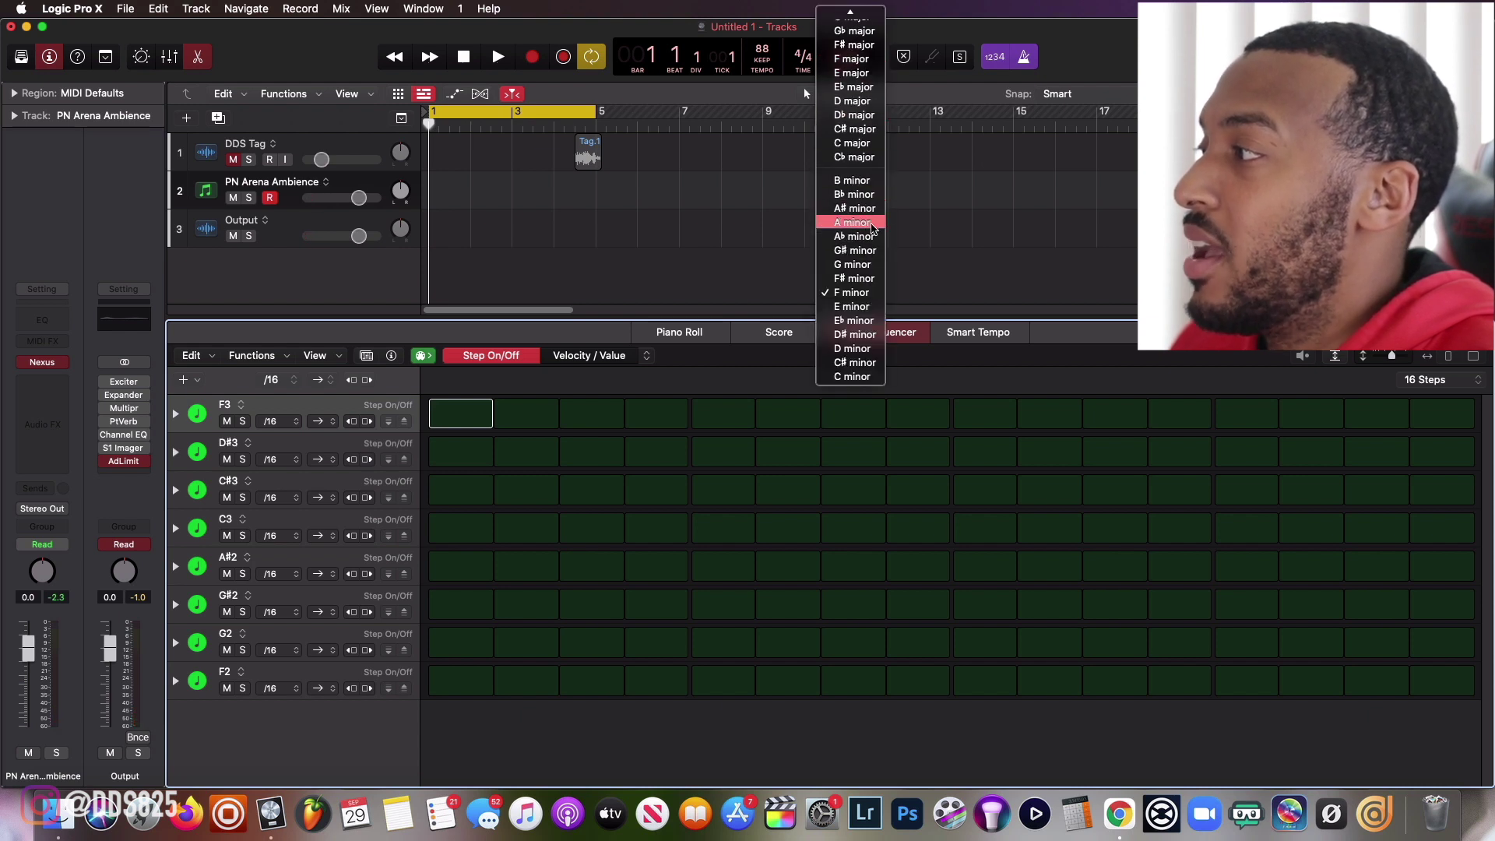
pyautogui.click(855, 223)
pyautogui.click(211, 686)
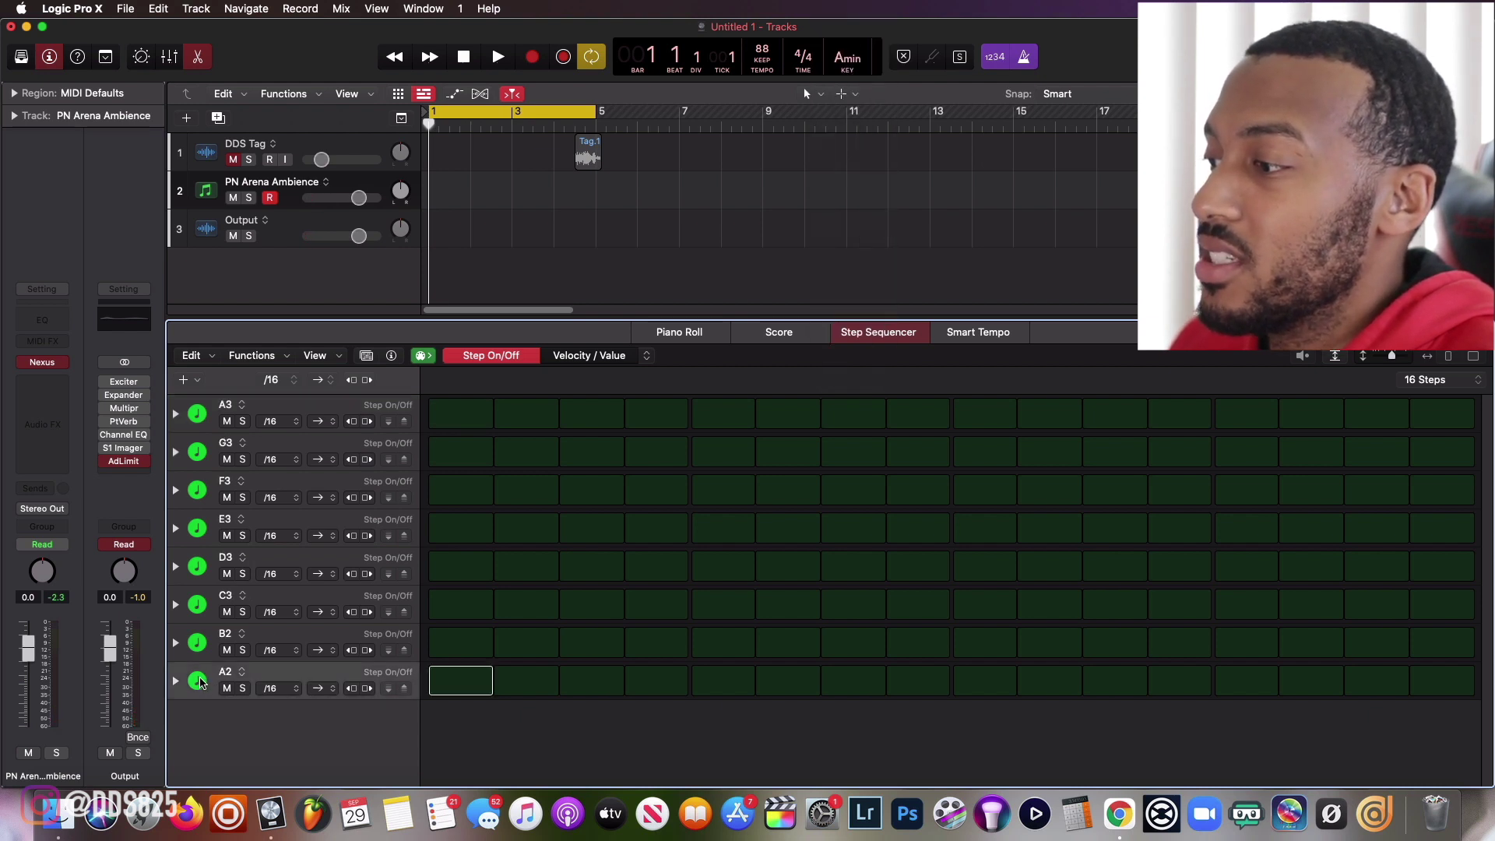
pyautogui.click(196, 651)
pyautogui.click(206, 576)
pyautogui.click(202, 536)
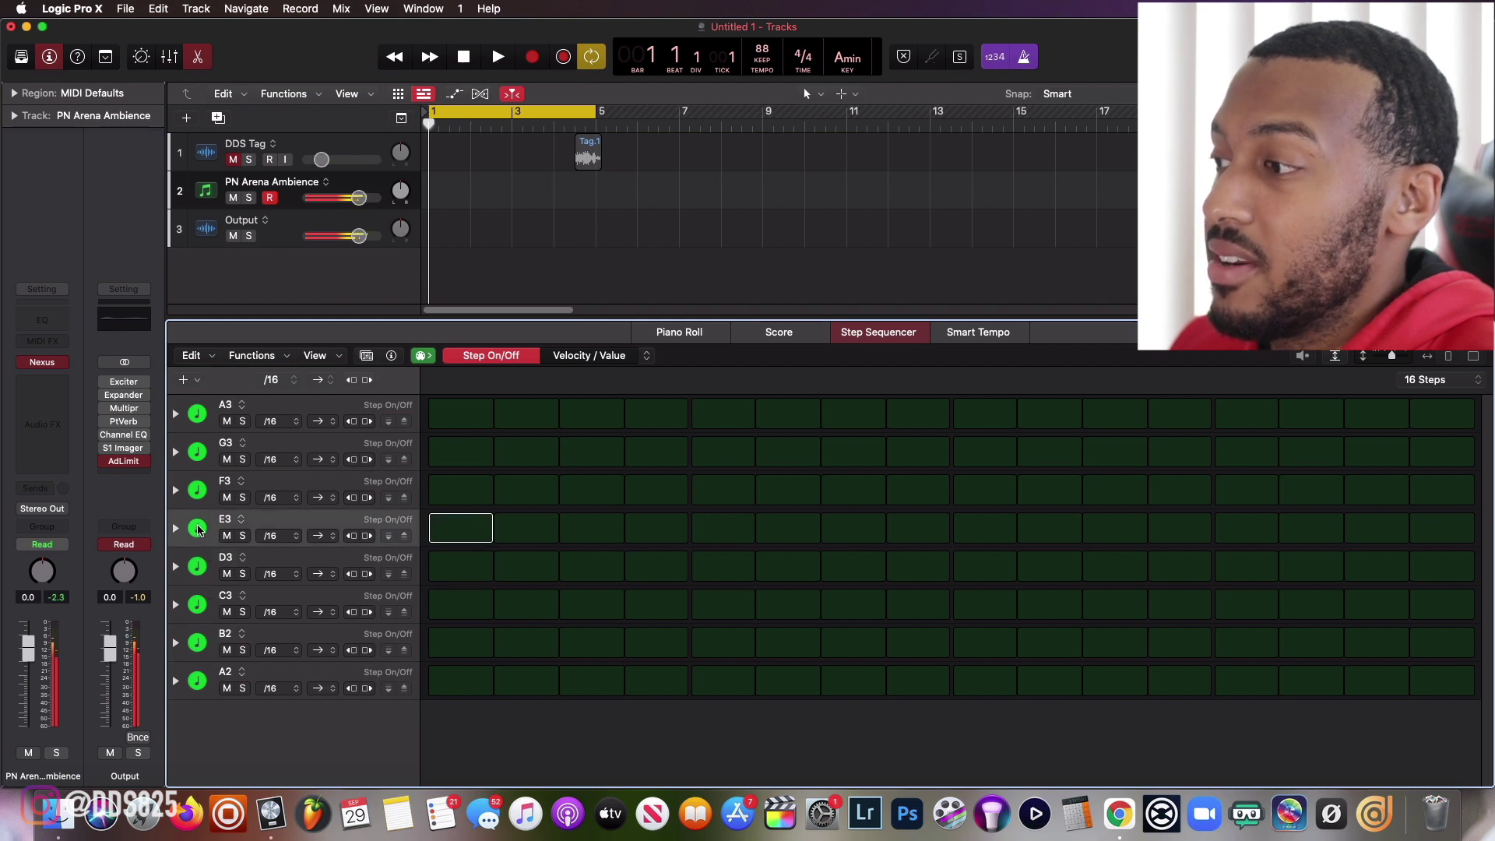
pyautogui.click(208, 482)
# Change the project key to D minor and audition the D2 through D3 rows.
pyautogui.click(848, 59)
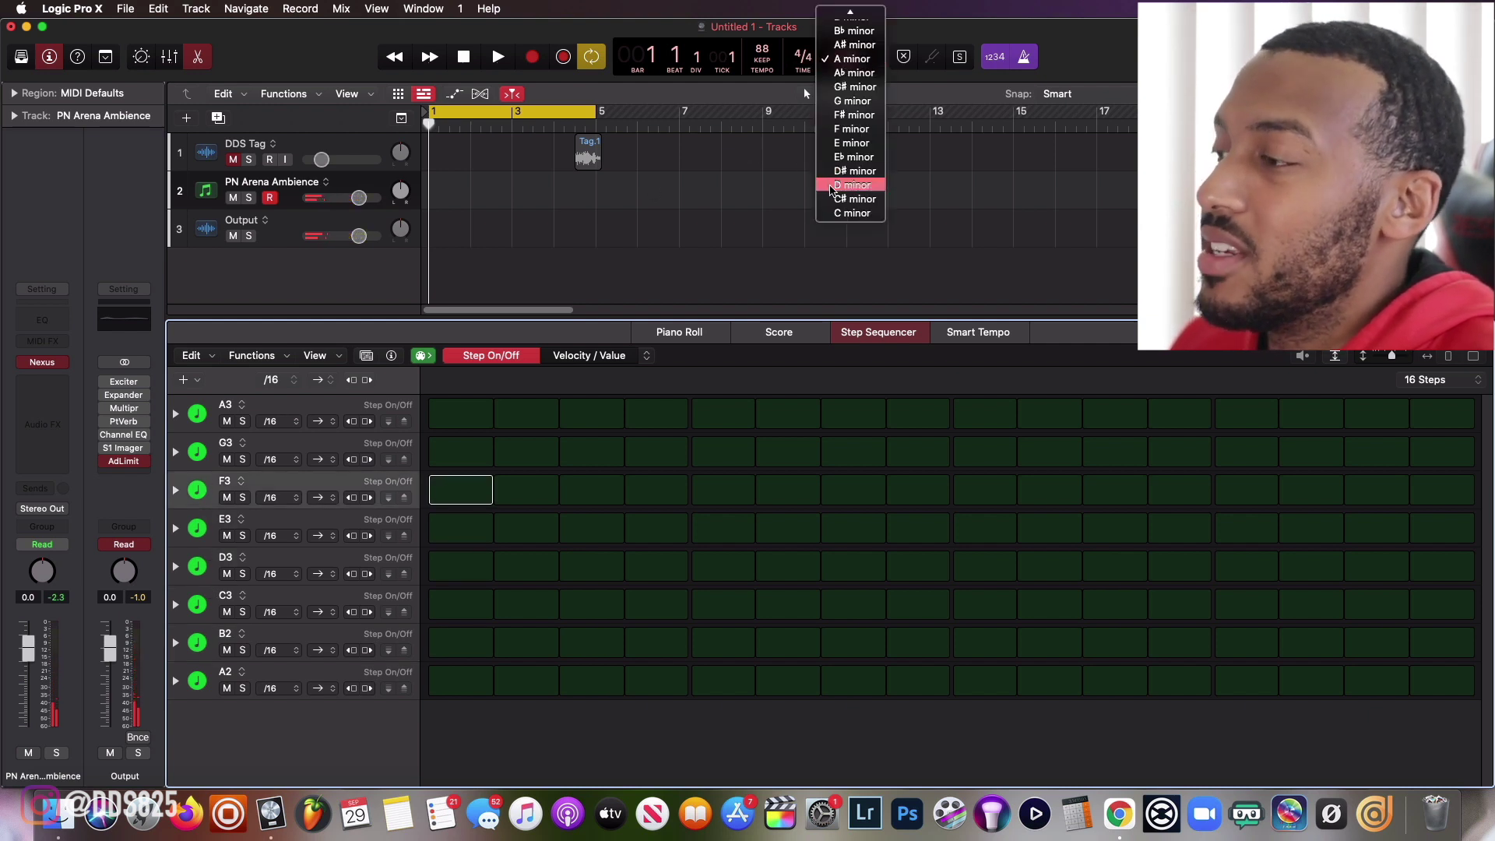
pyautogui.click(832, 185)
pyautogui.click(199, 684)
pyautogui.click(199, 643)
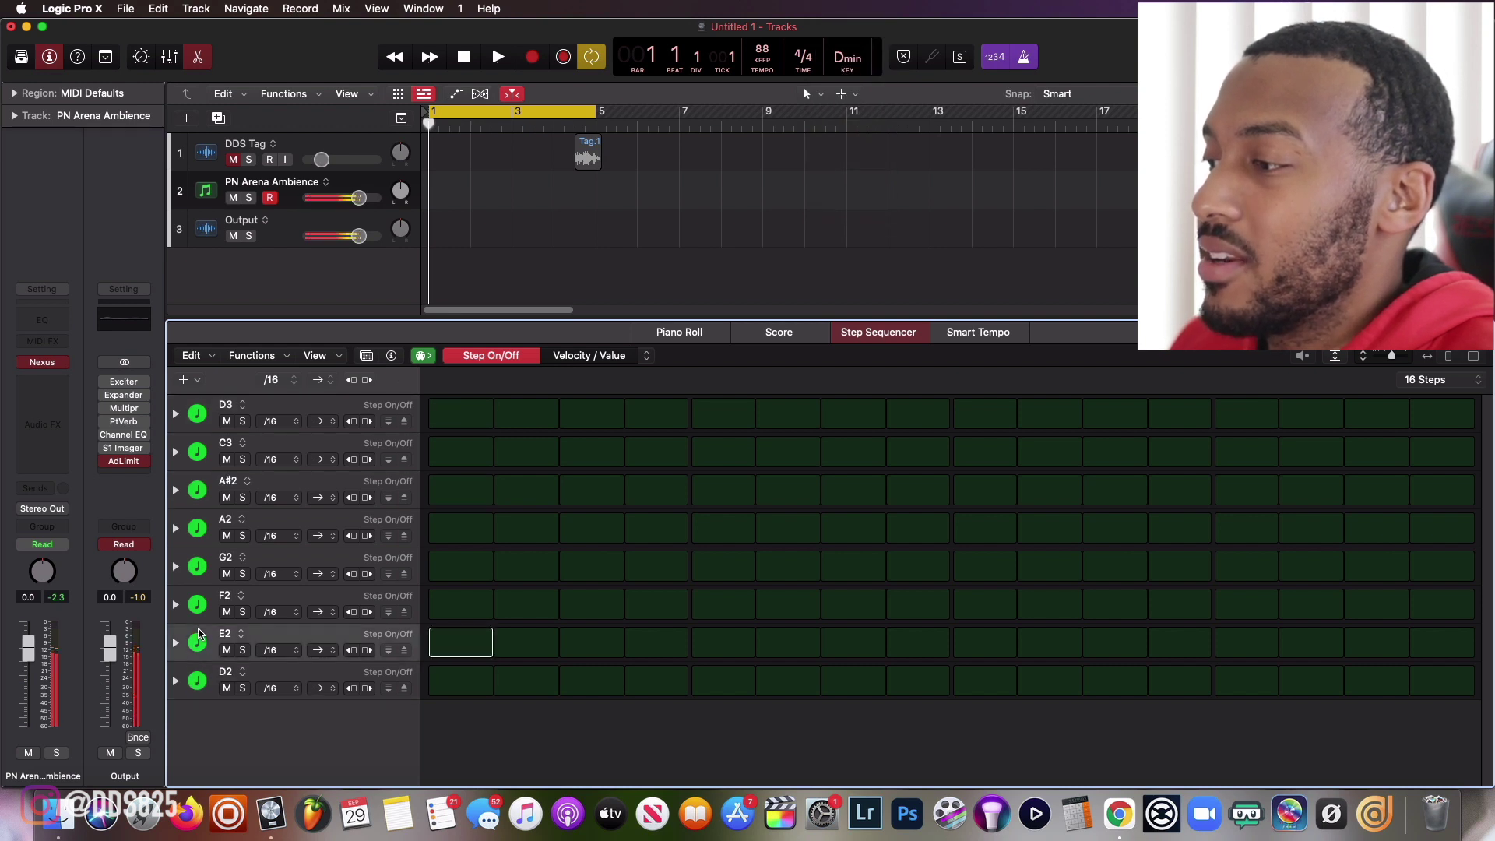
pyautogui.click(199, 604)
pyautogui.click(200, 528)
pyautogui.click(200, 485)
pyautogui.click(197, 457)
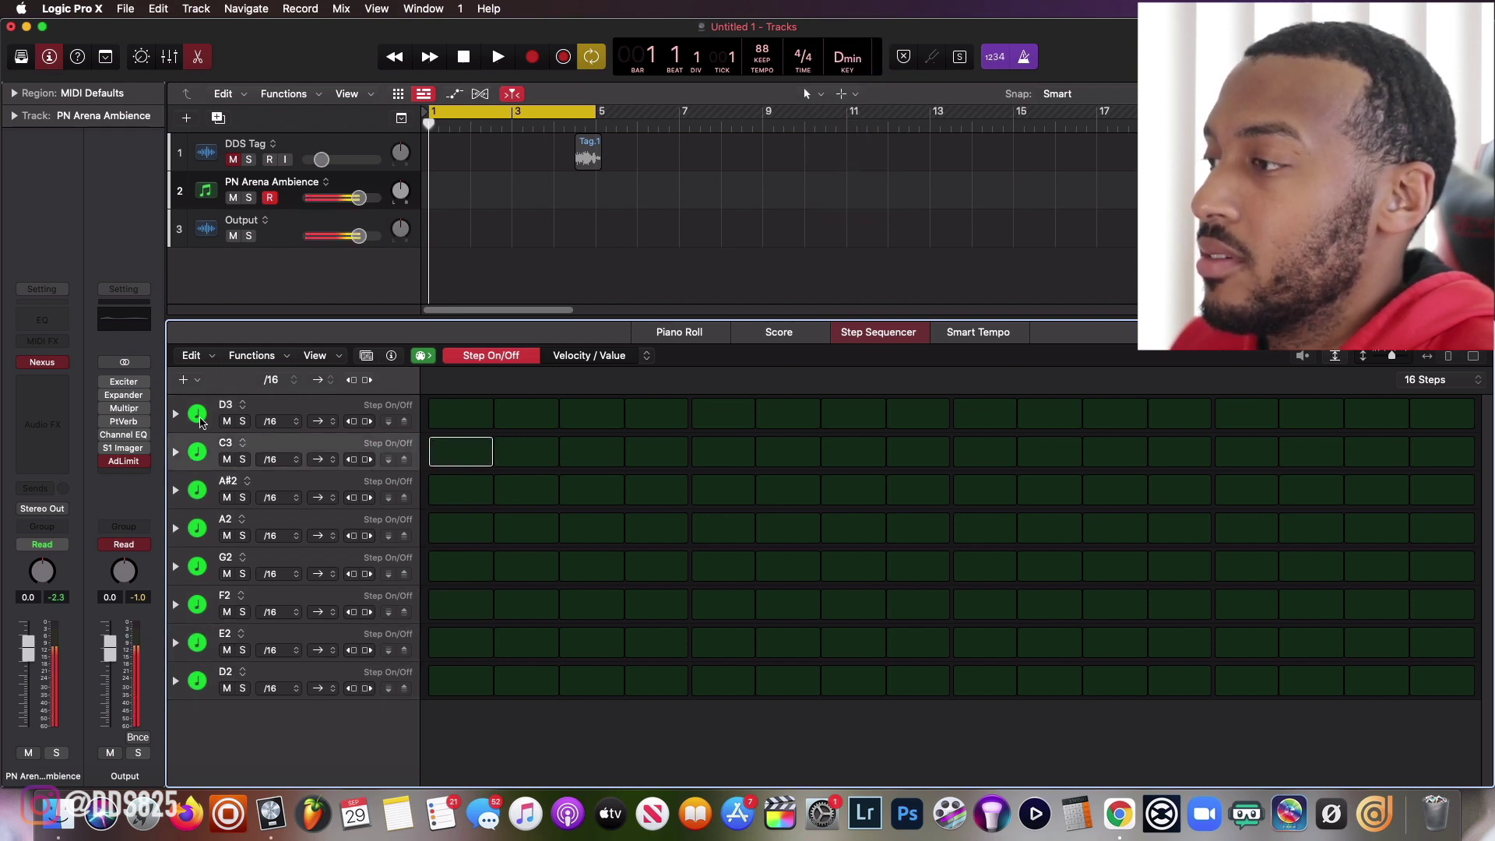
pyautogui.click(201, 419)
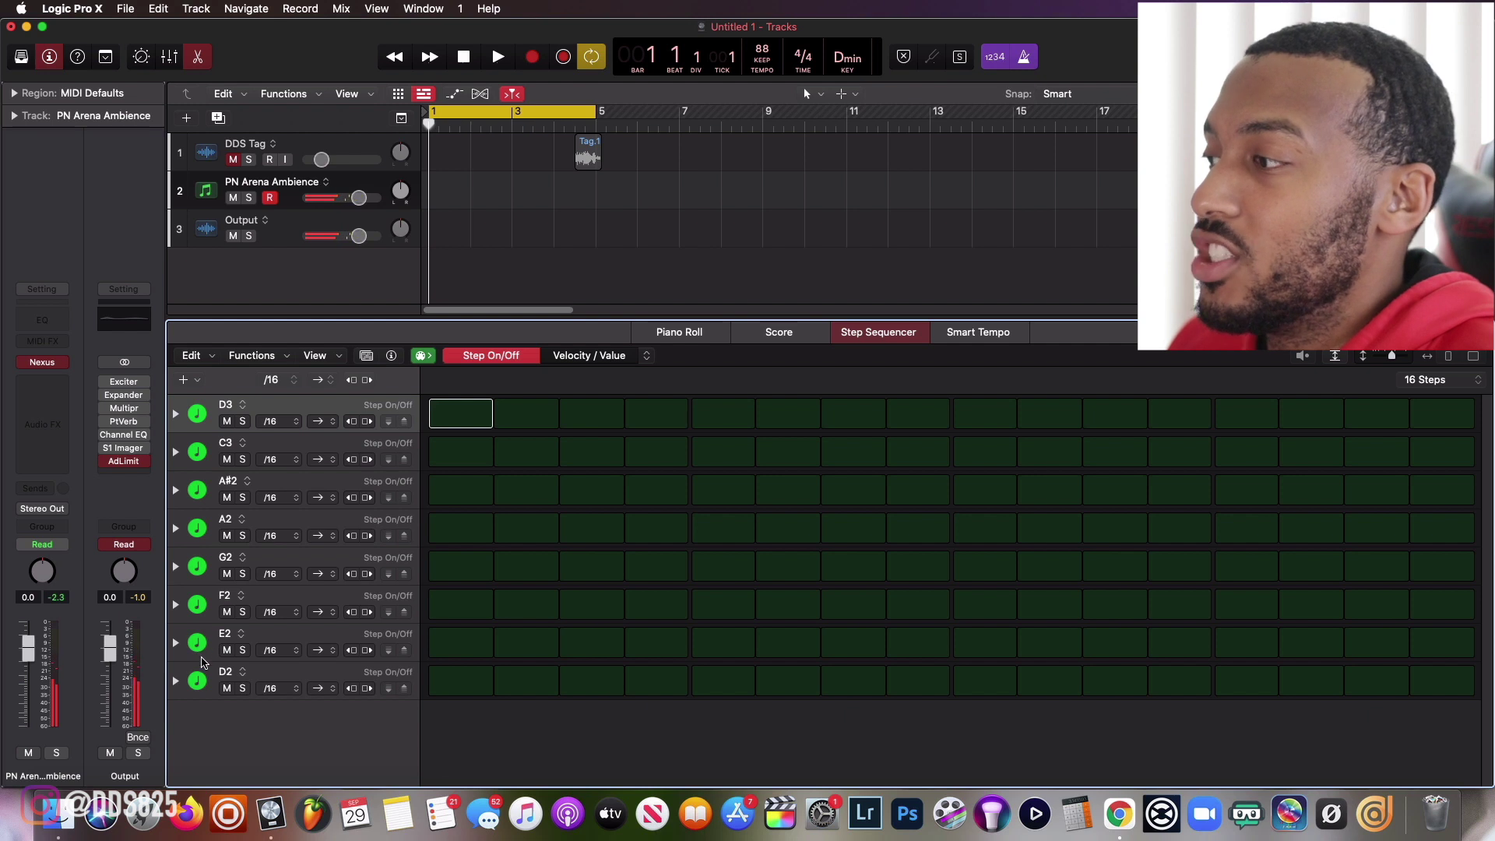
pyautogui.click(199, 676)
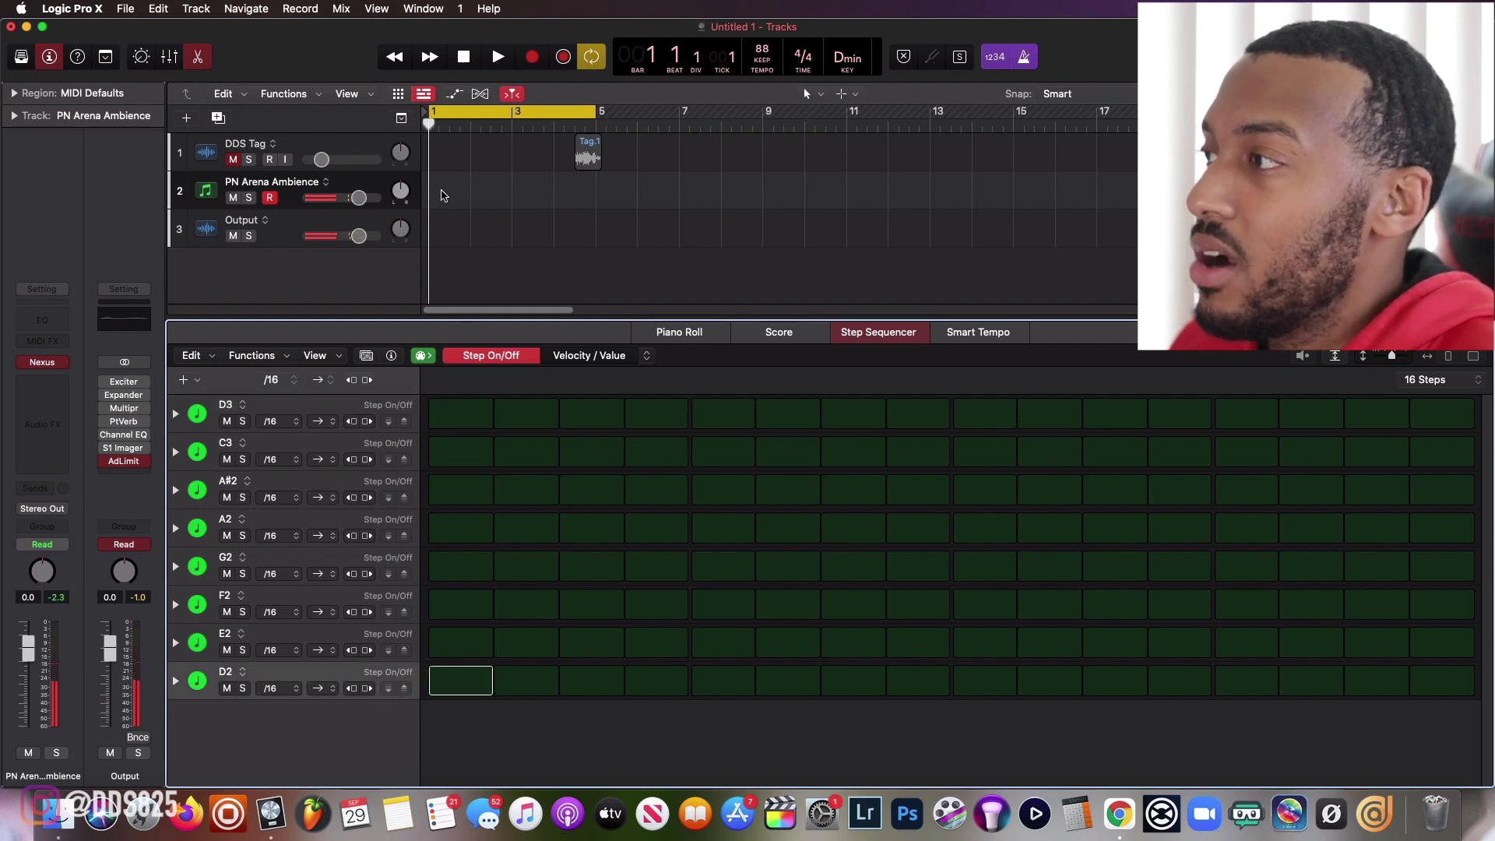
# Create an empty pattern region at bar 1 of the PN Arena Ambience track.
pyautogui.rightClick(443, 195)
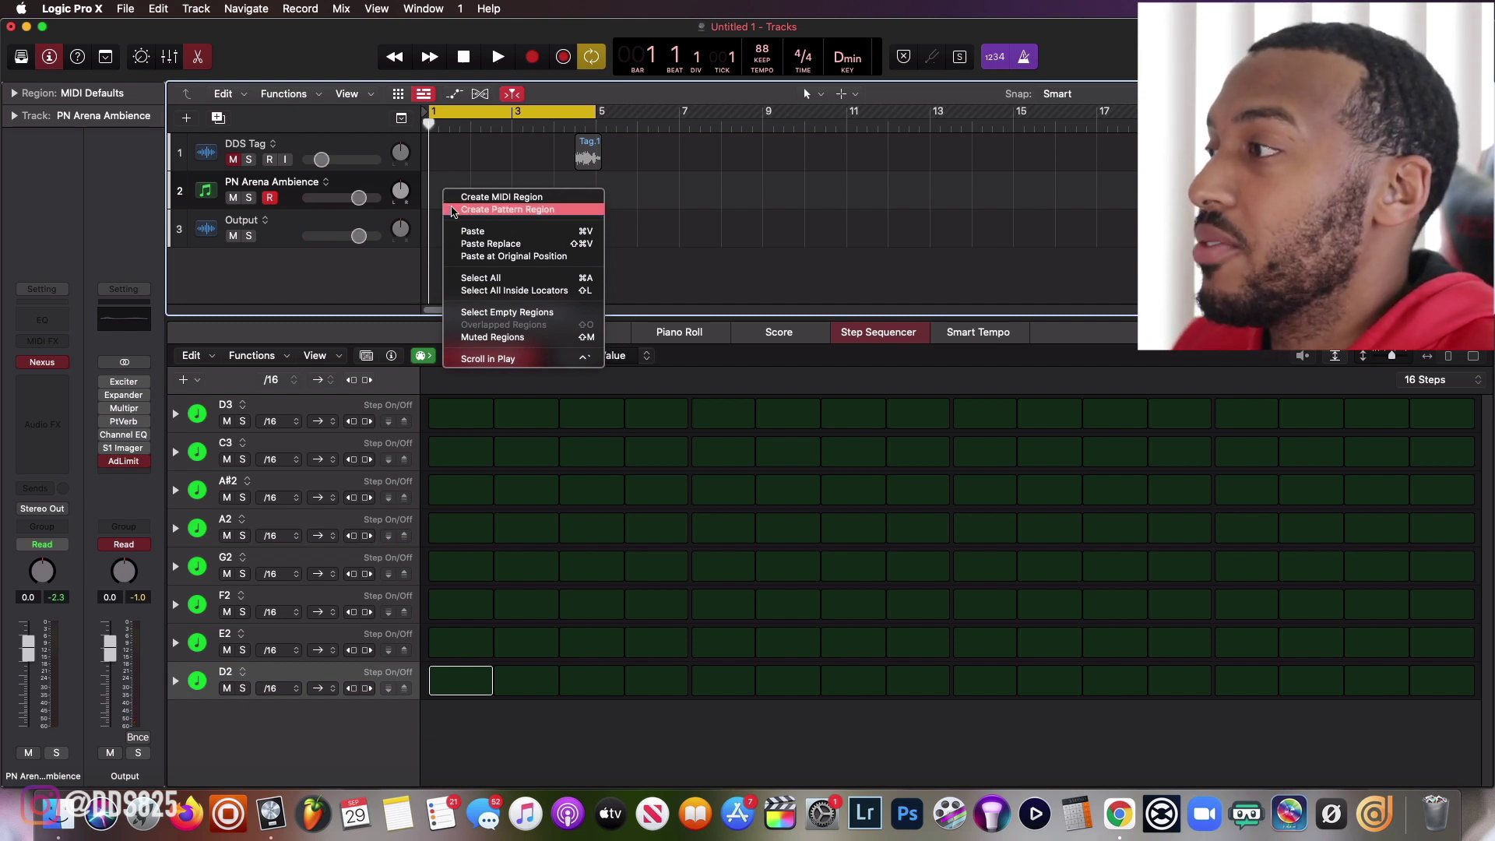
pyautogui.click(499, 209)
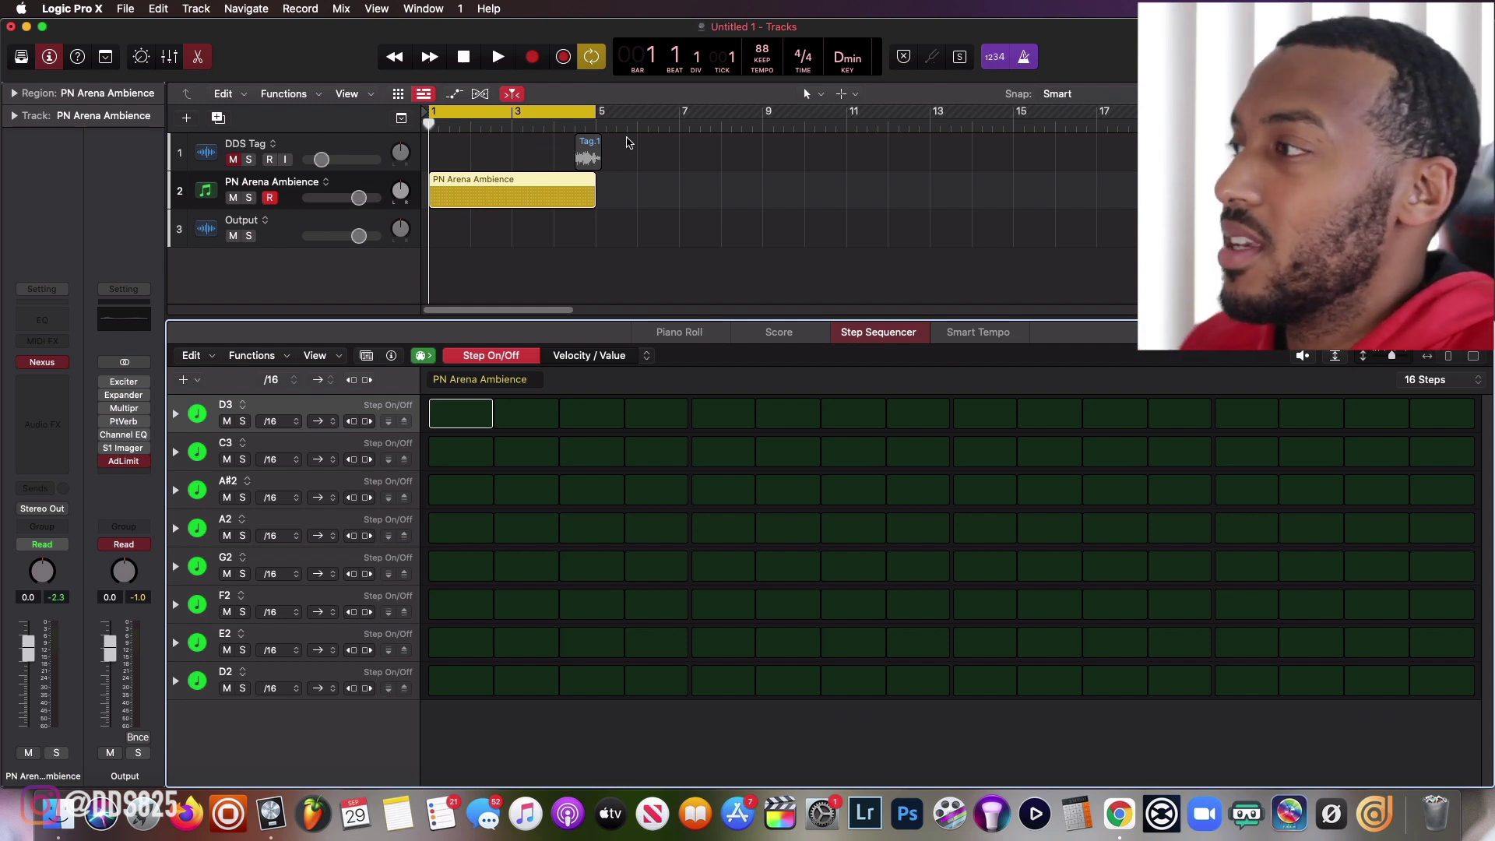
pyautogui.moveTo(472, 182)
pyautogui.mouseDown()
pyautogui.moveTo(558, 184)
pyautogui.moveTo(480, 177)
pyautogui.mouseUp()
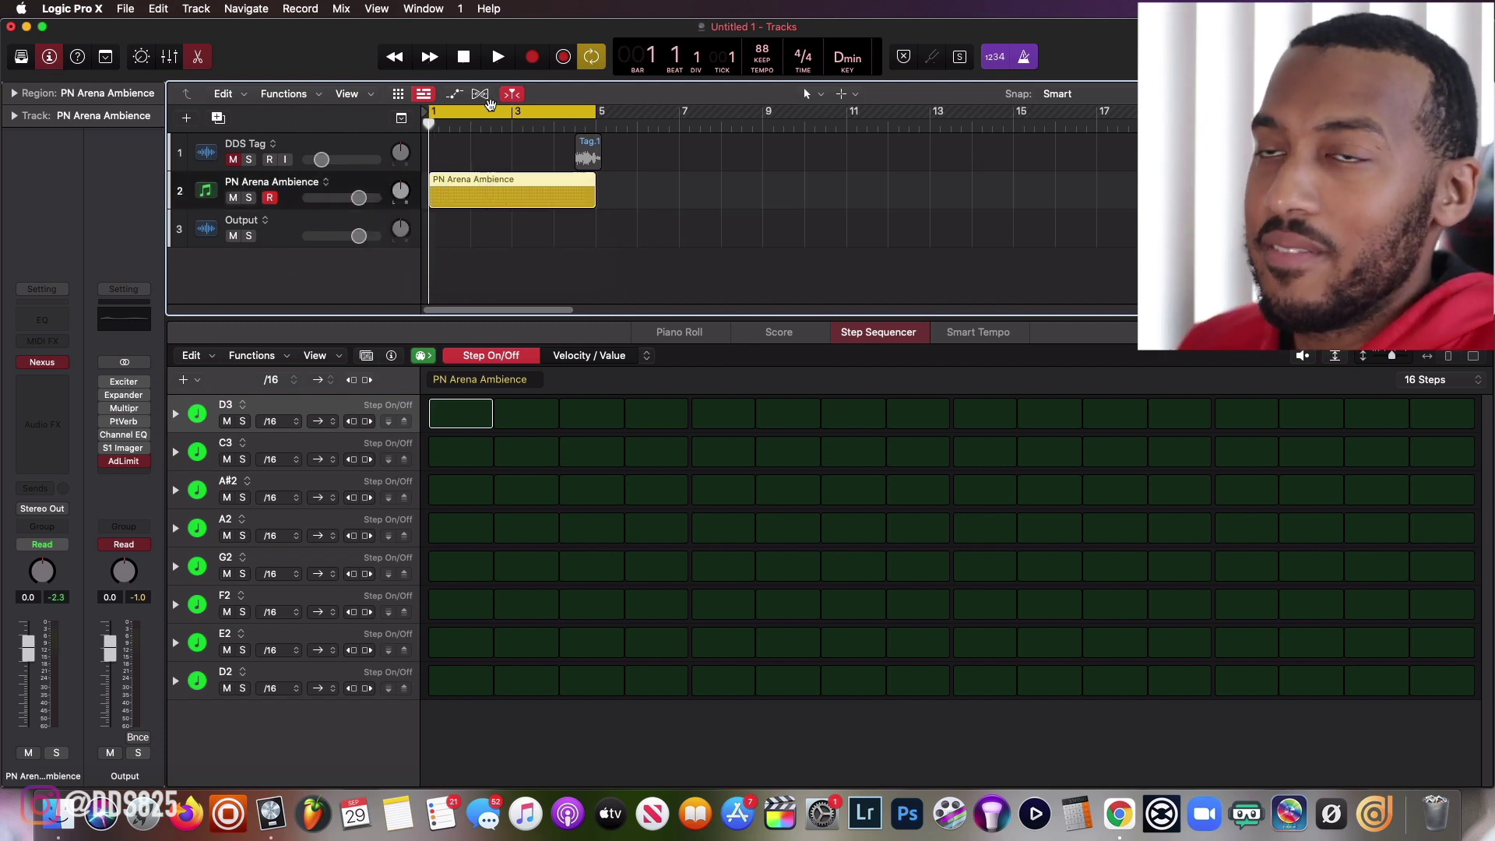
# Enter D2 on step 1, F2 on step 4 and G2 on step 7 while playing back.
pyautogui.click(439, 685)
pyautogui.press('space')
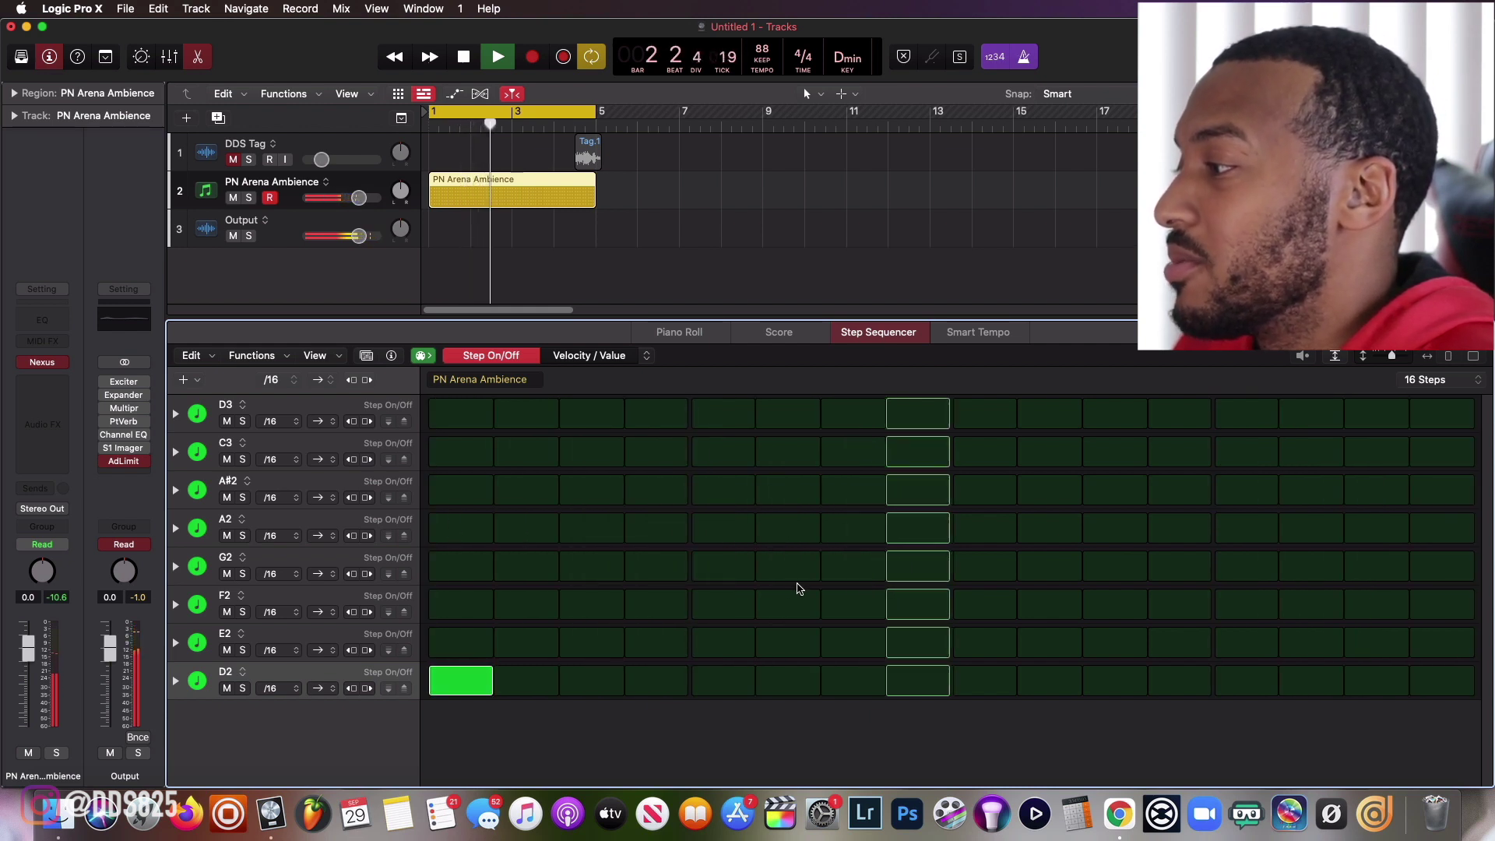
pyautogui.click(612, 605)
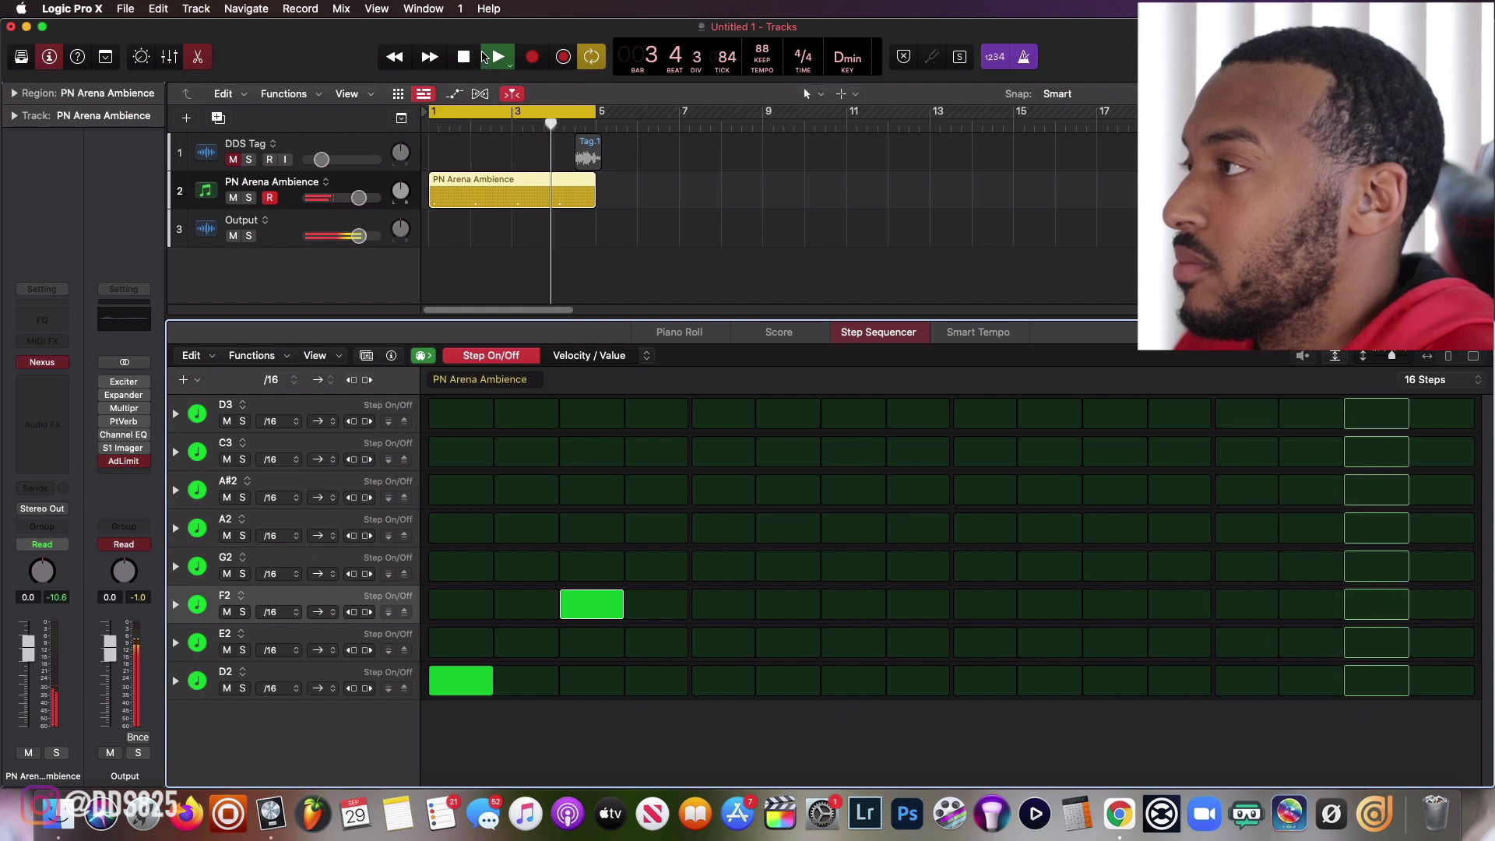
pyautogui.click(617, 605)
pyautogui.click(670, 605)
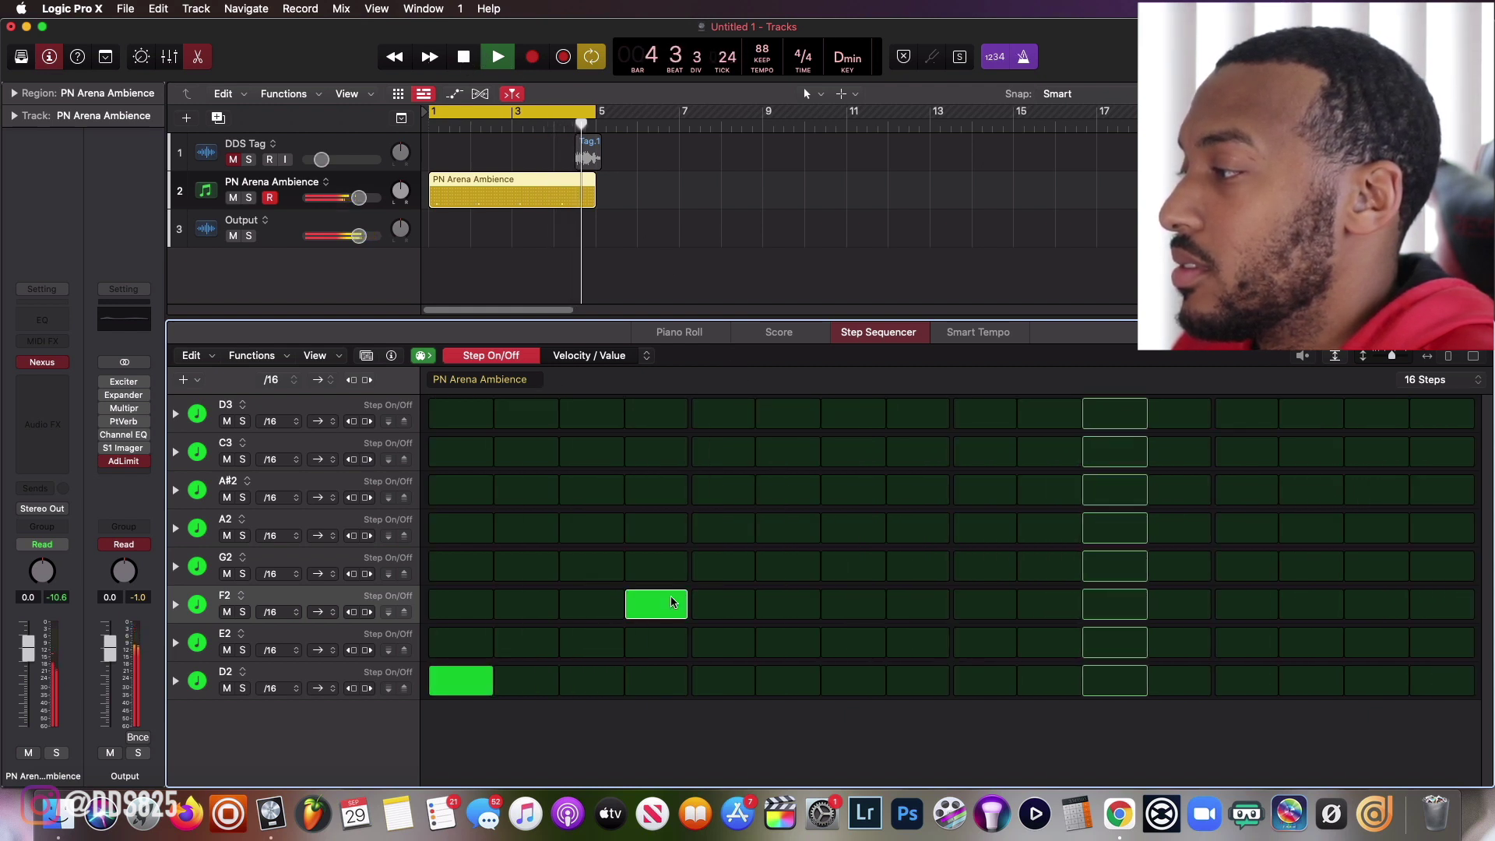
pyautogui.click(835, 567)
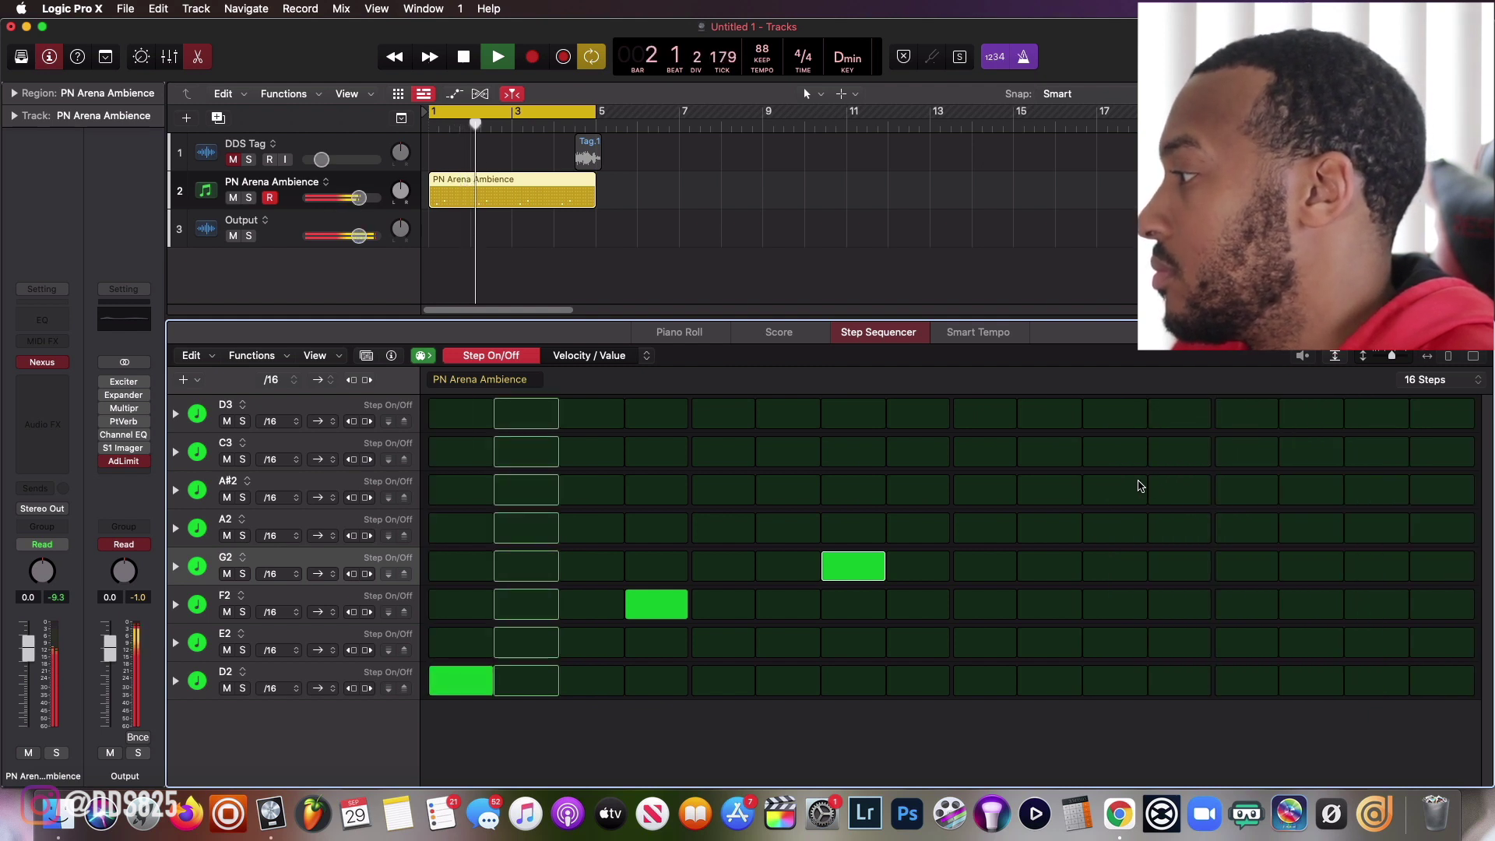
# Add C3 on step 11 and A2 on step 14, then stop playback.
pyautogui.click(1074, 459)
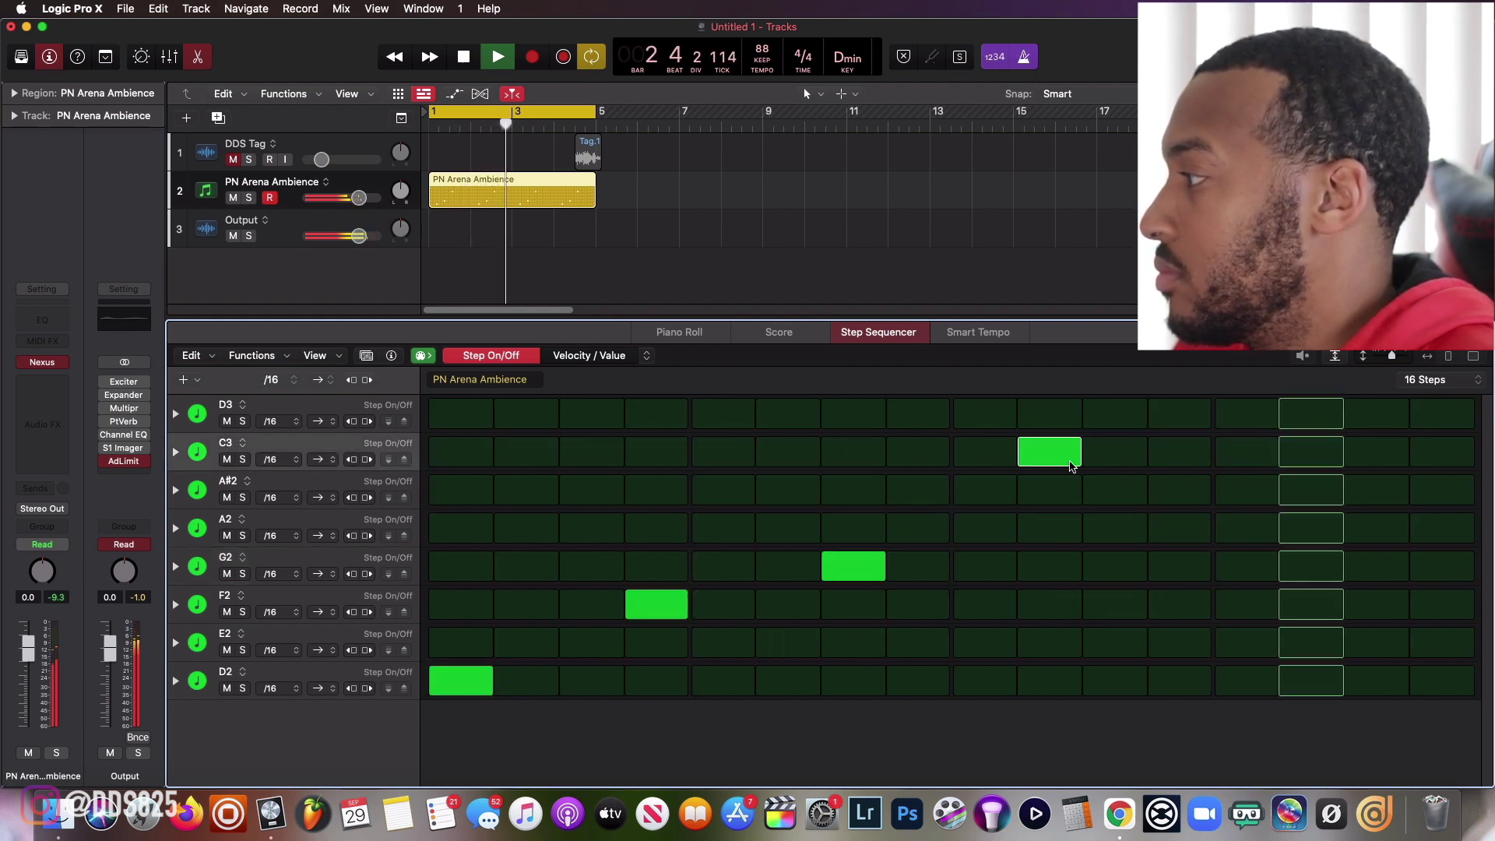
pyautogui.click(1072, 460)
pyautogui.click(1096, 460)
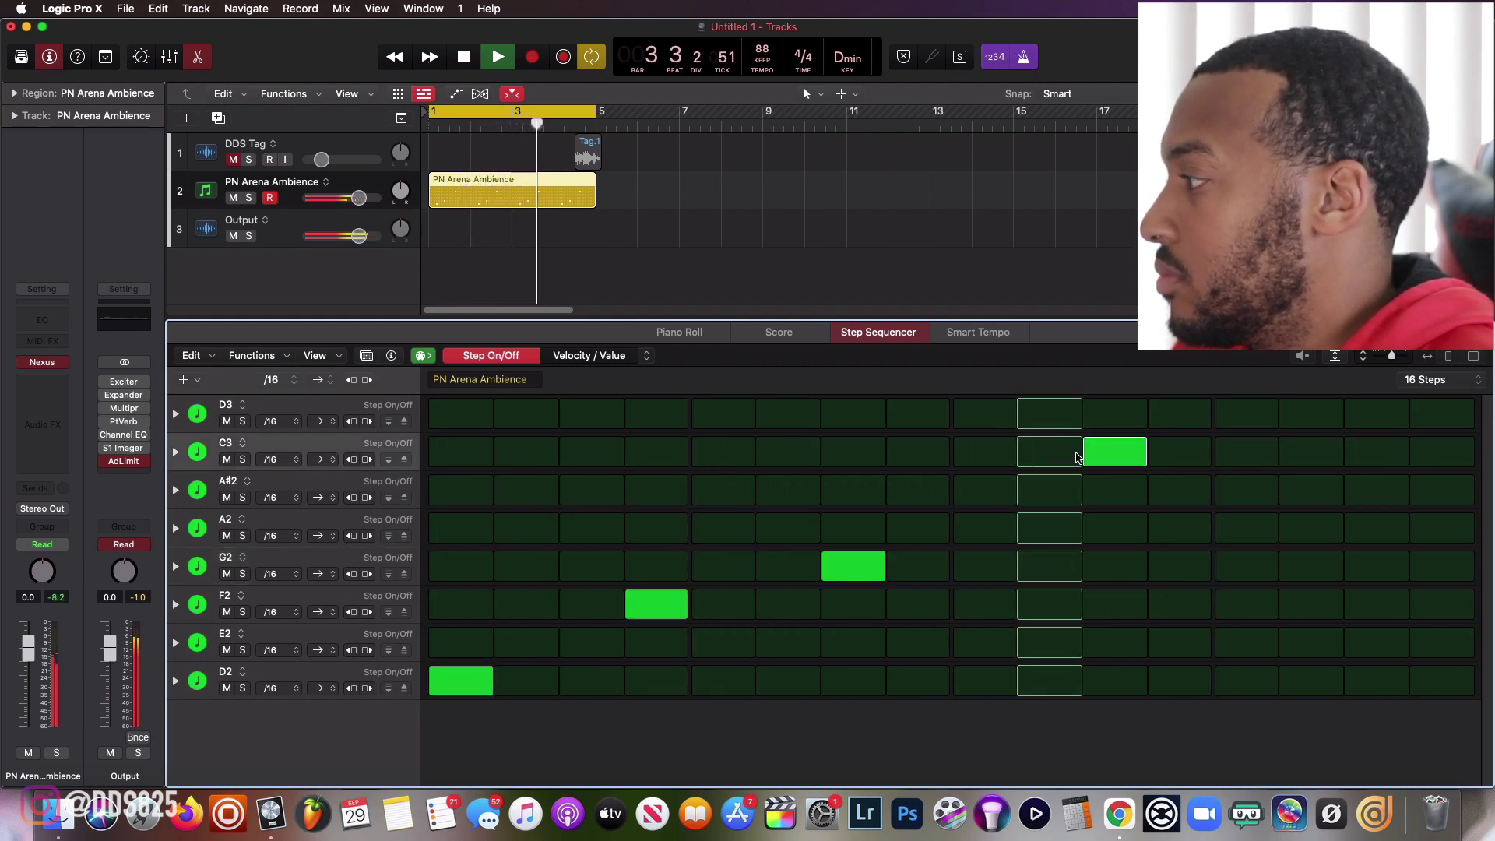
pyautogui.click(1244, 536)
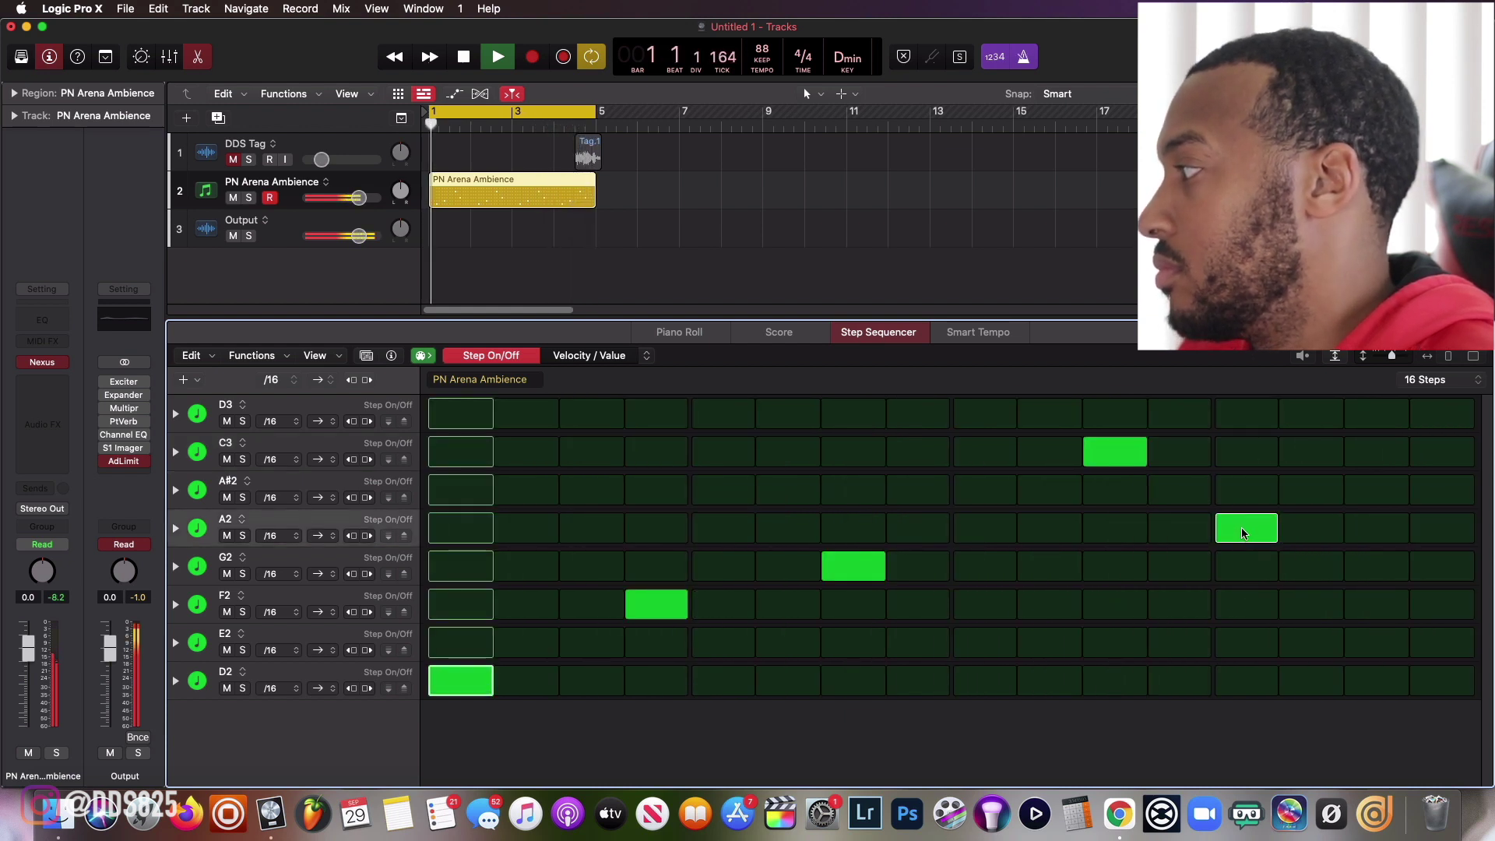
pyautogui.click(1243, 528)
pyautogui.click(1362, 529)
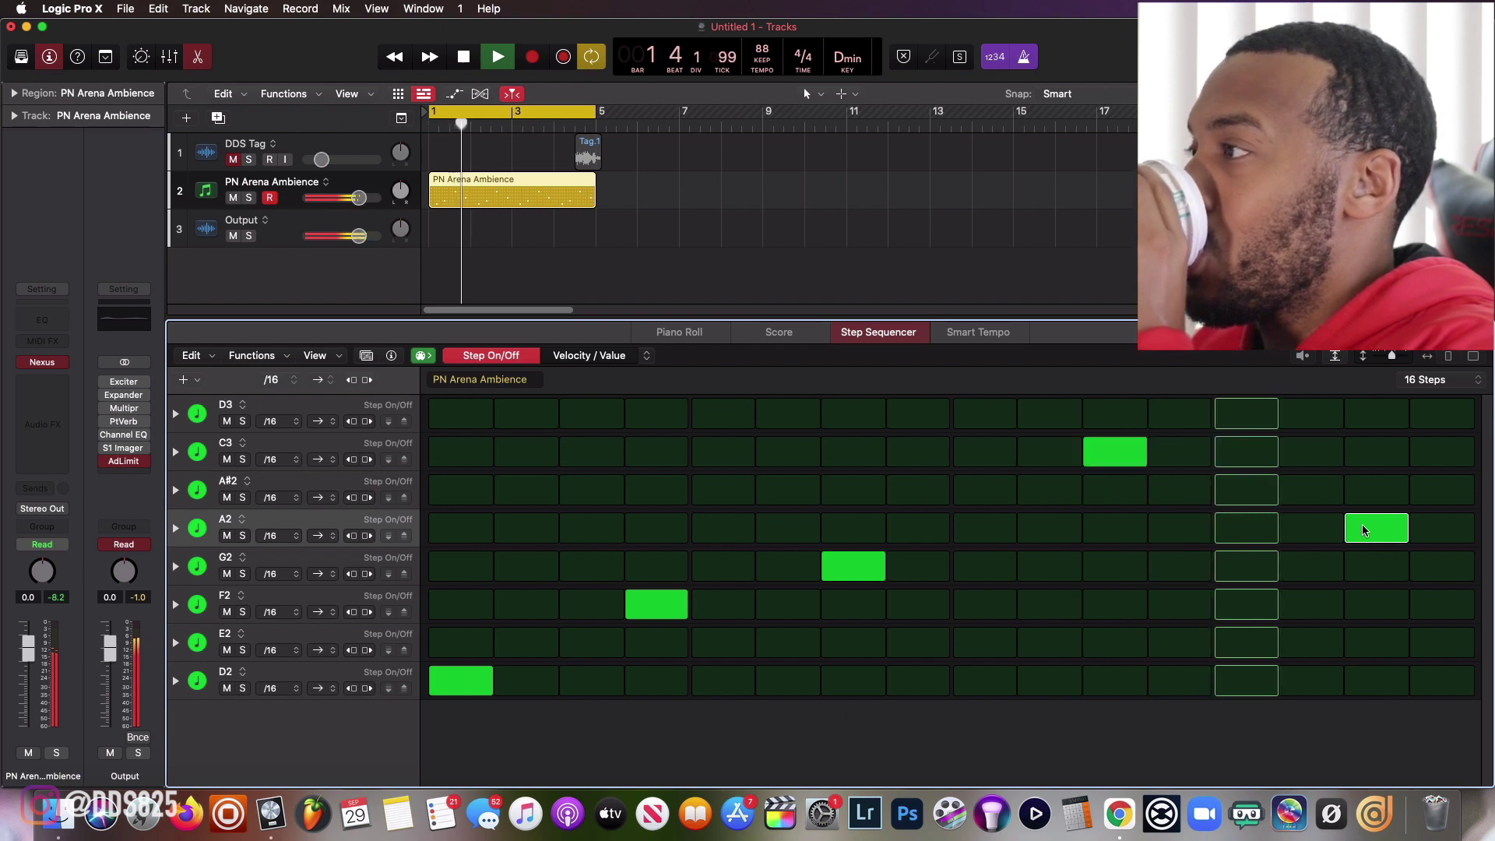
pyautogui.click(1355, 529)
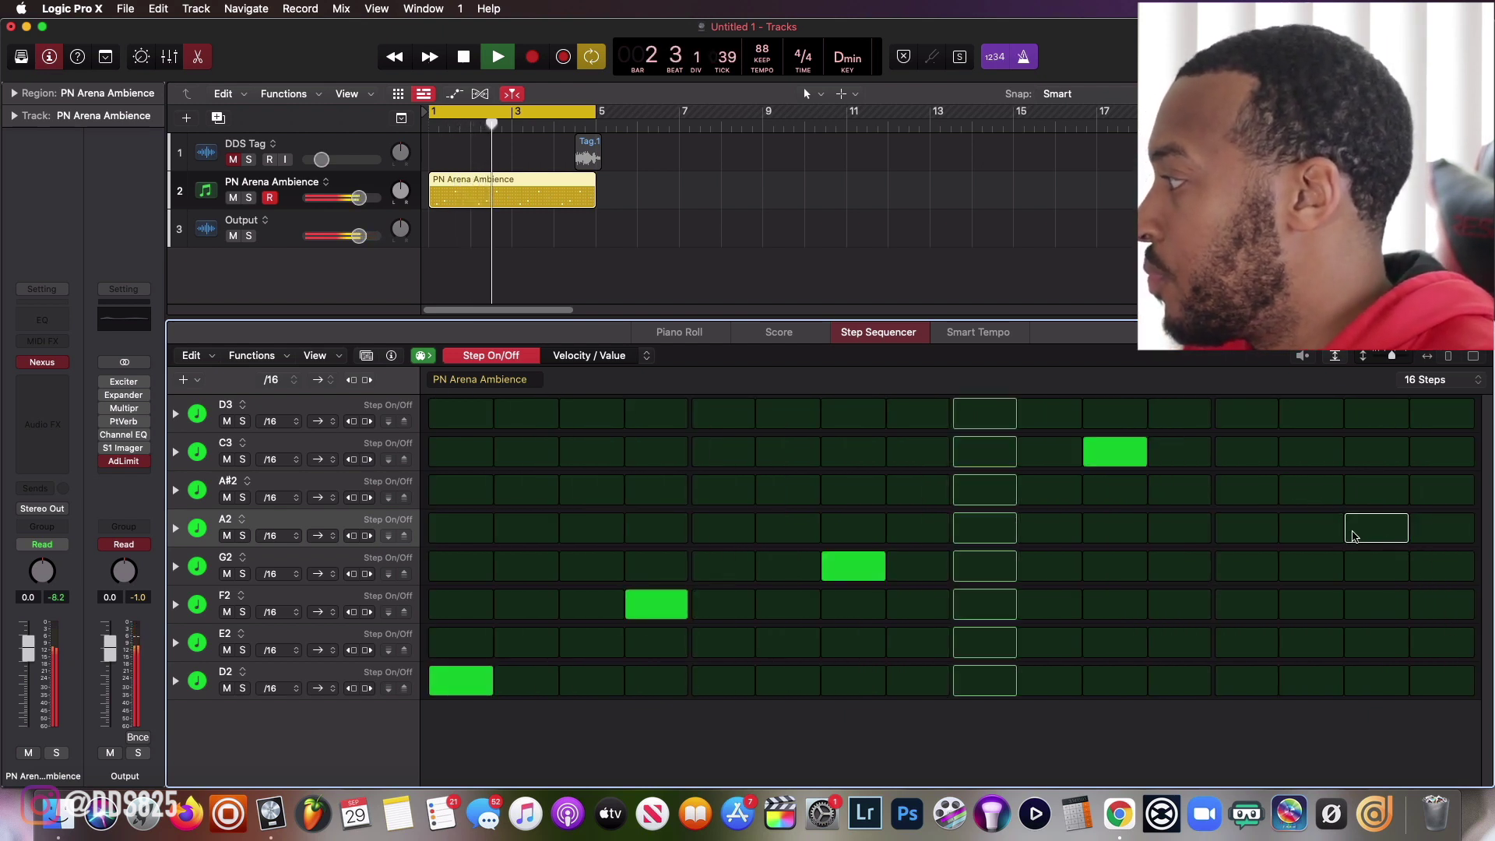
pyautogui.click(1347, 533)
pyautogui.click(1312, 528)
pyautogui.click(1358, 529)
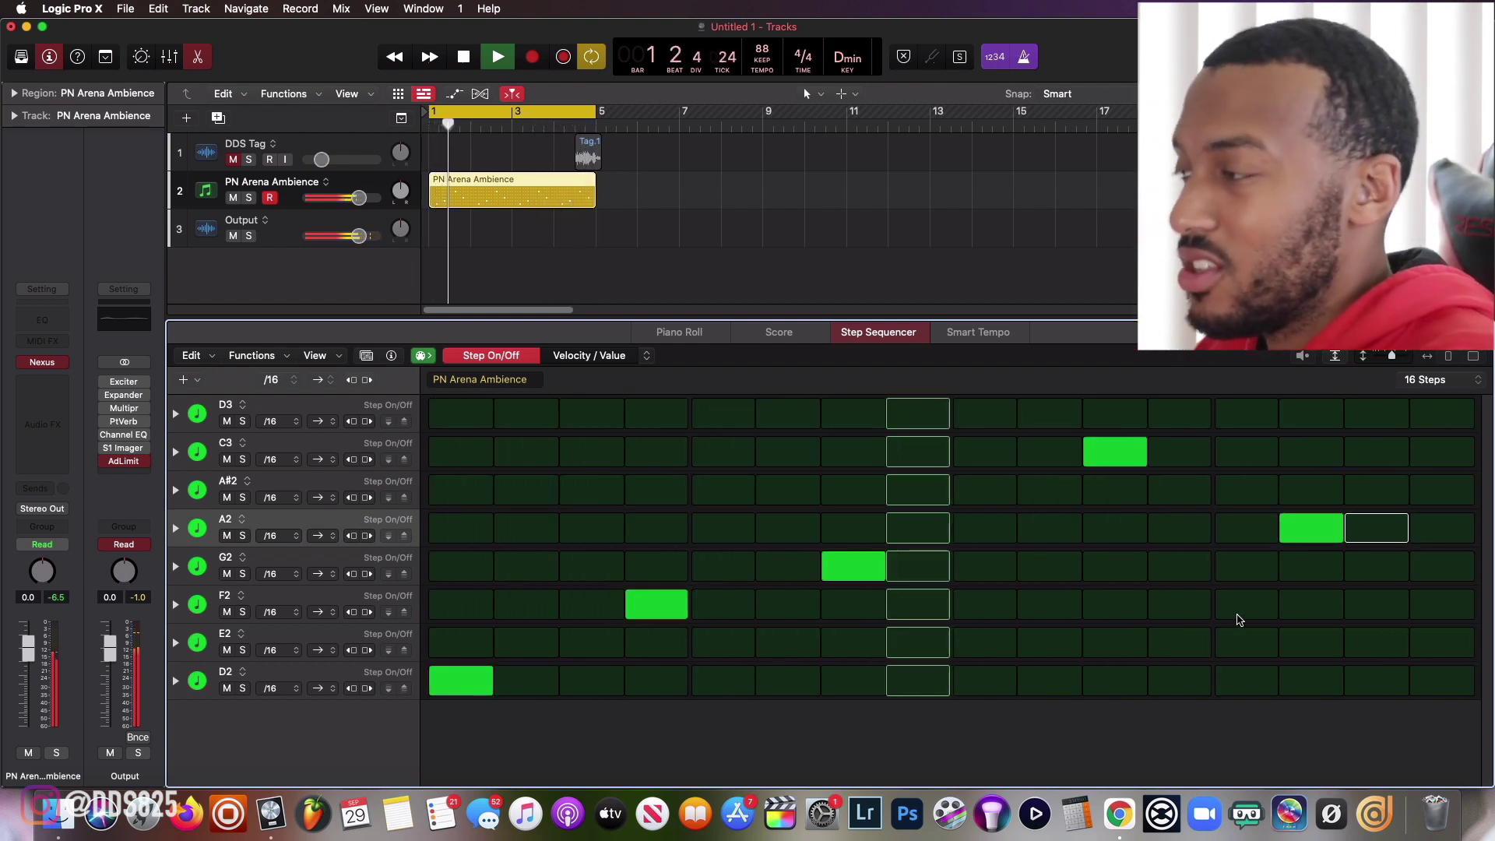
pyautogui.press('space')
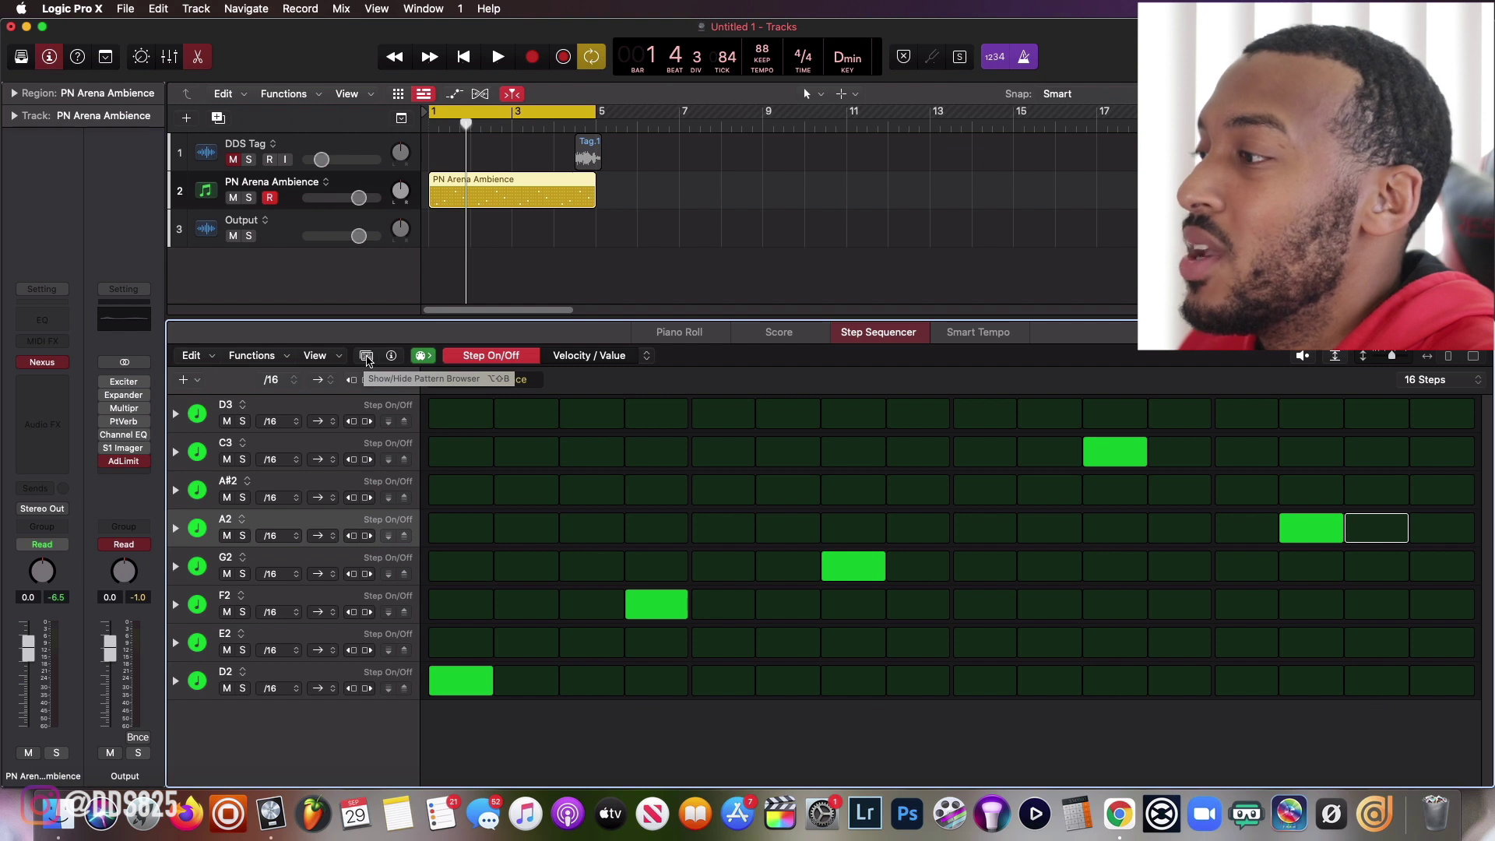
# Load the Minor scale template from the Pattern Browser.
pyautogui.click(366, 358)
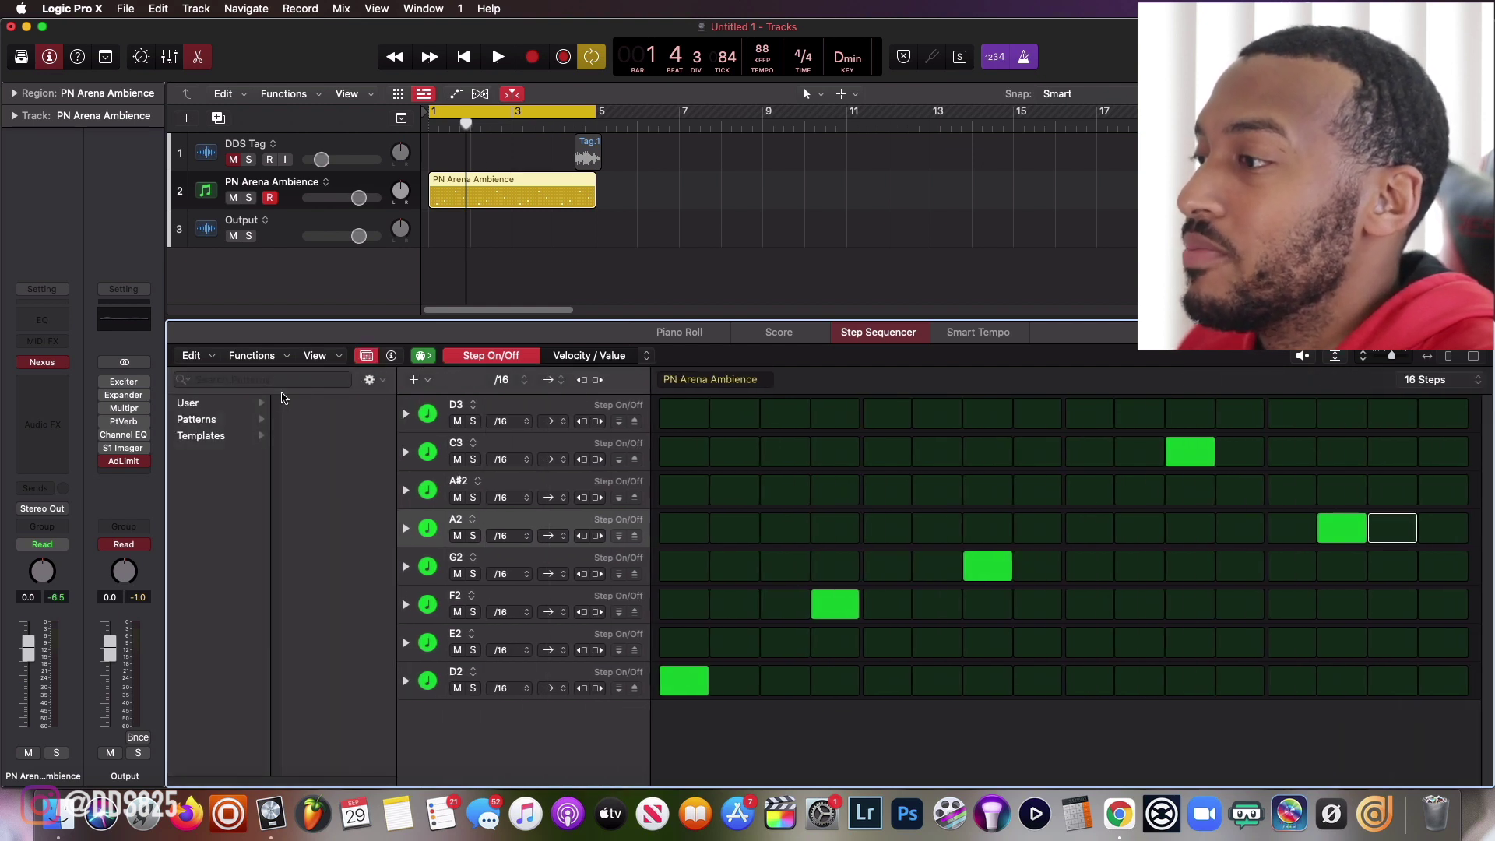
pyautogui.click(209, 441)
pyautogui.scroll(-4, 328, 545)
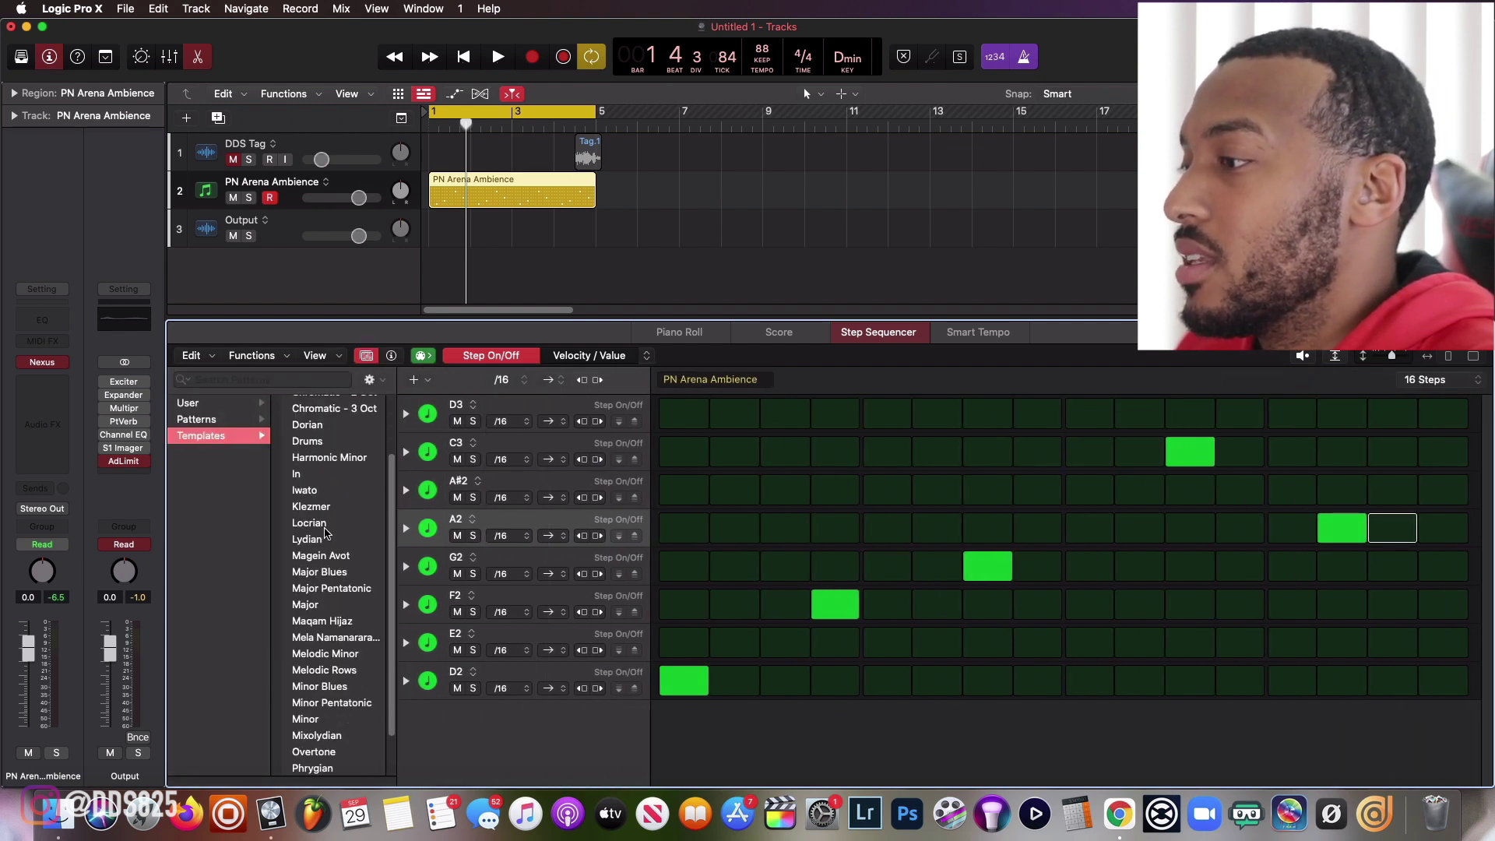
pyautogui.click(335, 670)
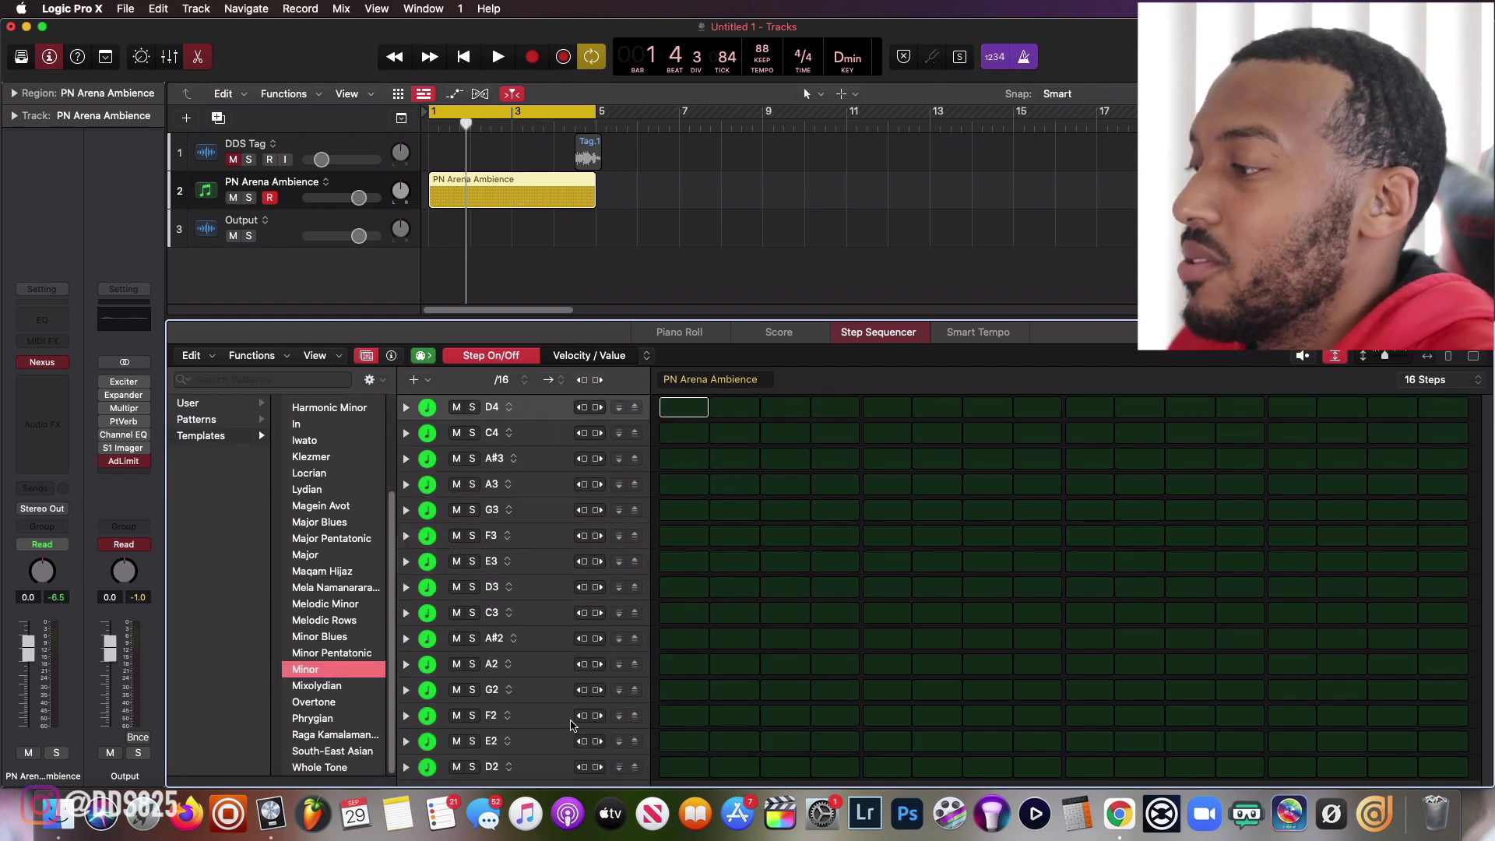
# Place D2 on step 1 and F2 on step 4, then start playback.
pyautogui.click(683, 588)
pyautogui.click(683, 588)
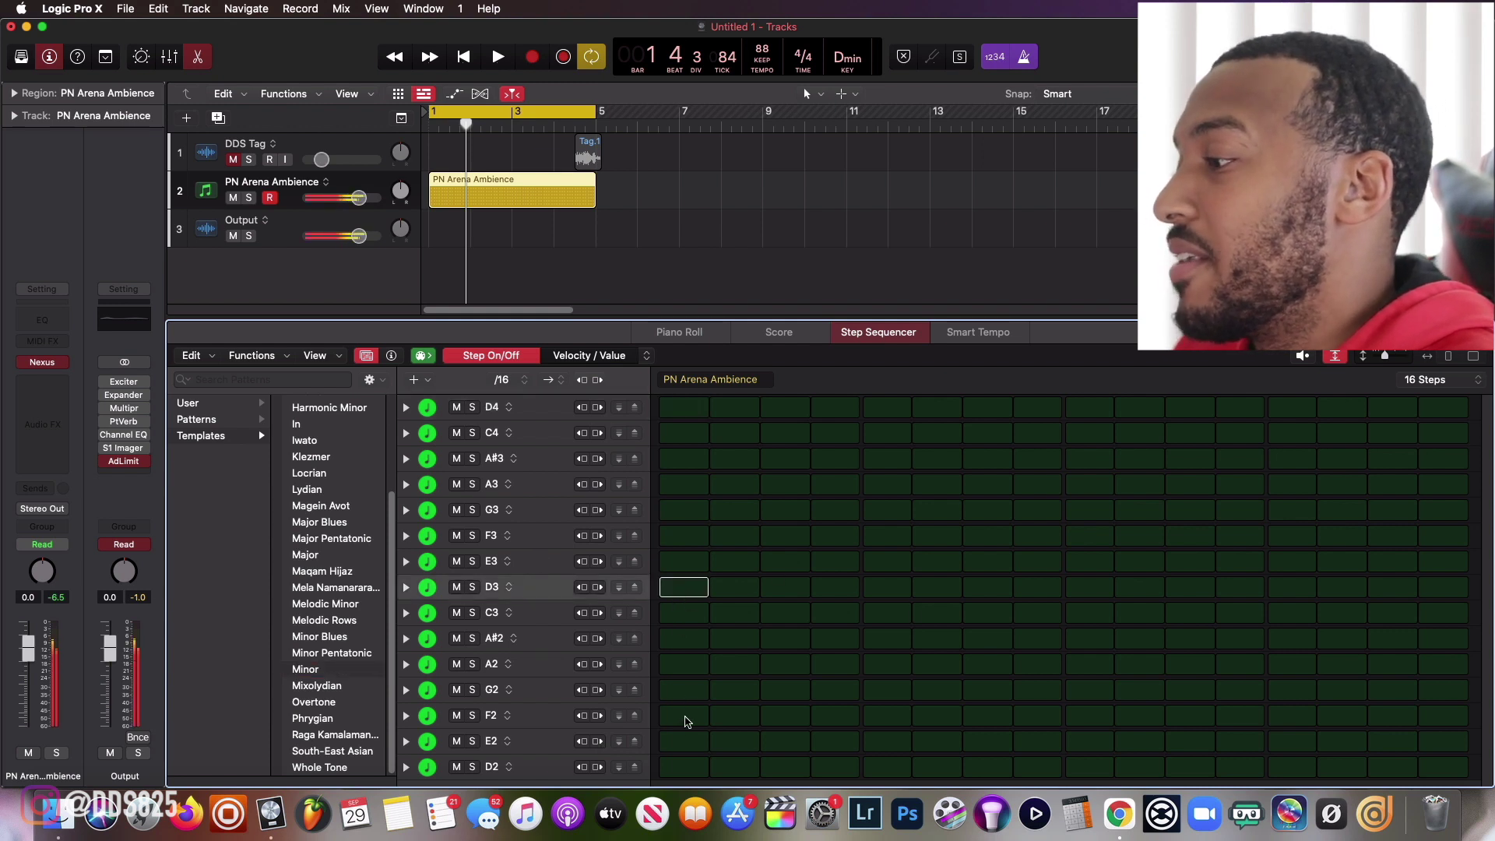
pyautogui.click(692, 766)
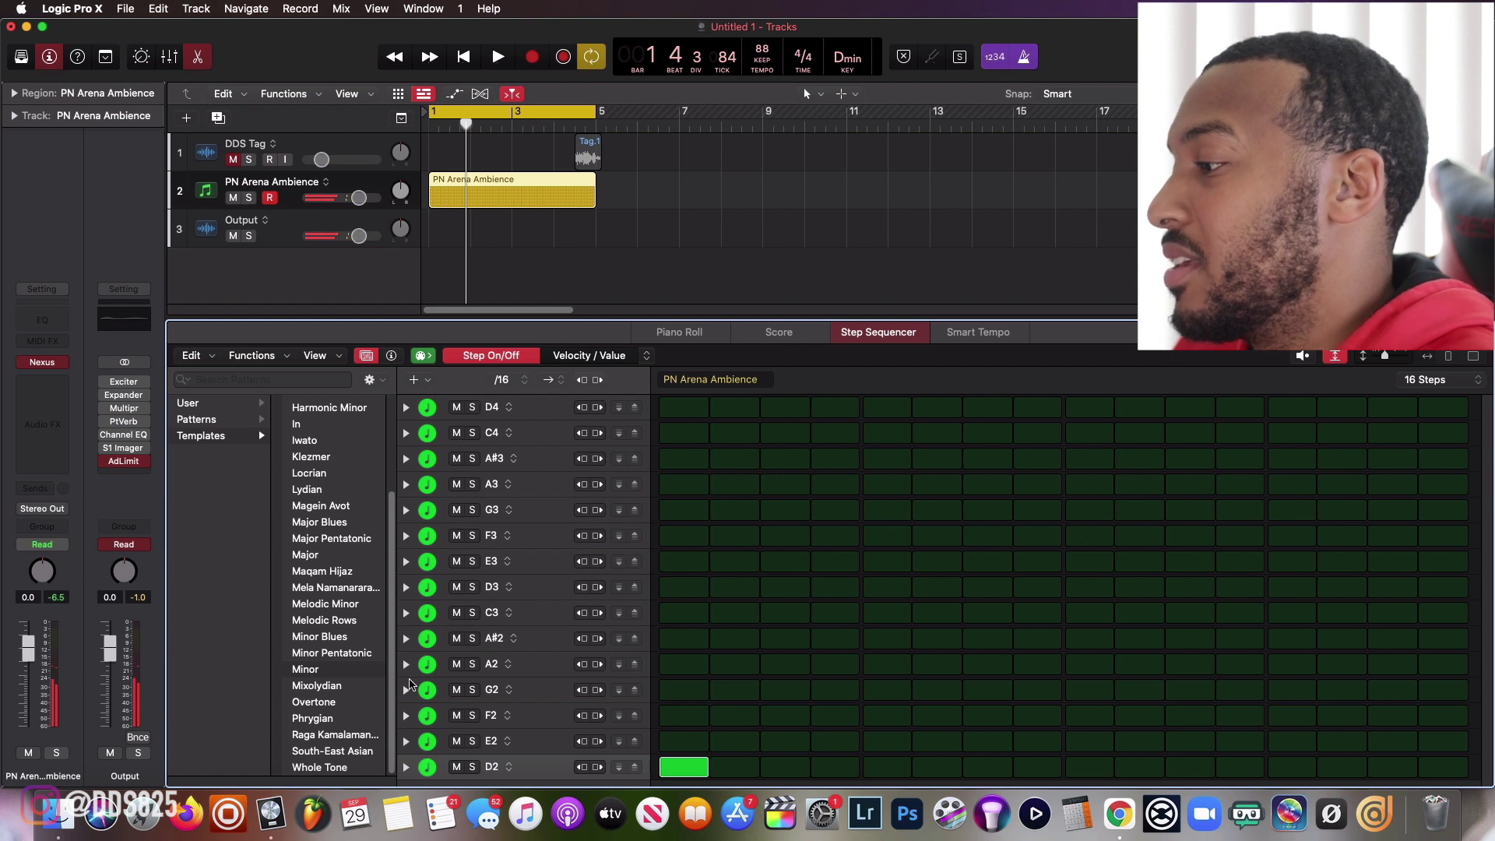
pyautogui.press('Up')
pyautogui.press('Up')
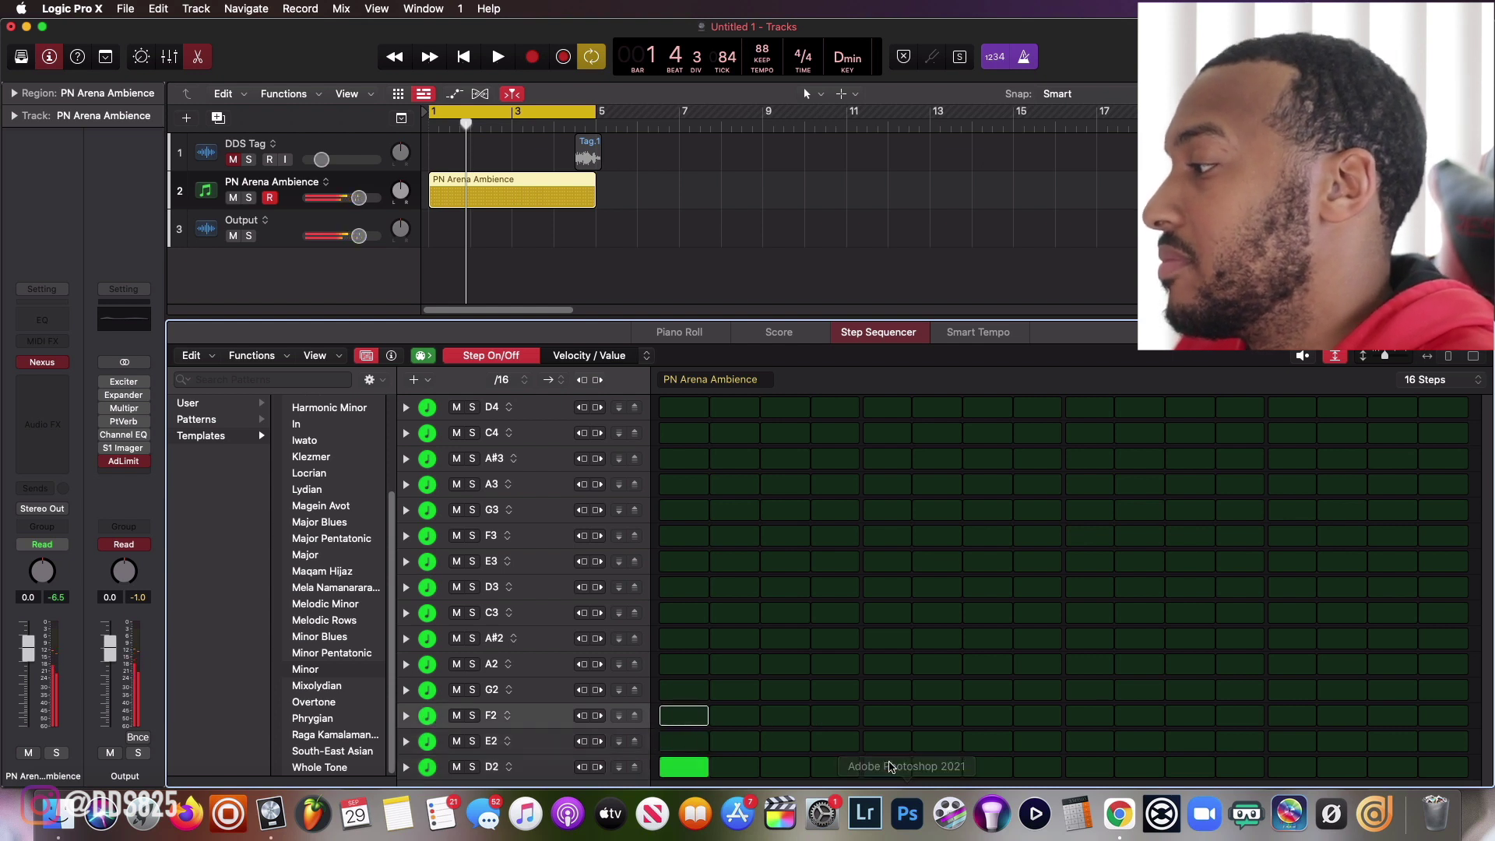
pyautogui.click(835, 715)
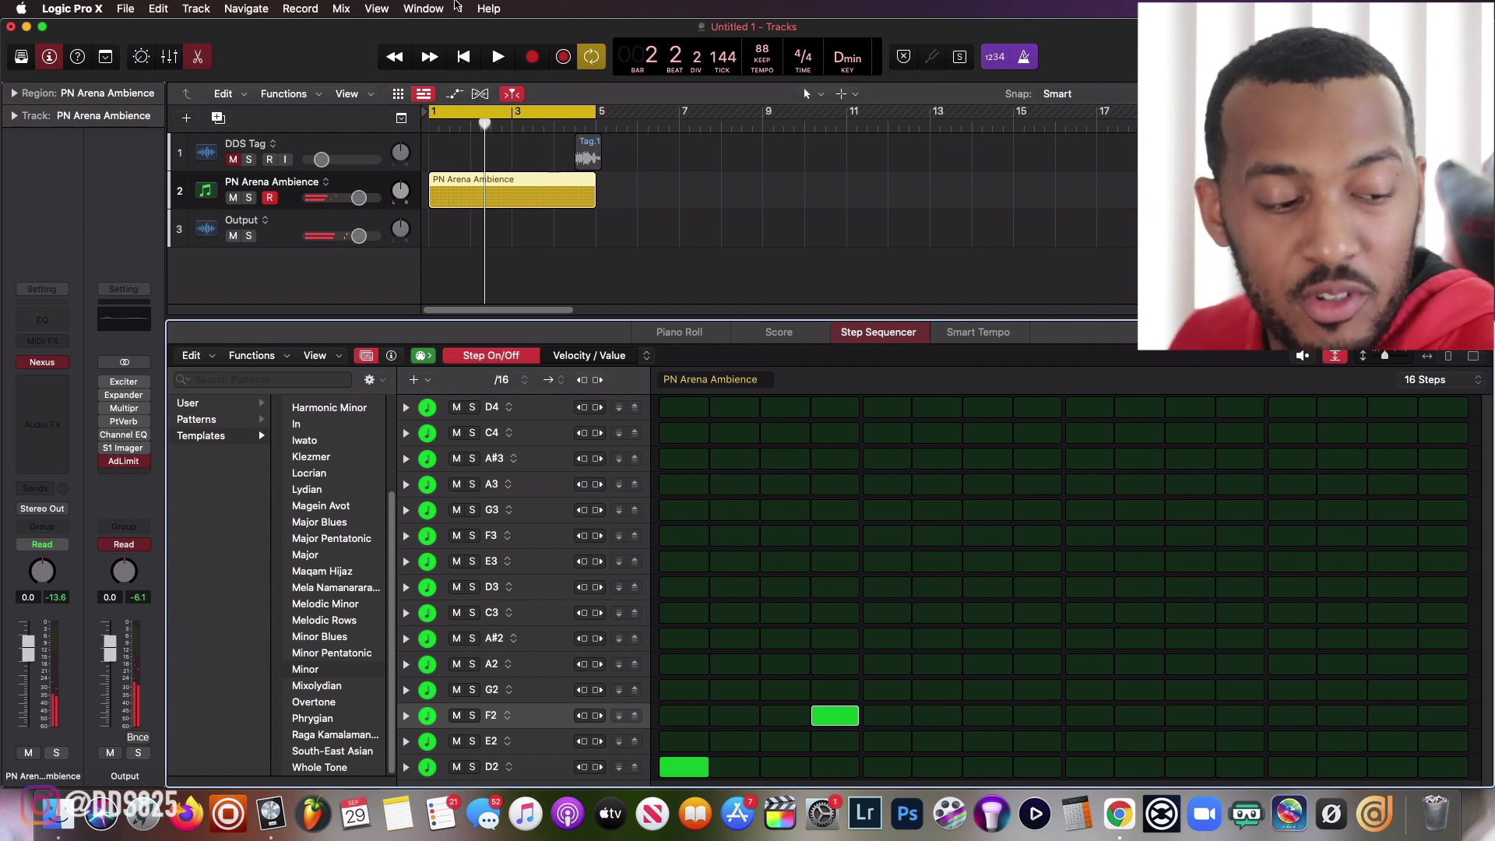
pyautogui.press('space')
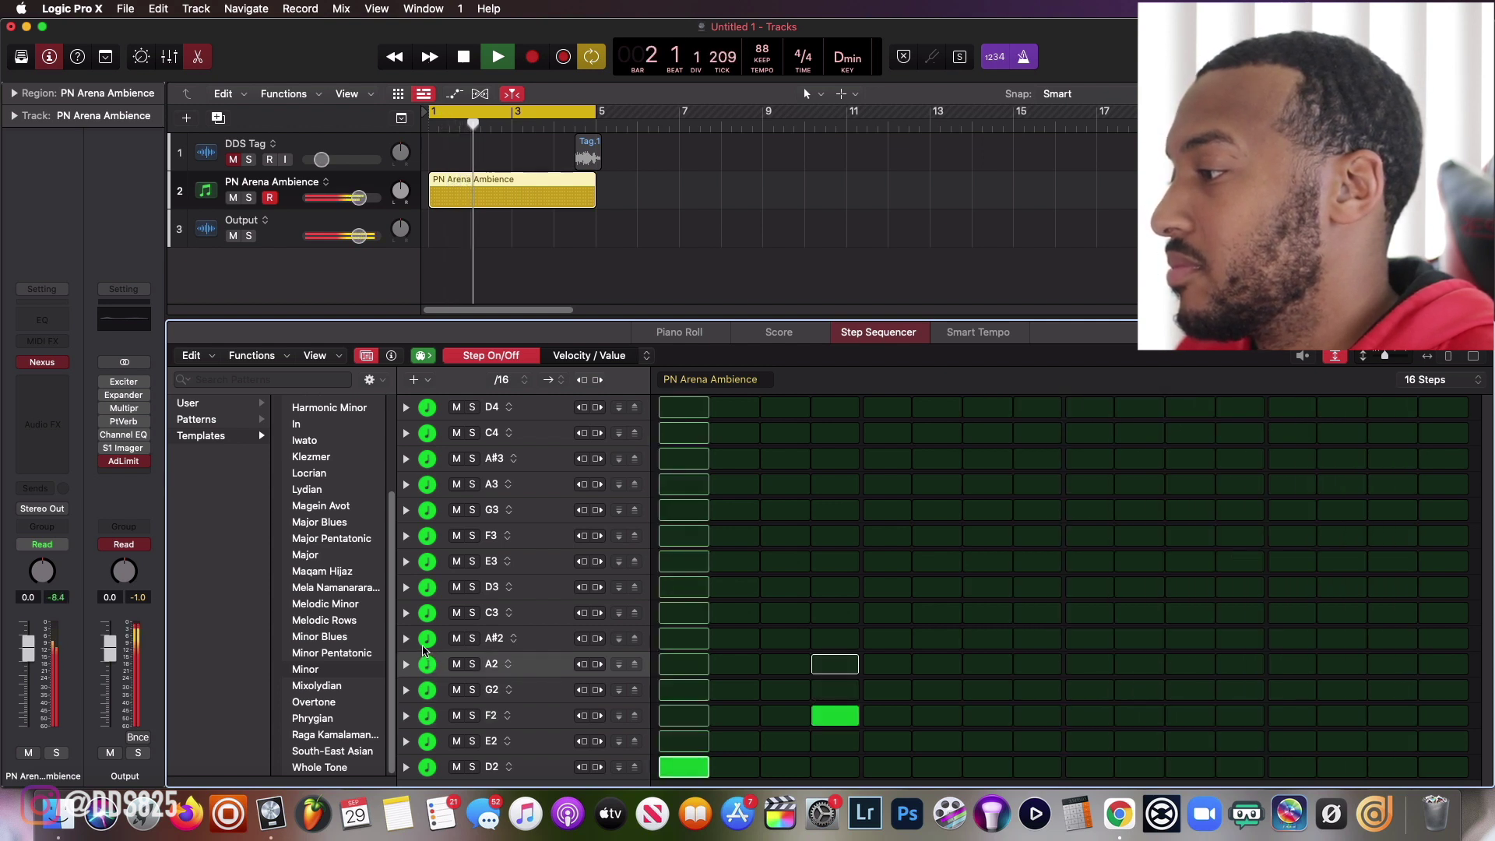
# Add A2 on step 7, C3 on step 11 and A2 on step 14, then stop playback.
pyautogui.click(943, 664)
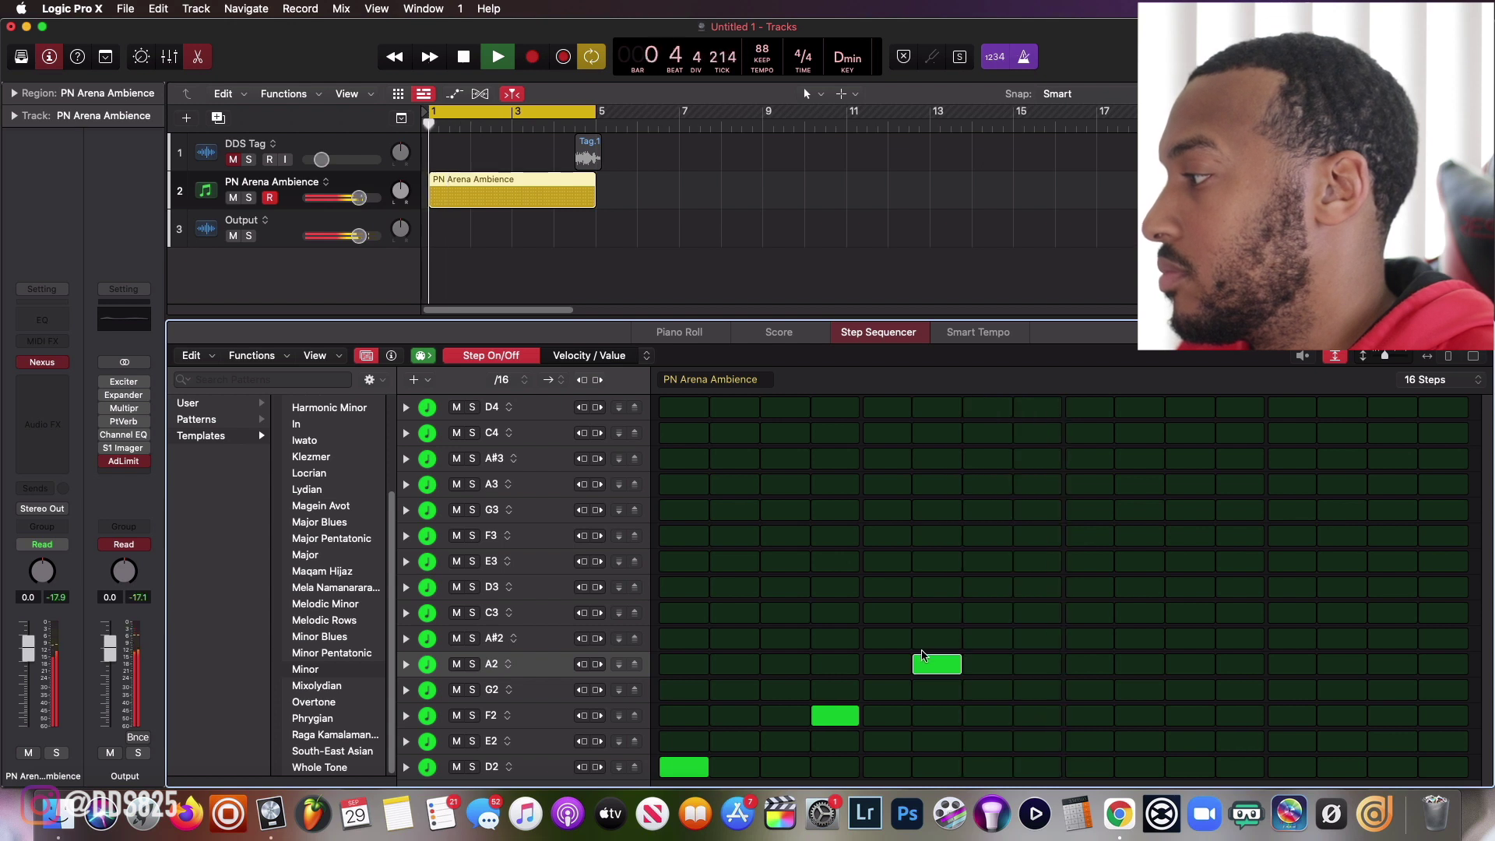
pyautogui.click(939, 665)
pyautogui.click(993, 666)
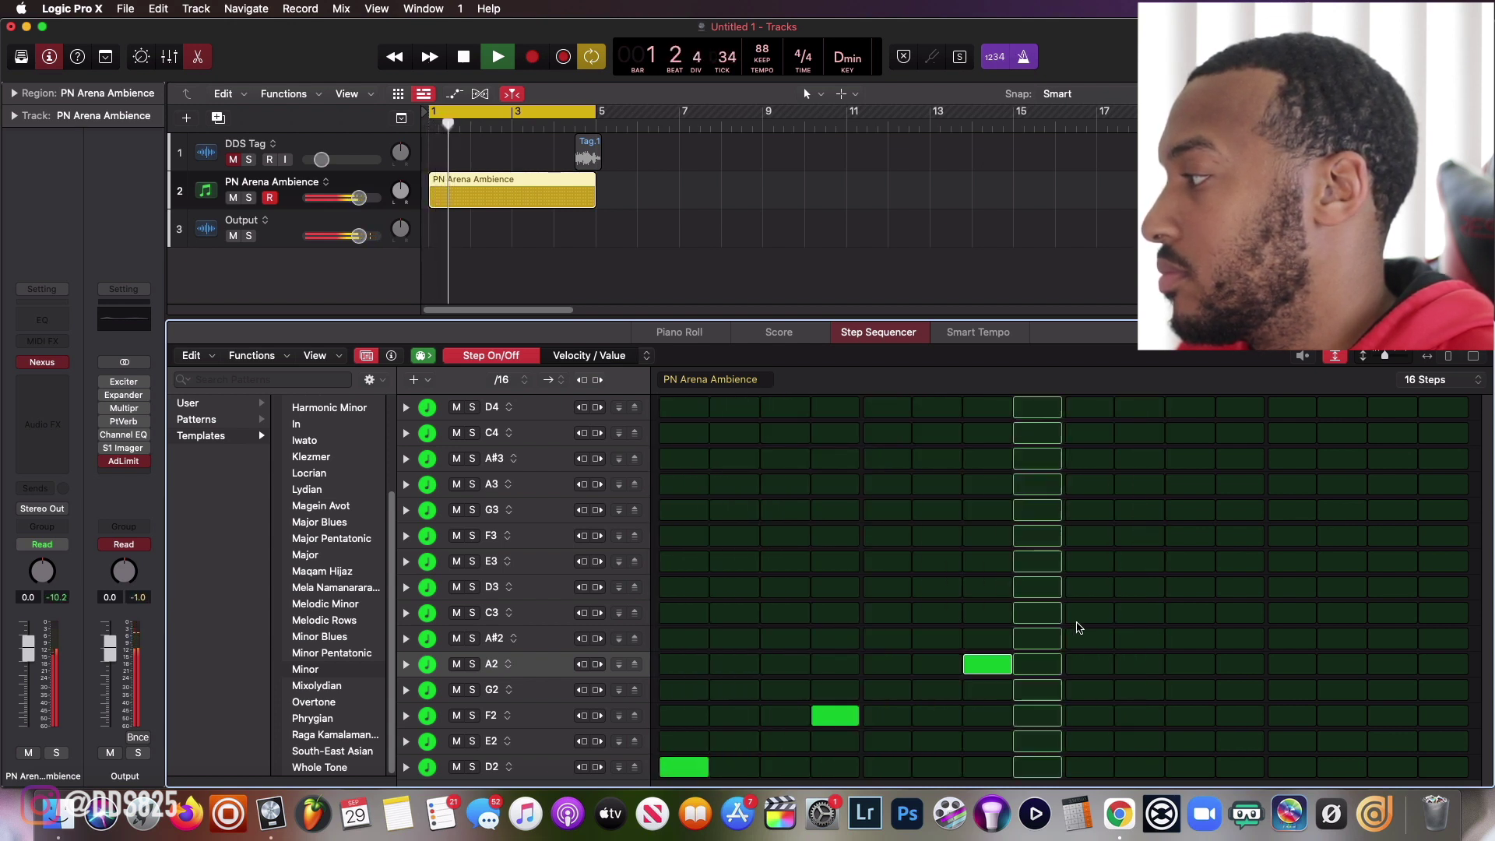
pyautogui.click(1188, 613)
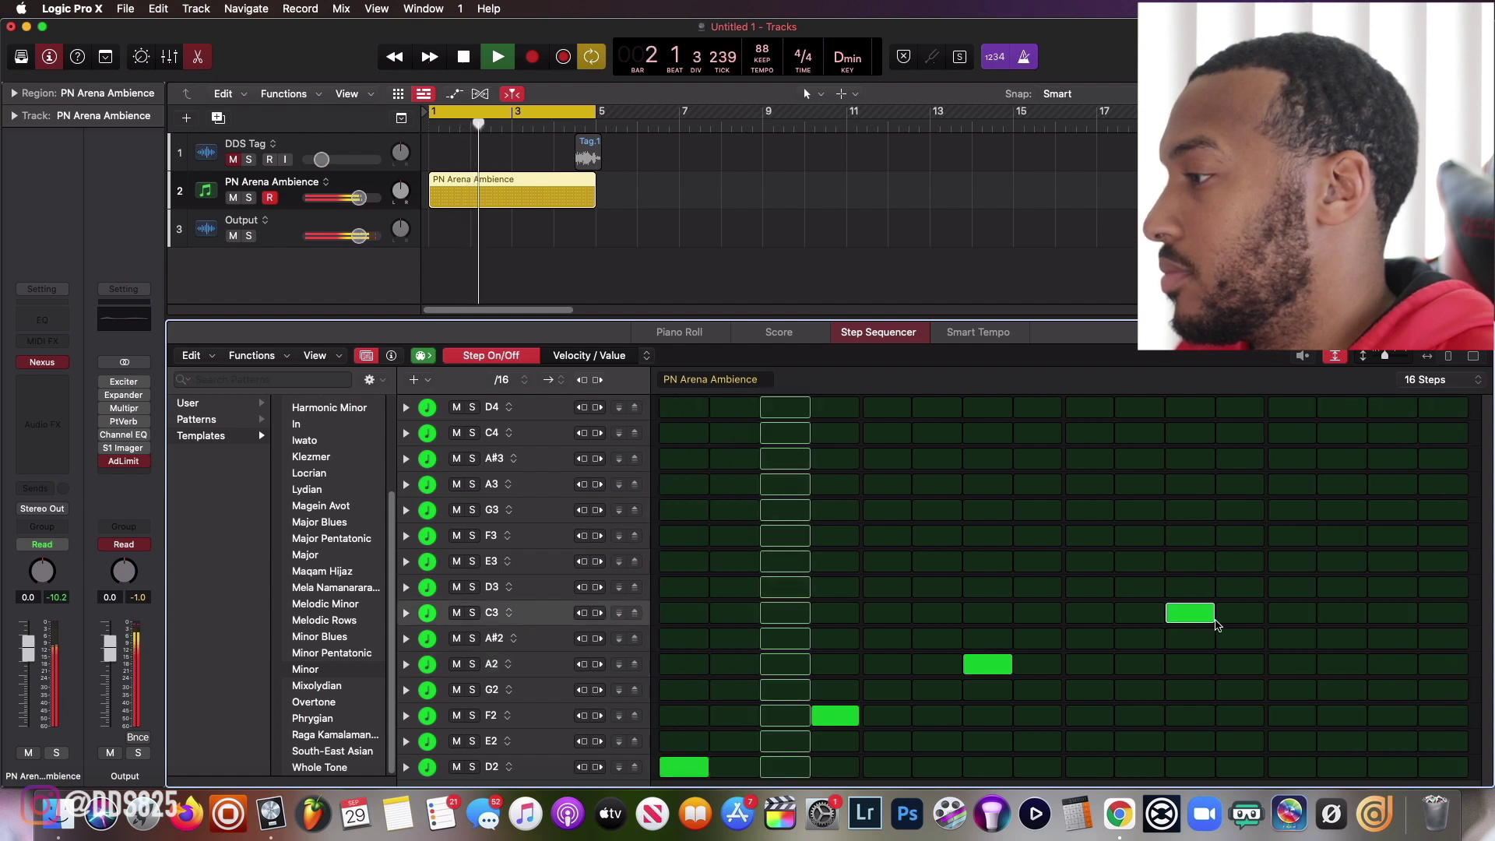
pyautogui.click(1293, 664)
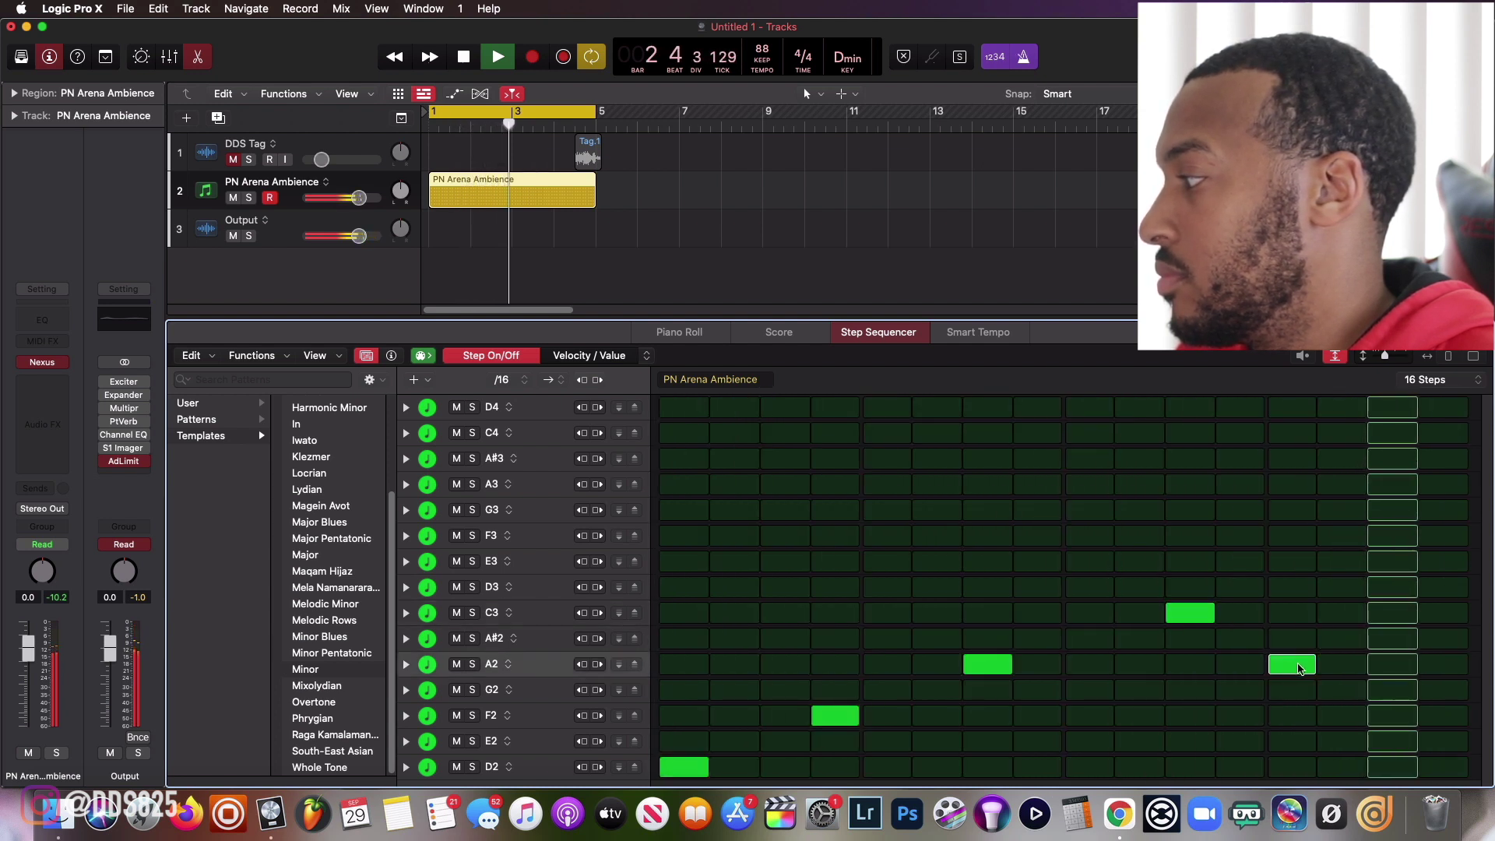
pyautogui.click(1297, 665)
pyautogui.click(1344, 666)
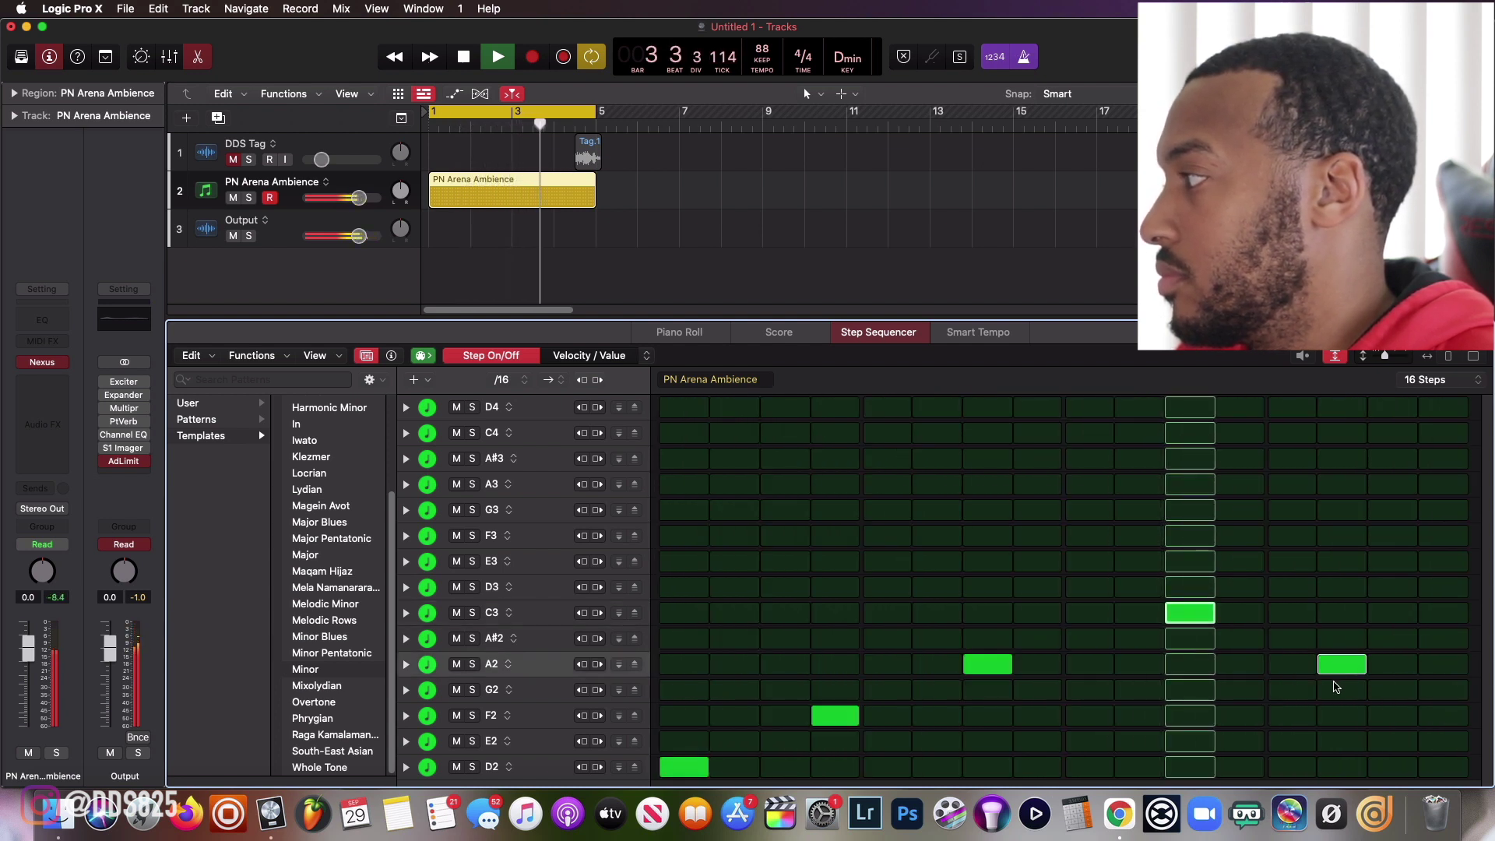
pyautogui.click(783, 433)
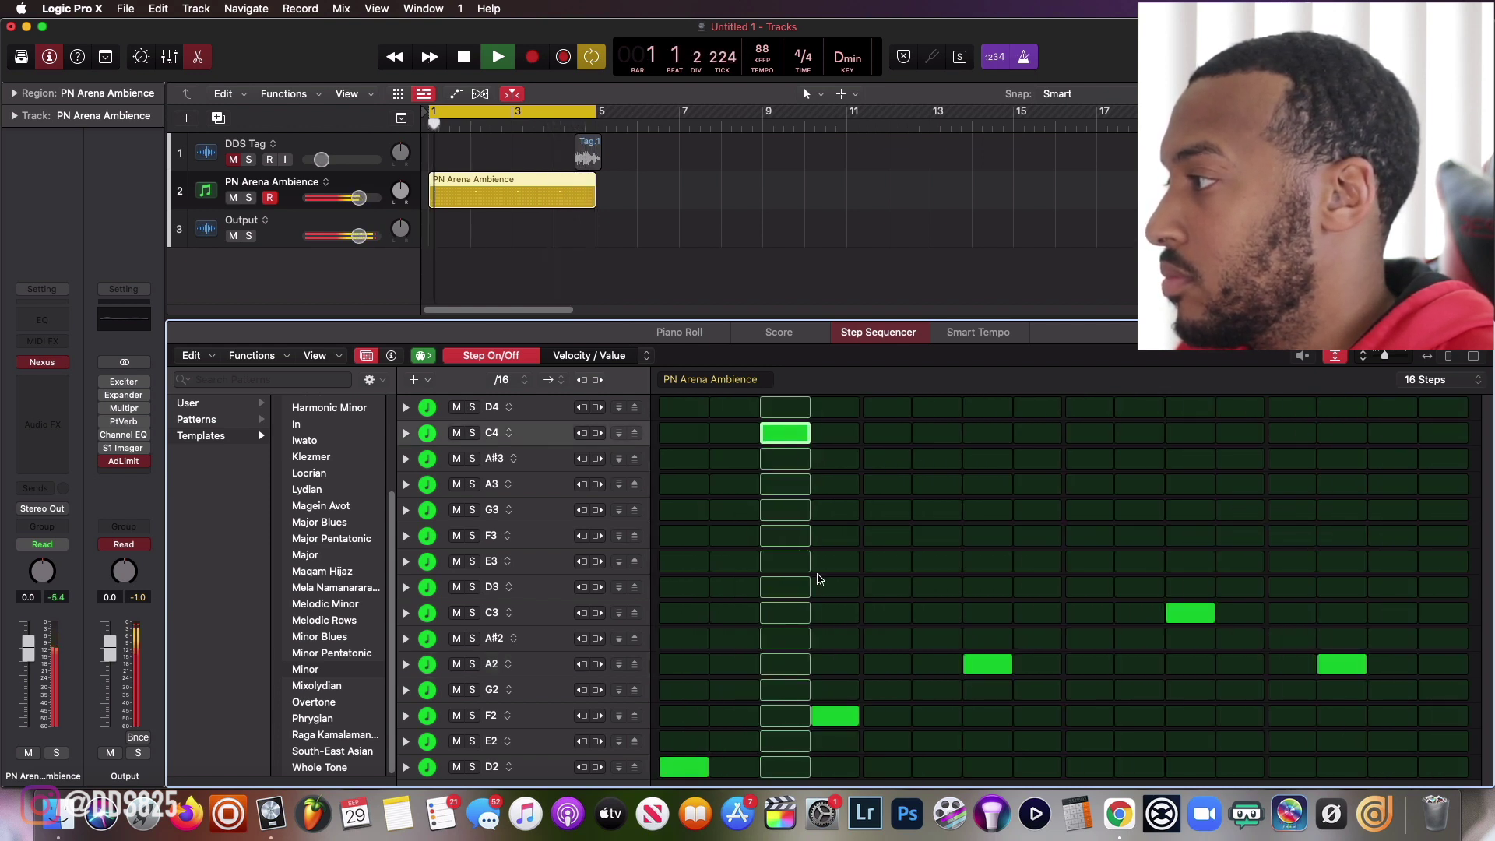
pyautogui.click(785, 433)
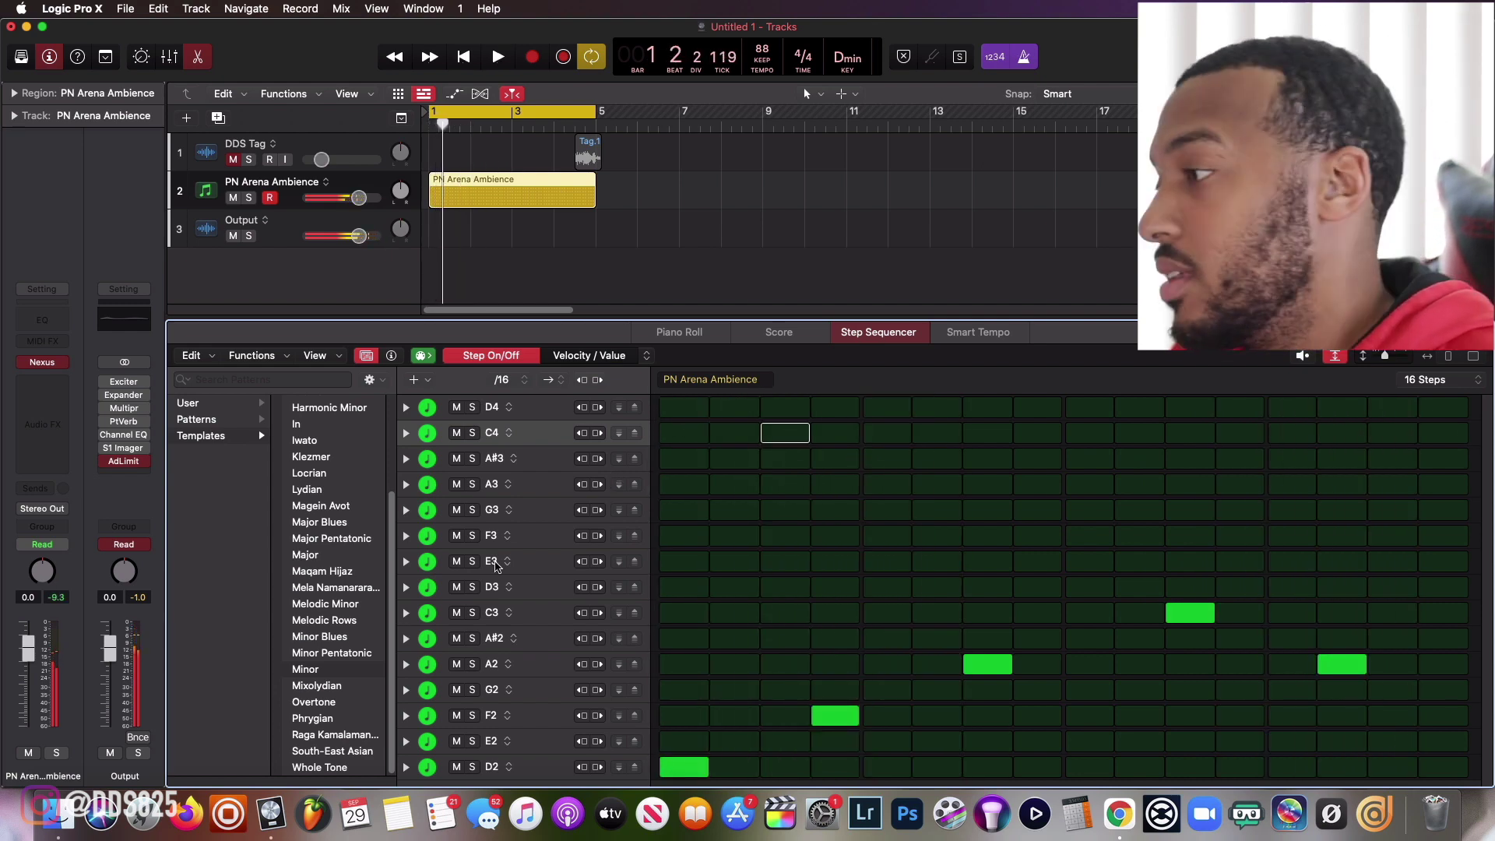
pyautogui.press('space')
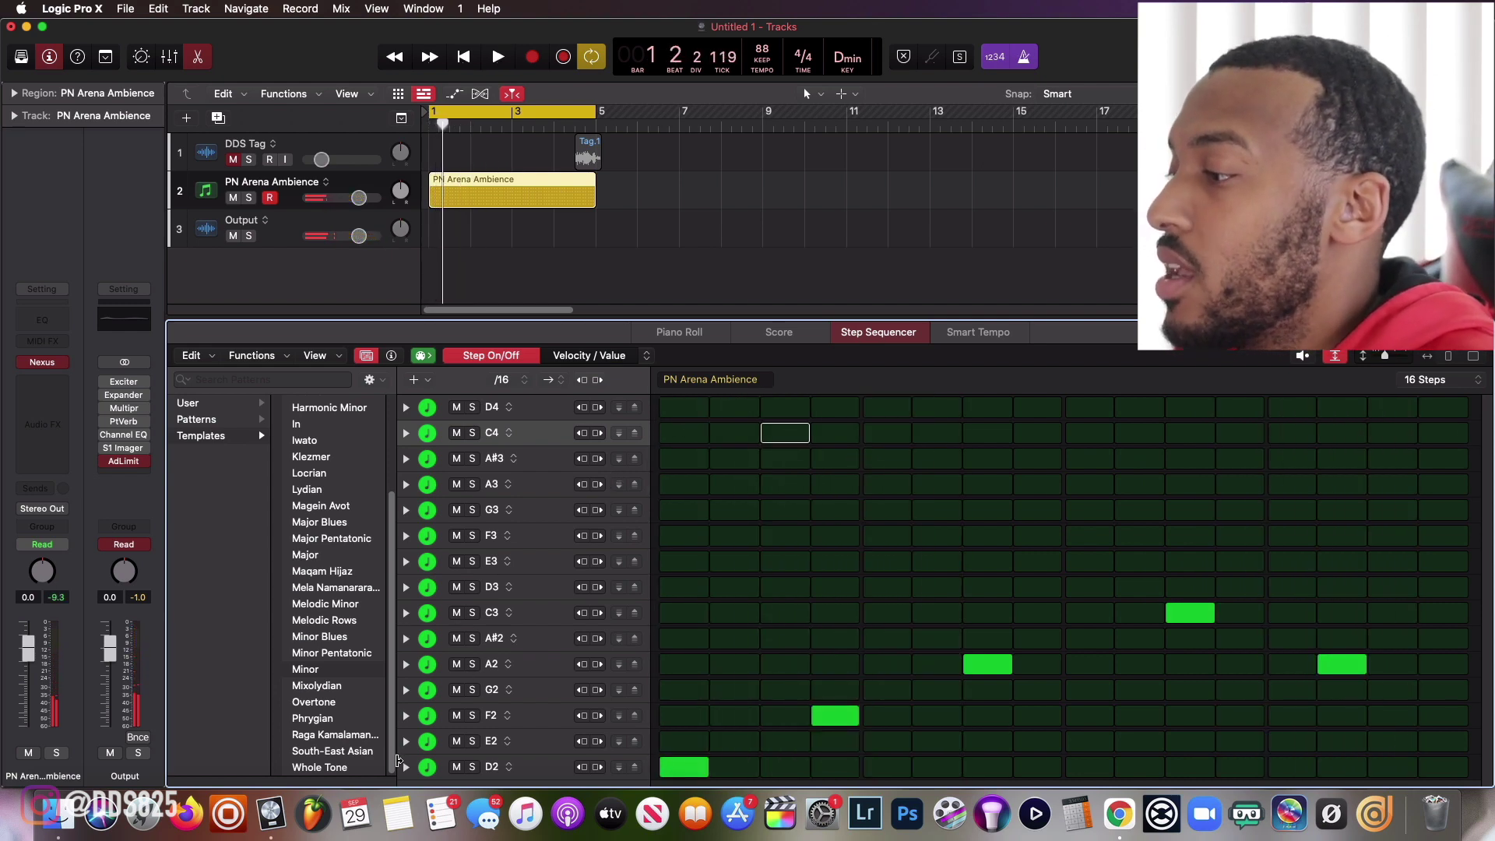
pyautogui.press('Down')
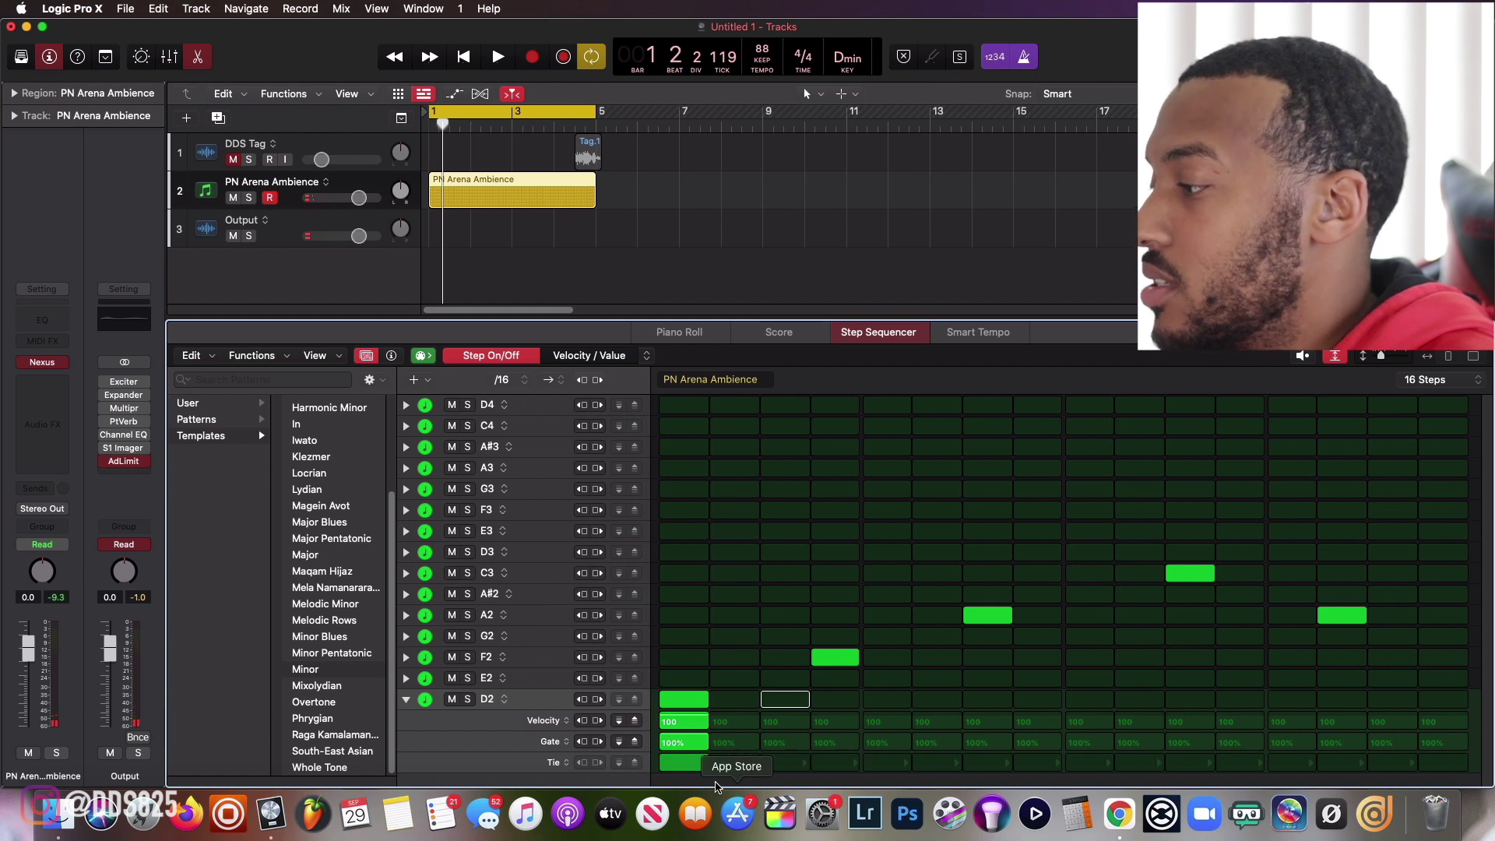
# Tie D2 across steps 1–4, F2 through step 6, and A2 across steps 7–10.
pyautogui.moveTo(701, 766); pyautogui.dragTo(807, 771)
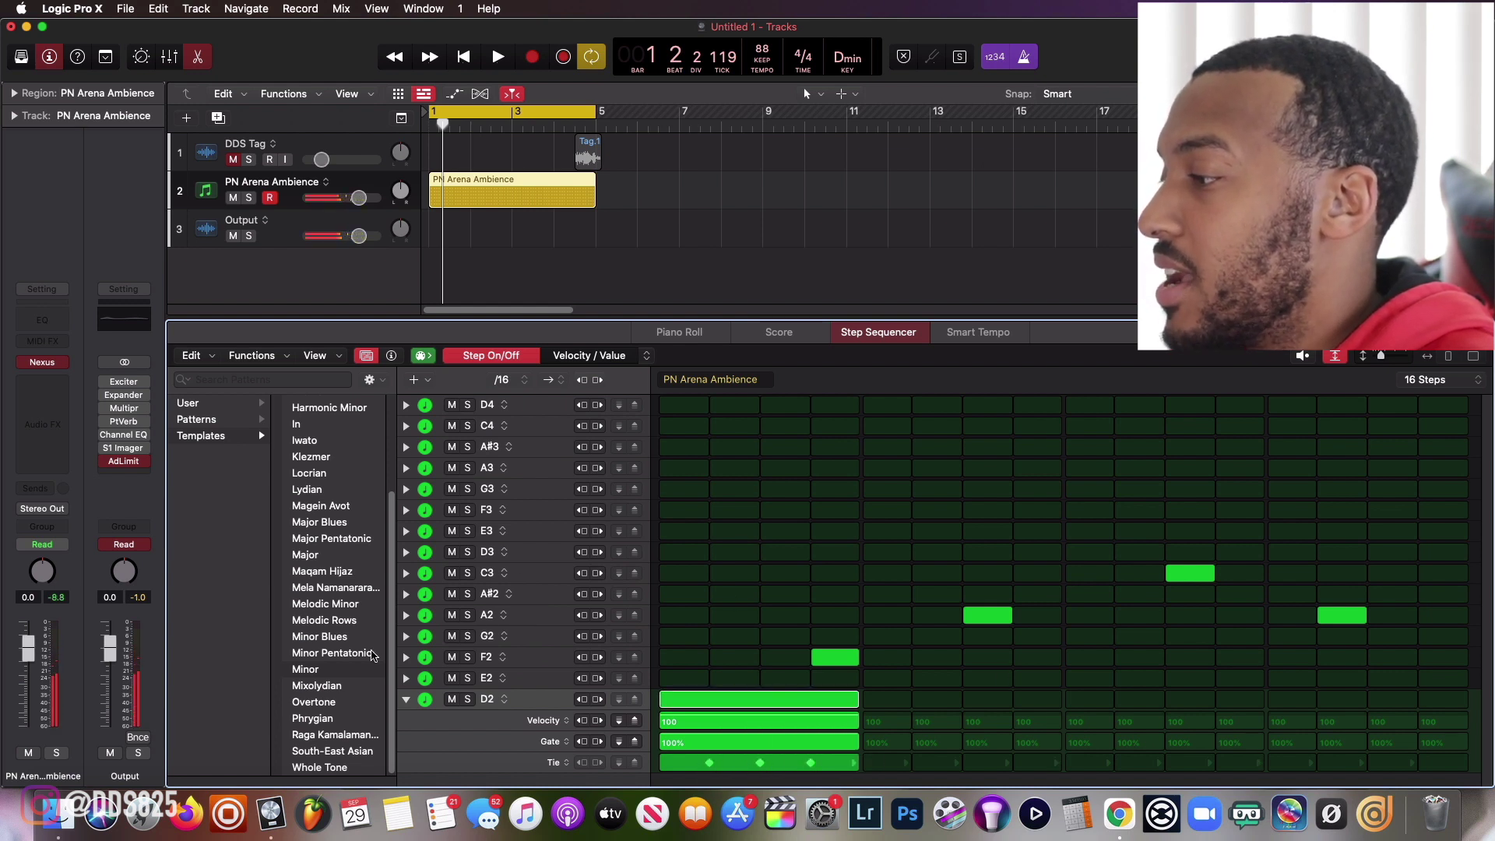
pyautogui.click(406, 657)
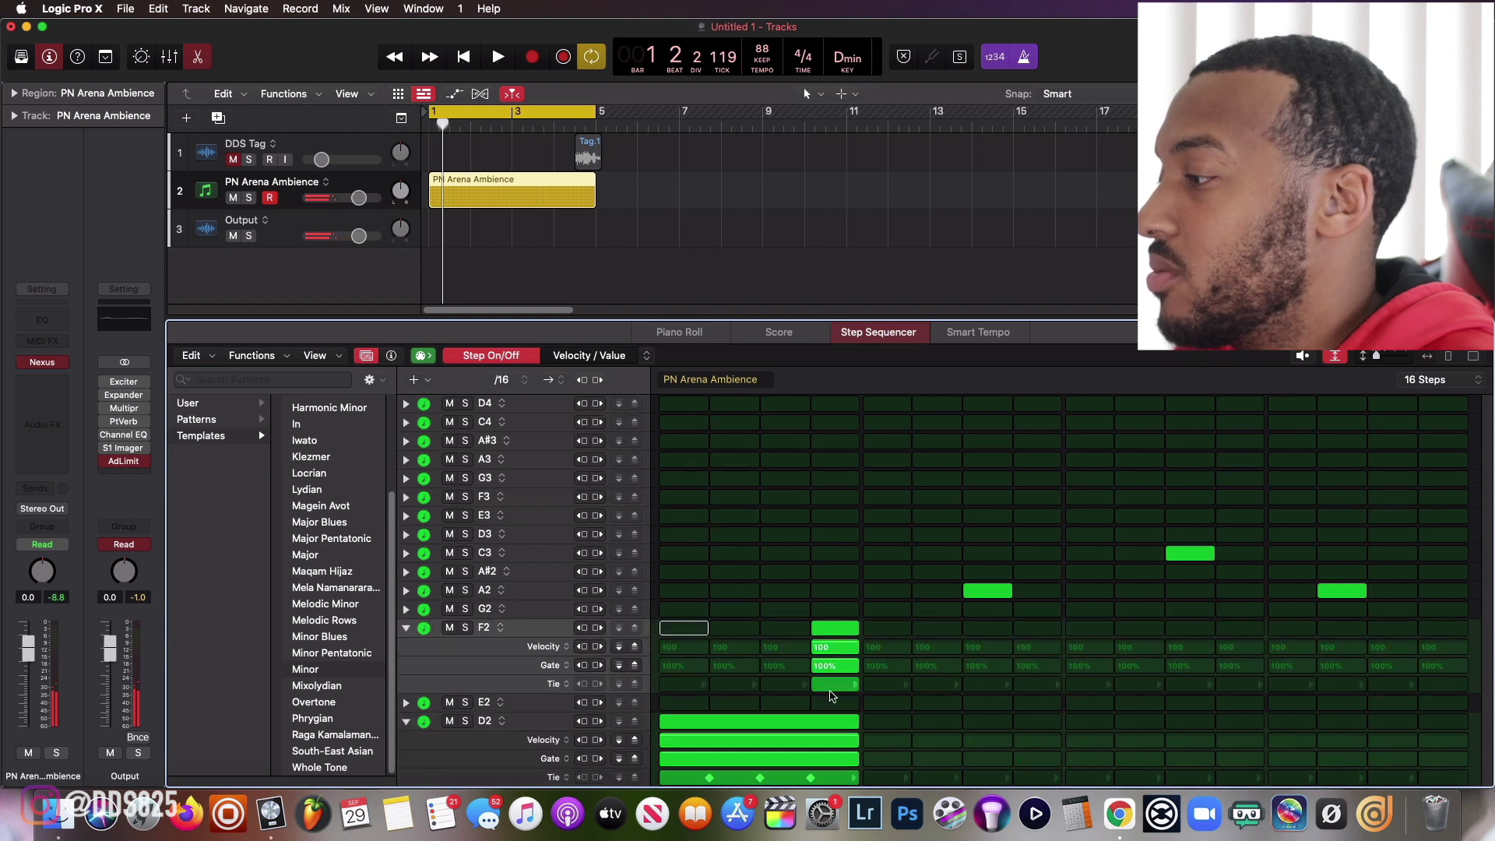
pyautogui.click(877, 689)
pyautogui.moveTo(877, 692); pyautogui.dragTo(936, 692)
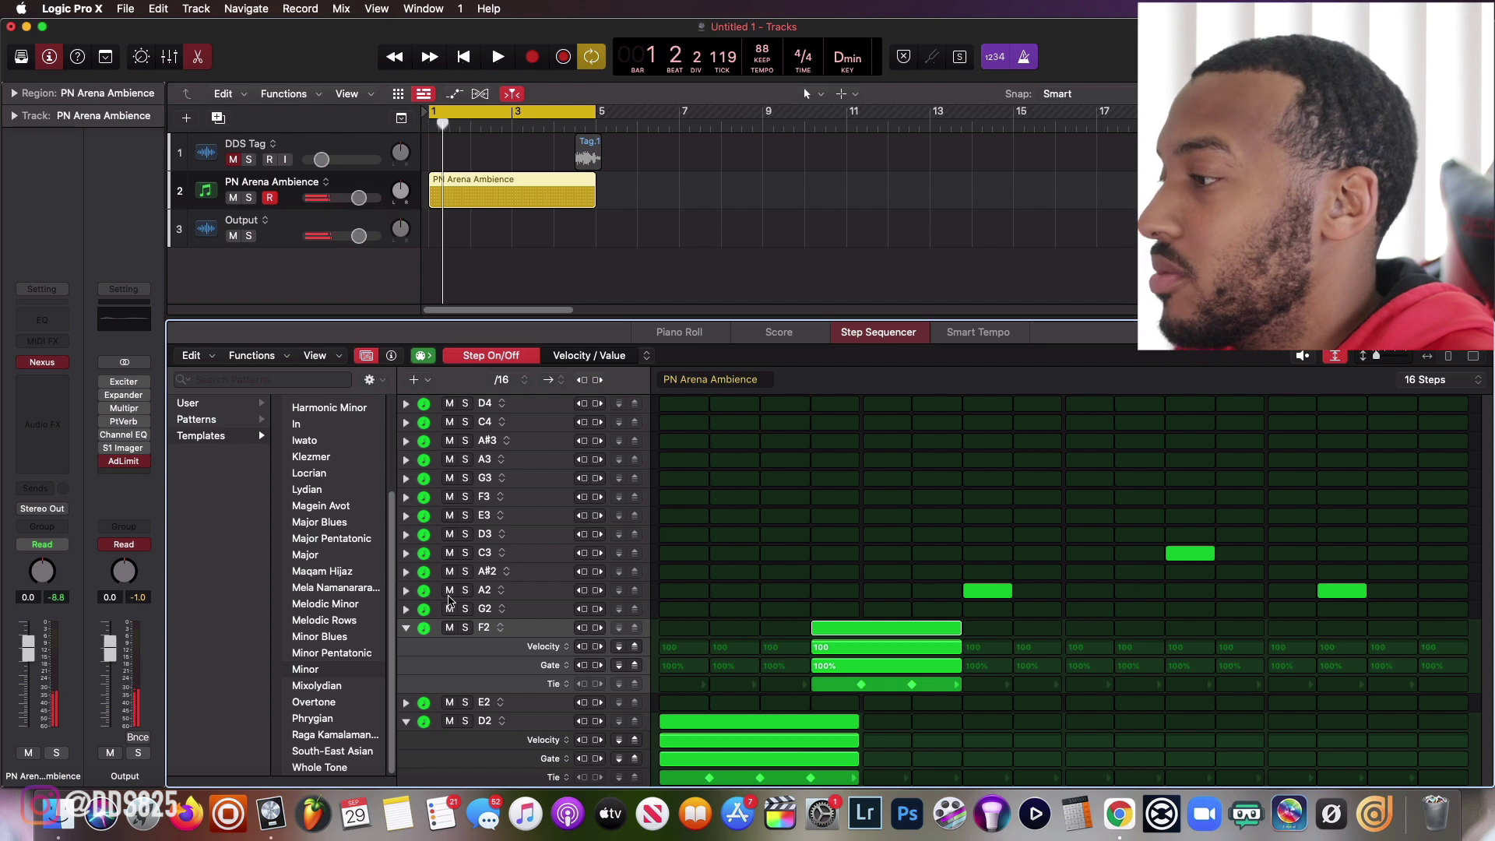
pyautogui.click(405, 572)
pyautogui.click(406, 566)
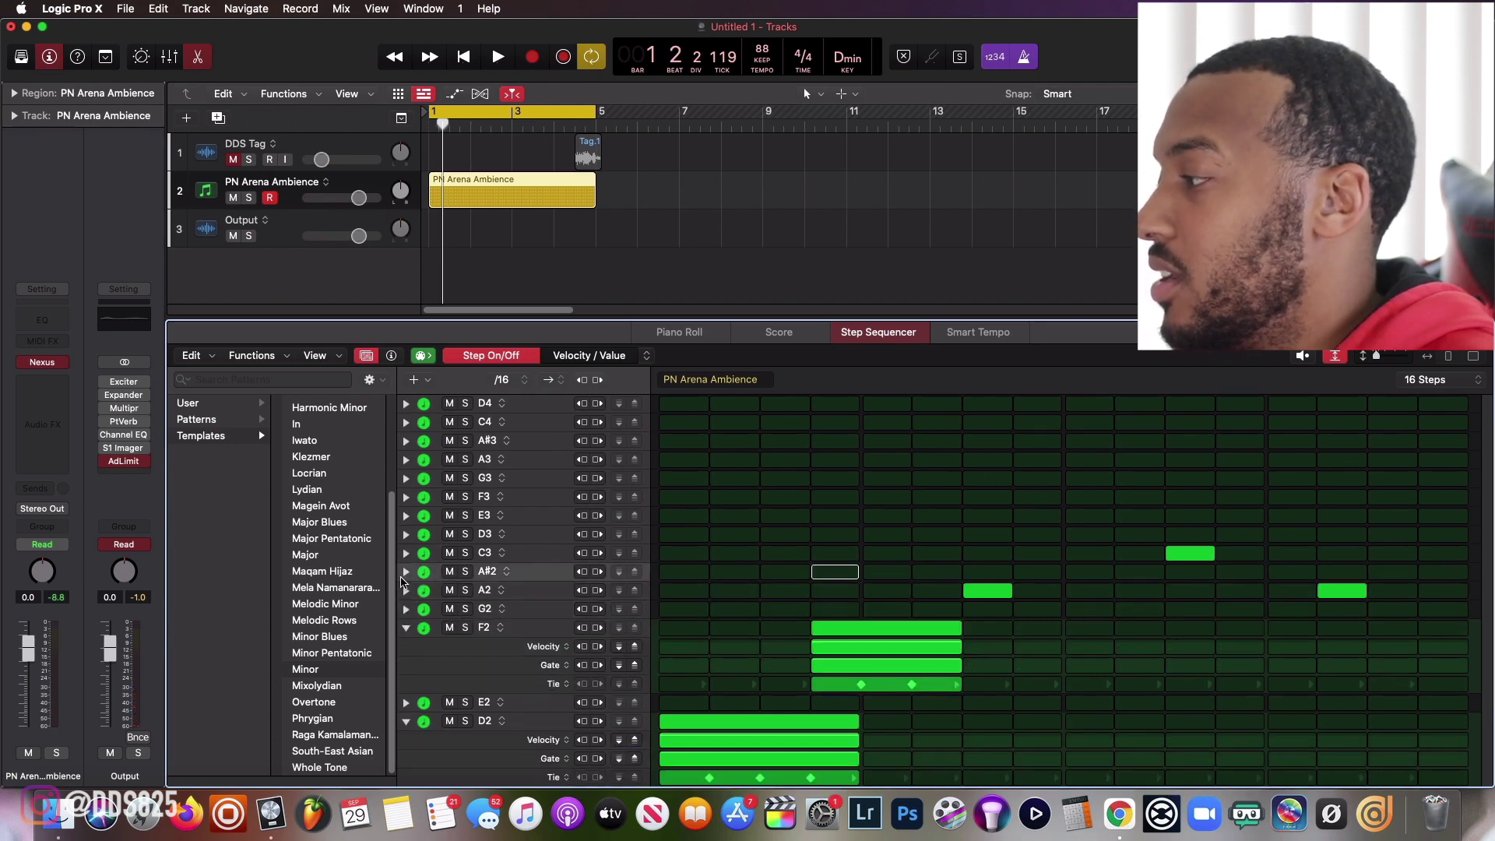
pyautogui.click(405, 583)
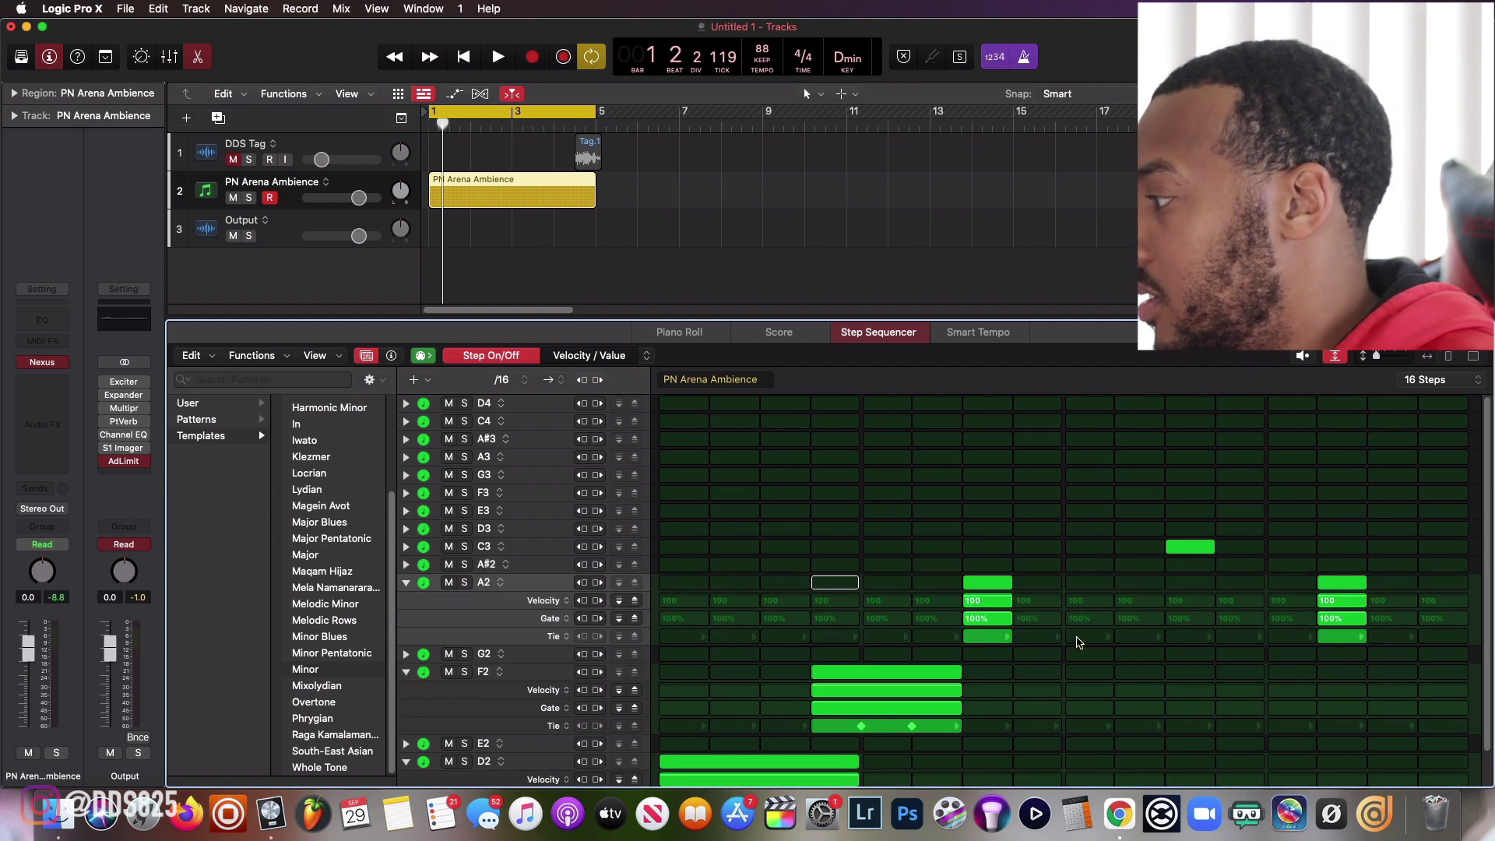
pyautogui.moveTo(1012, 640); pyautogui.dragTo(1104, 640)
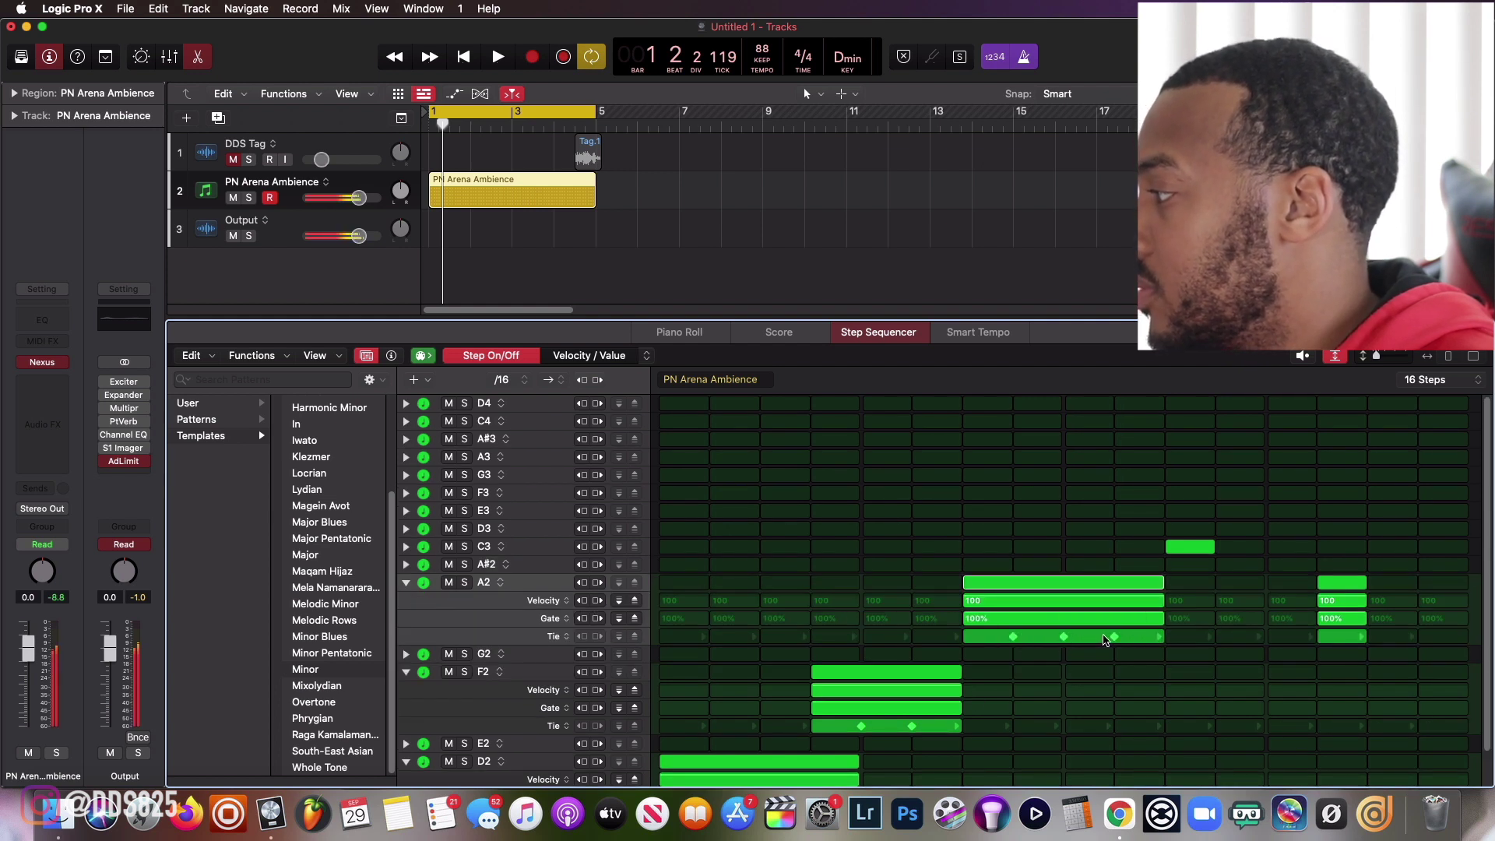
# Tie C3 across steps 11–13, make step 14 an A#2 tied through 16, and play back.
pyautogui.click(403, 544)
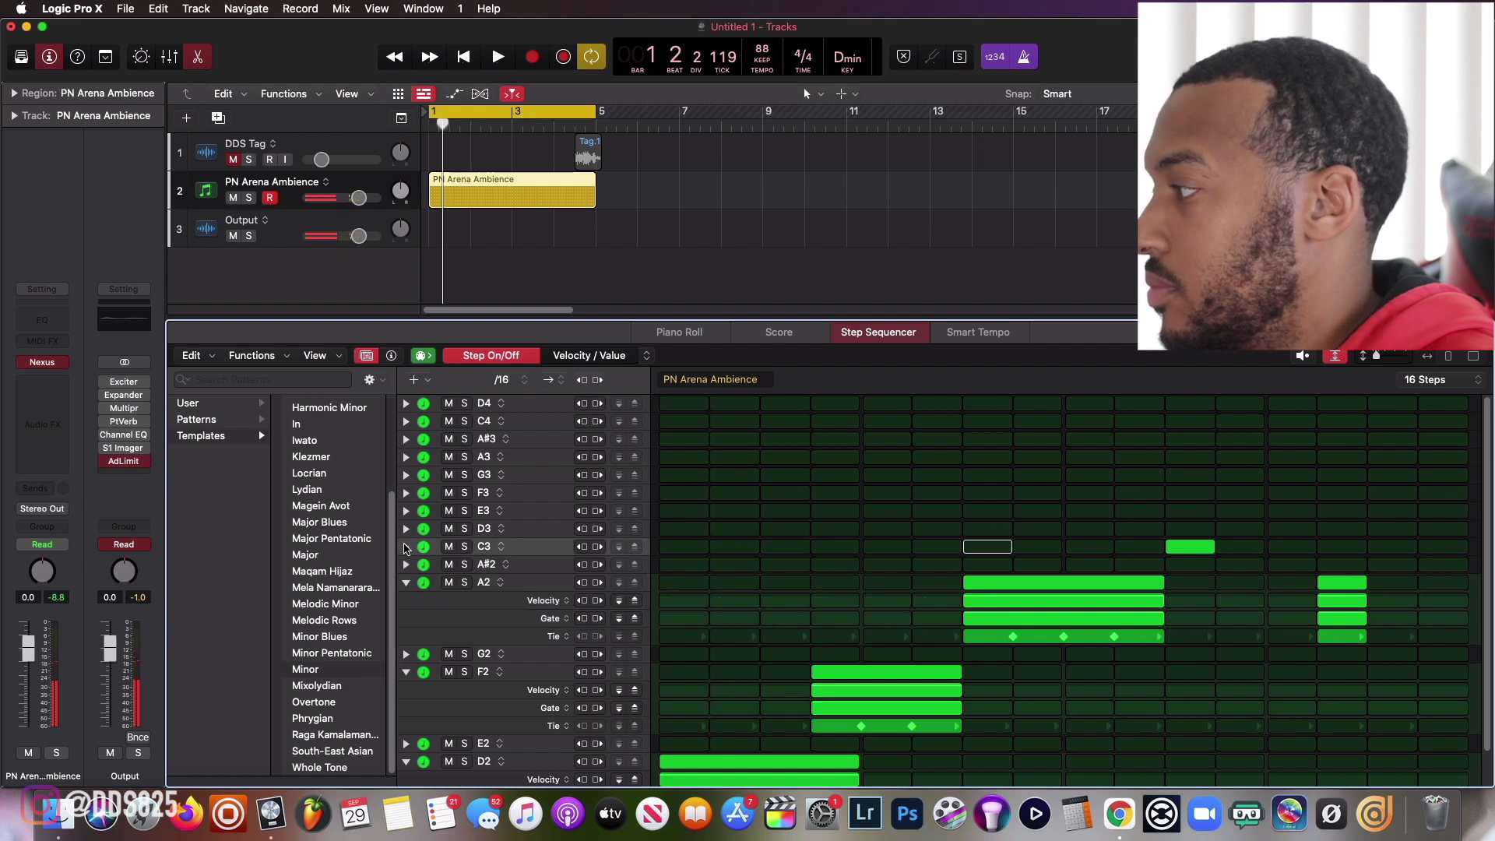
pyautogui.click(406, 547)
pyautogui.moveTo(1216, 609); pyautogui.dragTo(1259, 606)
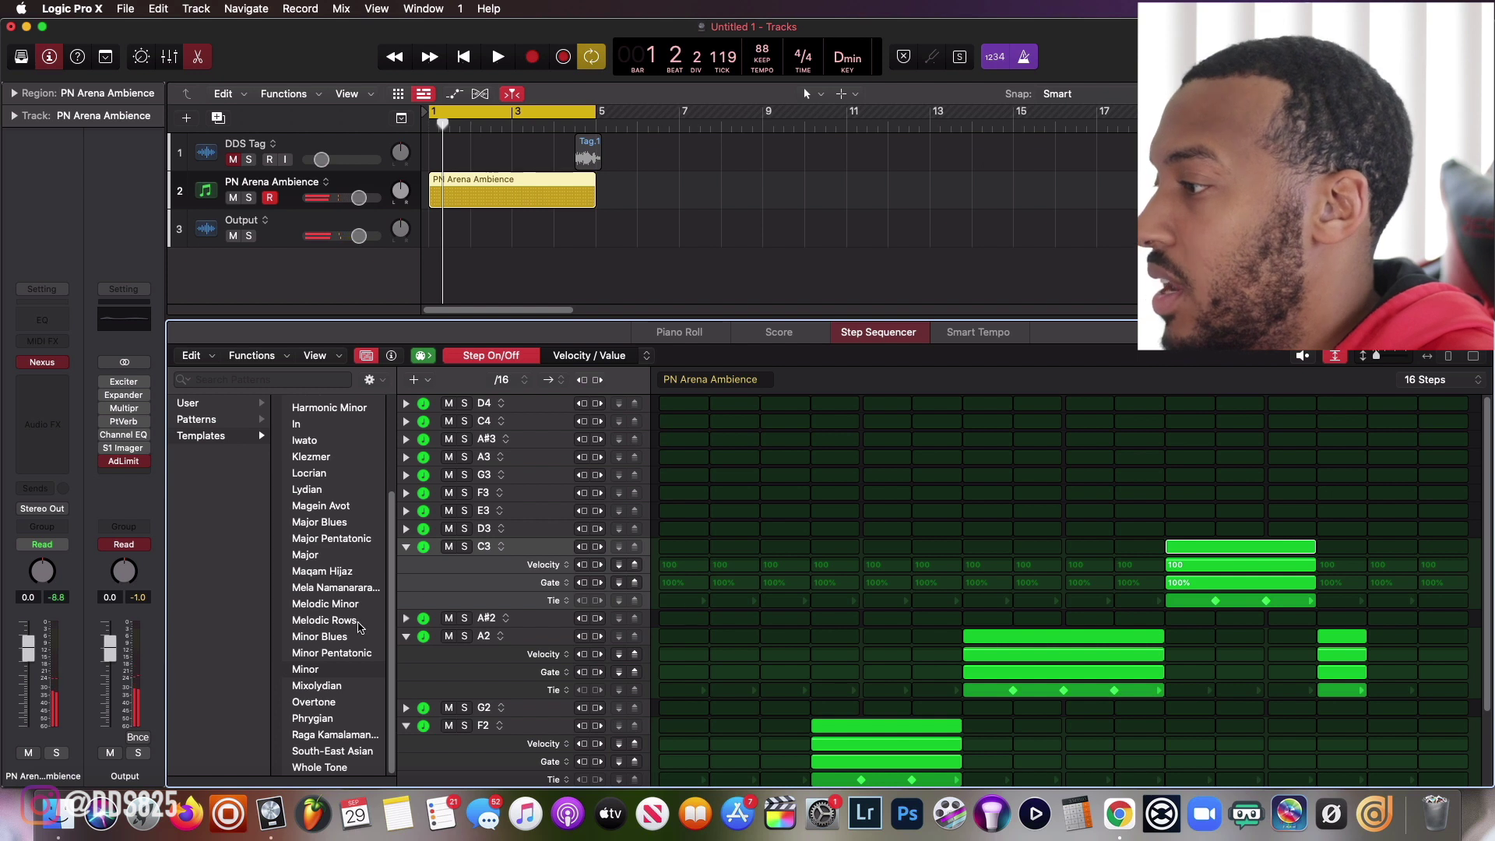
pyautogui.click(425, 619)
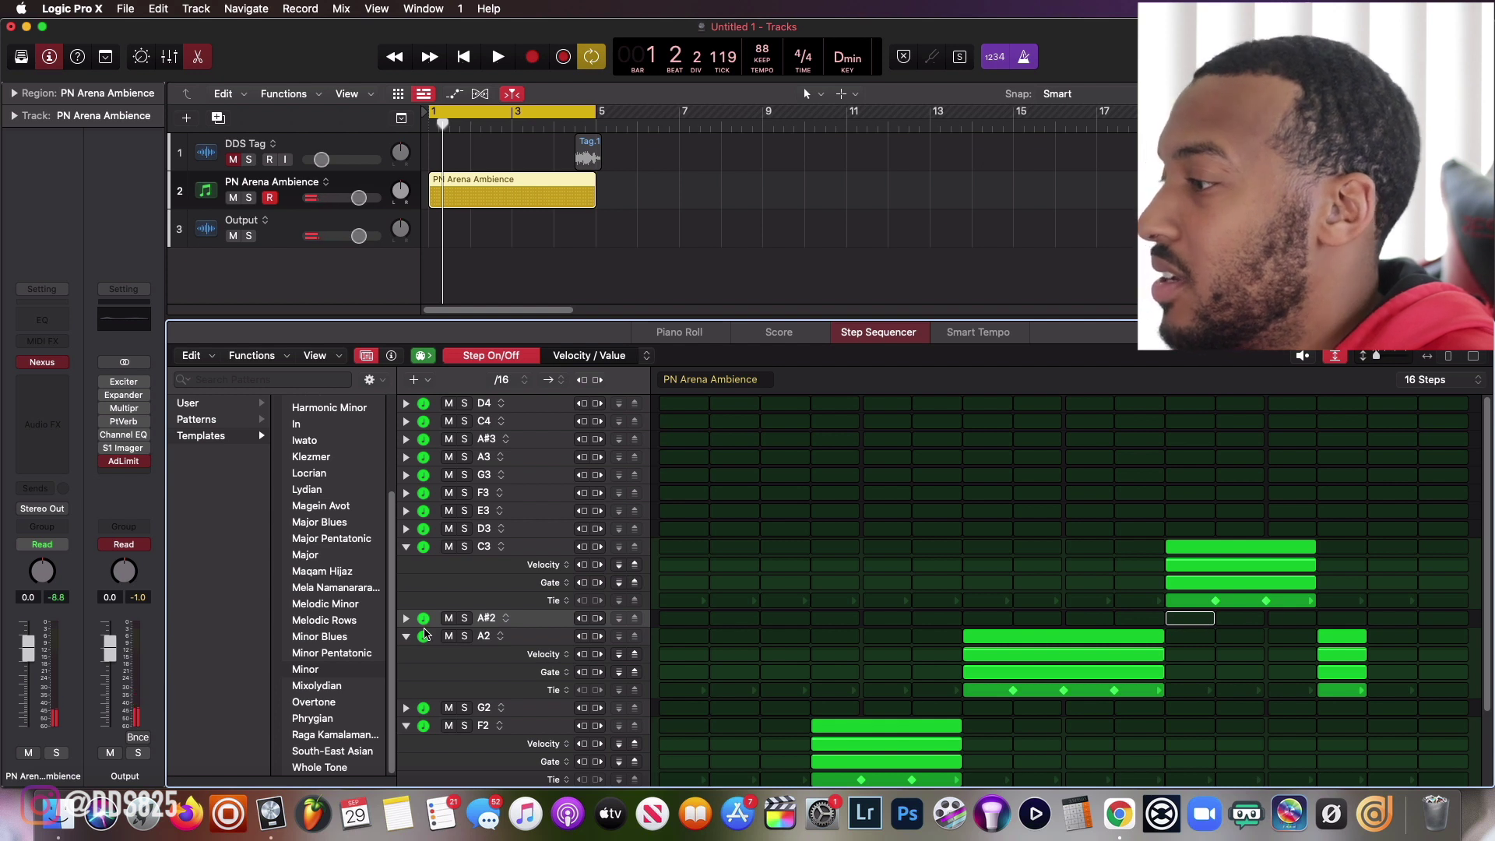
pyautogui.click(1356, 639)
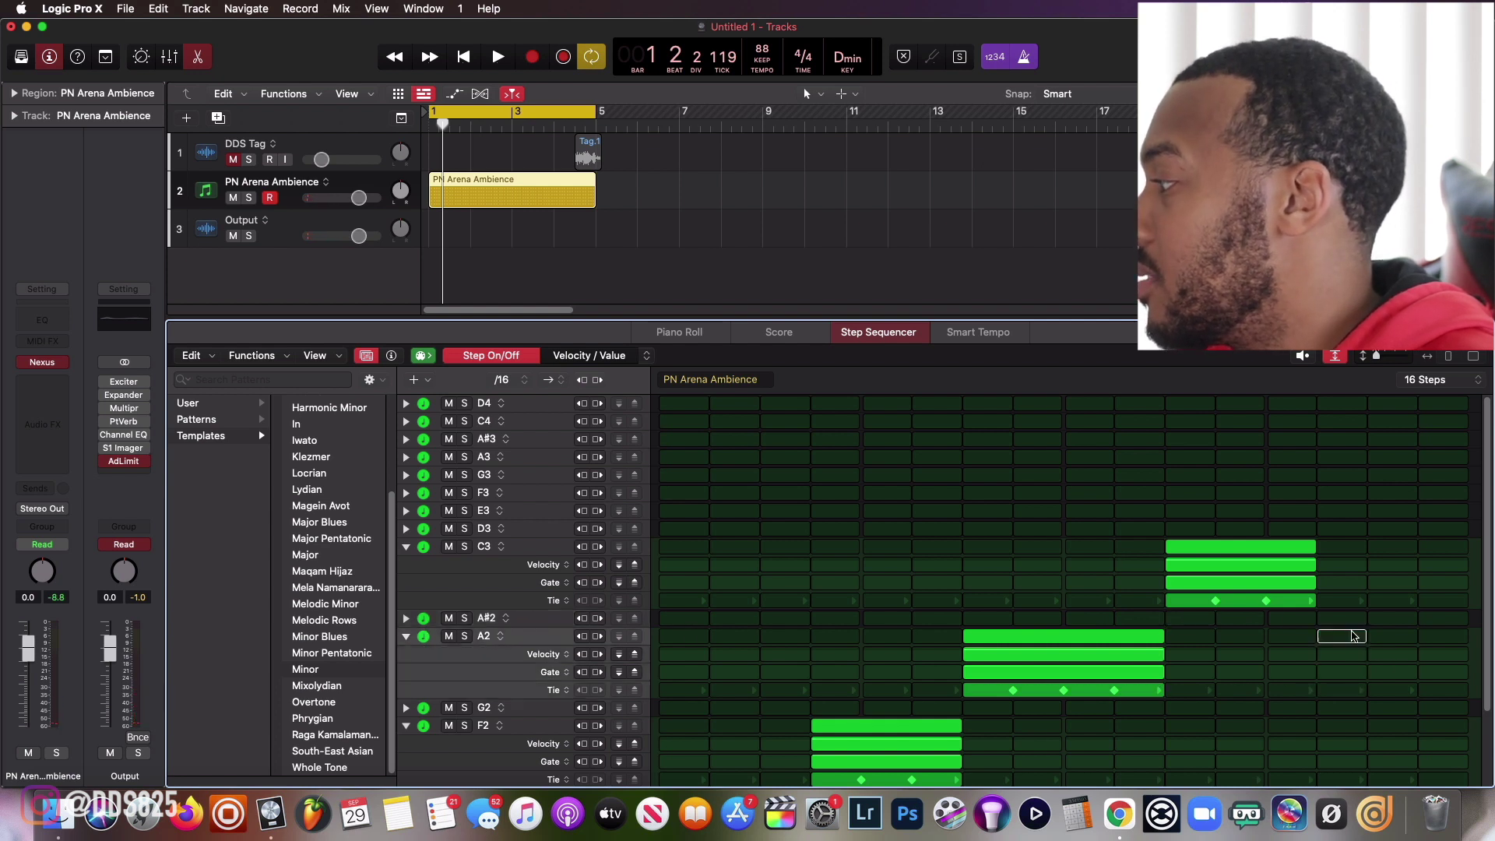
pyautogui.click(1346, 623)
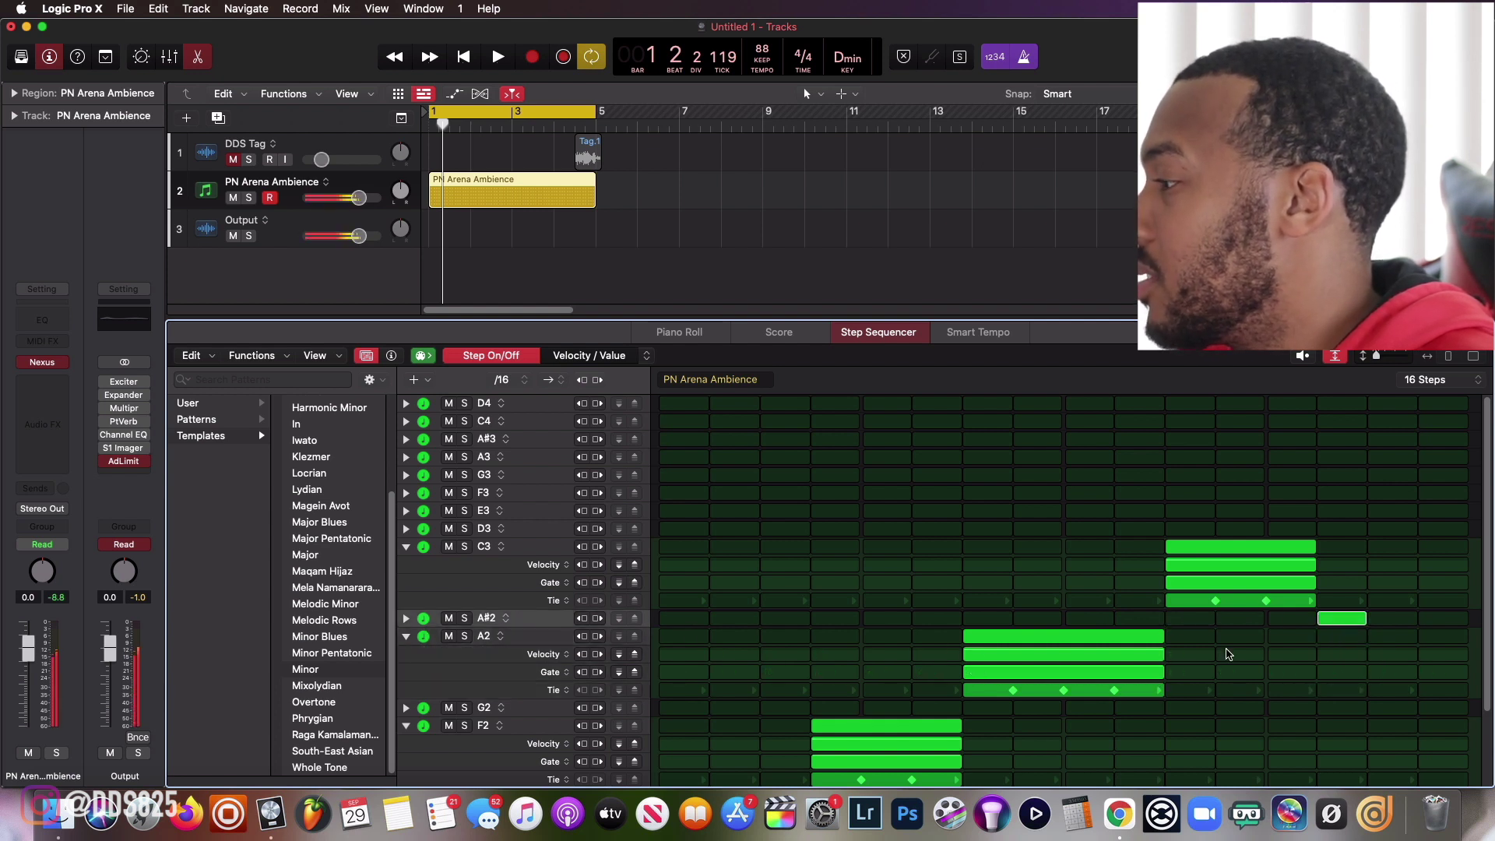
pyautogui.click(406, 619)
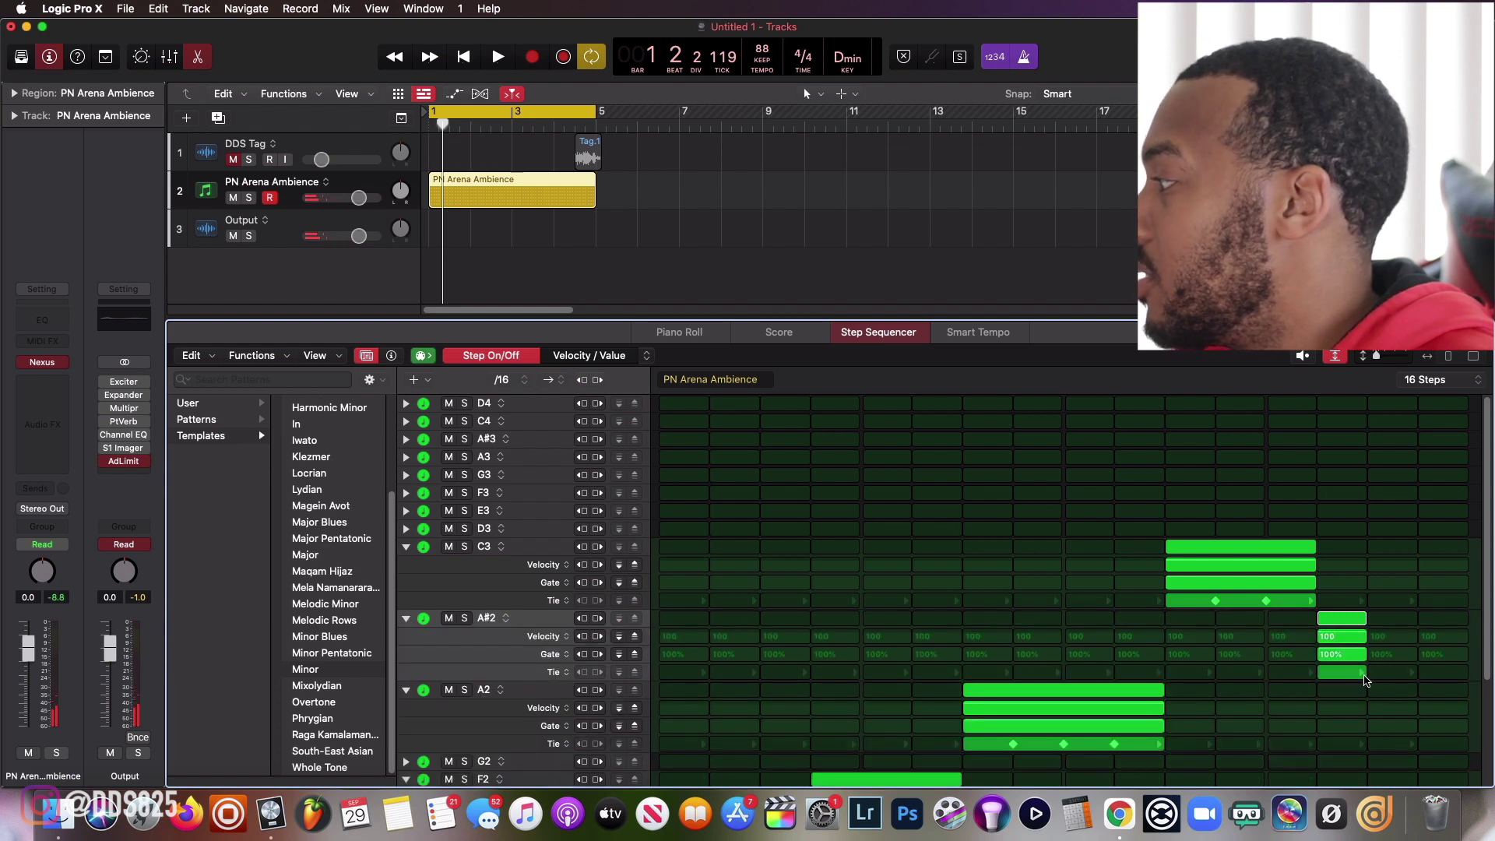
pyautogui.moveTo(1364, 679); pyautogui.dragTo(1451, 680)
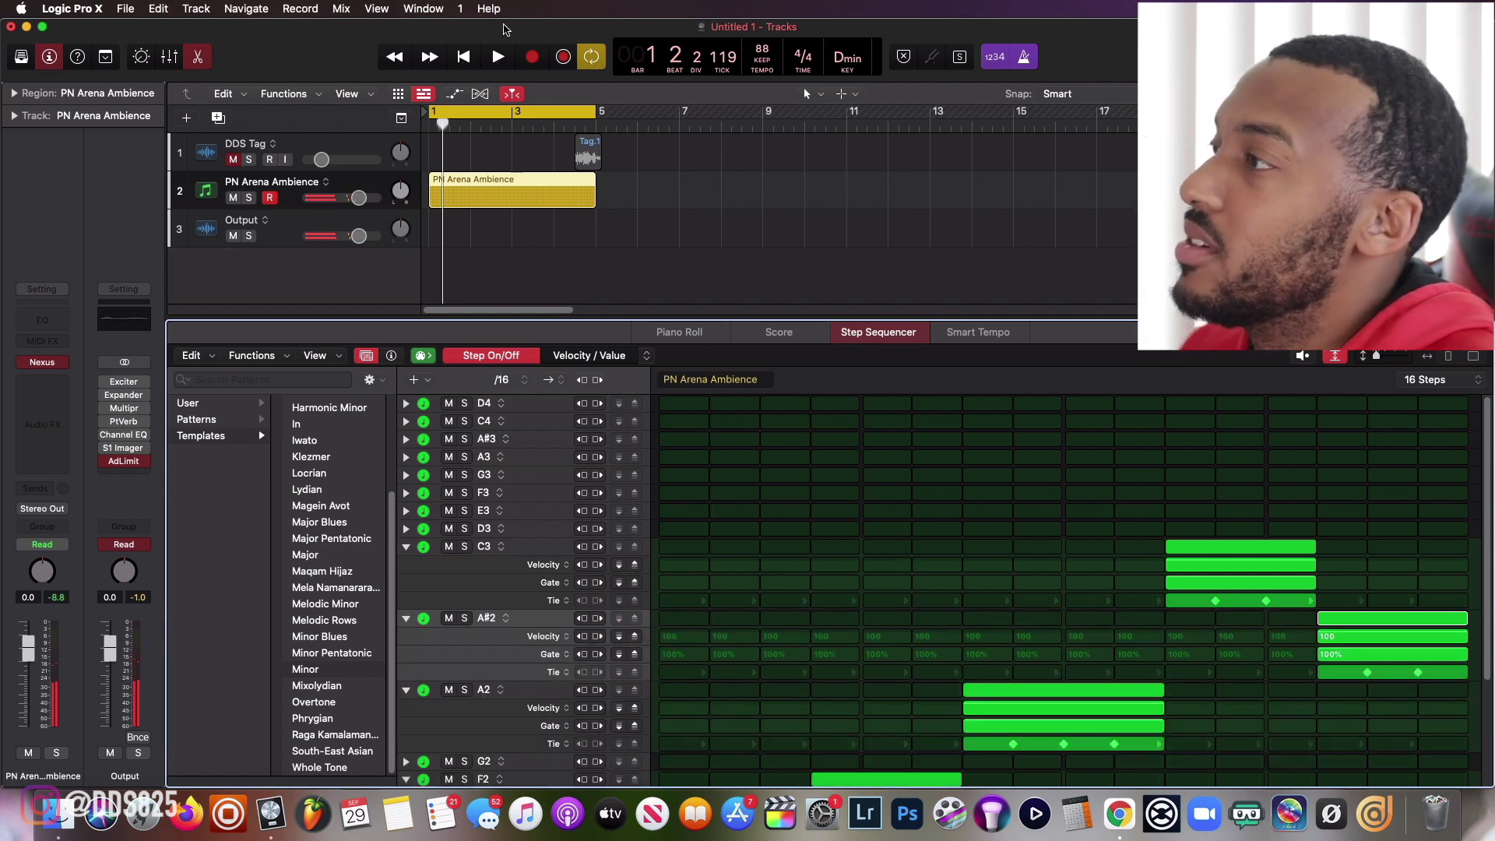
pyautogui.click(488, 56)
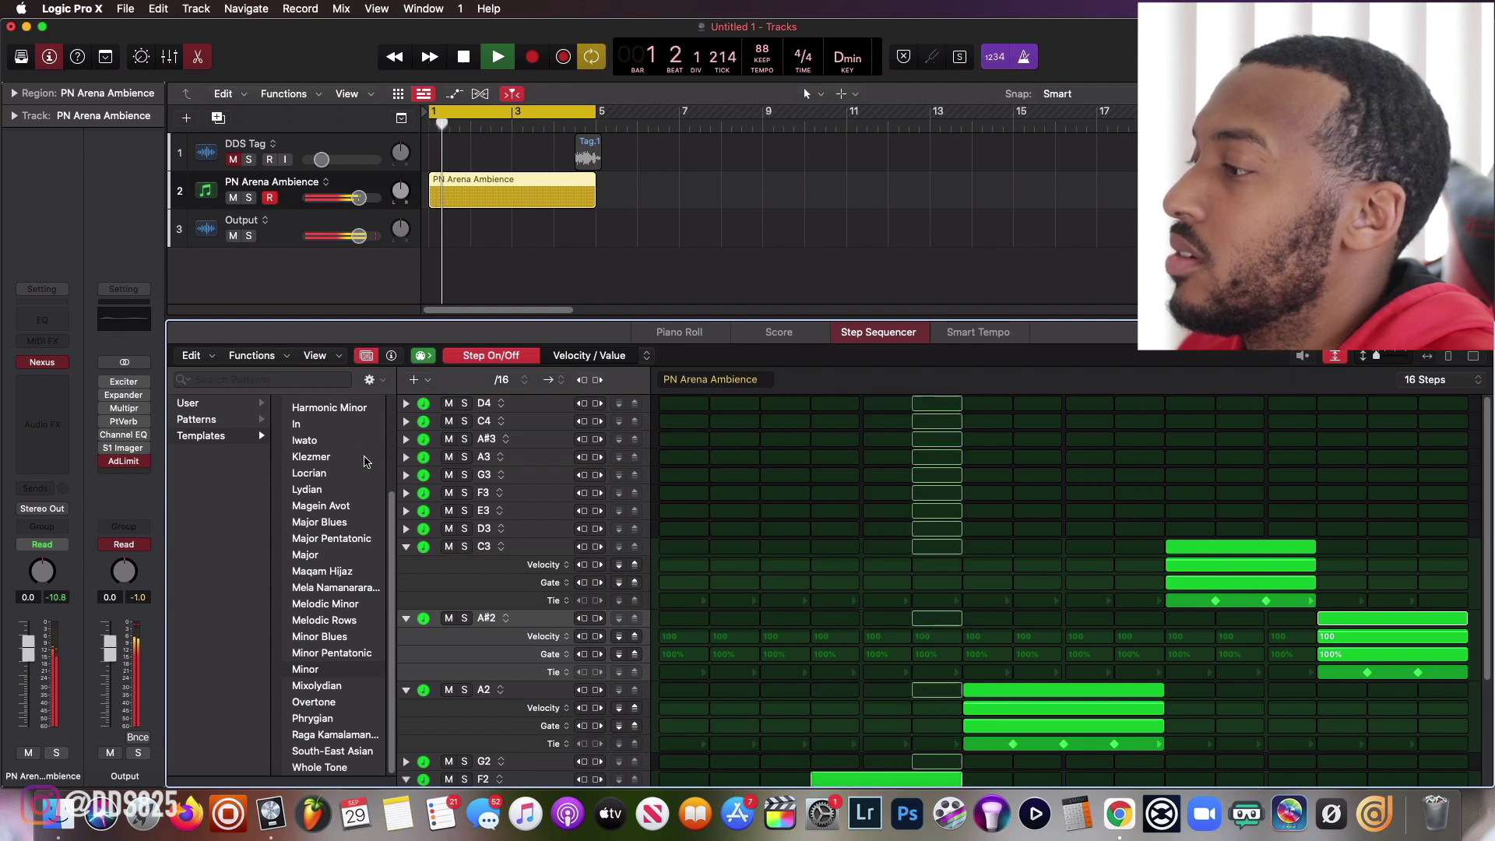
# Collapse the expanded lanes on all five rows, stop playback, and set the pattern to 32 steps.
pyautogui.click(407, 619)
pyautogui.click(406, 547)
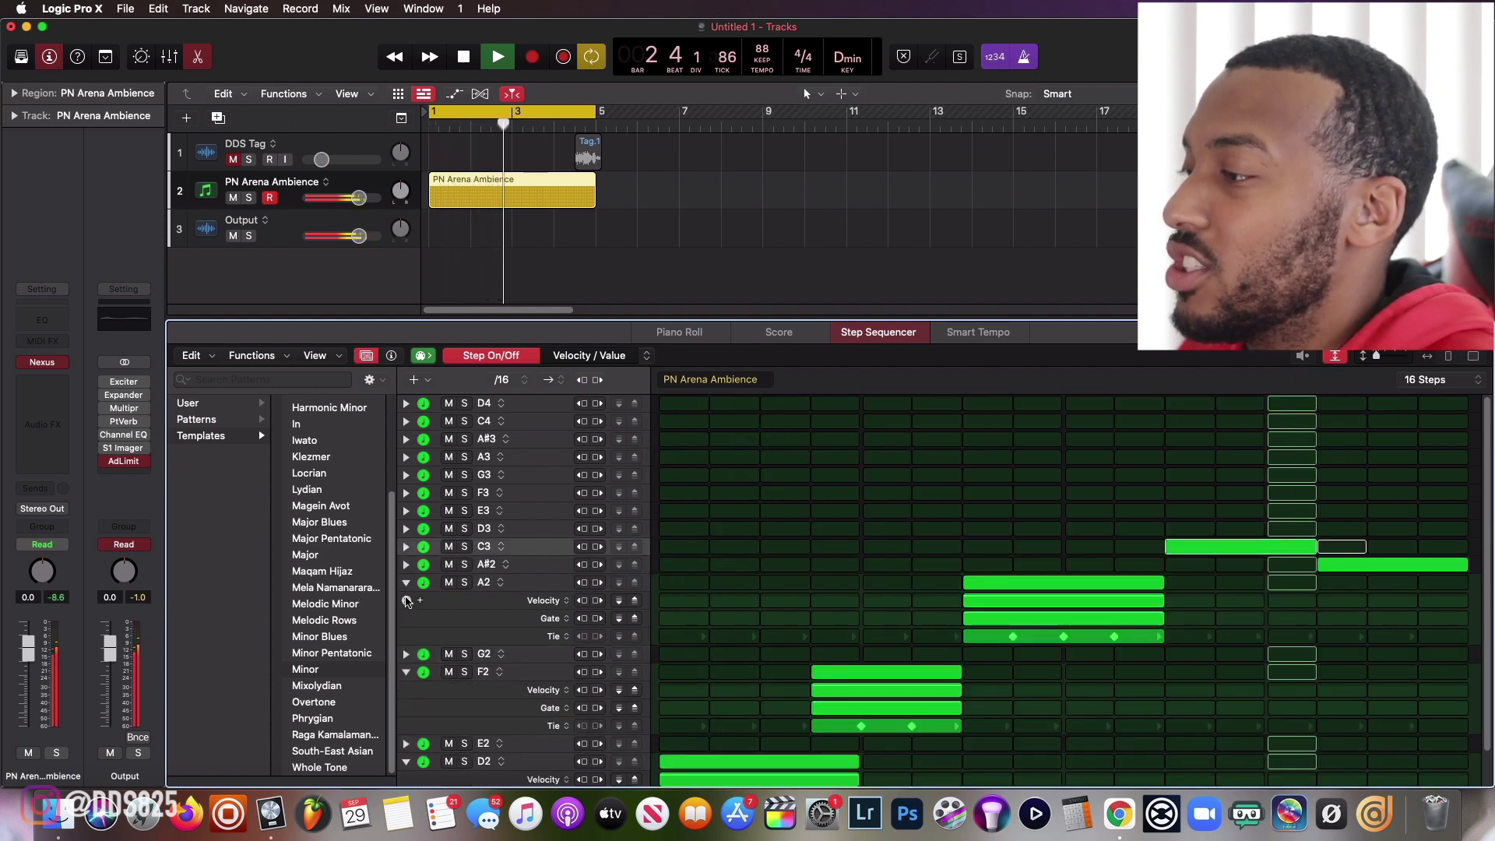
pyautogui.press('space')
pyautogui.click(406, 583)
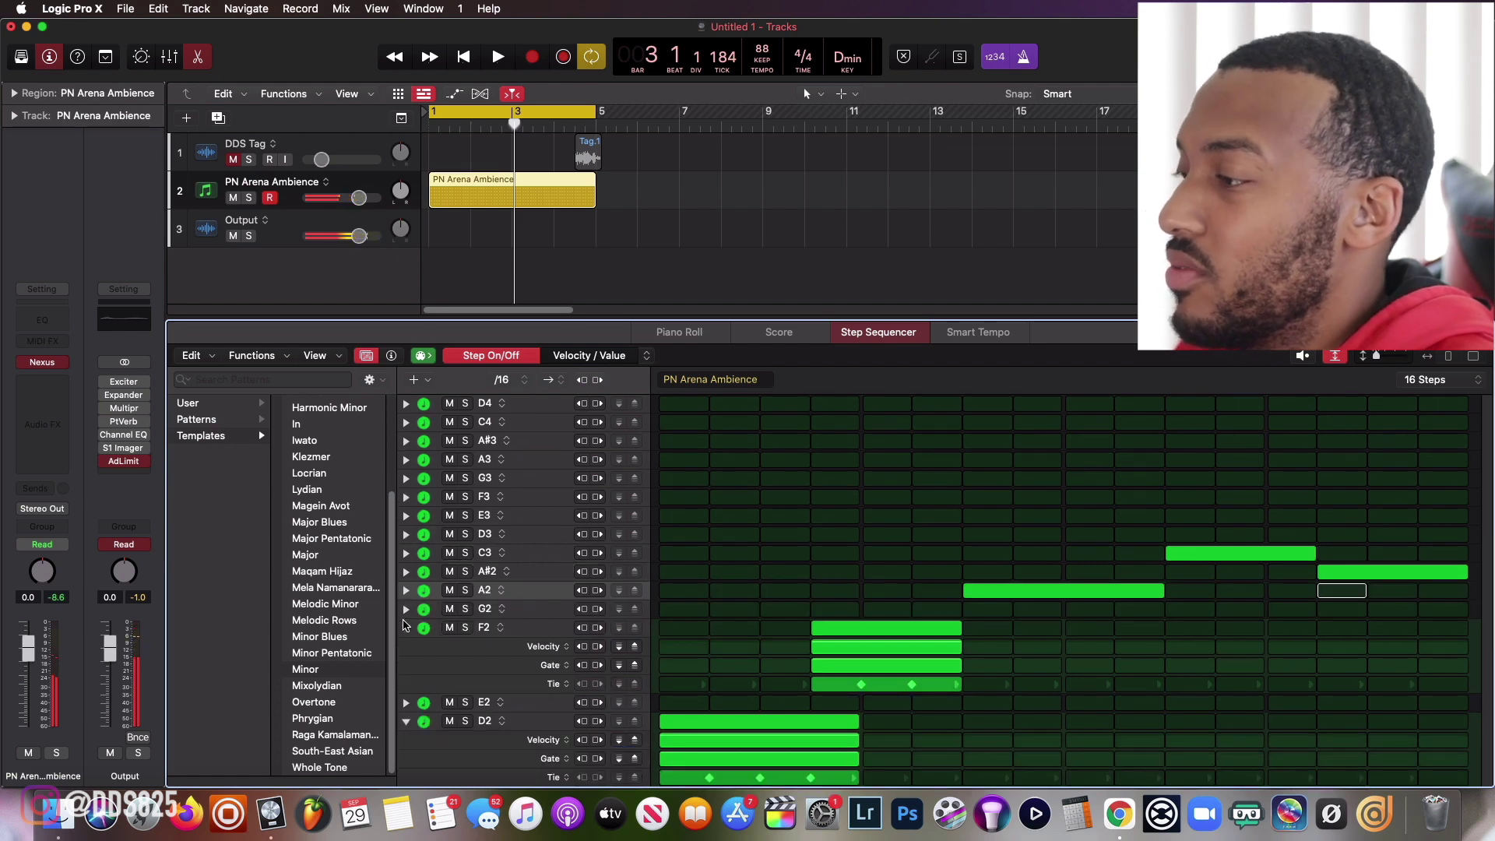
pyautogui.click(405, 629)
pyautogui.click(406, 699)
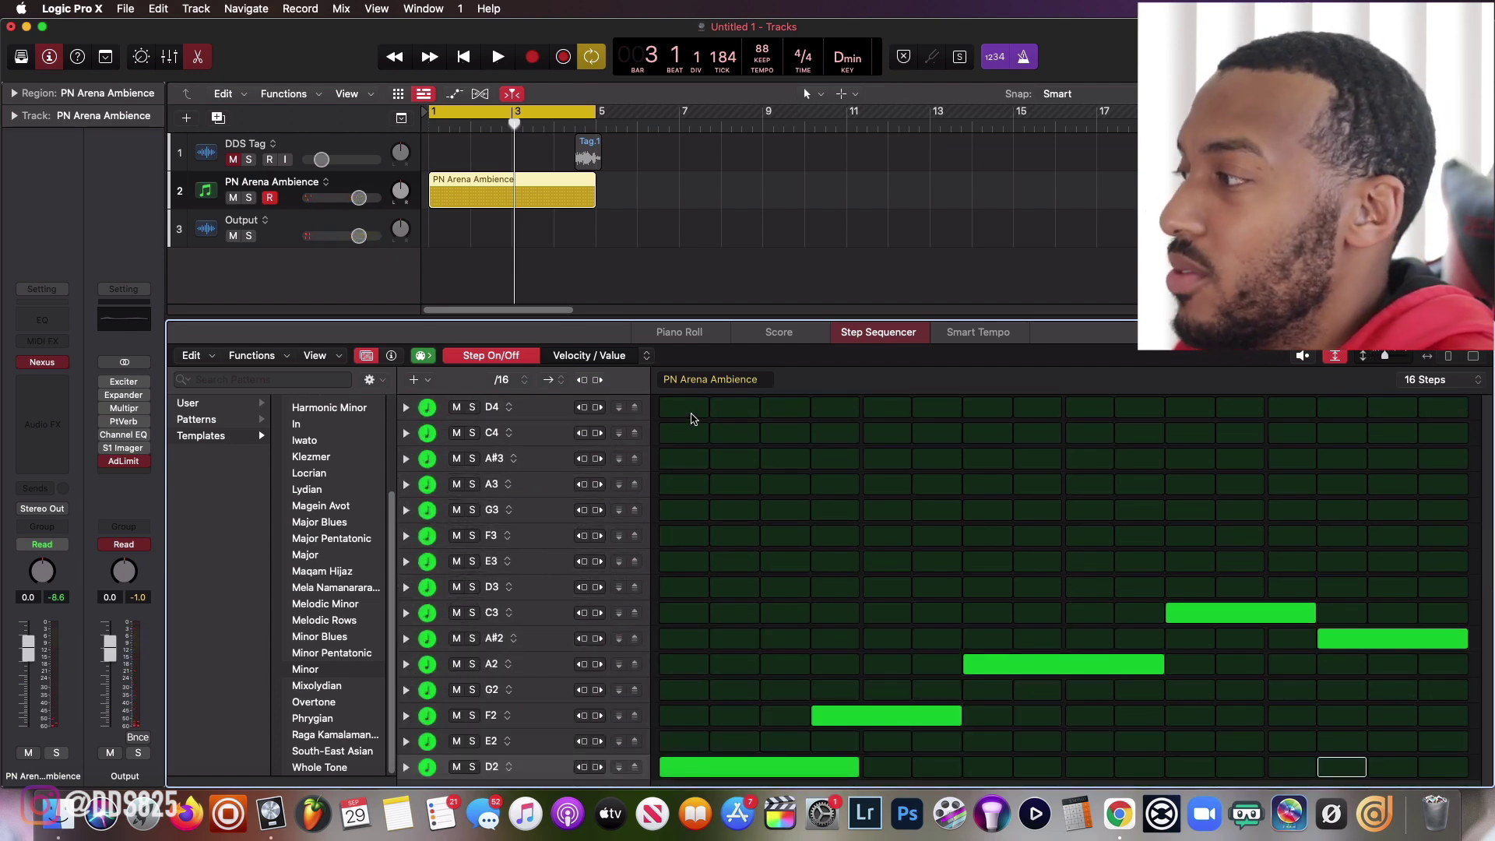
pyautogui.click(1453, 381)
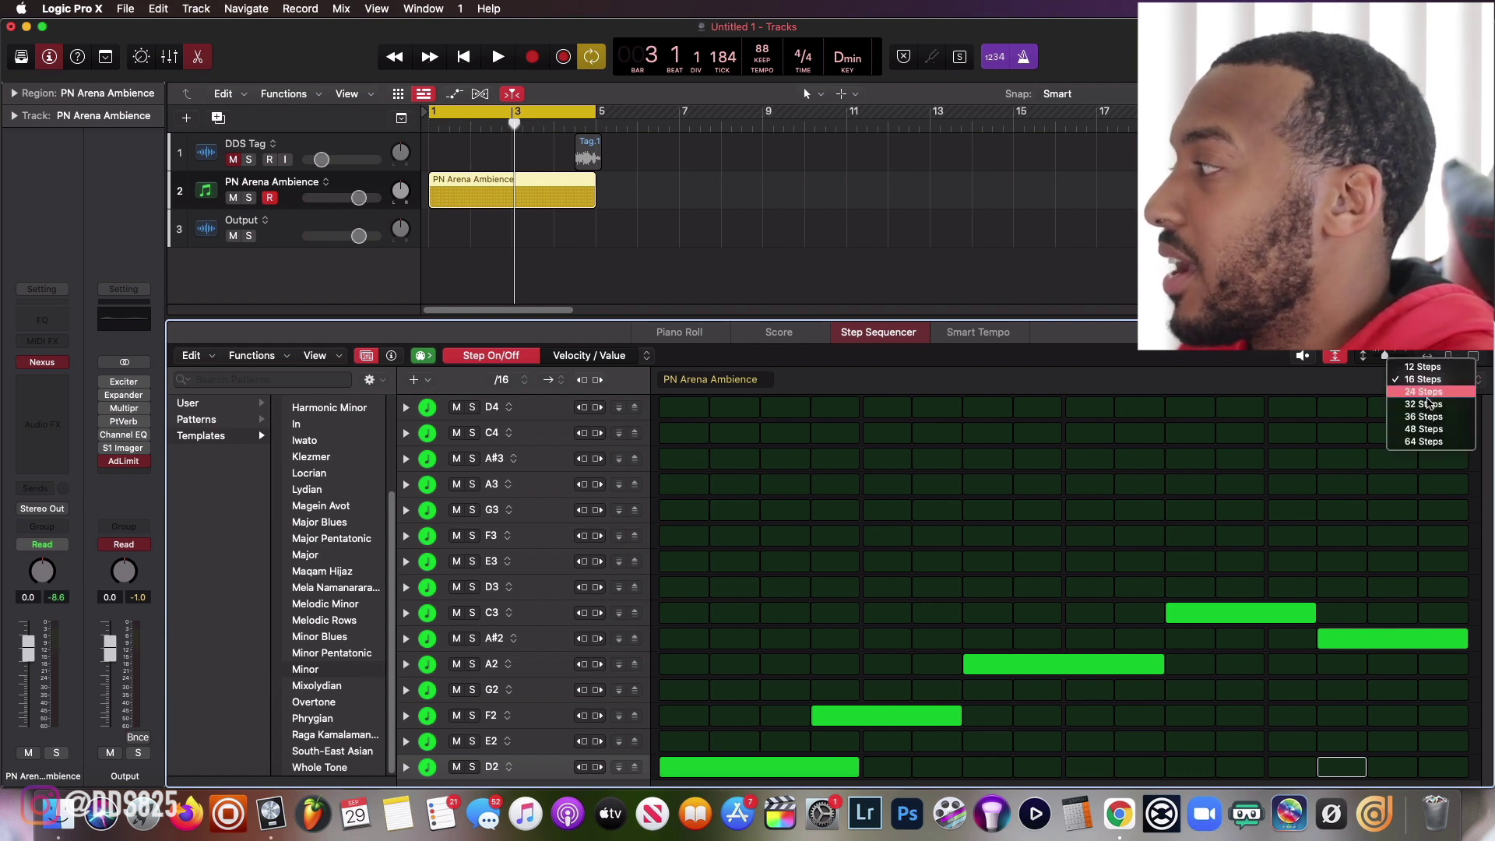
pyautogui.click(1430, 405)
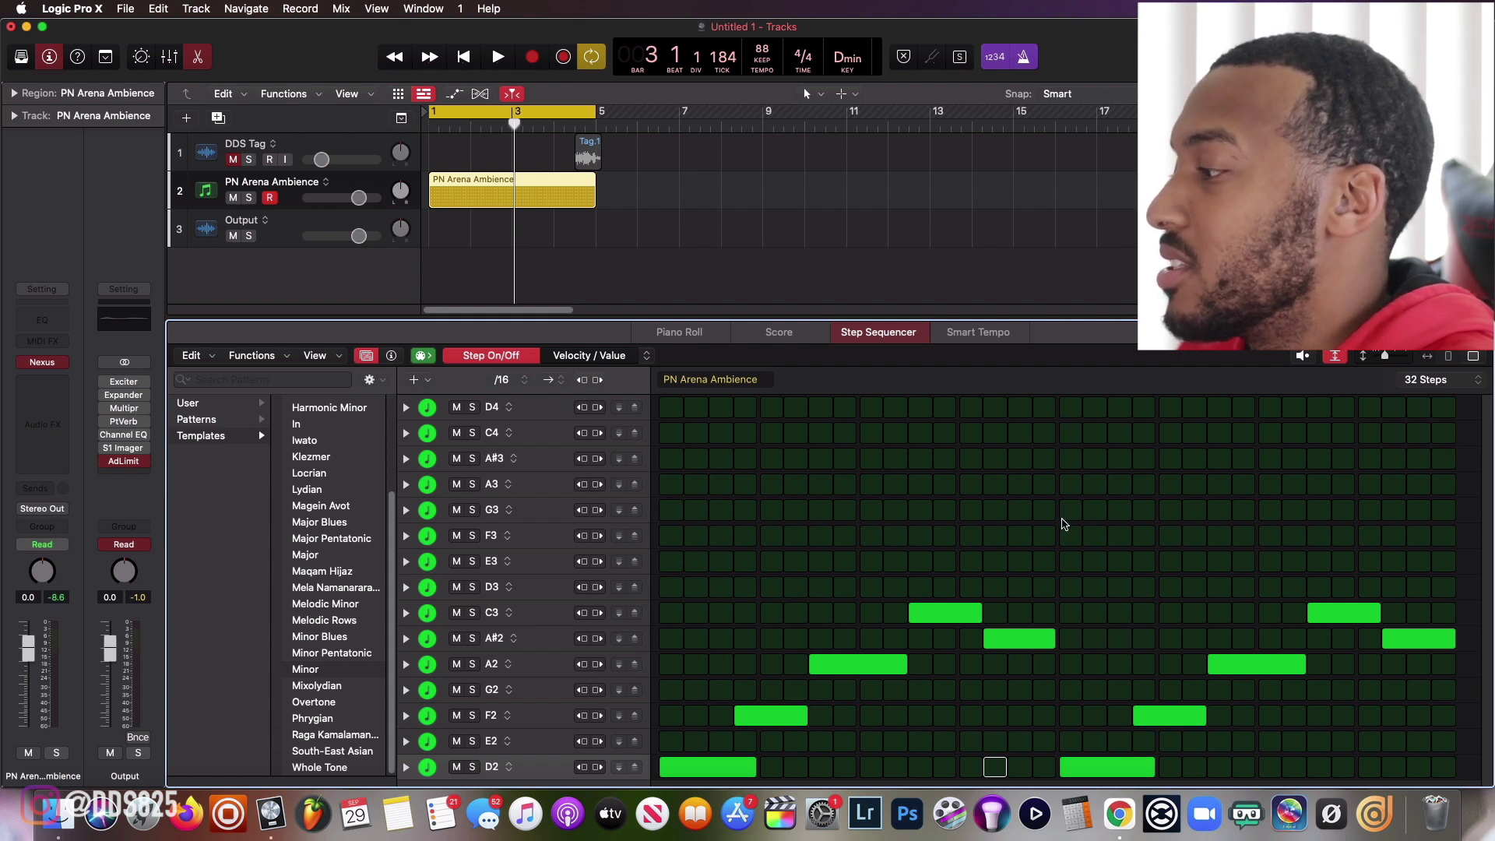
# Add D4 hits in the second half and an A3 note on step 1, checking with playback.
pyautogui.click(1071, 408)
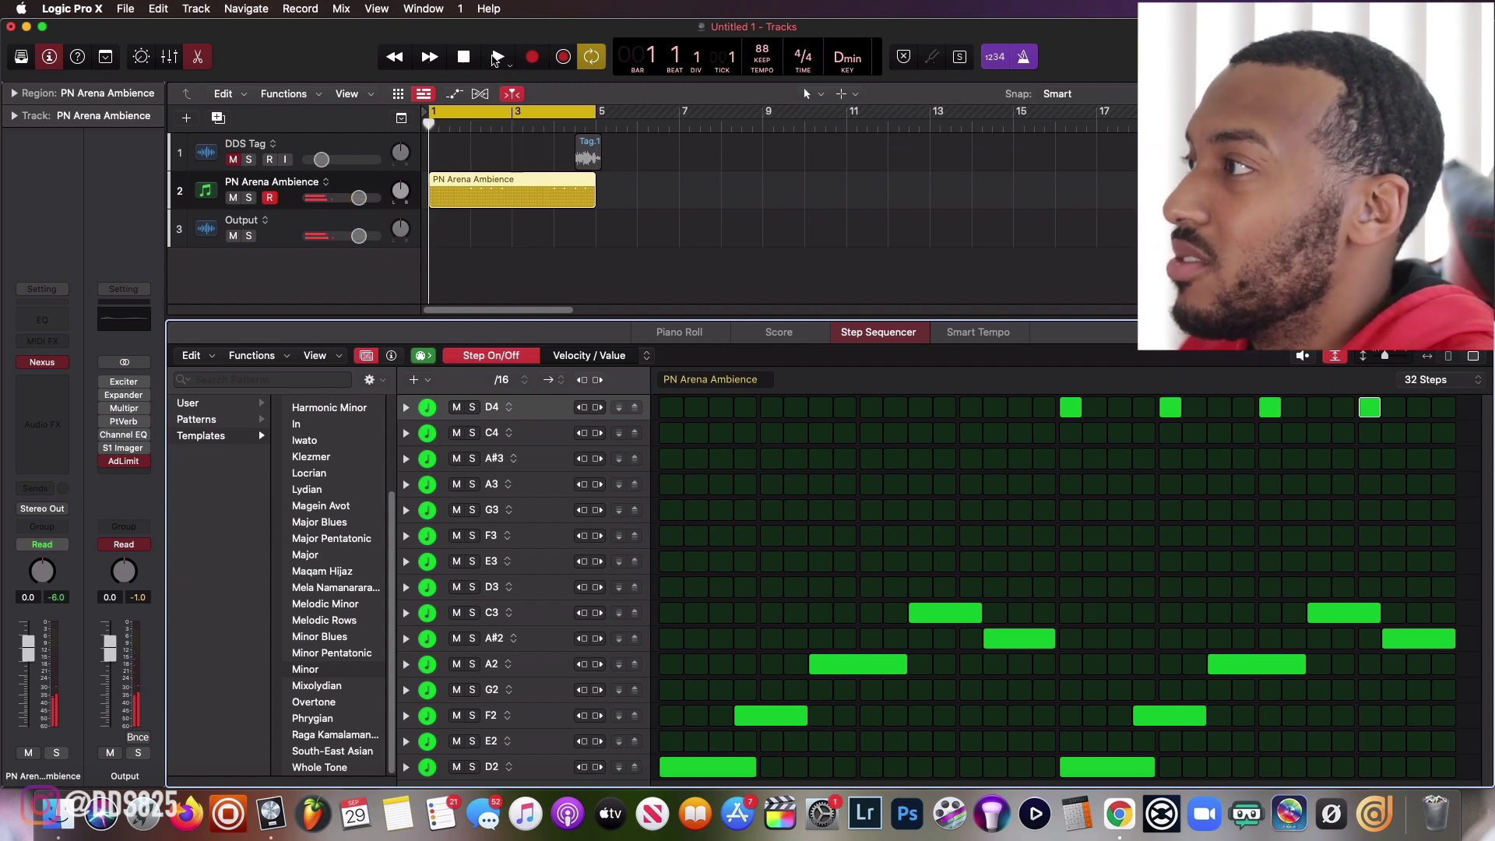
pyautogui.click(496, 58)
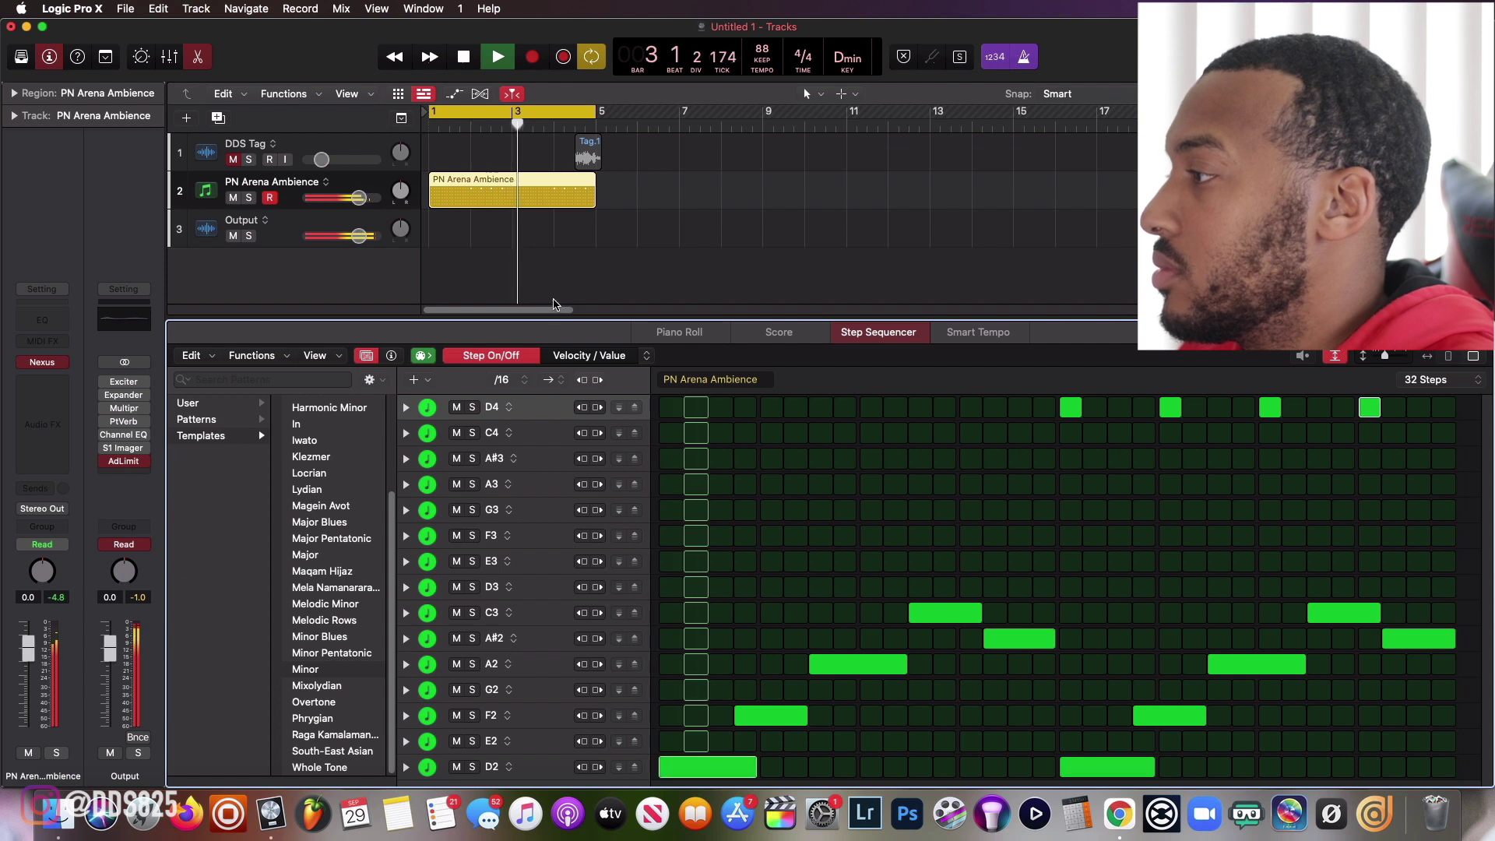
pyautogui.click(671, 484)
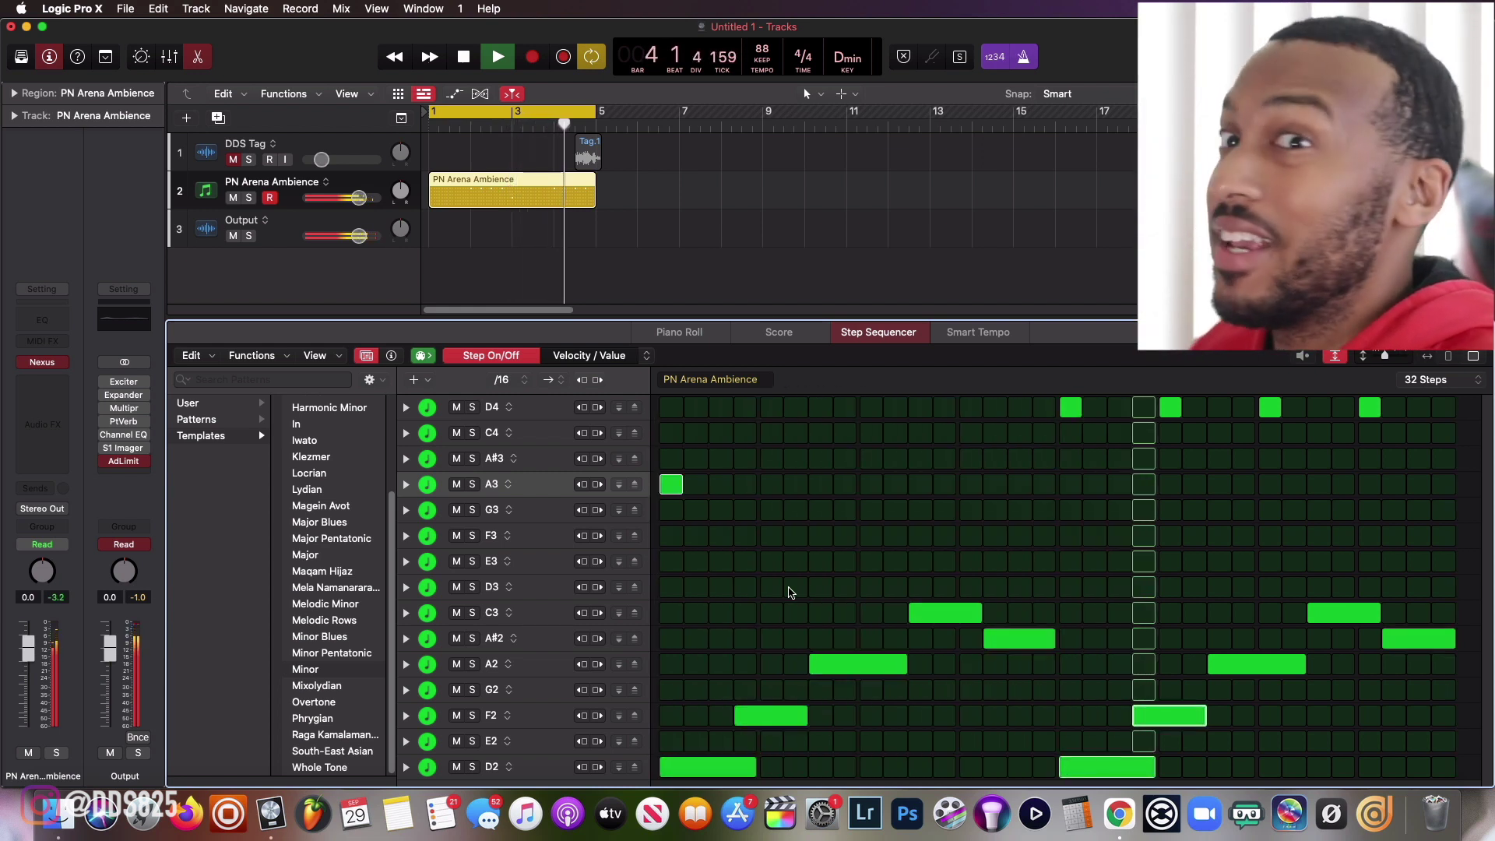
pyautogui.press('space')
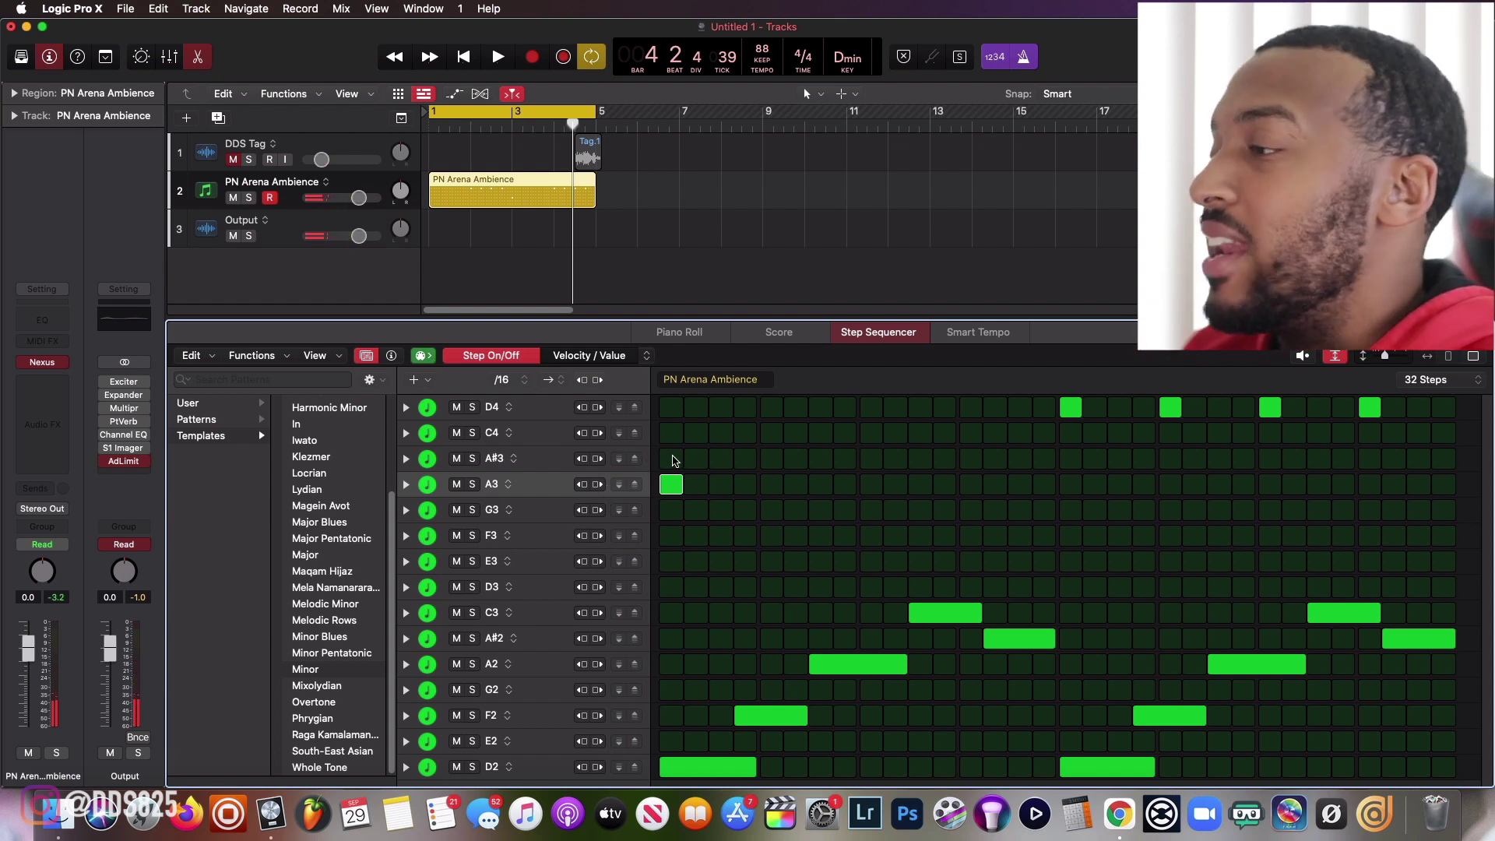
# Convert the pattern to a MIDI region and lengthen the selected high notes.
pyautogui.rightClick(514, 199)
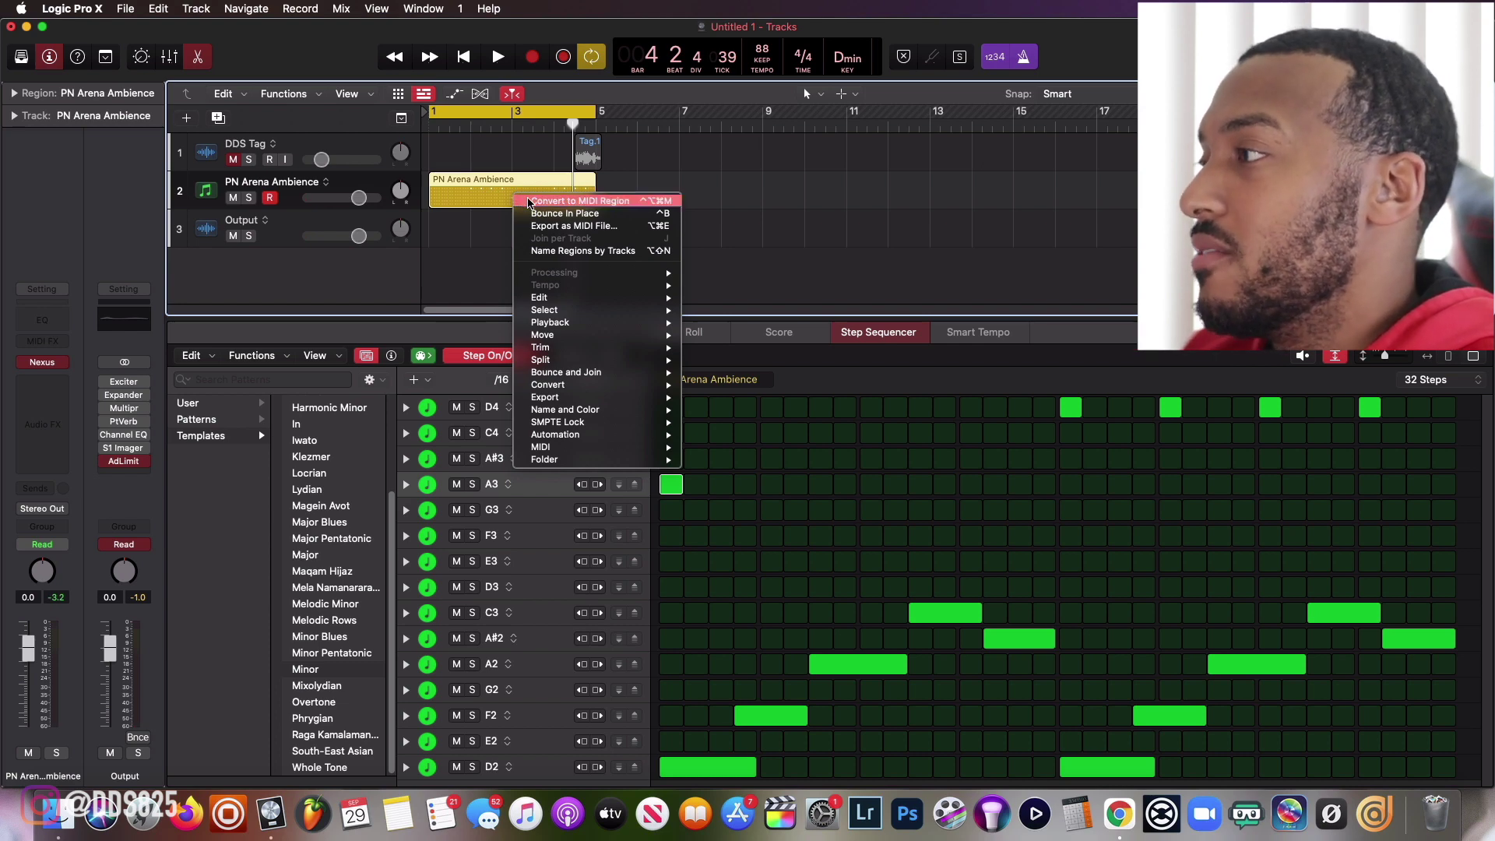
pyautogui.click(580, 201)
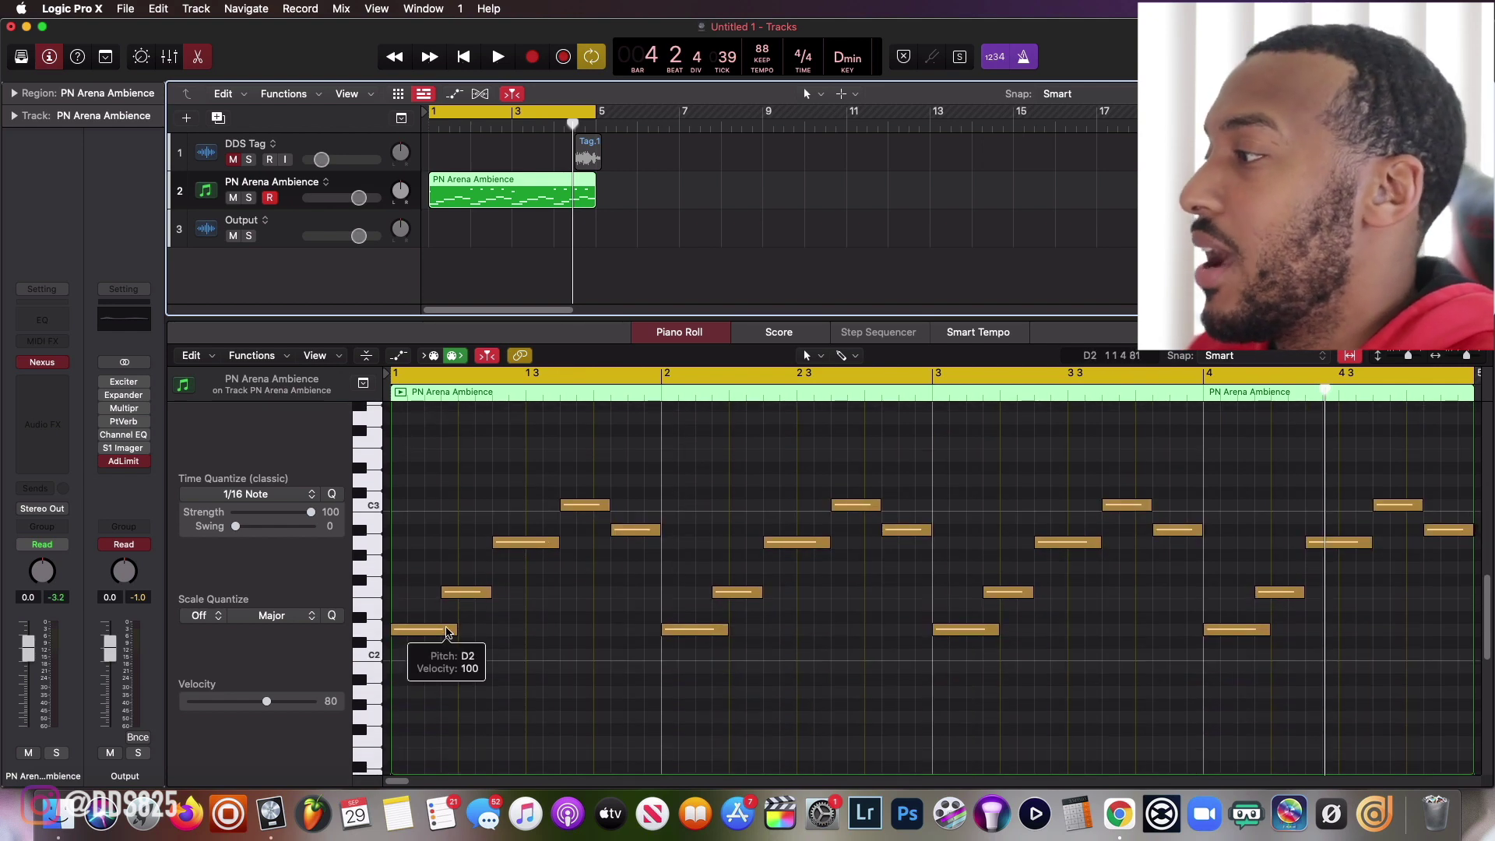
pyautogui.scroll(5, 467, 623)
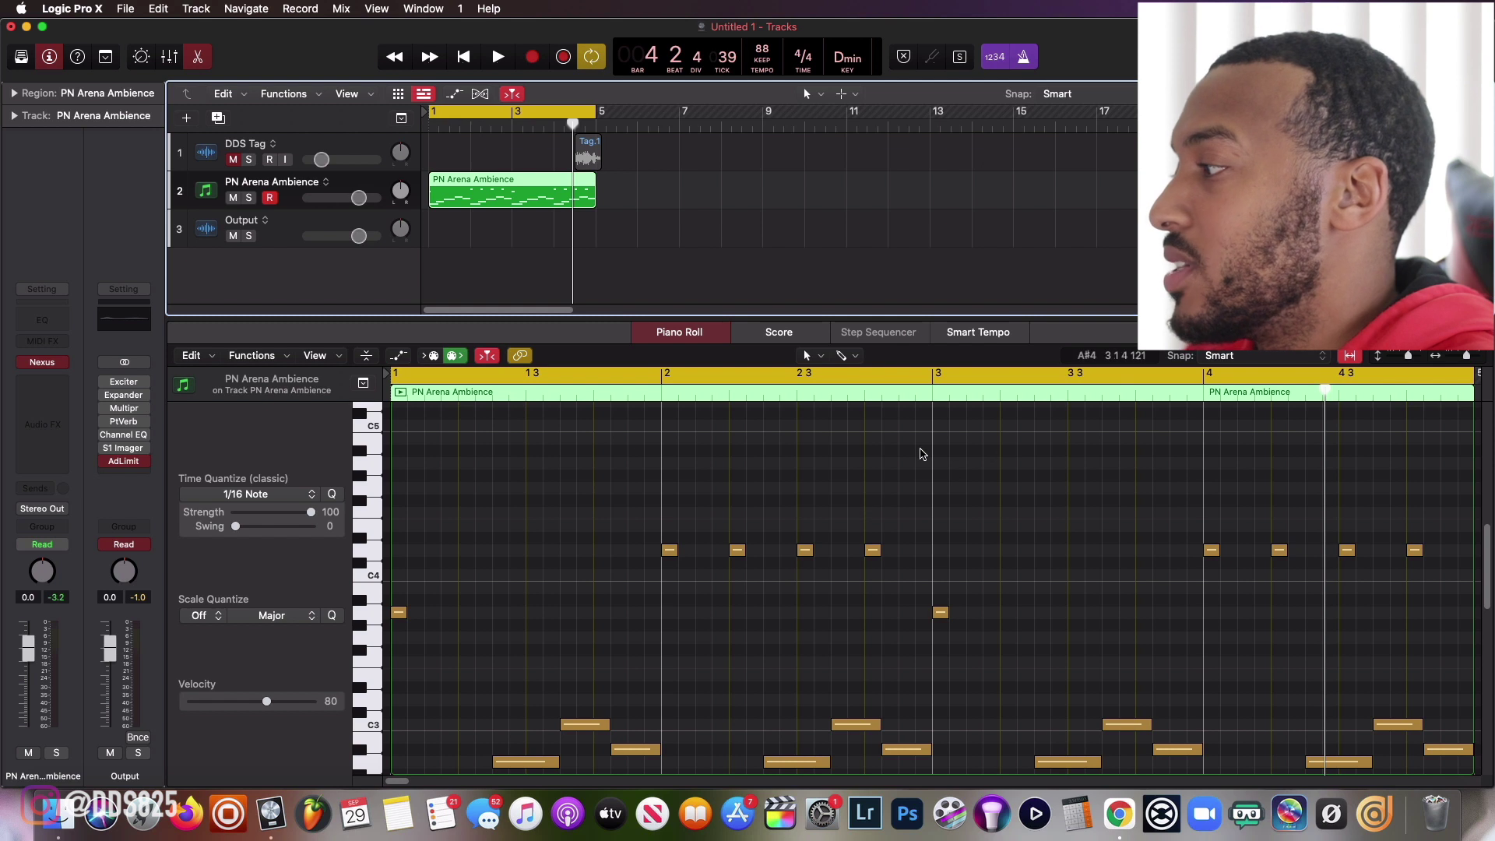
pyautogui.moveTo(402, 495); pyautogui.dragTo(1423, 662)
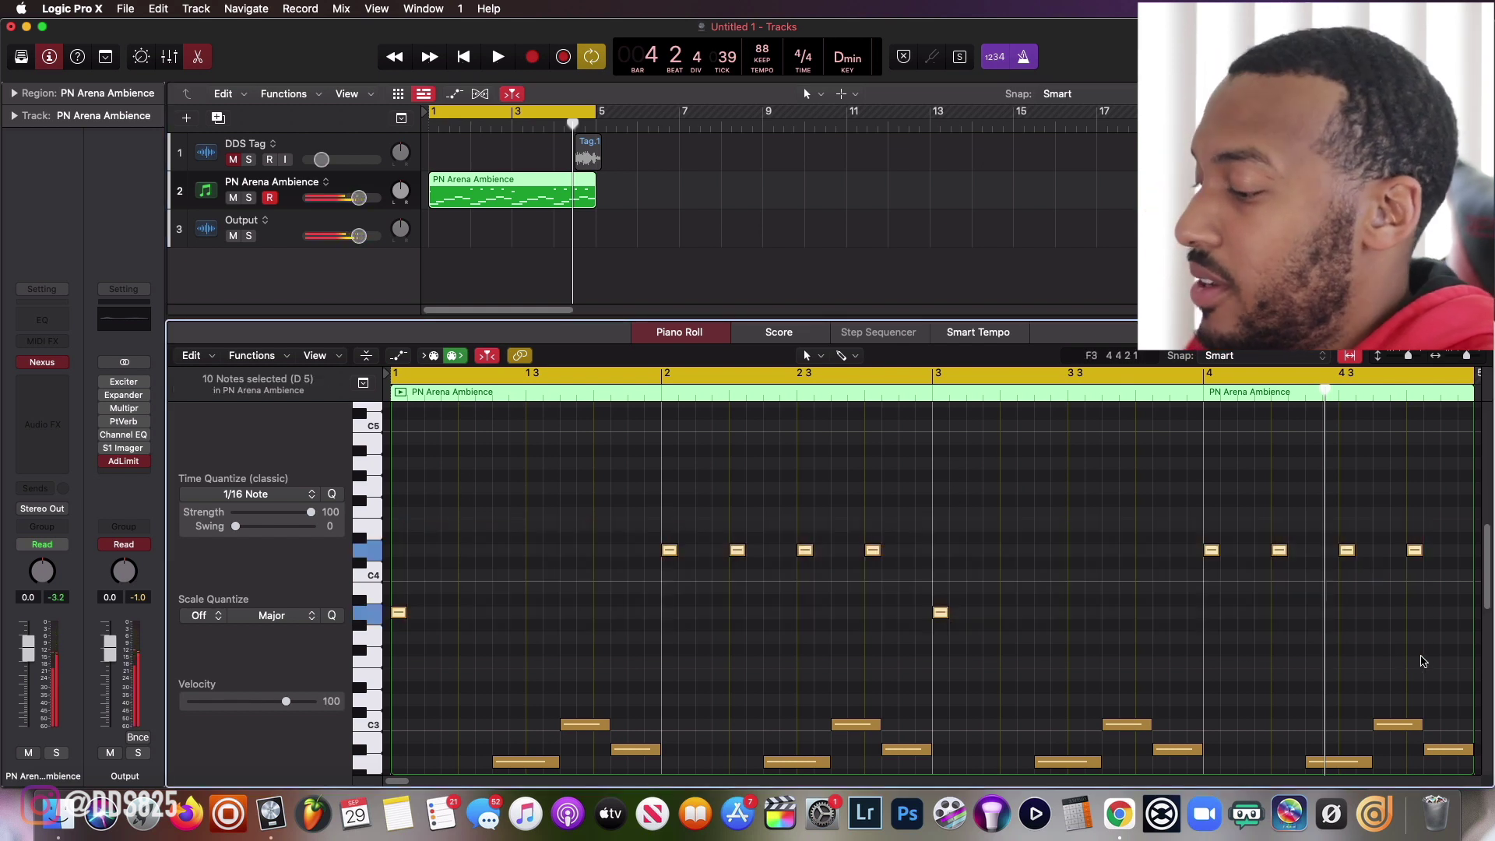
pyautogui.hotkey('alt', 'shift', 'Right')
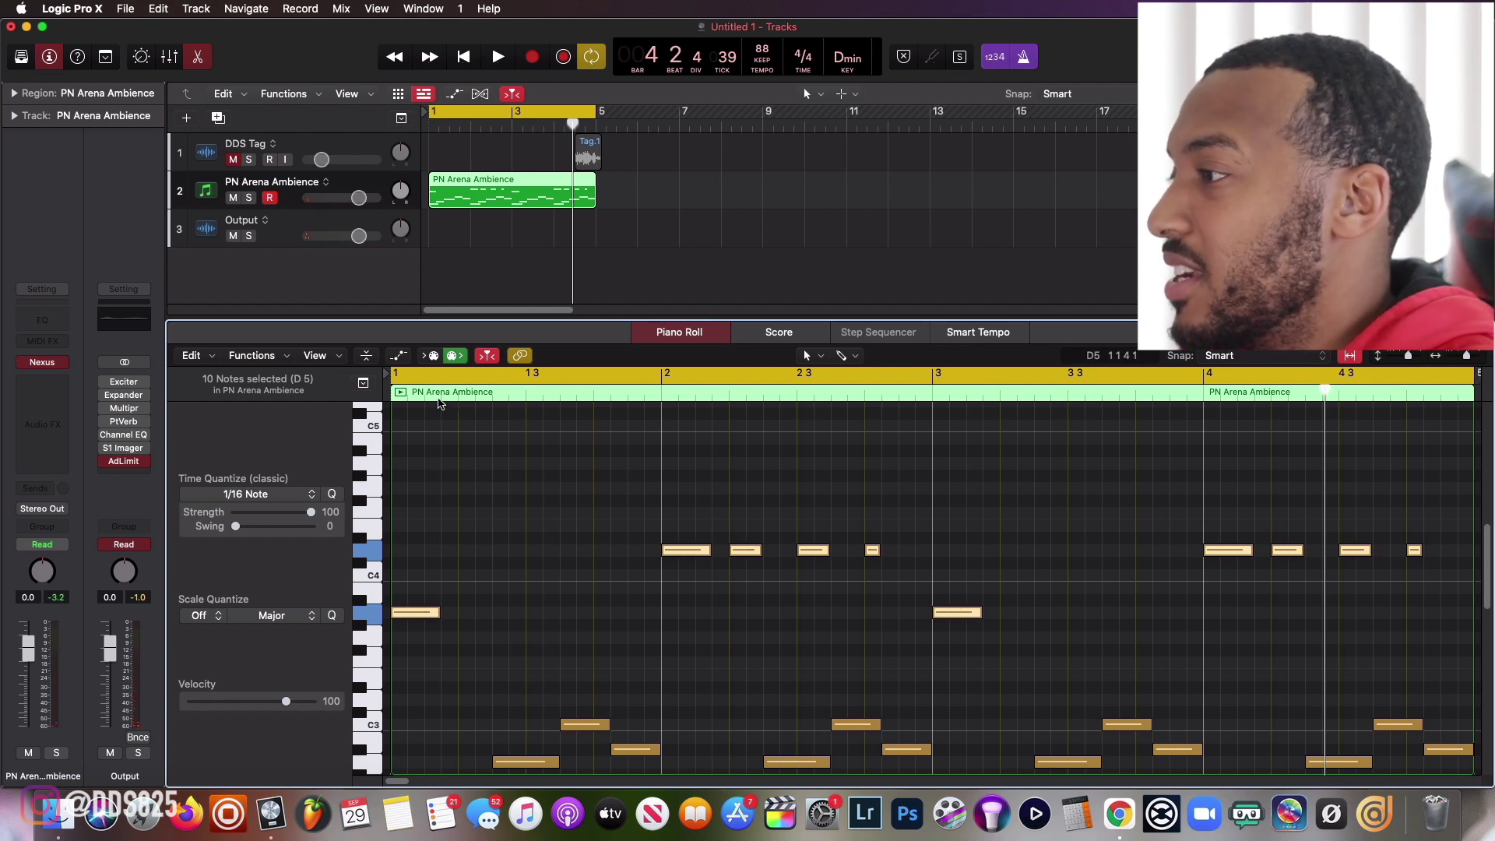
# Return the playhead to the start and play back the edited melody.
pyautogui.click(439, 397)
pyautogui.press('Return')
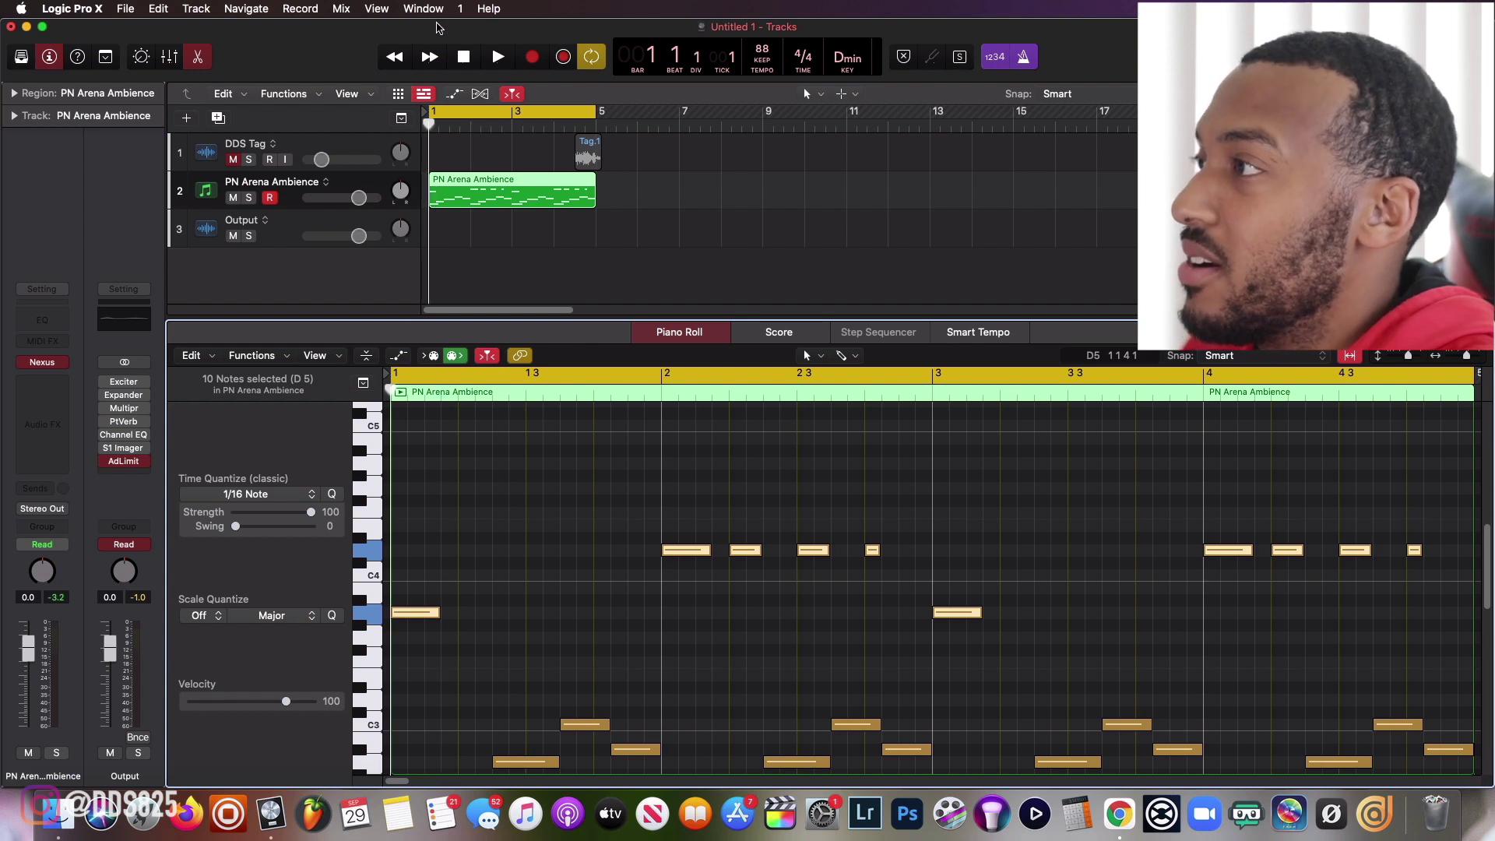
pyautogui.click(491, 55)
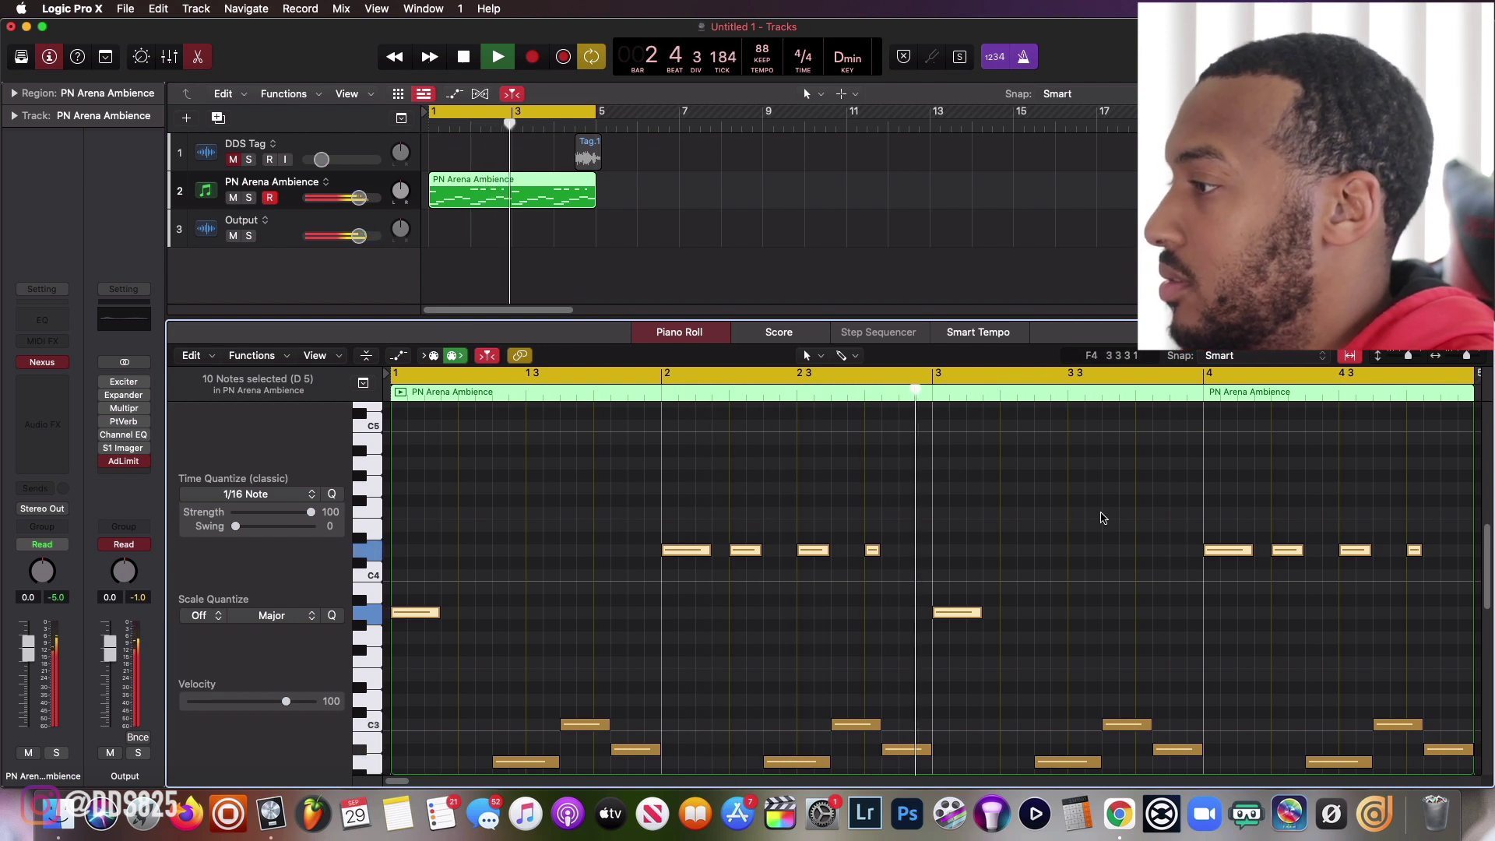
pyautogui.scroll(2, 1090, 522)
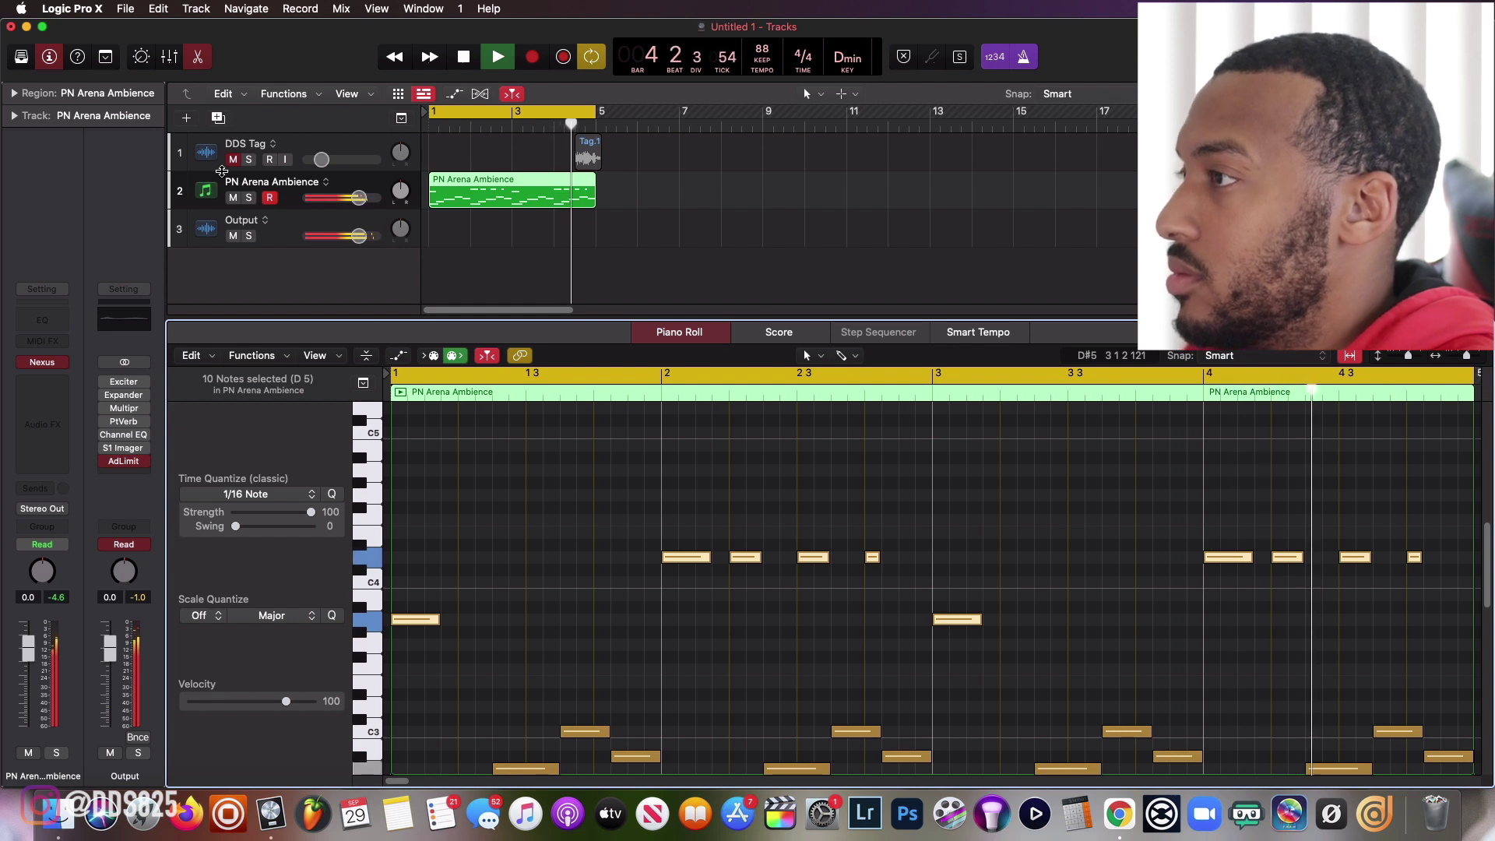
pyautogui.click(44, 383)
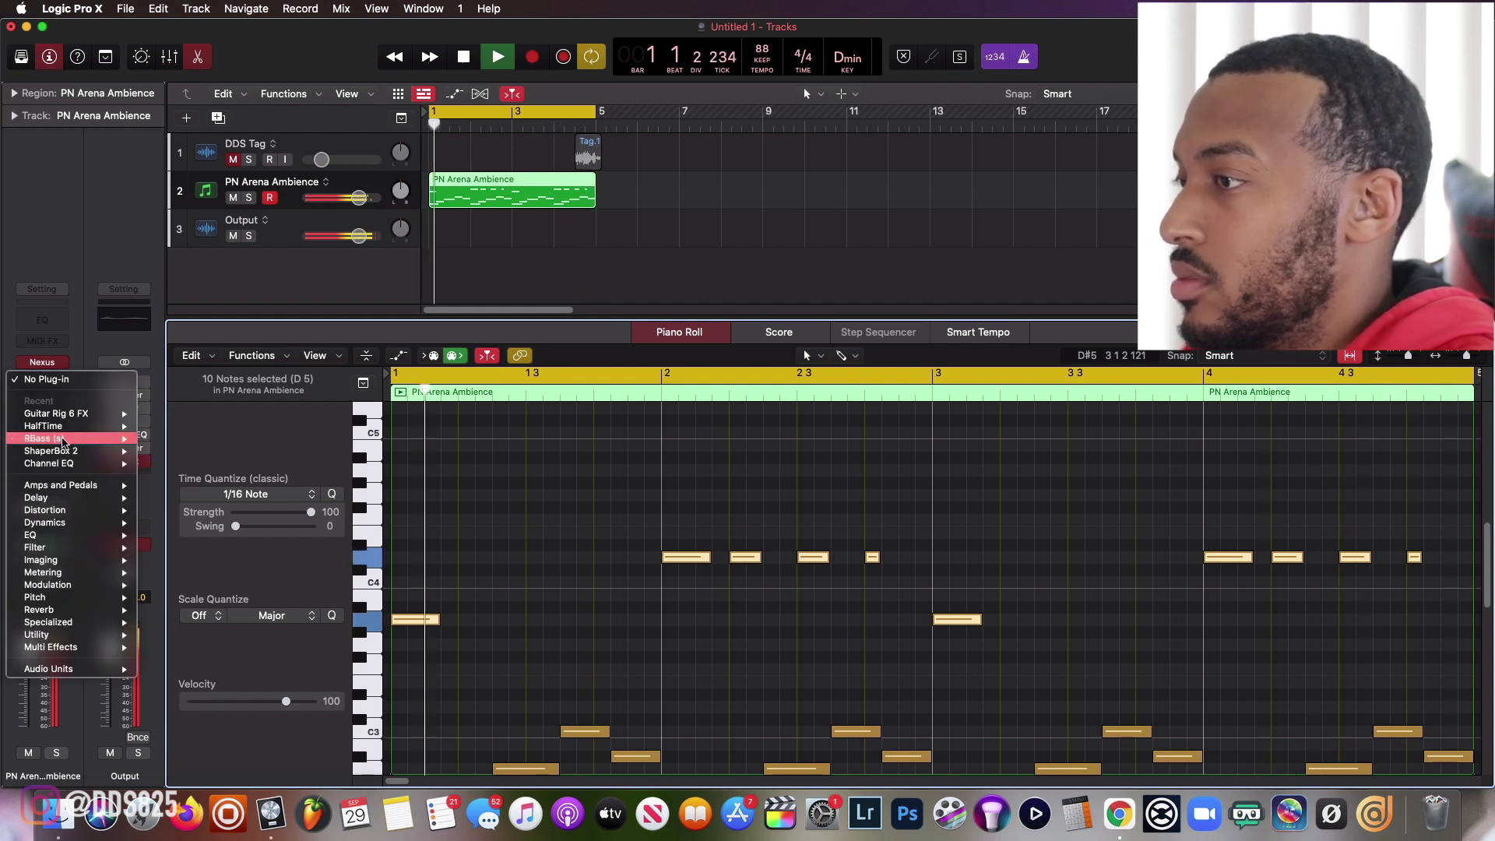
# Insert HalfTime with FX 143ms smoothing and 100% mix, stop playback, and close the plug-in.
pyautogui.moveTo(74, 427)
pyautogui.click(231, 329)
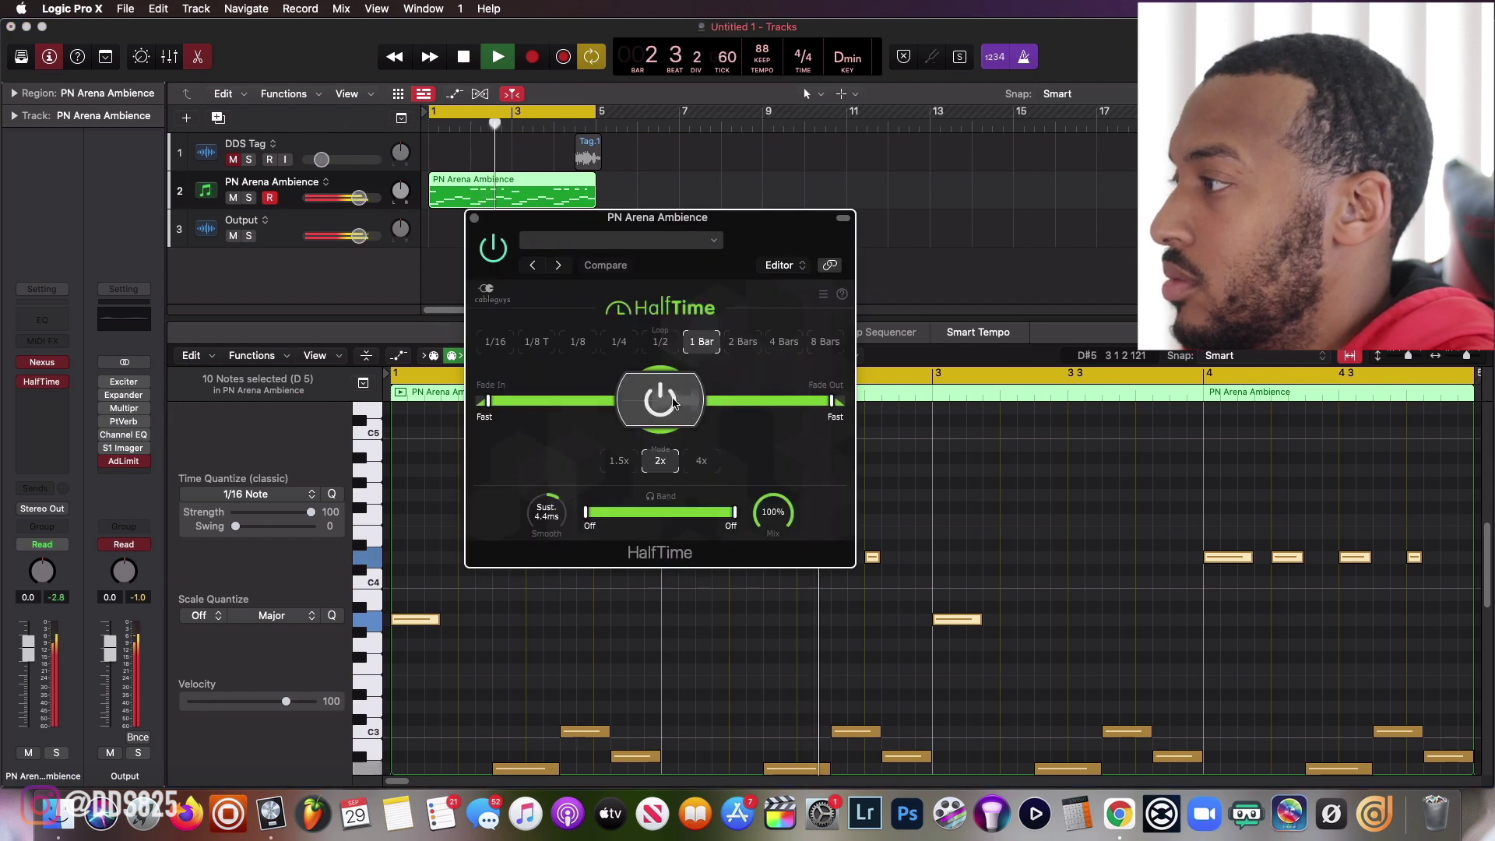
pyautogui.moveTo(547, 514); pyautogui.dragTo(533, 505)
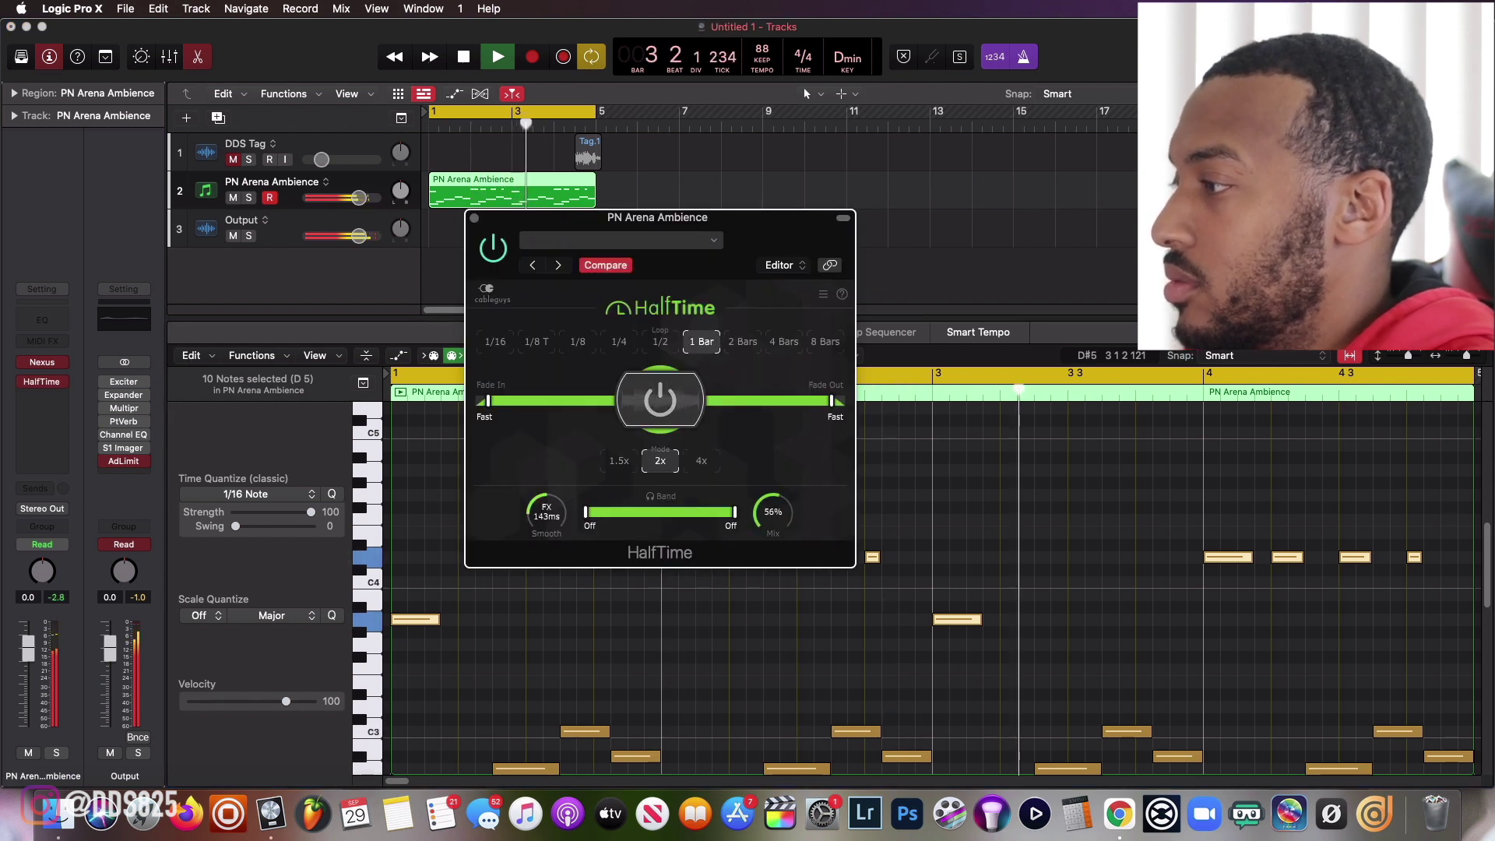
pyautogui.moveTo(774, 537); pyautogui.dragTo(776, 523)
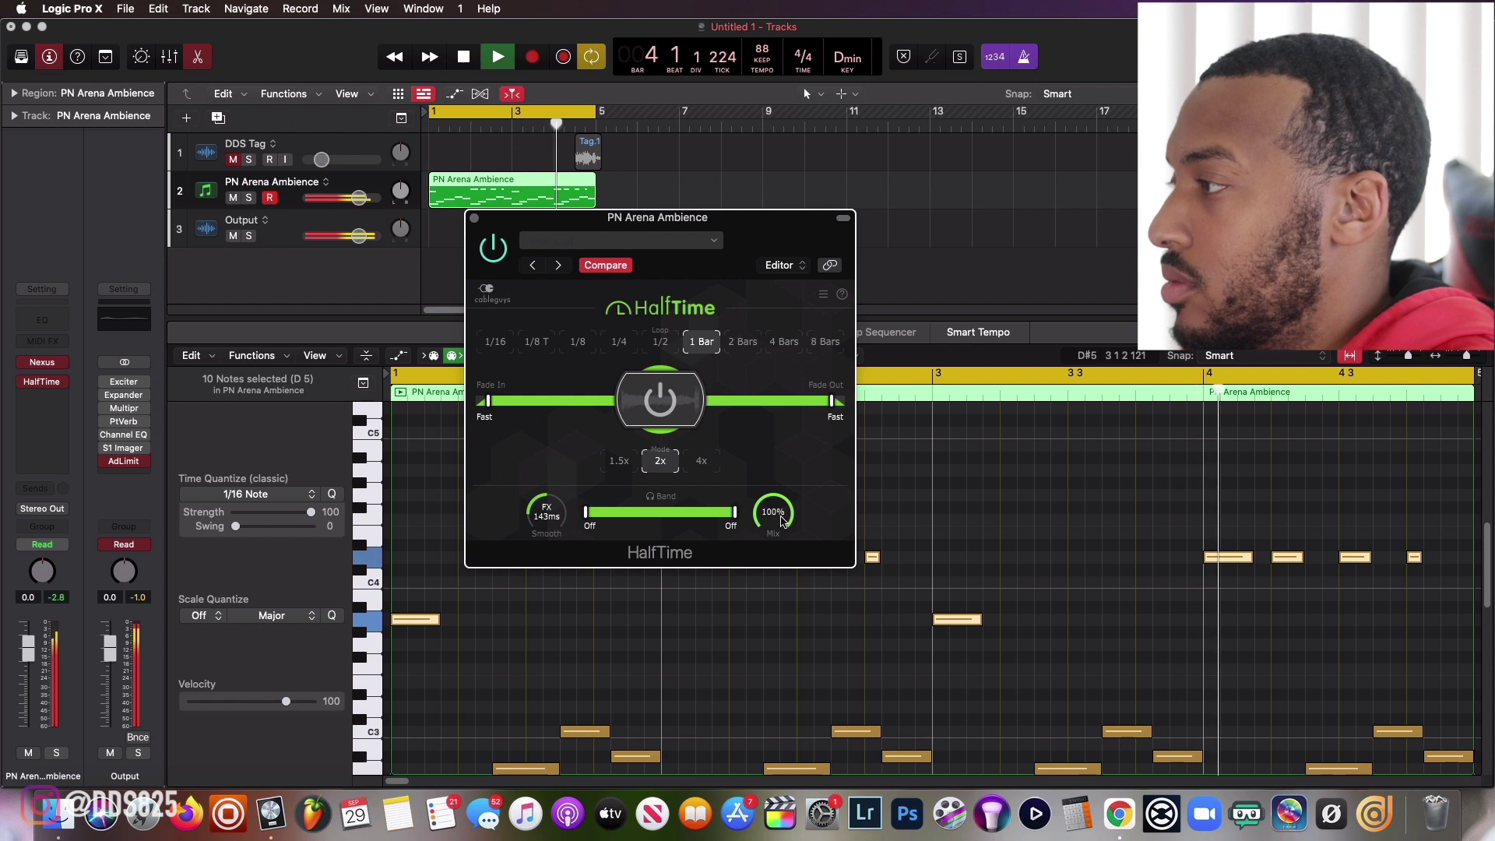
pyautogui.press('space')
pyautogui.click(475, 219)
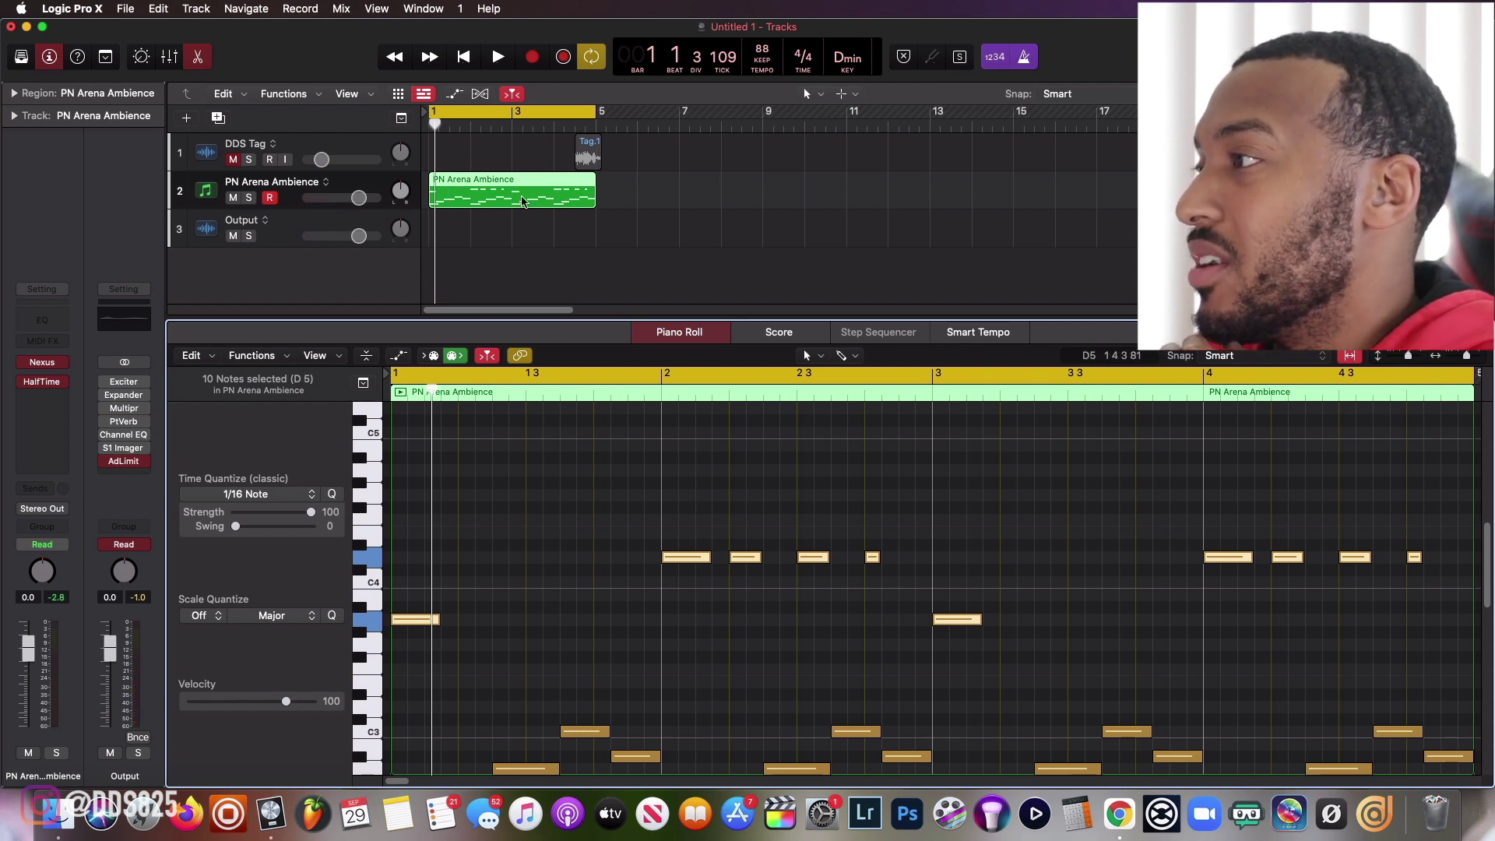
pyautogui.rightClick(522, 201)
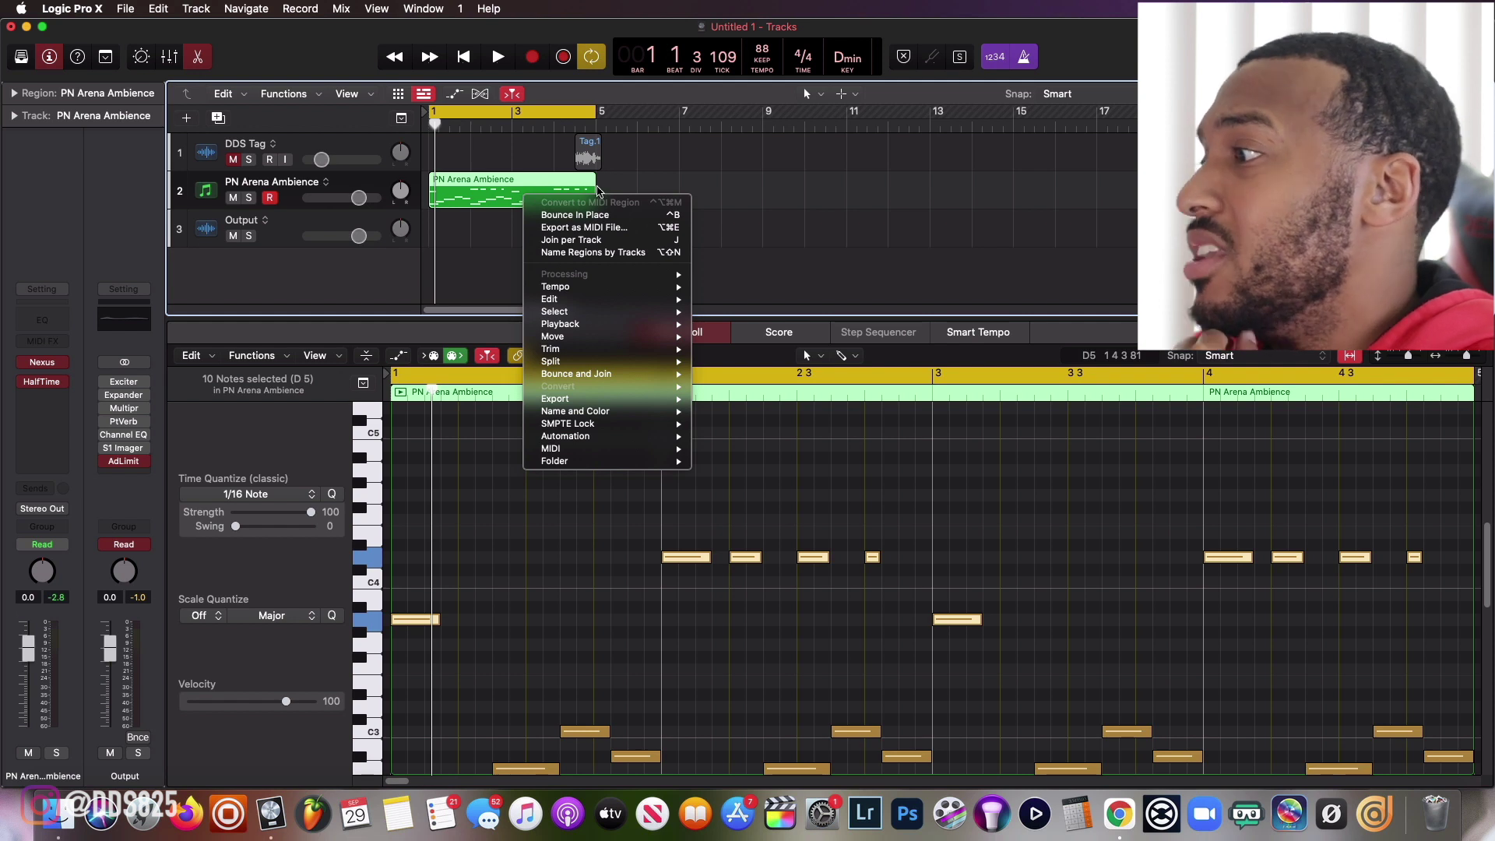
# Create a pattern region on the PN Arena Ambience track and set the cycle range to bars 5–9.
pyautogui.click(613, 185)
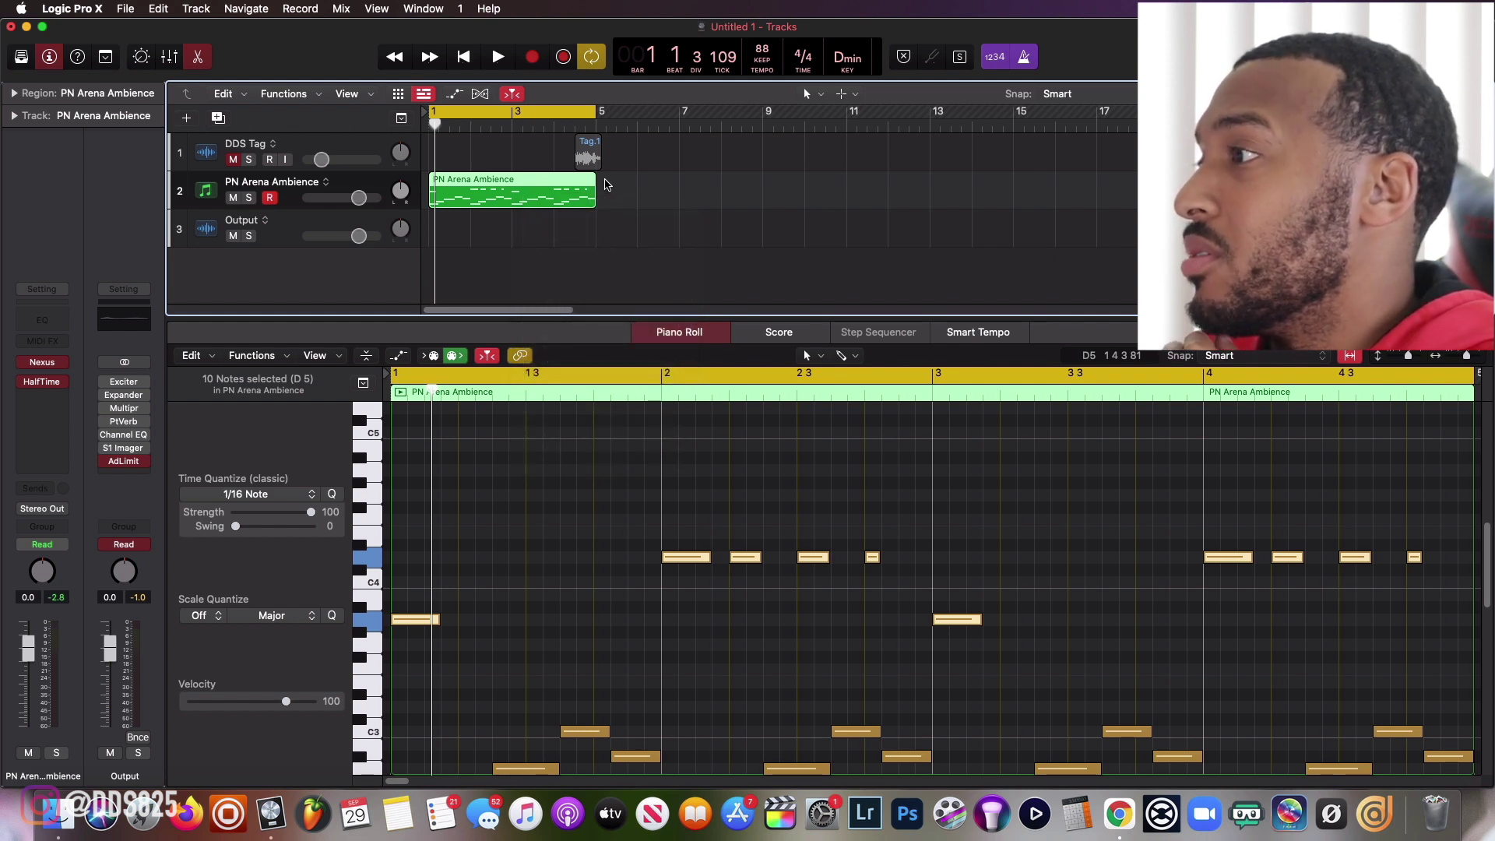
pyautogui.rightClick(606, 185)
pyautogui.click(656, 205)
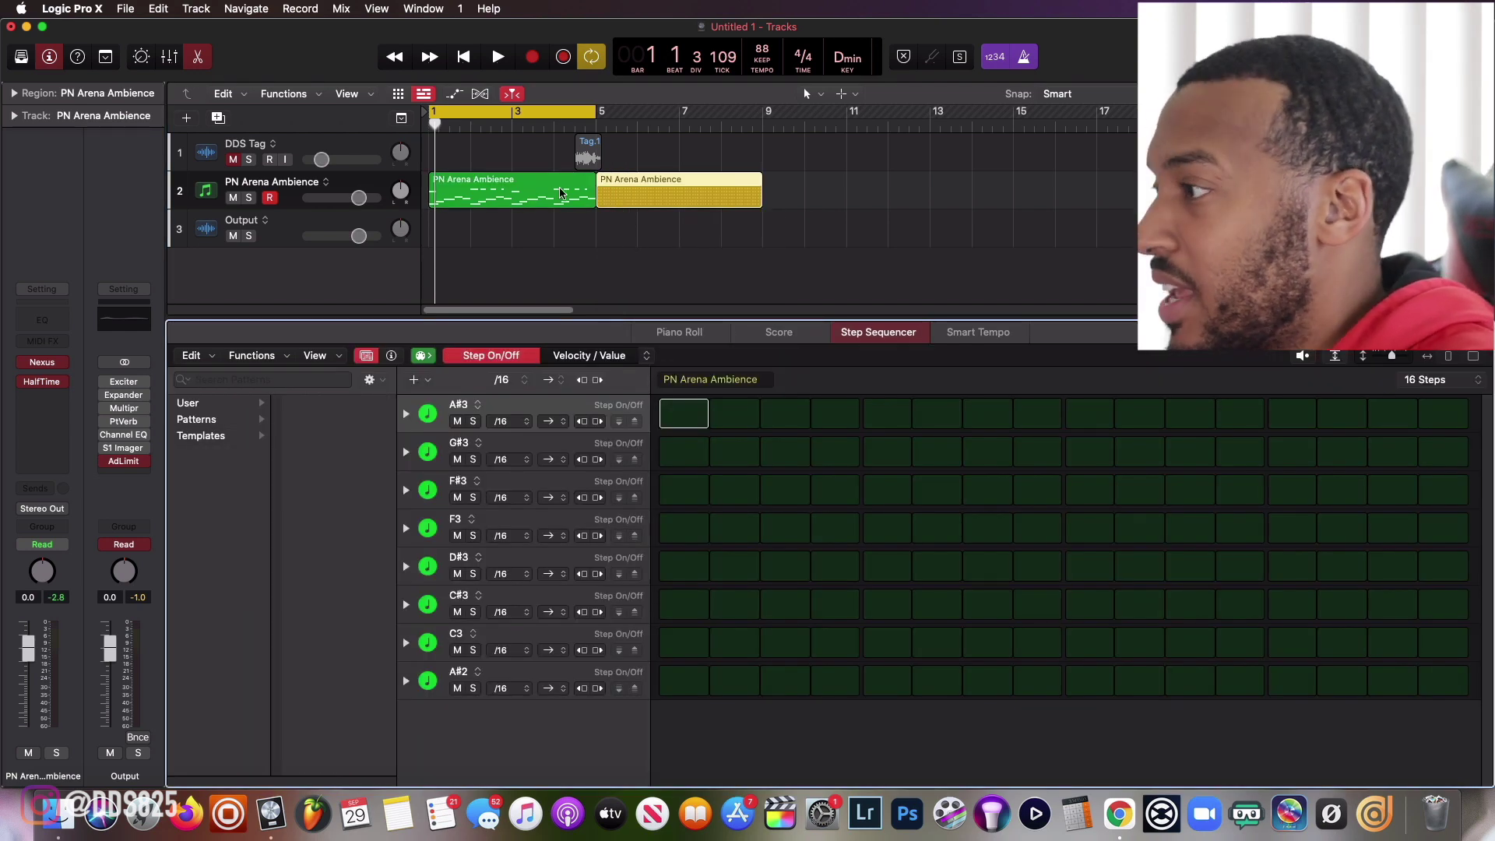
pyautogui.moveTo(486, 107); pyautogui.dragTo(656, 114)
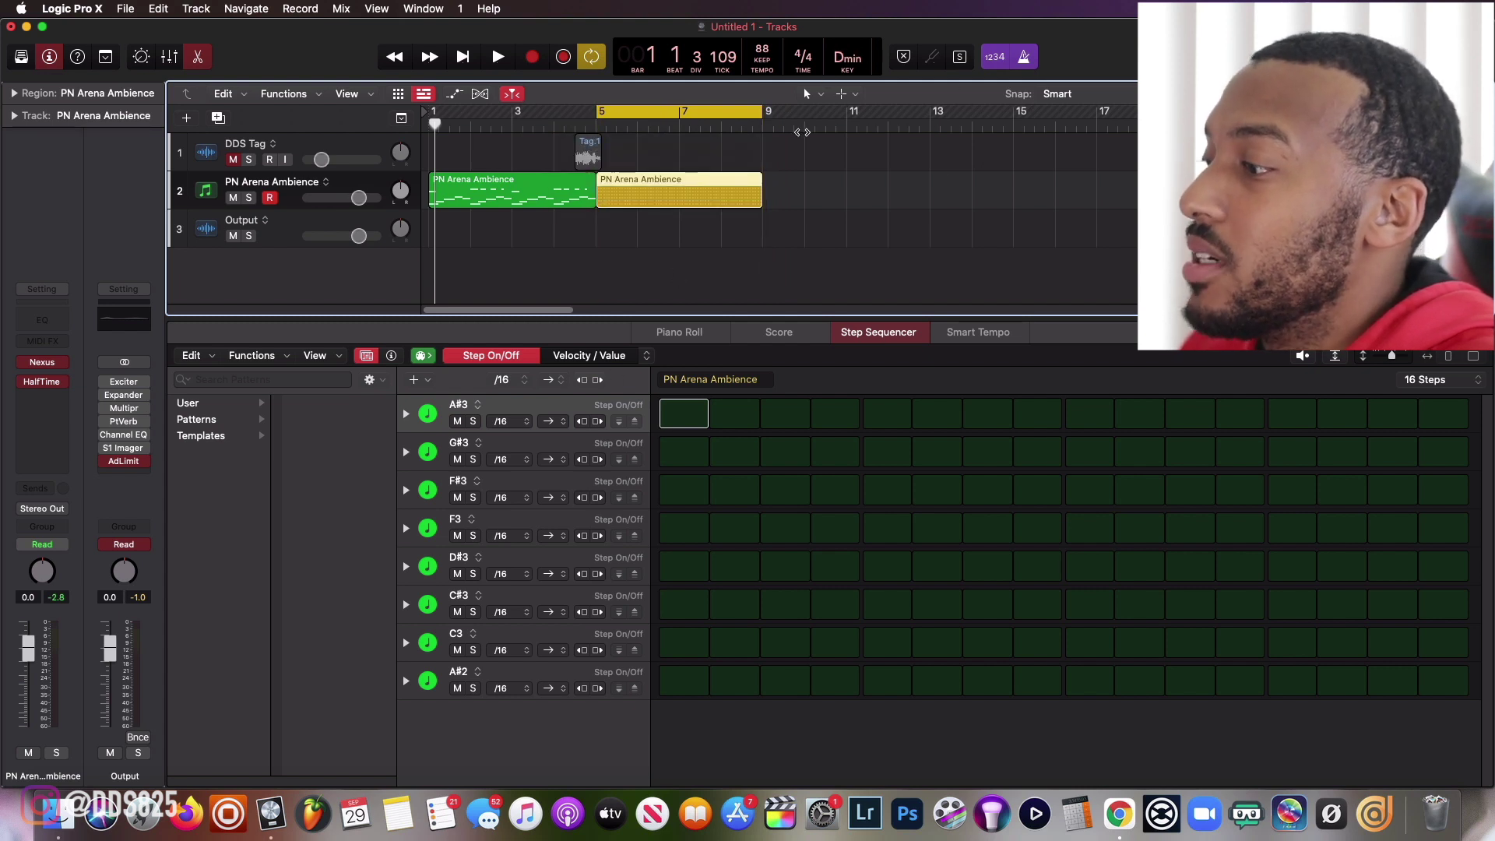
# Delete the misplaced region, then create and select a new pattern region at bar 5.
pyautogui.click(690, 202)
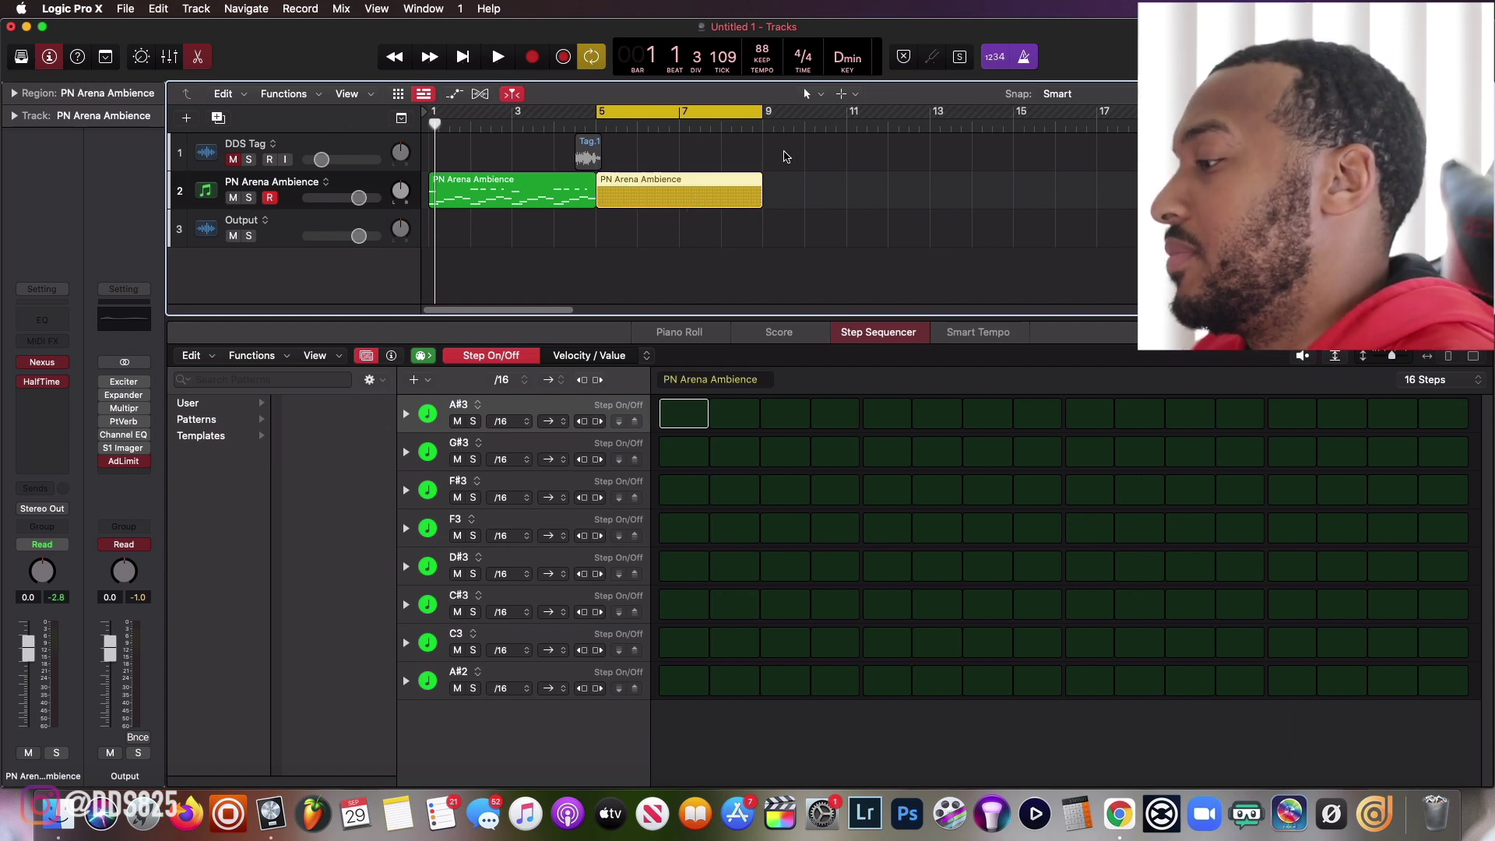
pyautogui.press('Delete')
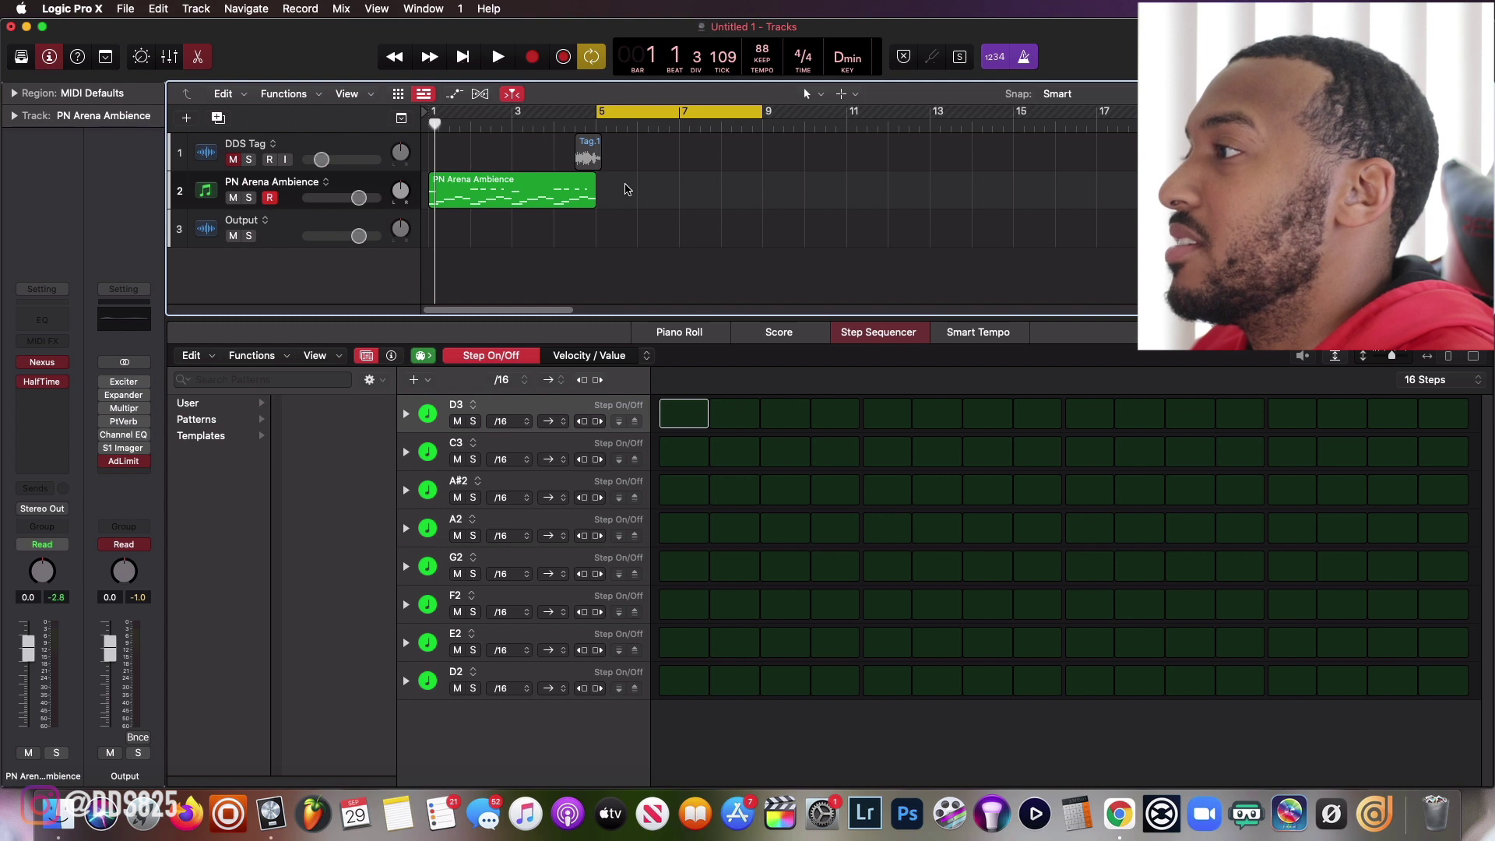
pyautogui.rightClick(627, 190)
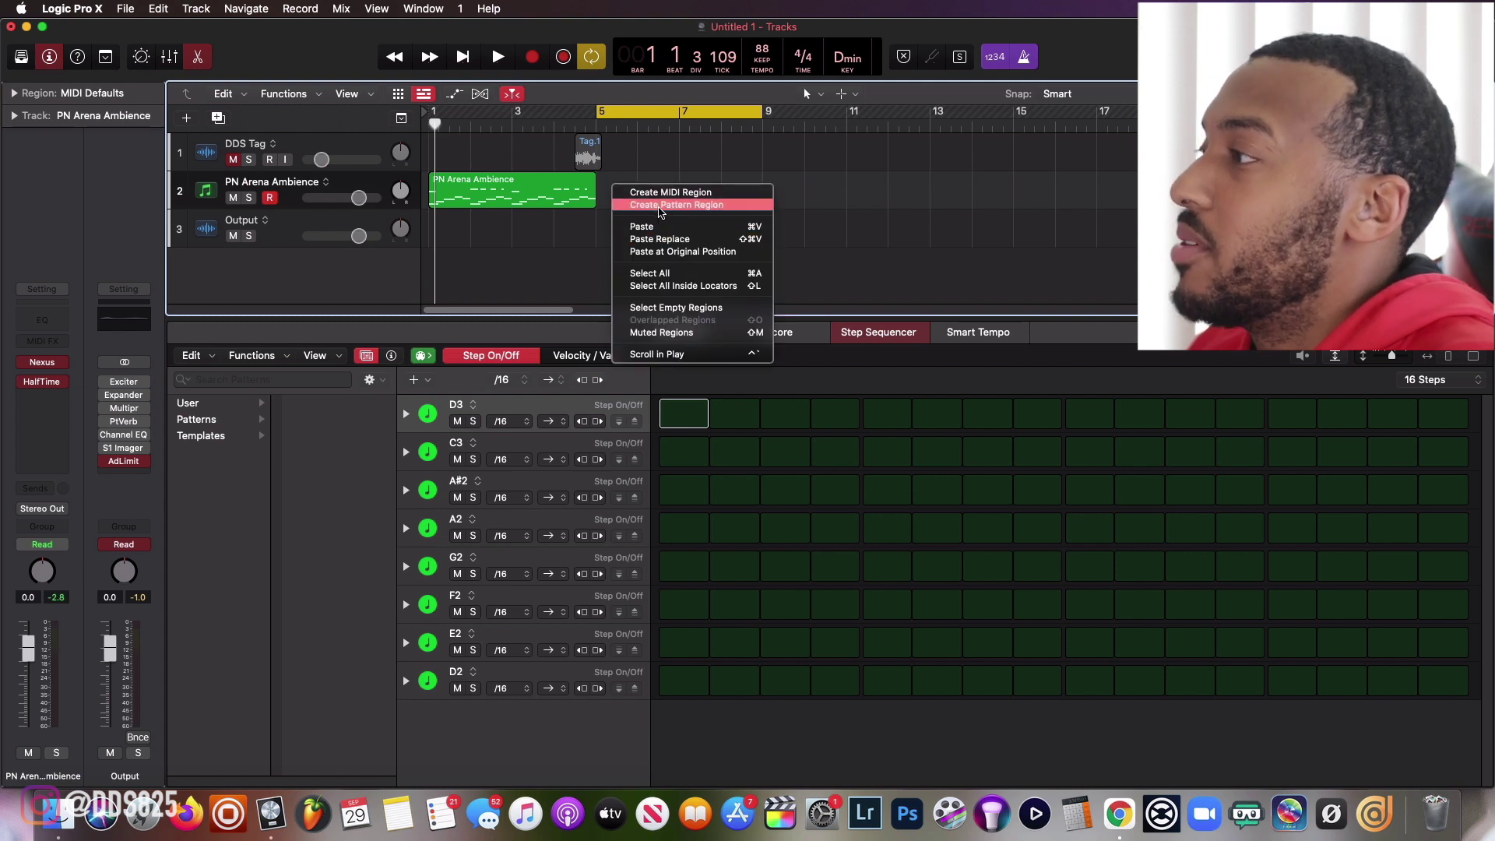
pyautogui.click(658, 205)
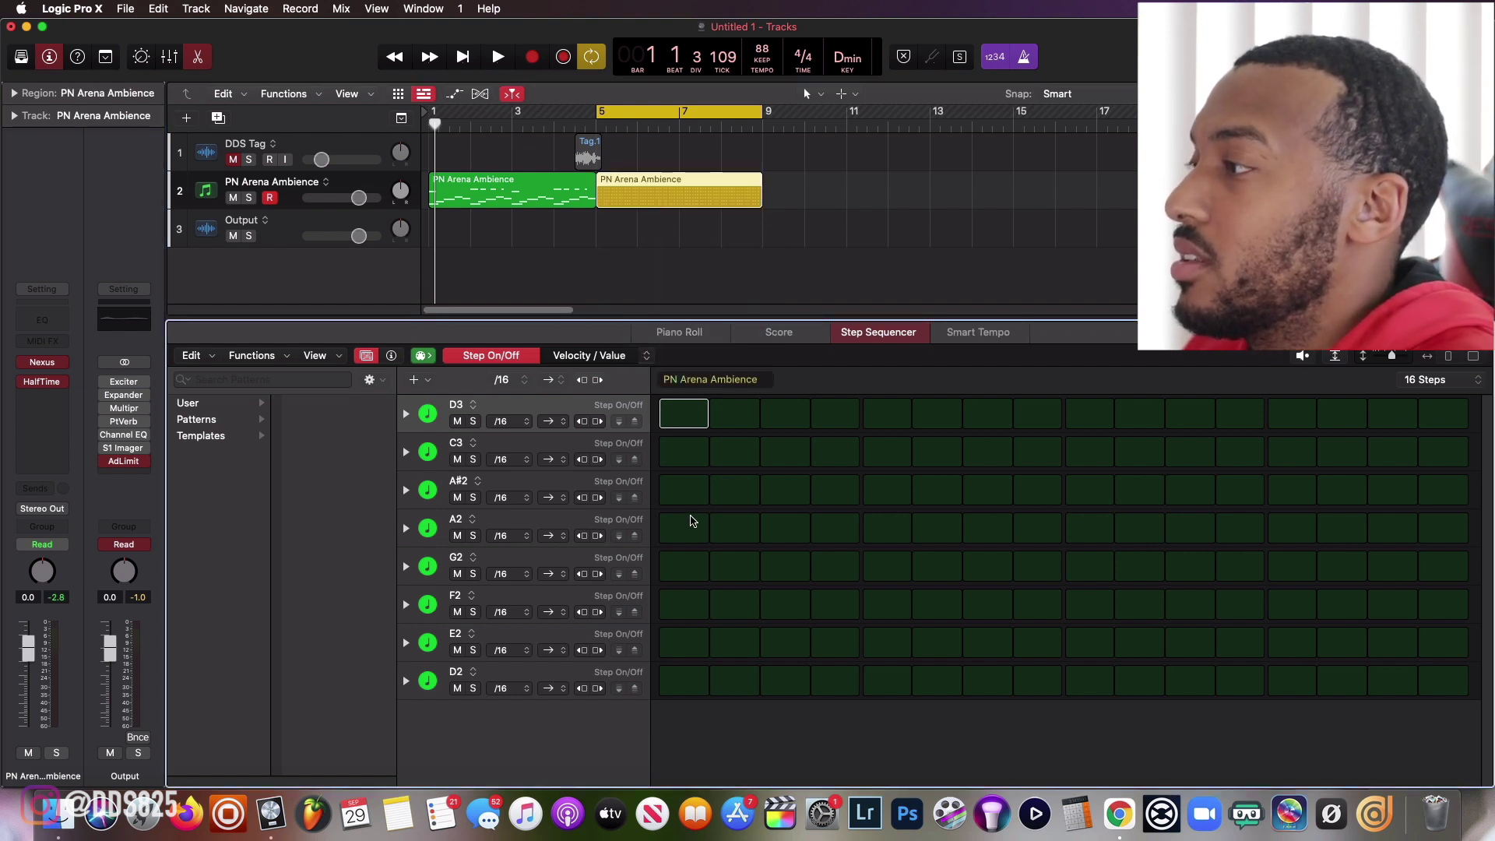
pyautogui.click(663, 198)
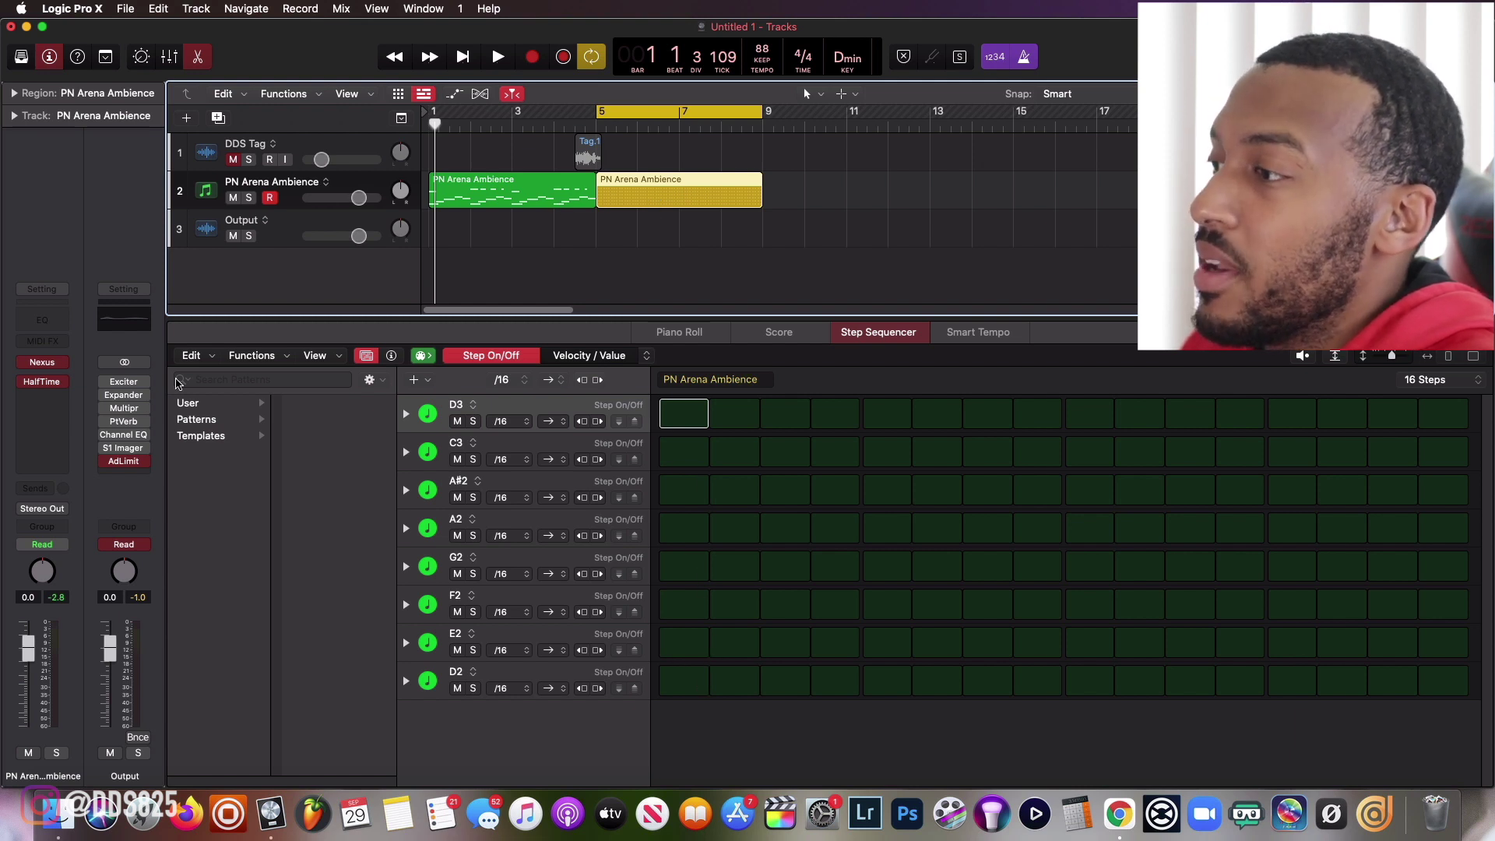
# Apply the Minor scale template so rows run D4 to D2, then hide the pattern browser.
pyautogui.click(199, 441)
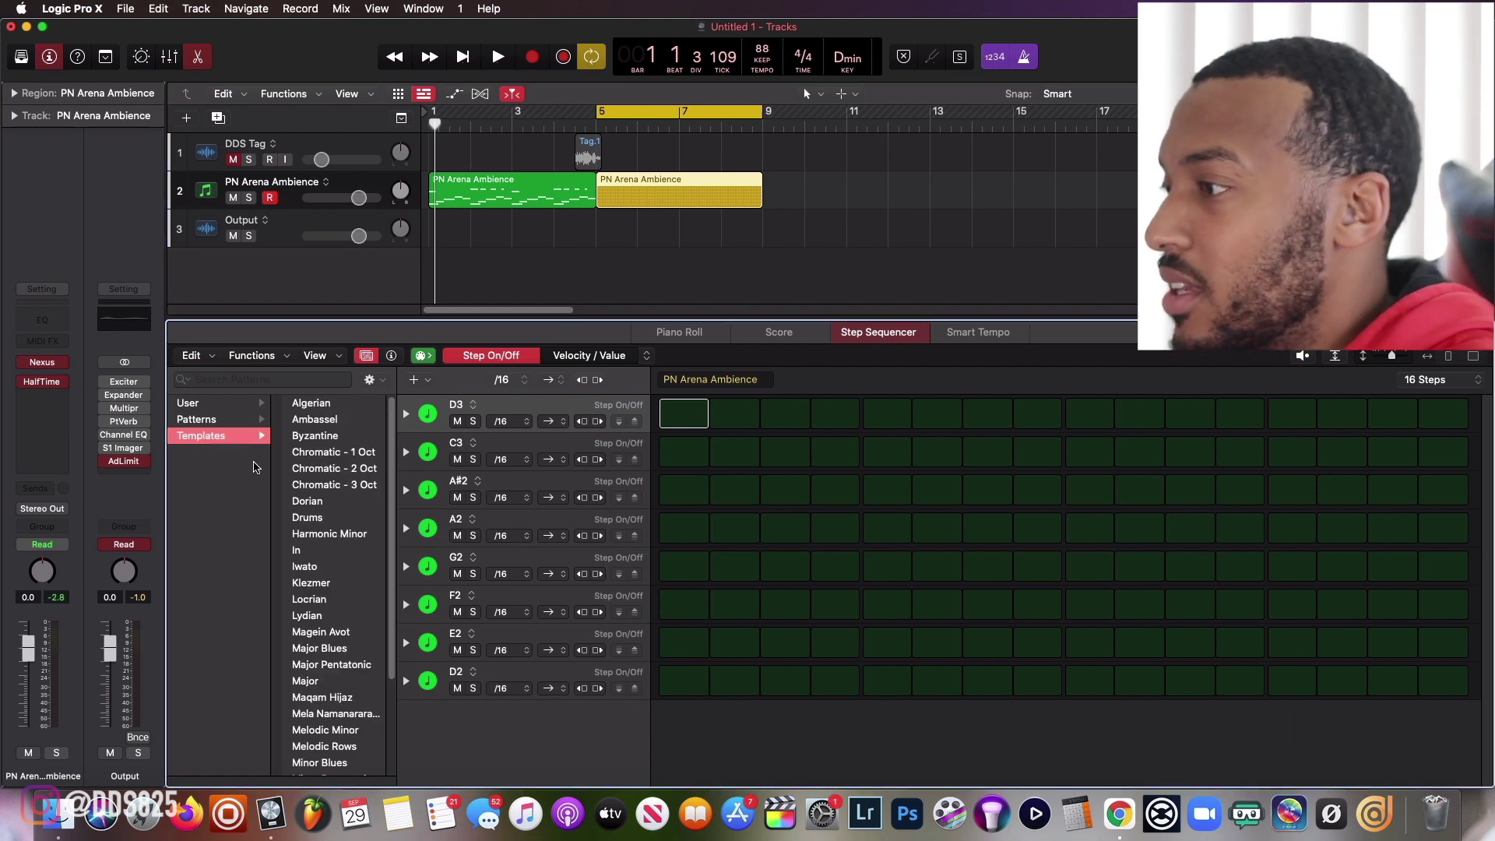
pyautogui.scroll(-3, 338, 734)
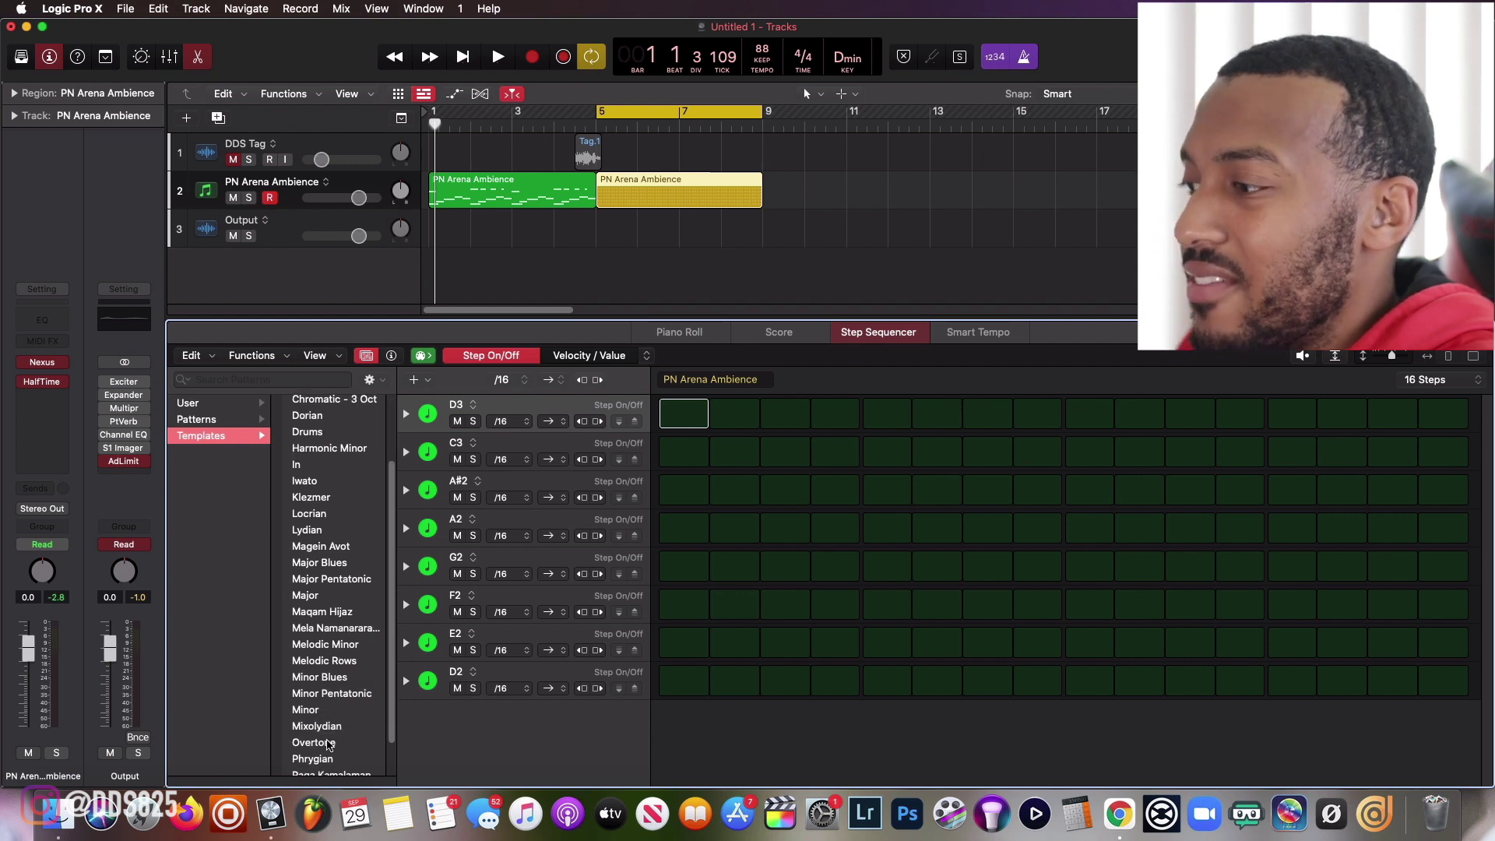
pyautogui.scroll(3, 320, 444)
pyautogui.scroll(-4, 338, 435)
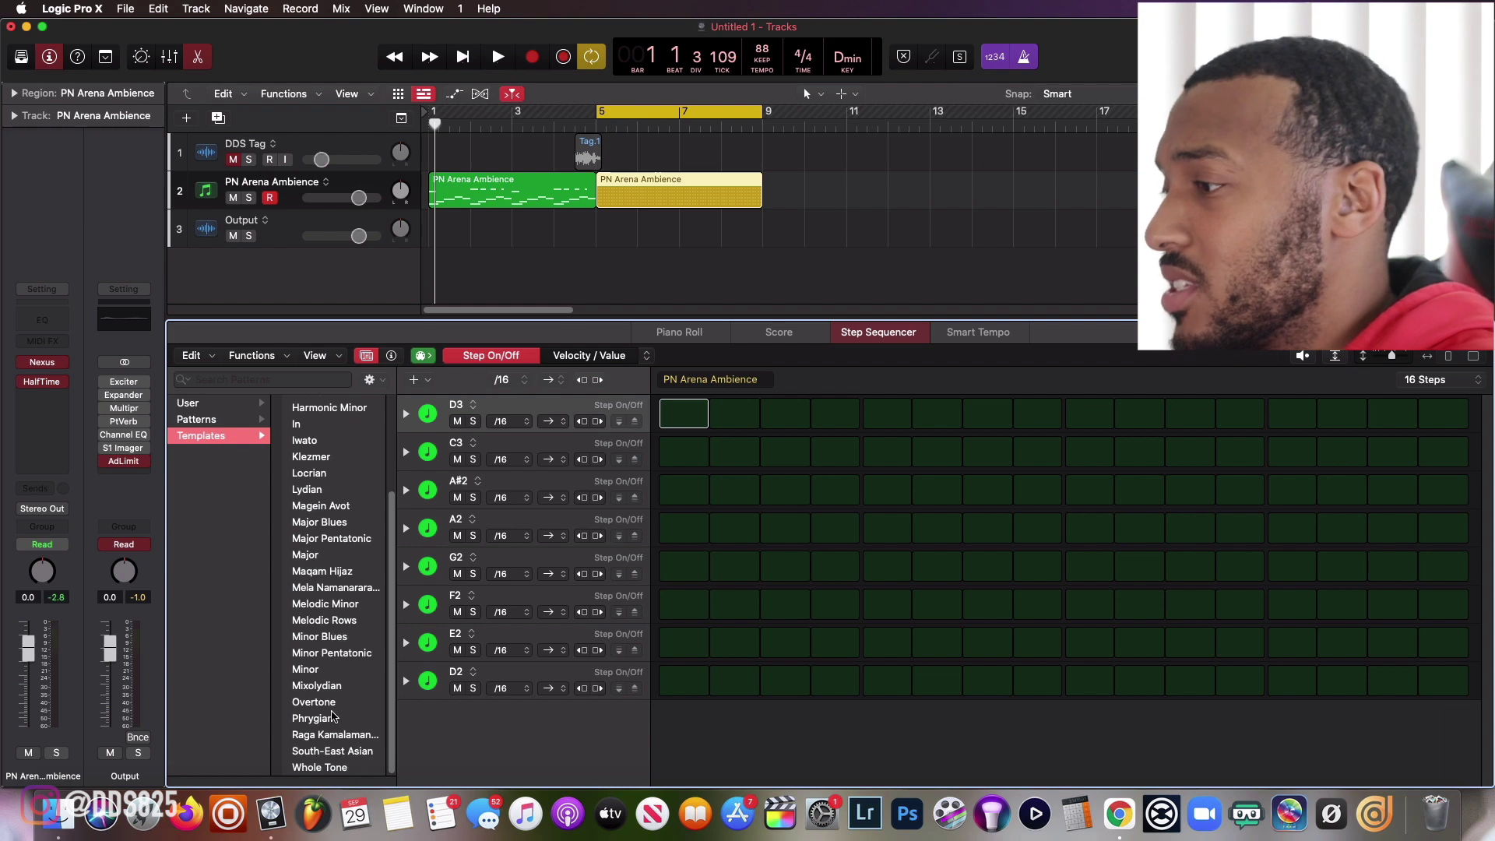
pyautogui.click(314, 672)
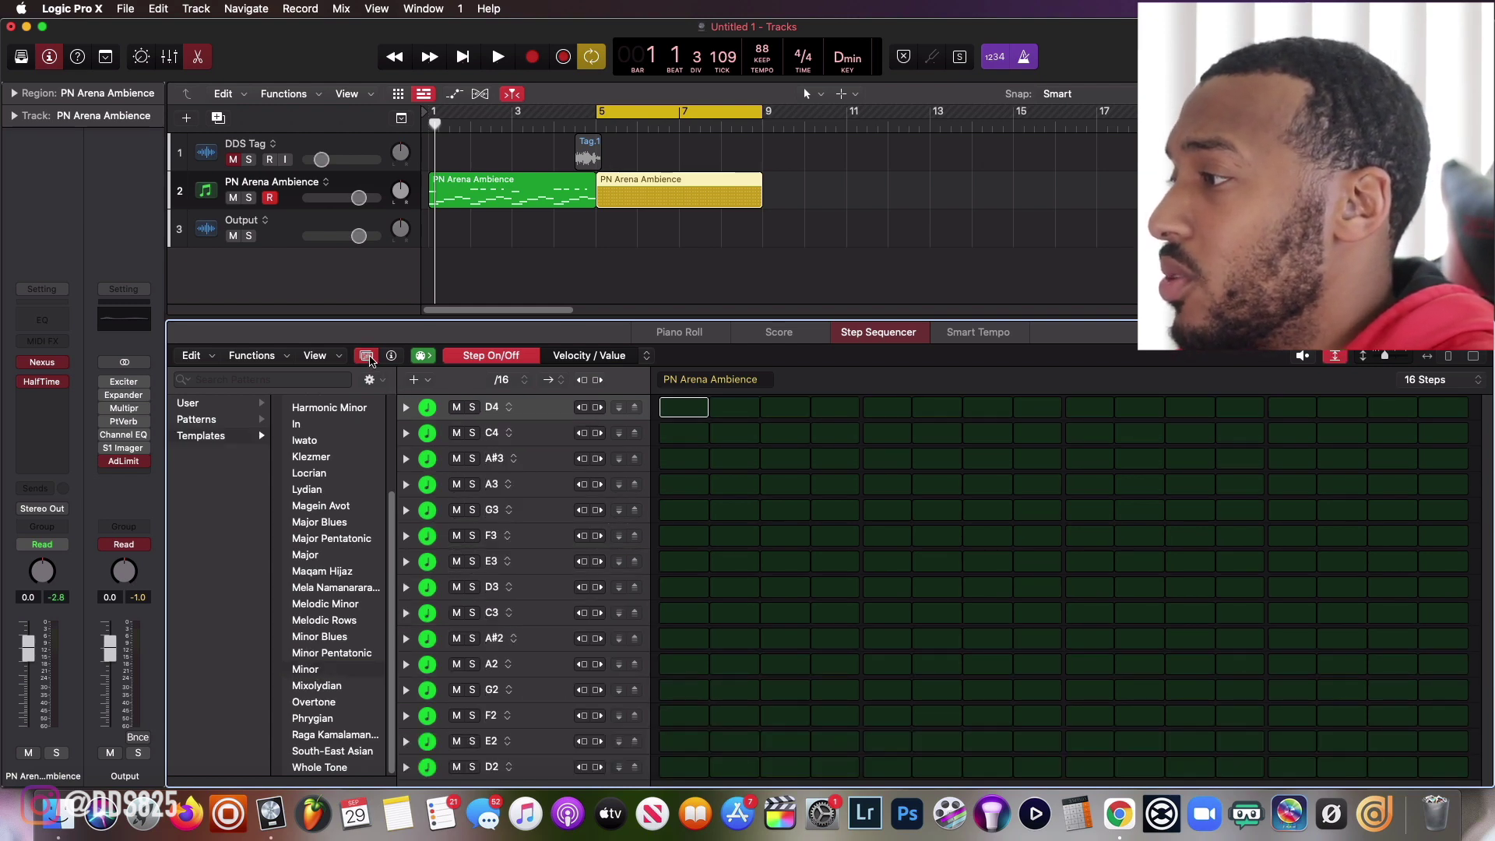
pyautogui.click(366, 355)
# Audition the pattern, then transpose the step rows down one octave with Transpose -1 Octave.
pyautogui.press('space')
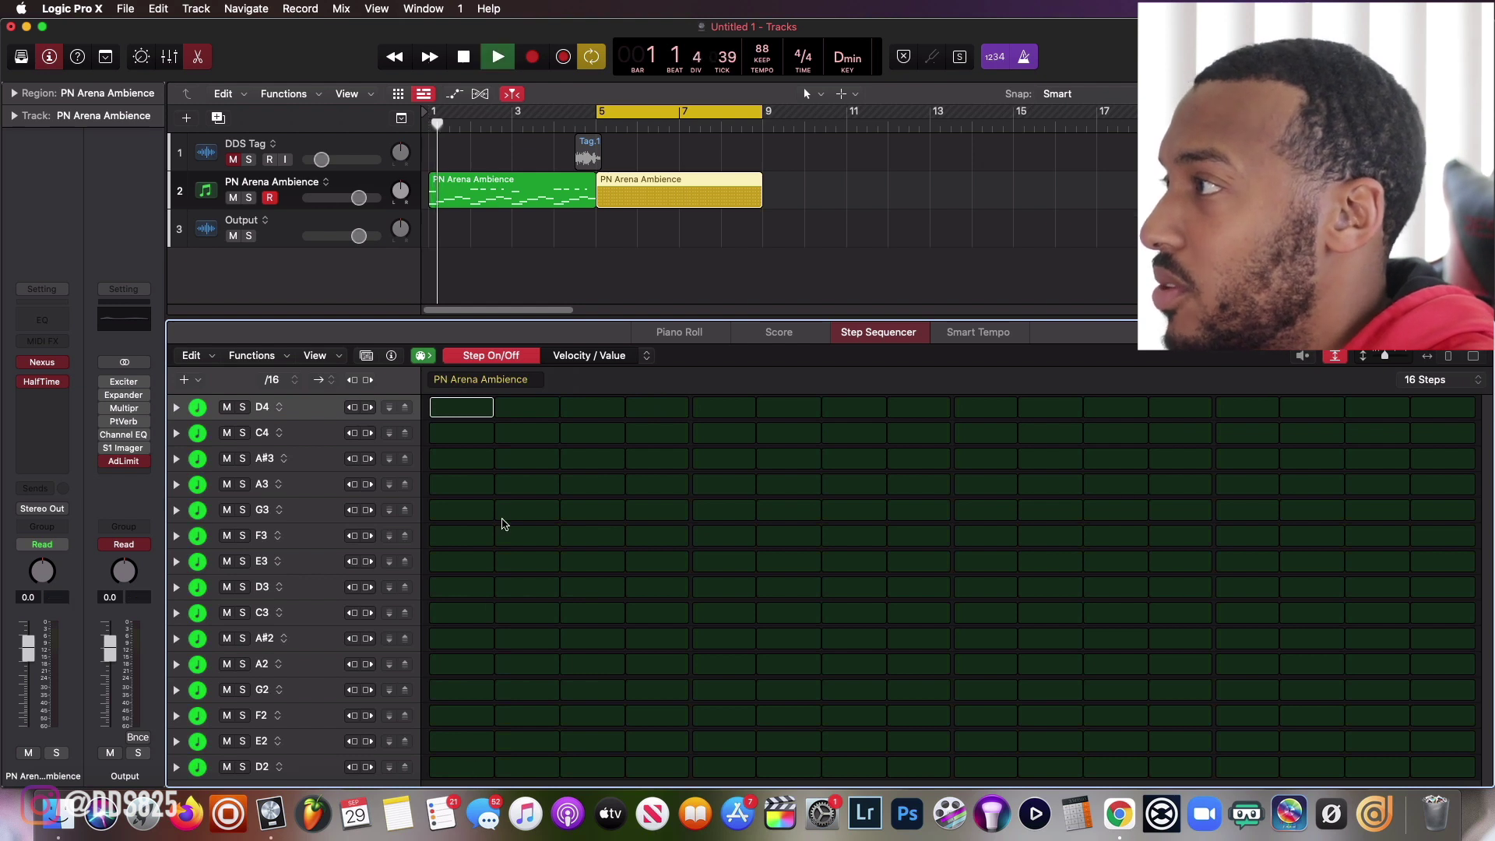
pyautogui.press('space')
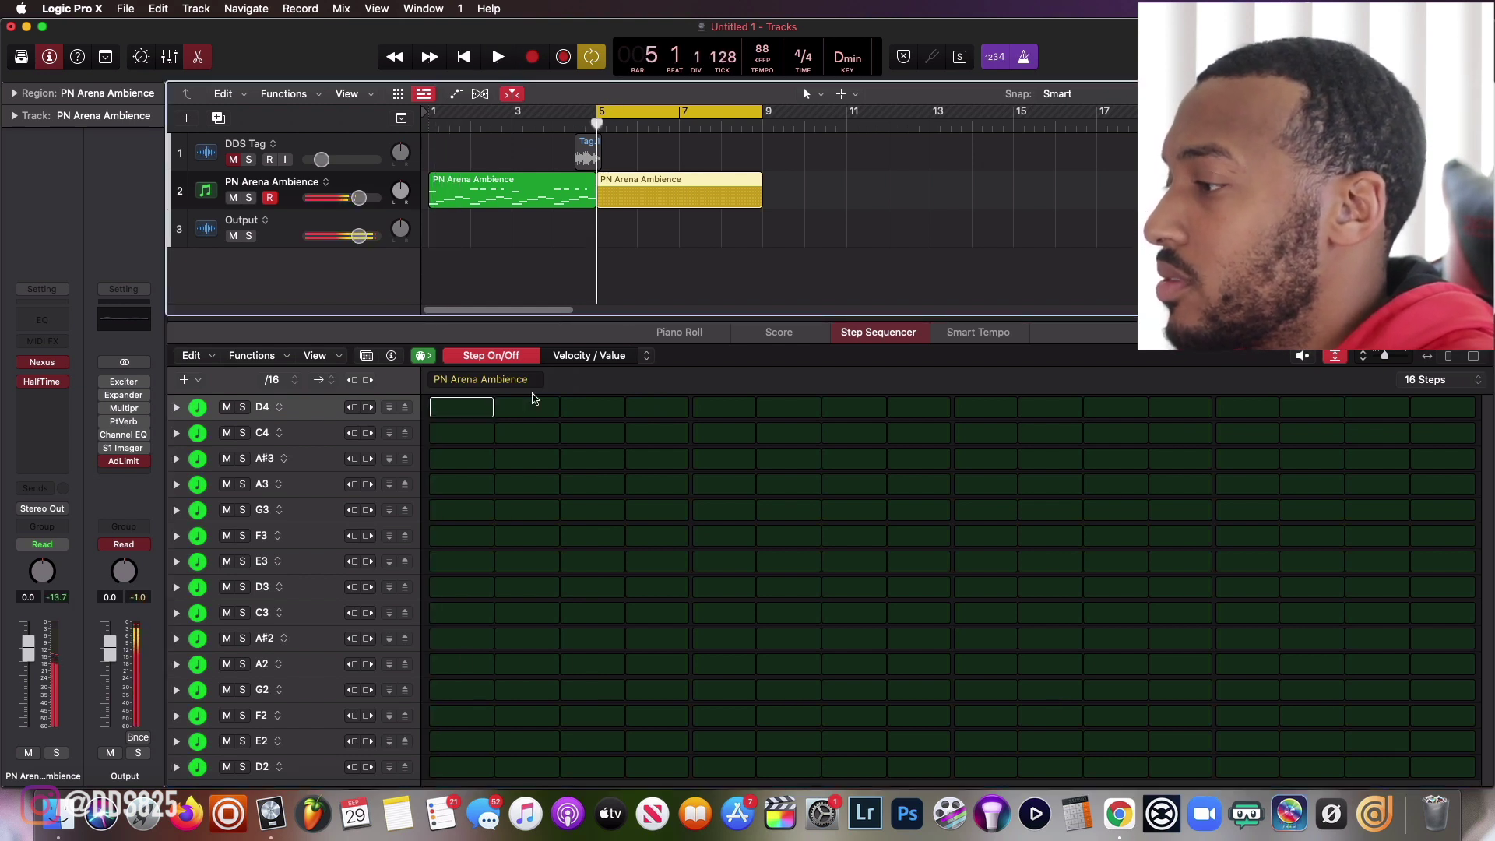
pyautogui.click(461, 768)
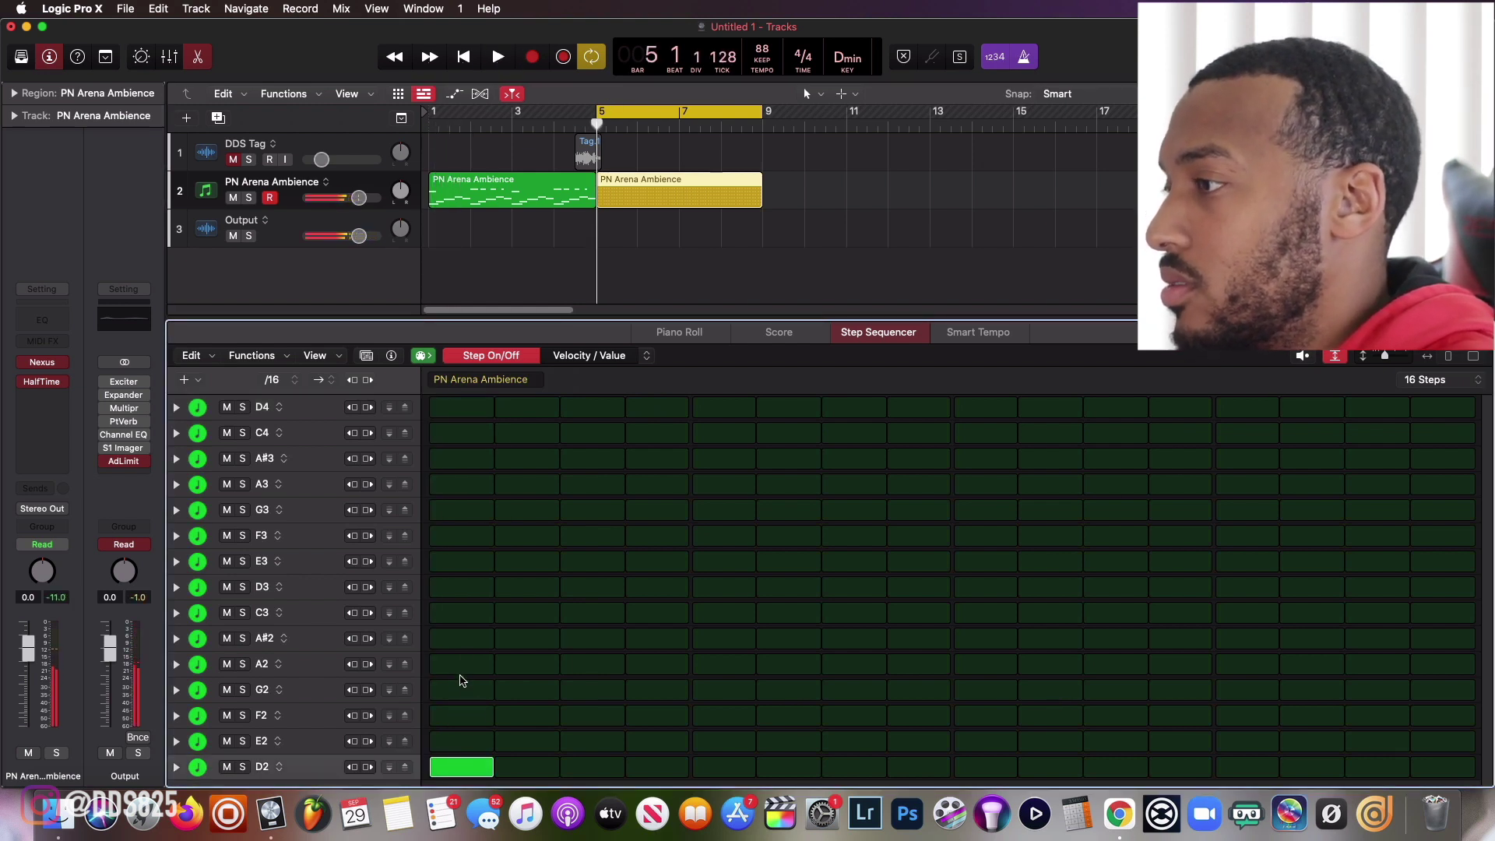
pyautogui.click(457, 773)
pyautogui.click(275, 360)
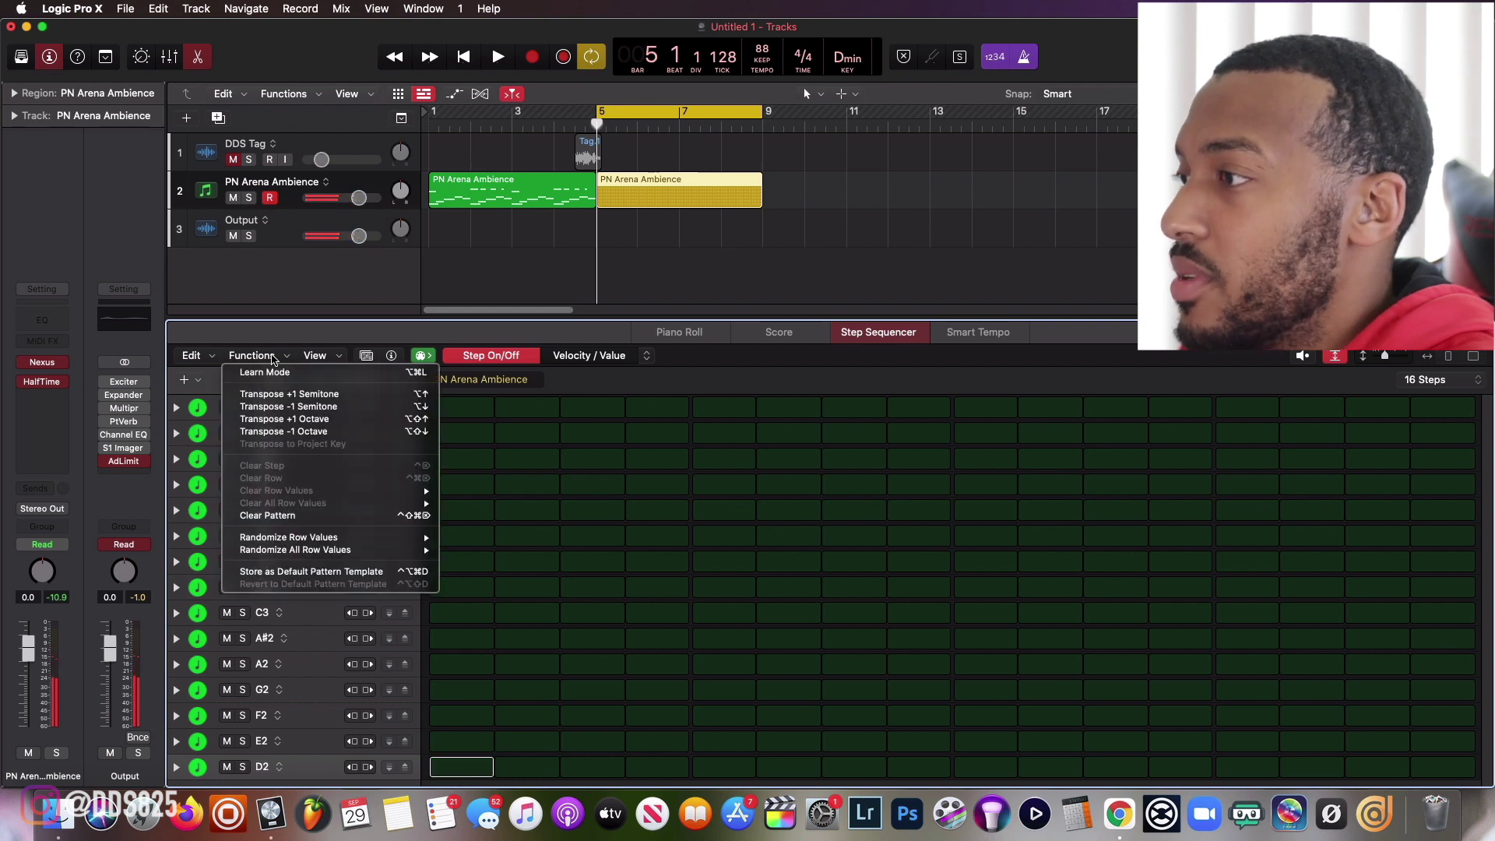
pyautogui.click(293, 431)
# Build a D1, A2 and C3 chord on step 1 and play the pattern.
pyautogui.click(483, 770)
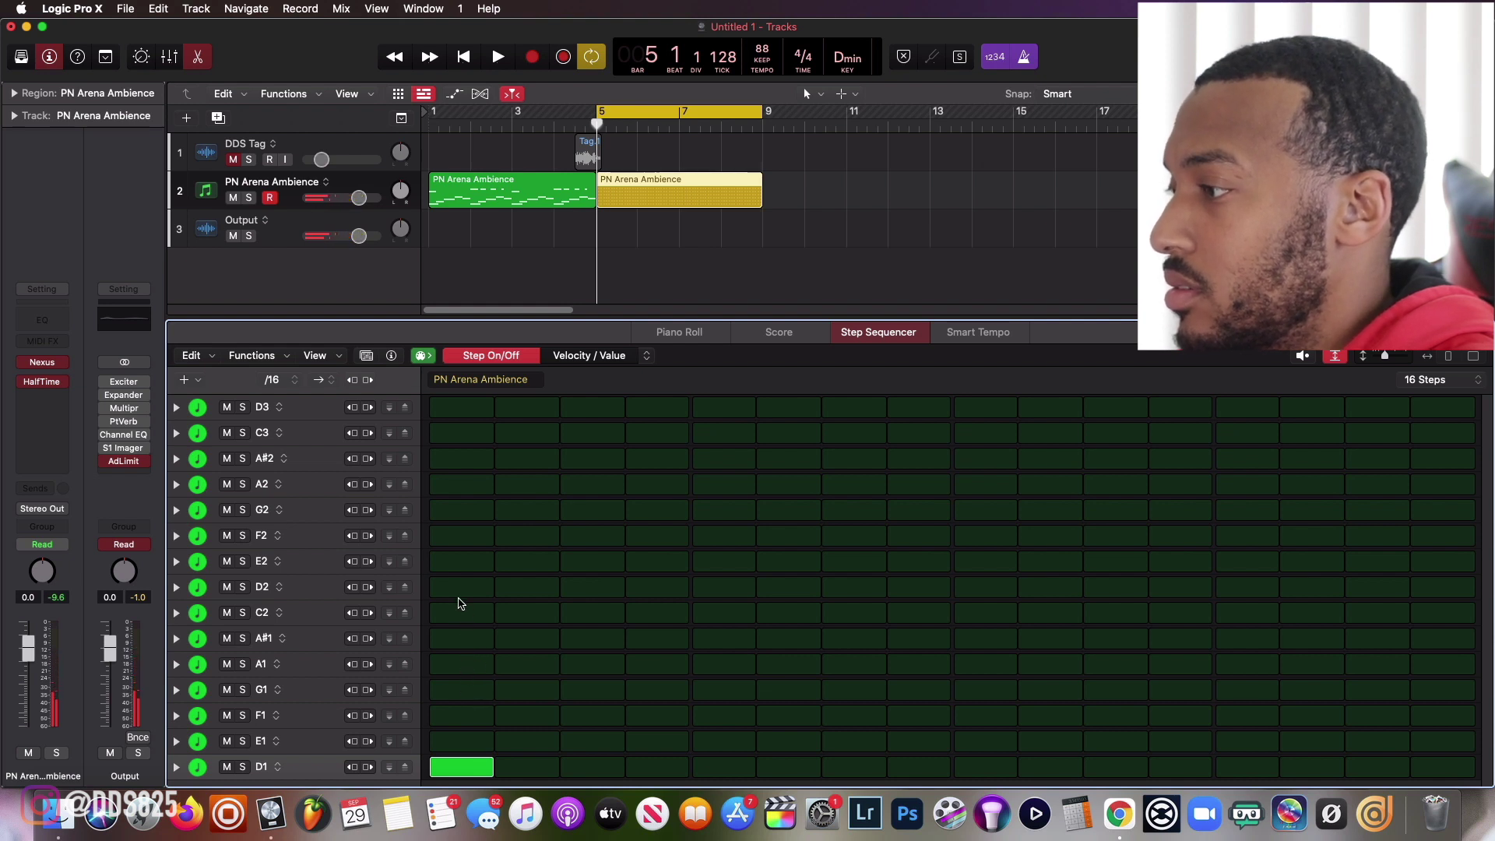
pyautogui.click(449, 668)
pyautogui.click(449, 668)
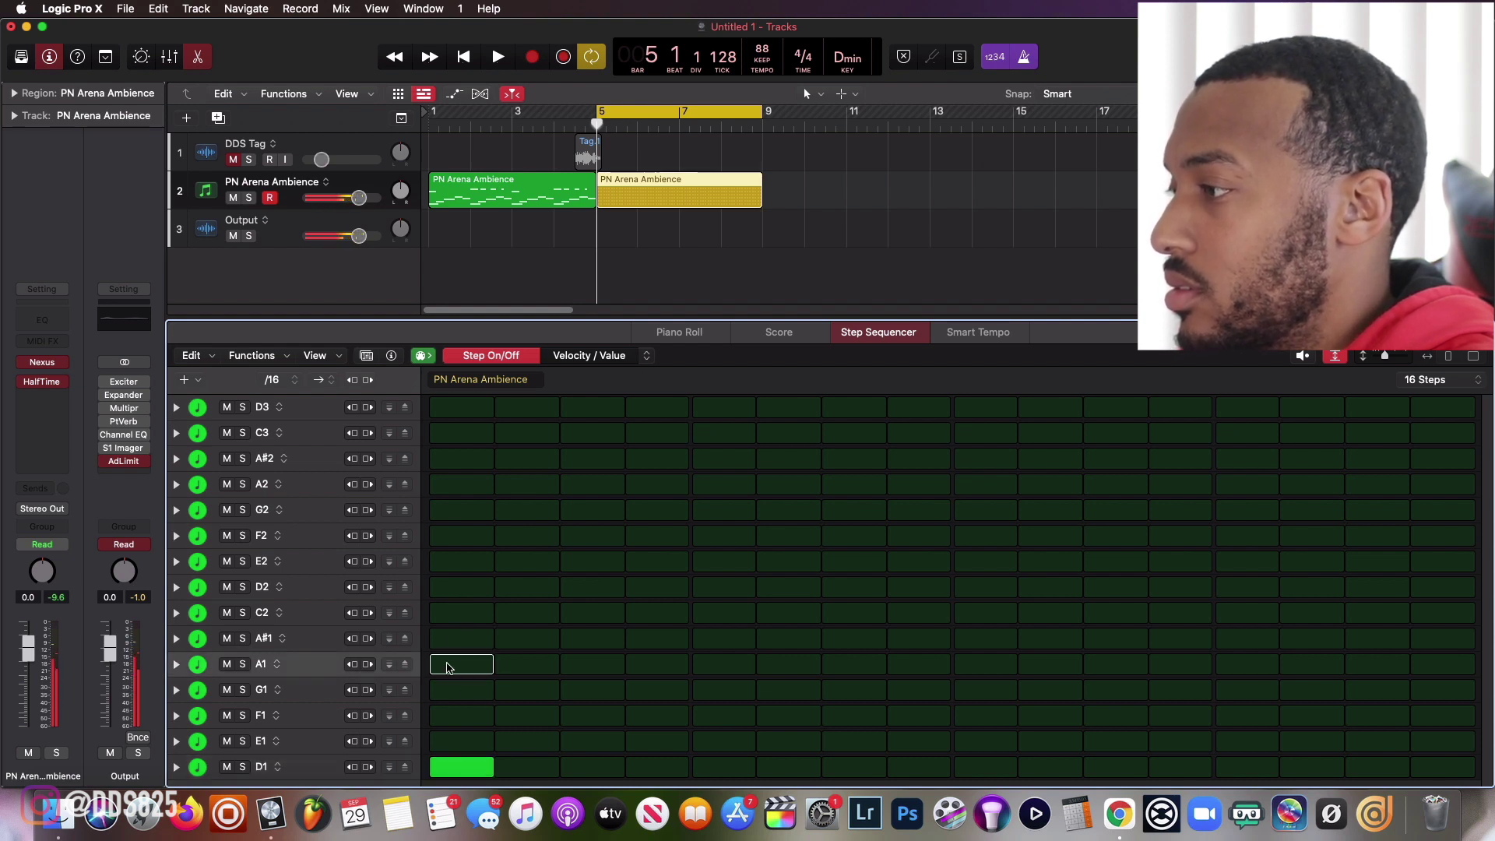
pyautogui.click(450, 484)
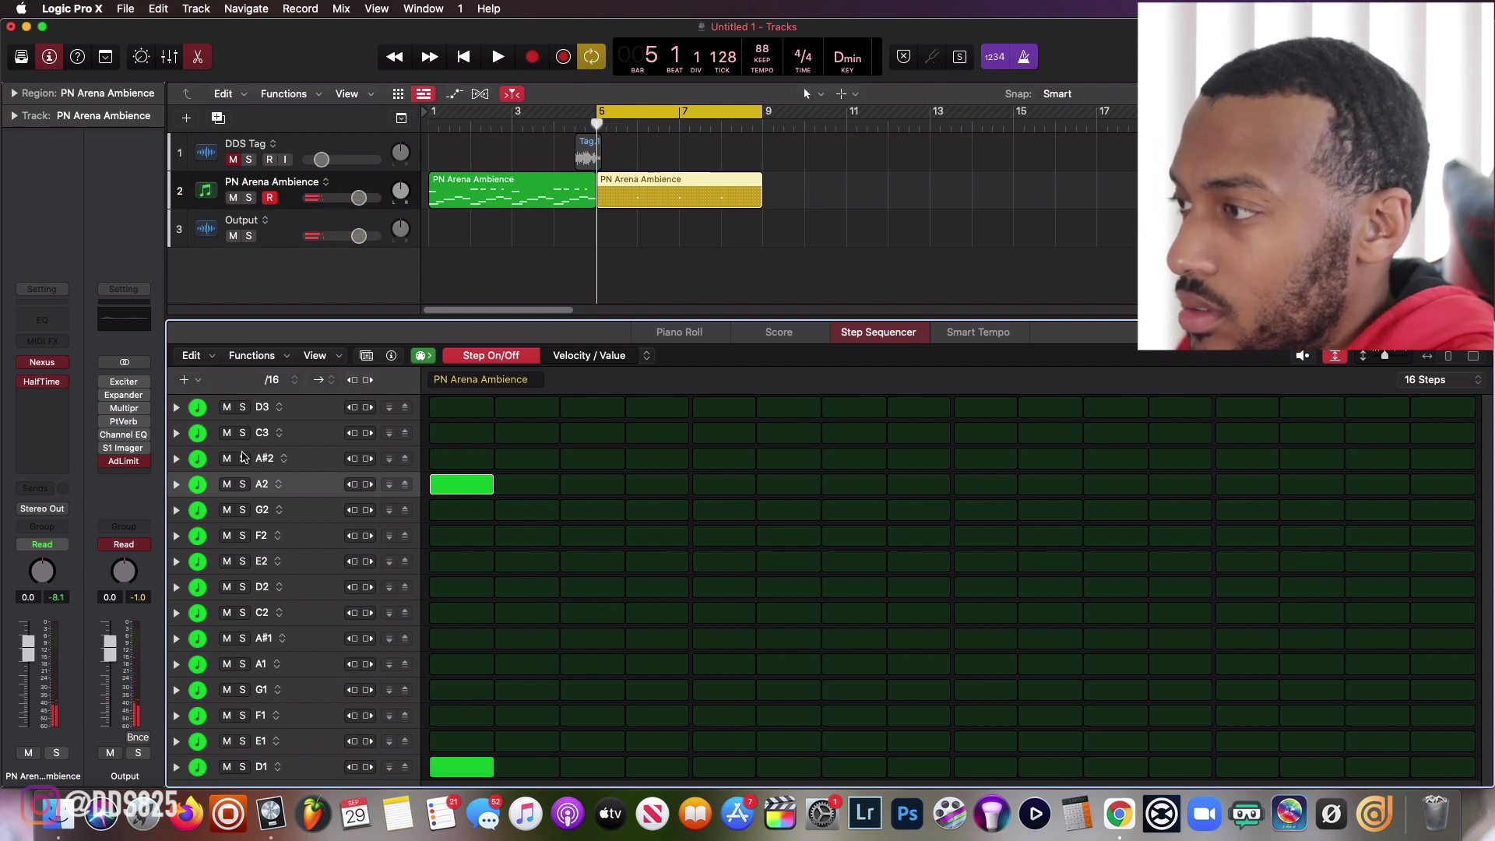
pyautogui.click(201, 416)
pyautogui.click(205, 428)
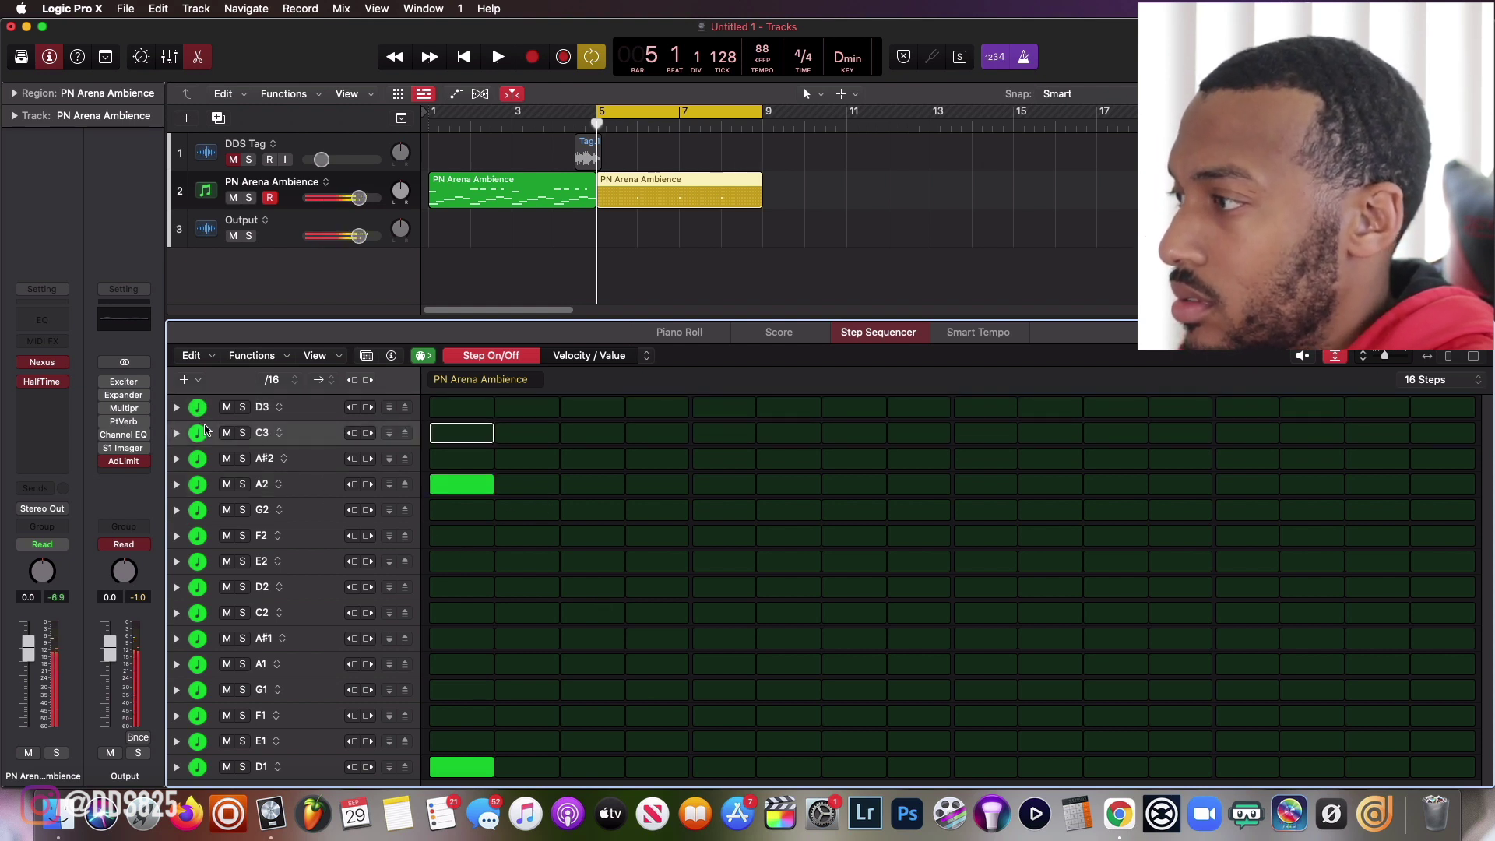
pyautogui.click(469, 439)
pyautogui.press('space')
pyautogui.press('space')
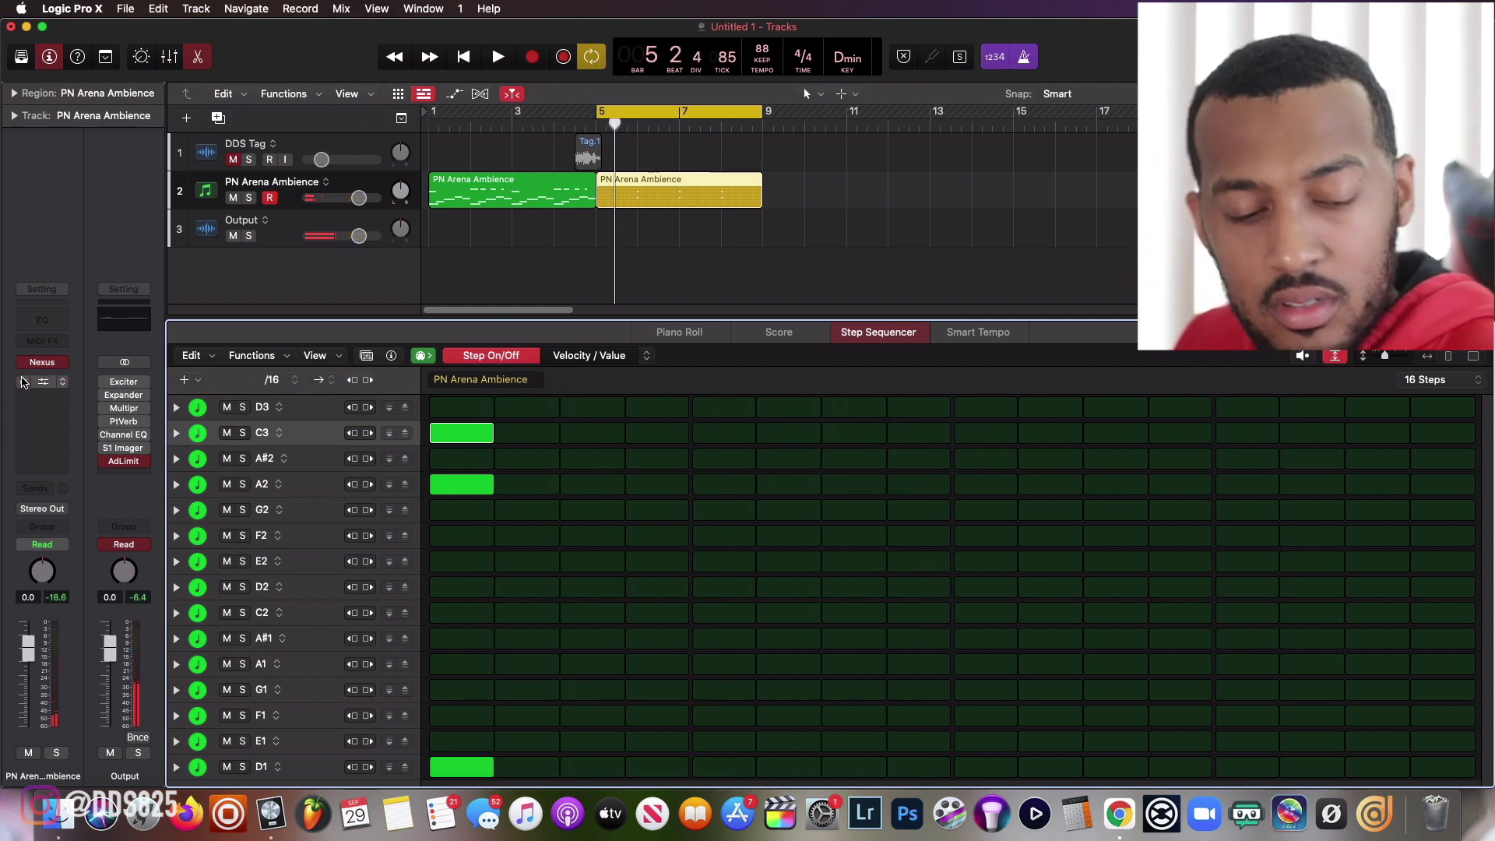
# Start playback and lengthen the pattern to 32 steps.
pyautogui.press('space')
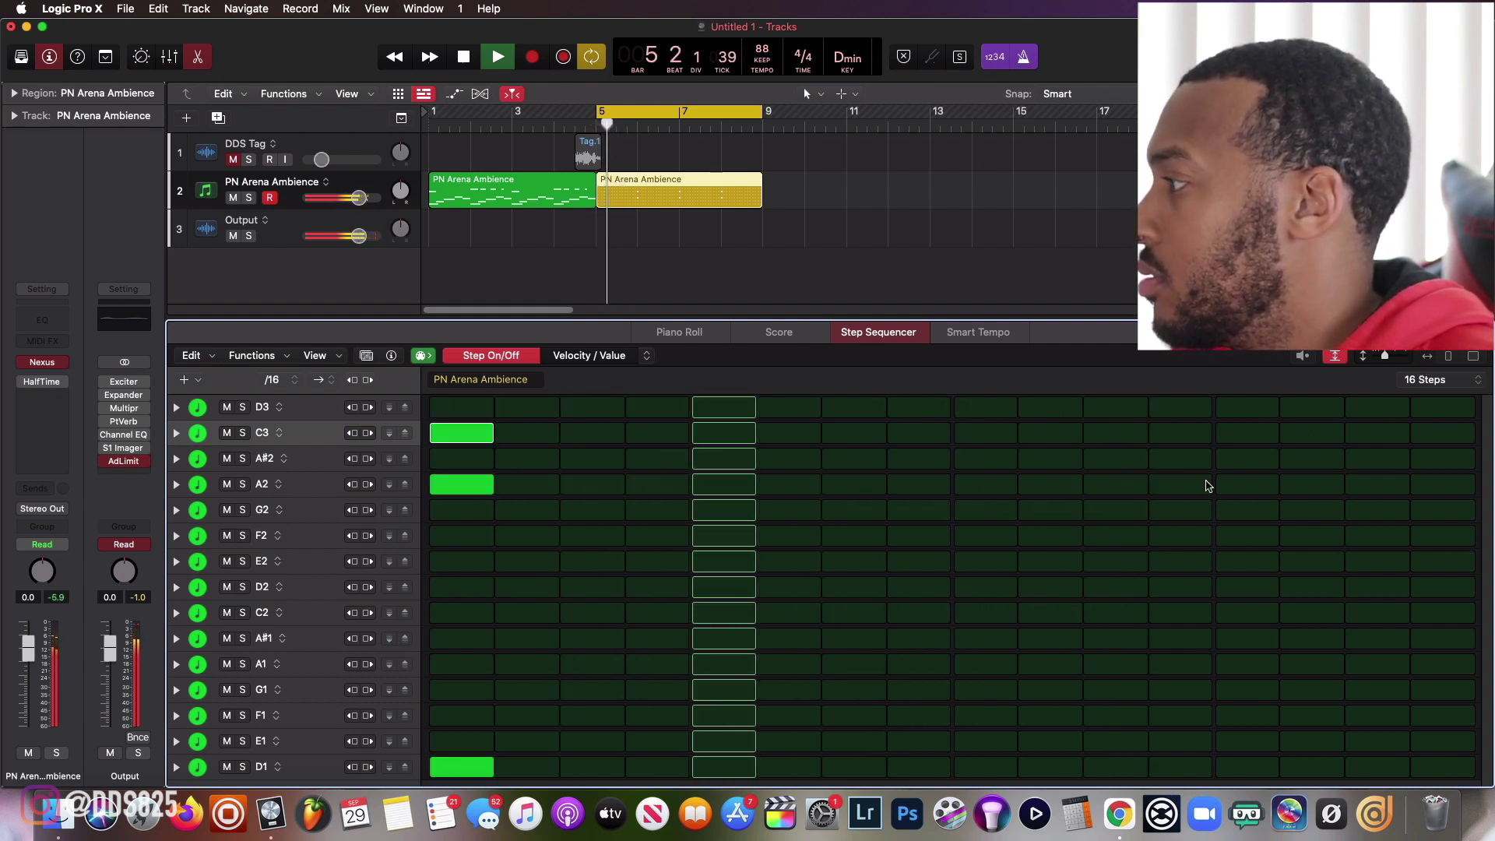
pyautogui.click(1439, 380)
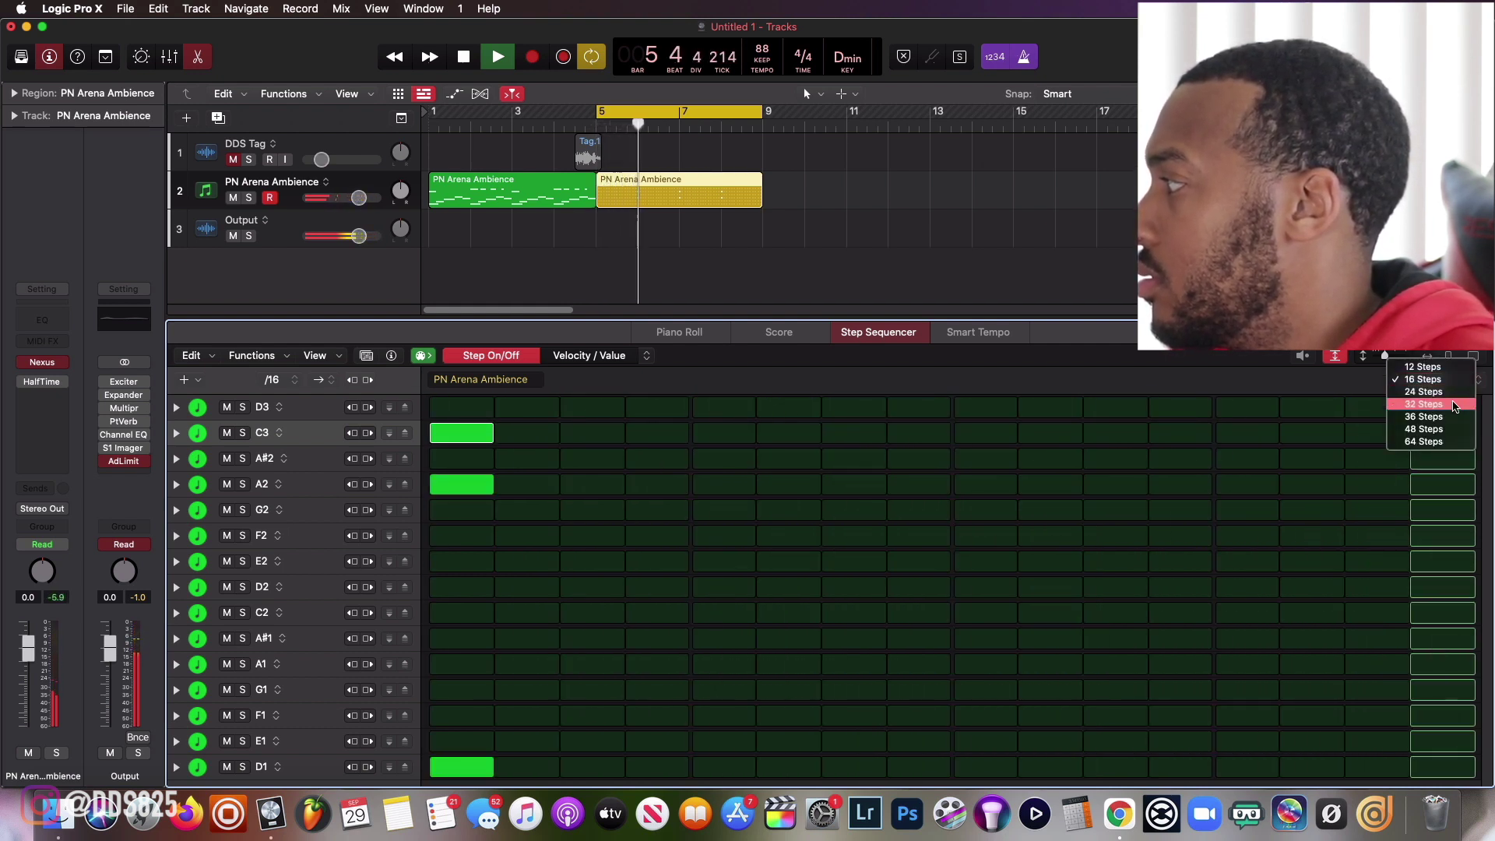
pyautogui.click(1453, 406)
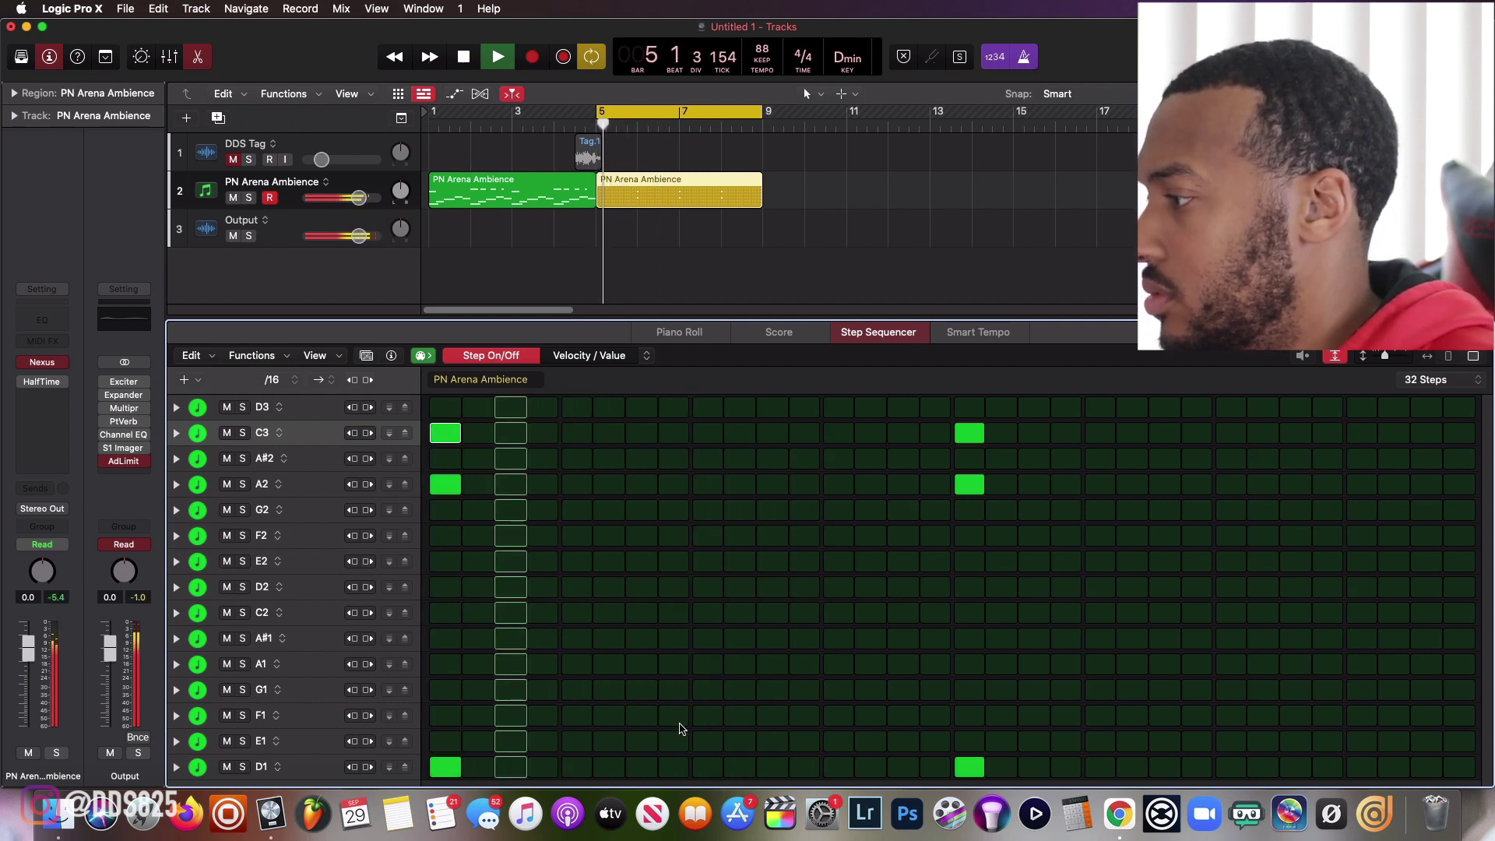
# Add an F1-D2-G2 chord on step 9 and C2-G2-D3 on step 25, then stop playback.
pyautogui.click(708, 715)
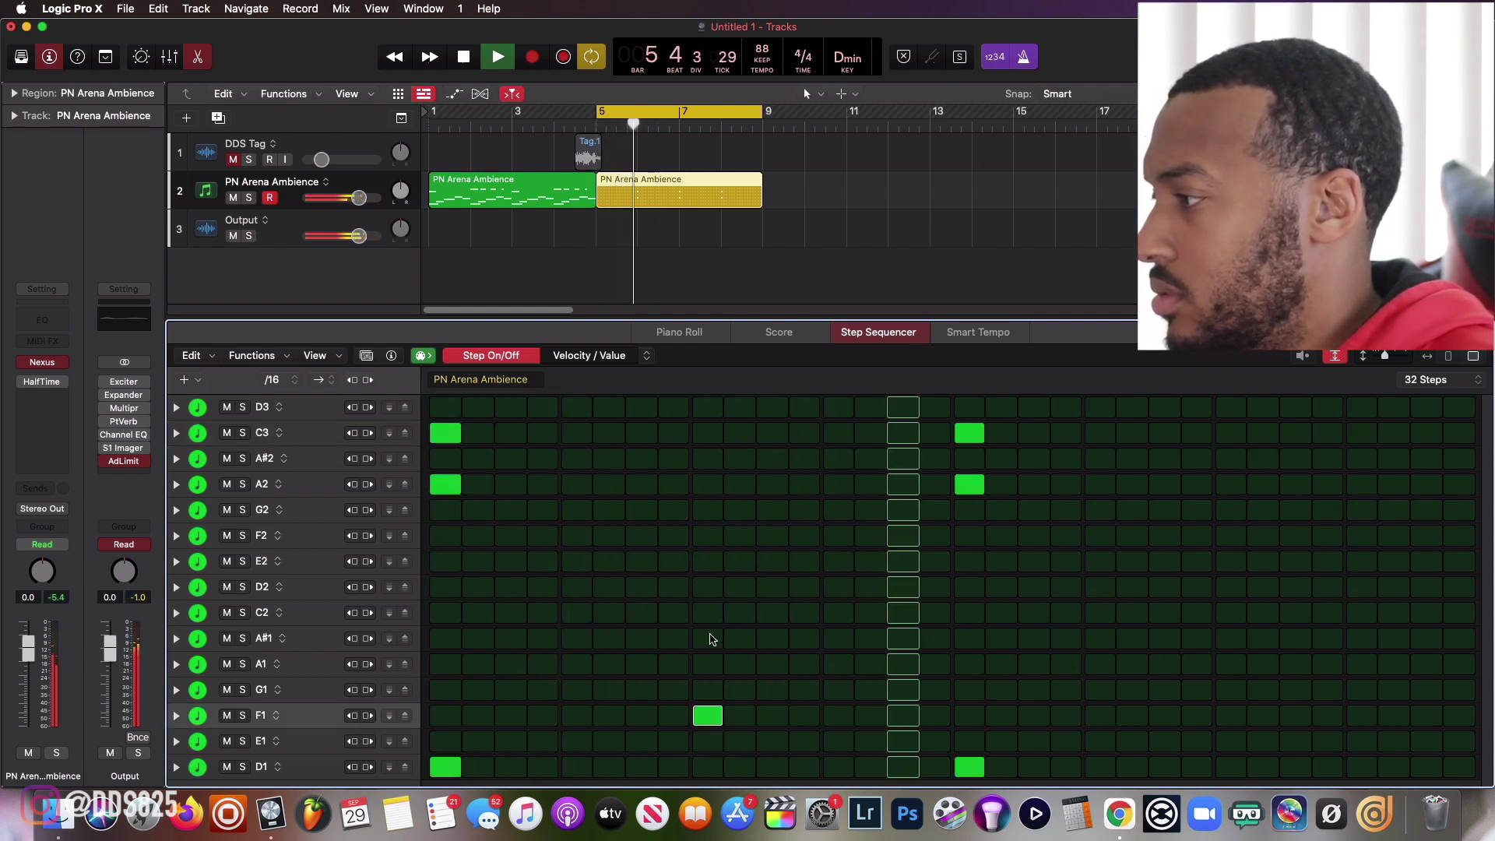
pyautogui.click(709, 511)
pyautogui.click(708, 587)
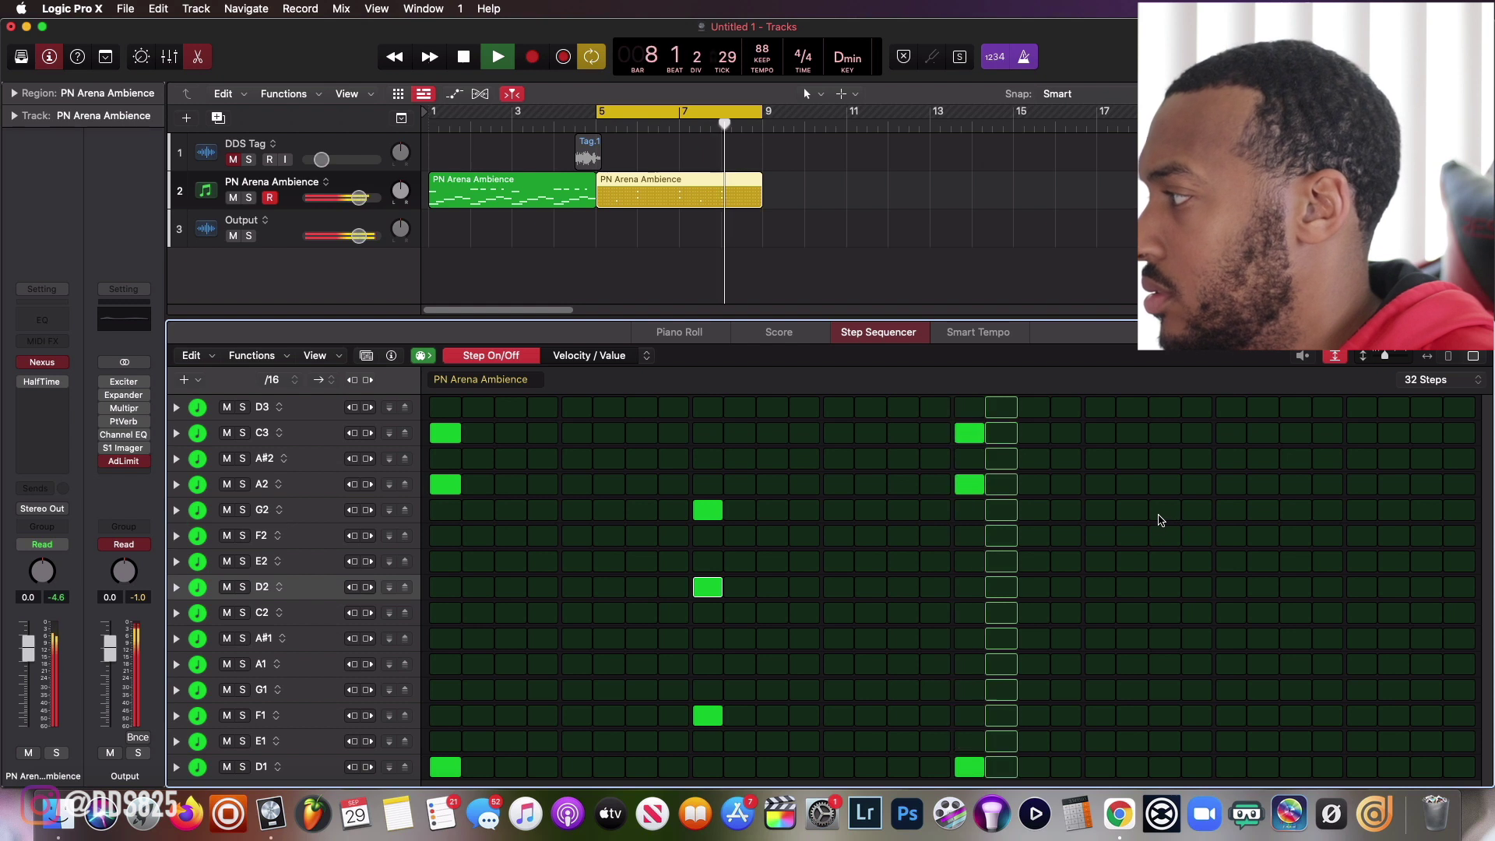
pyautogui.click(1233, 409)
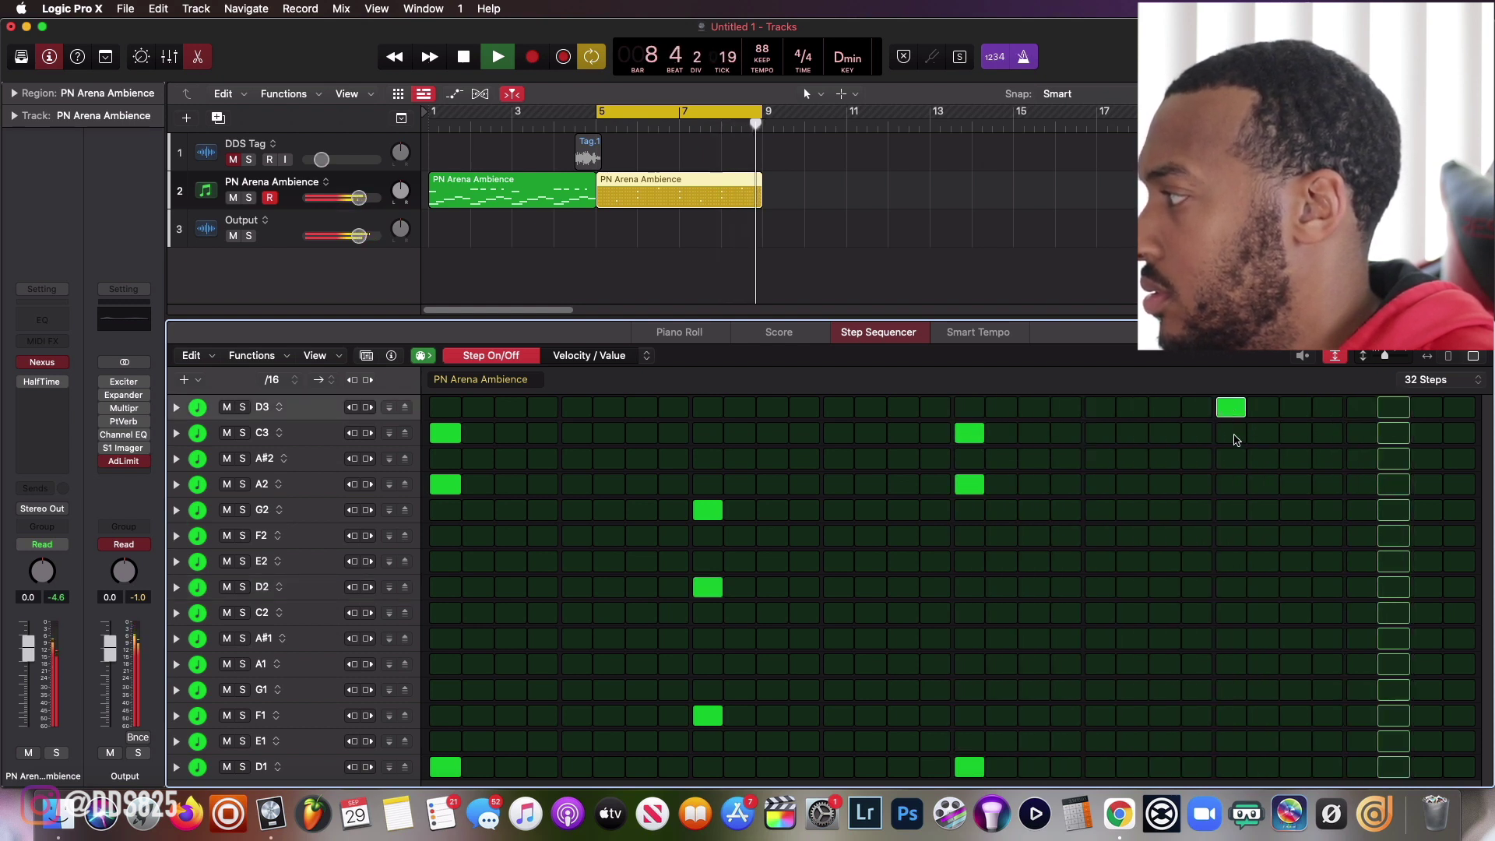
pyautogui.click(1232, 510)
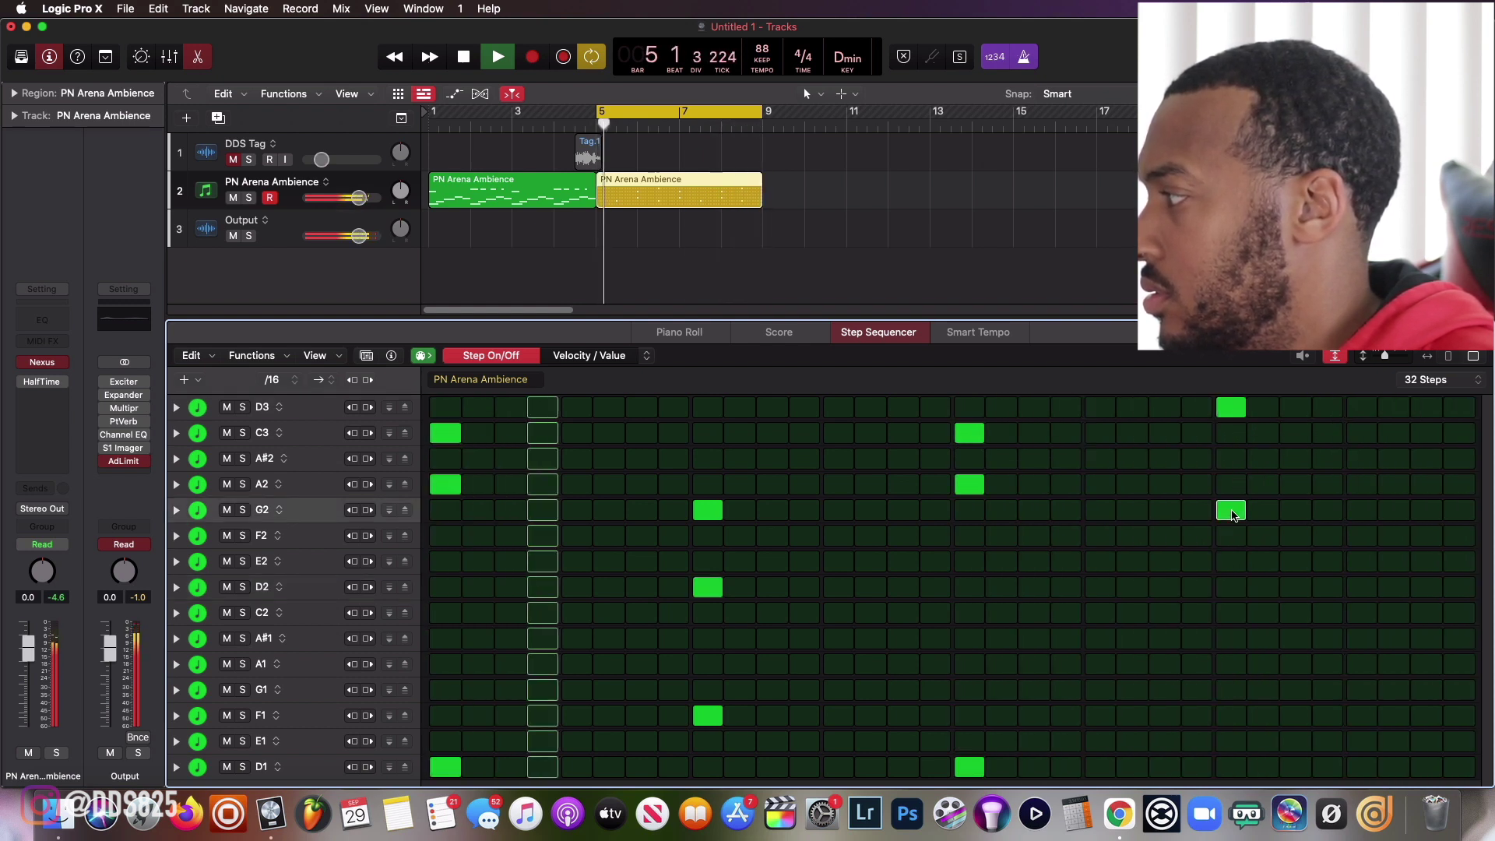
pyautogui.click(1233, 613)
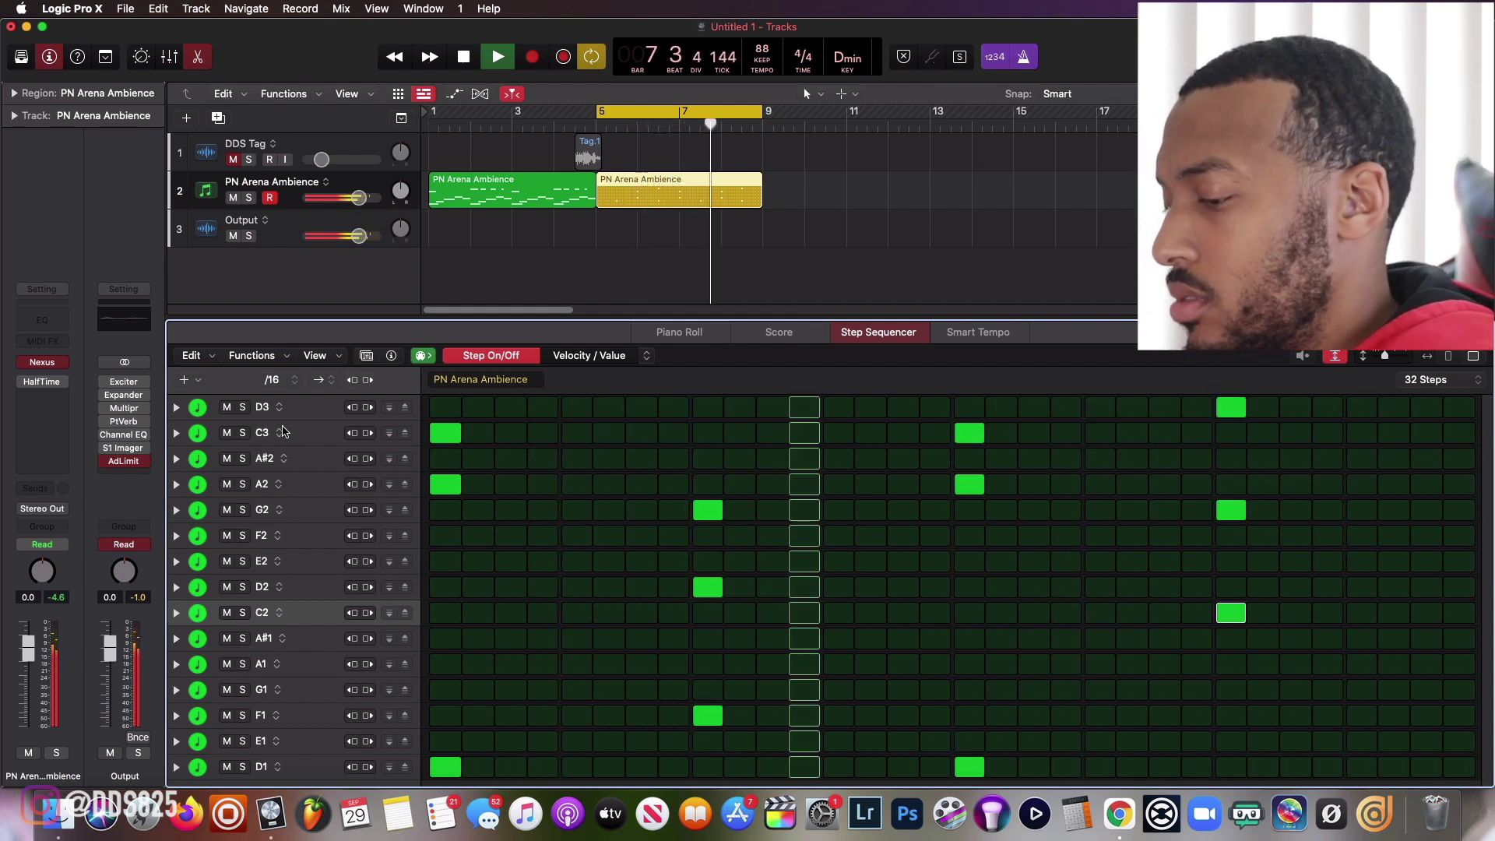
pyautogui.press('space')
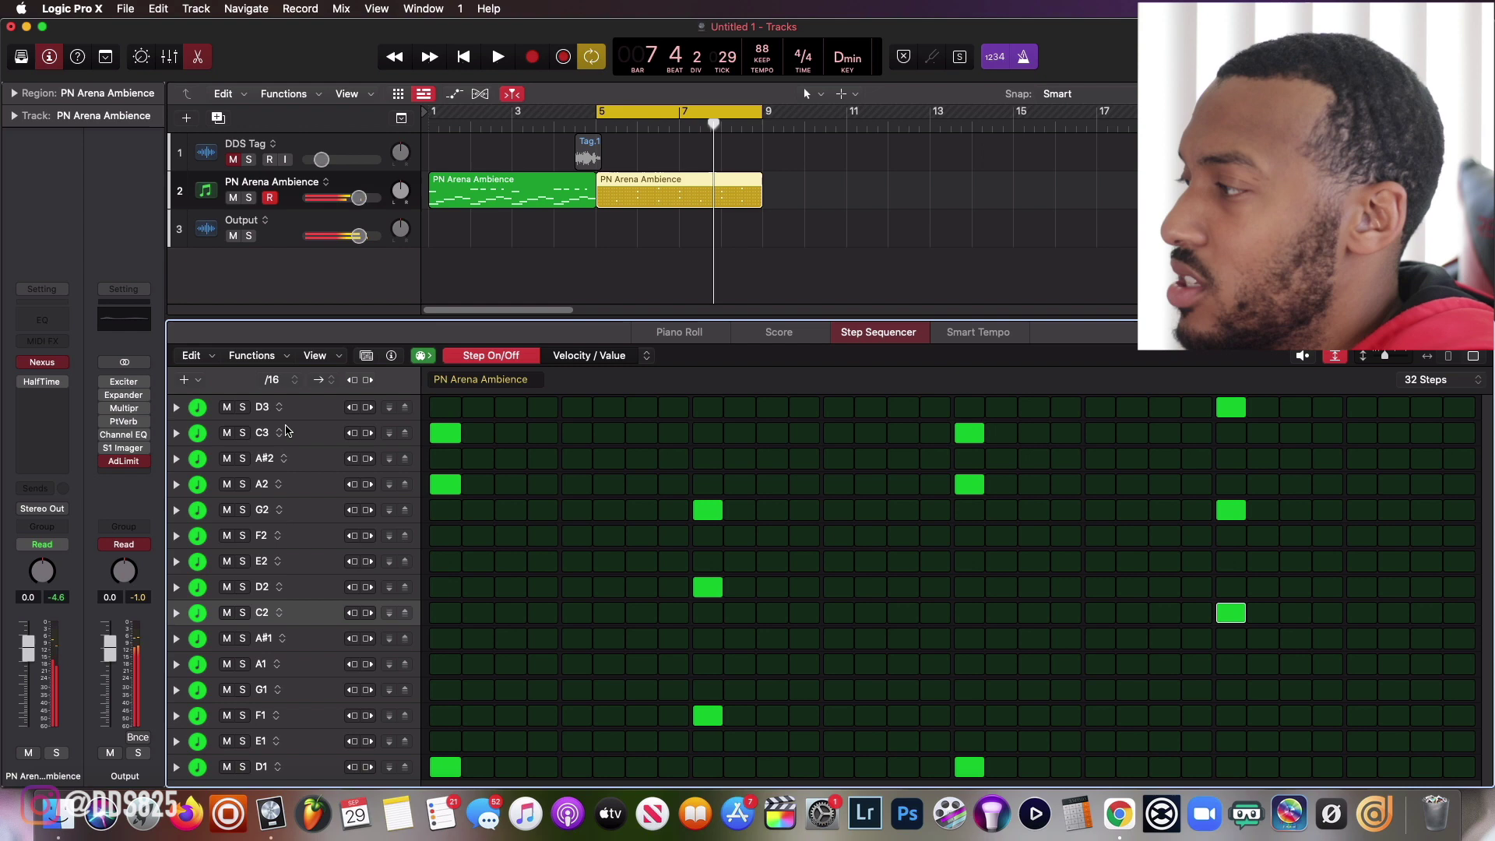
# Convert the bar-5 pattern region into a regular MIDI region and reselect it.
pyautogui.rightClick(668, 193)
pyautogui.click(677, 201)
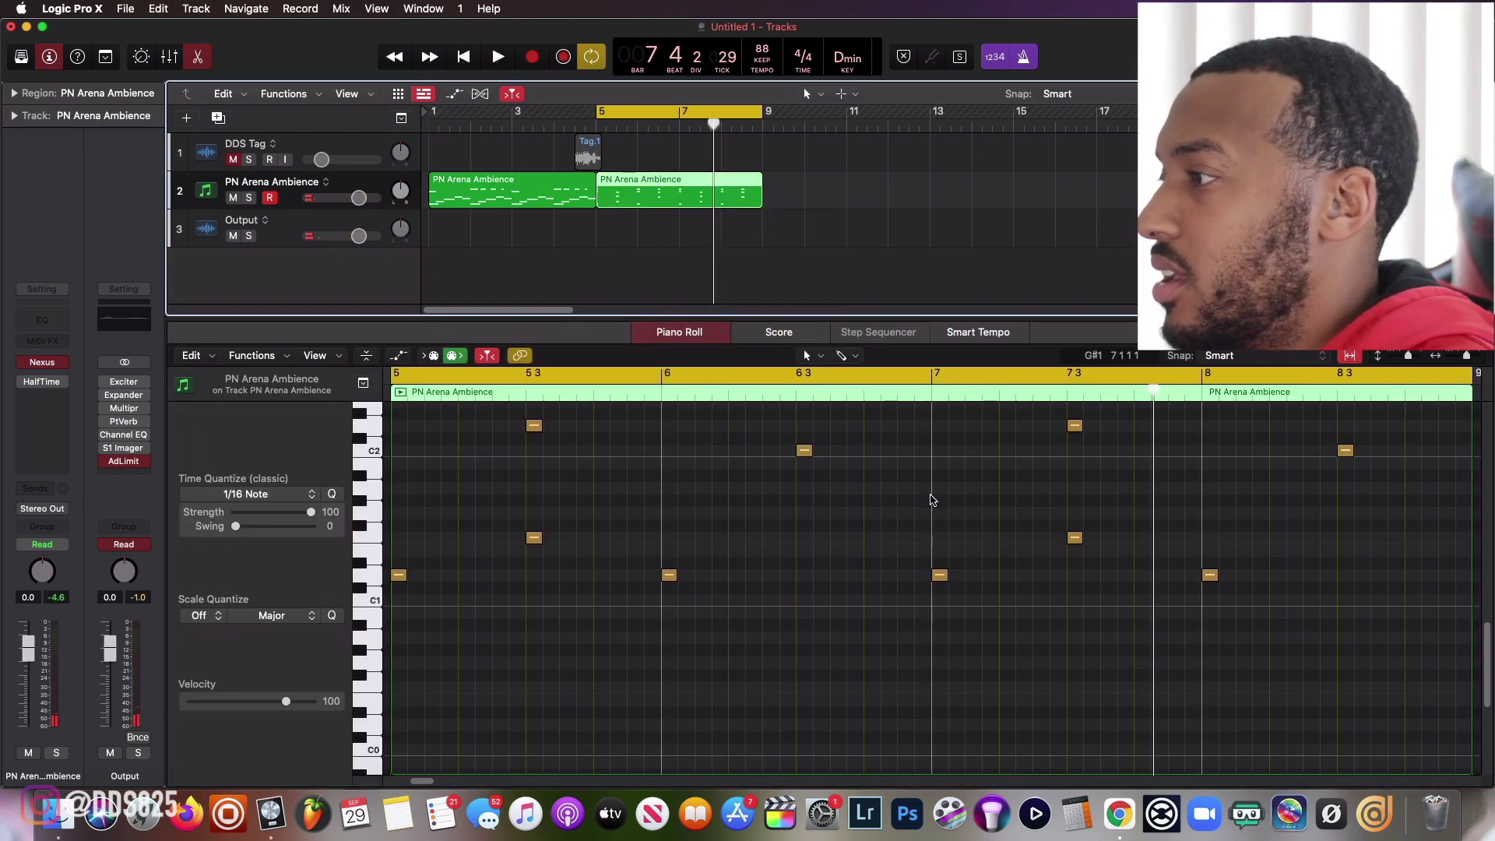
pyautogui.press('super+a')
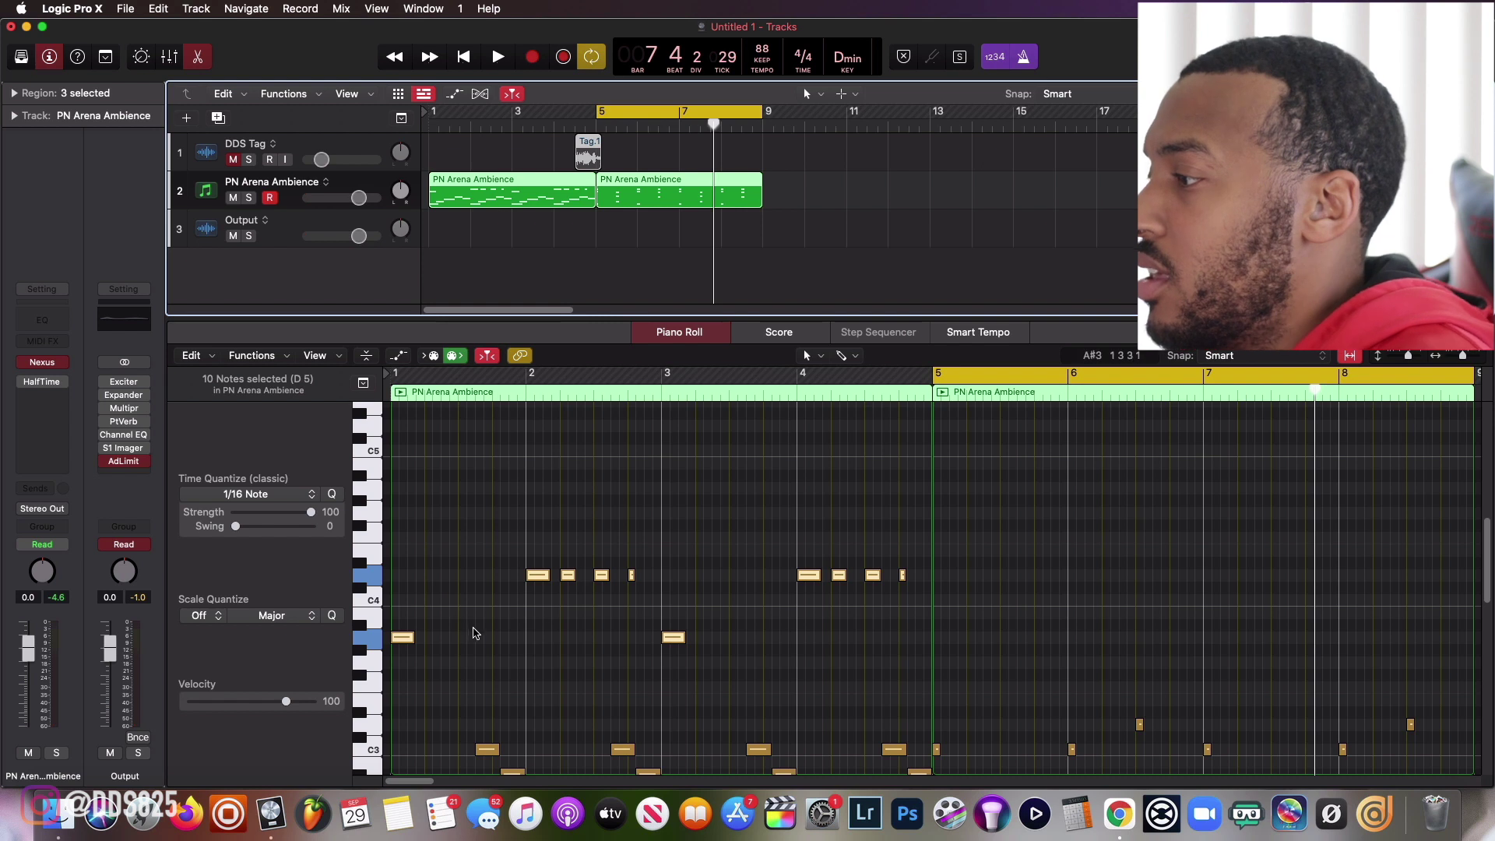
pyautogui.scroll(-3, 1172, 574)
pyautogui.click(940, 507)
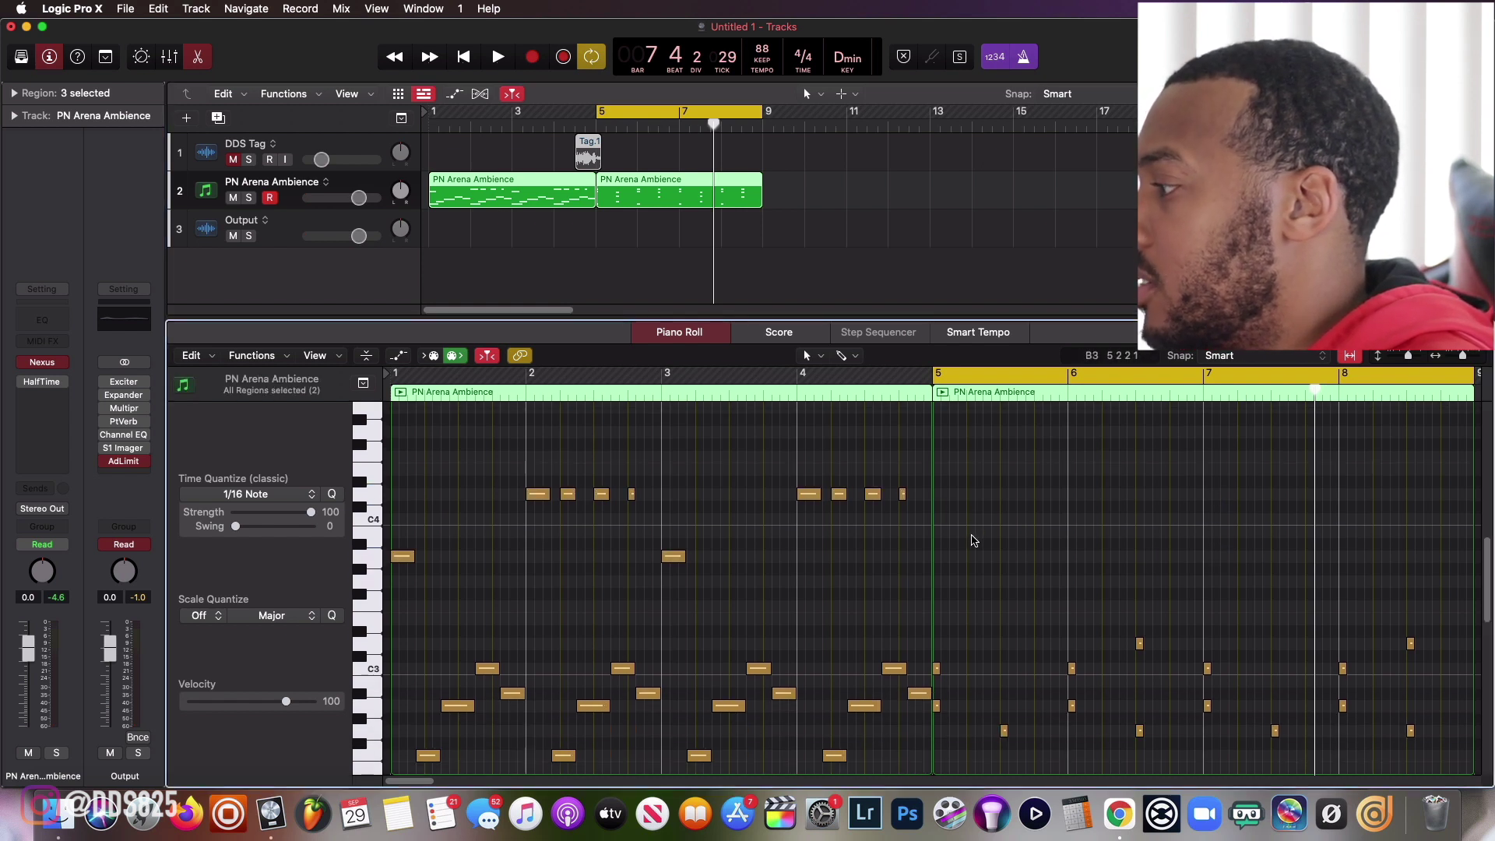
pyautogui.click(668, 213)
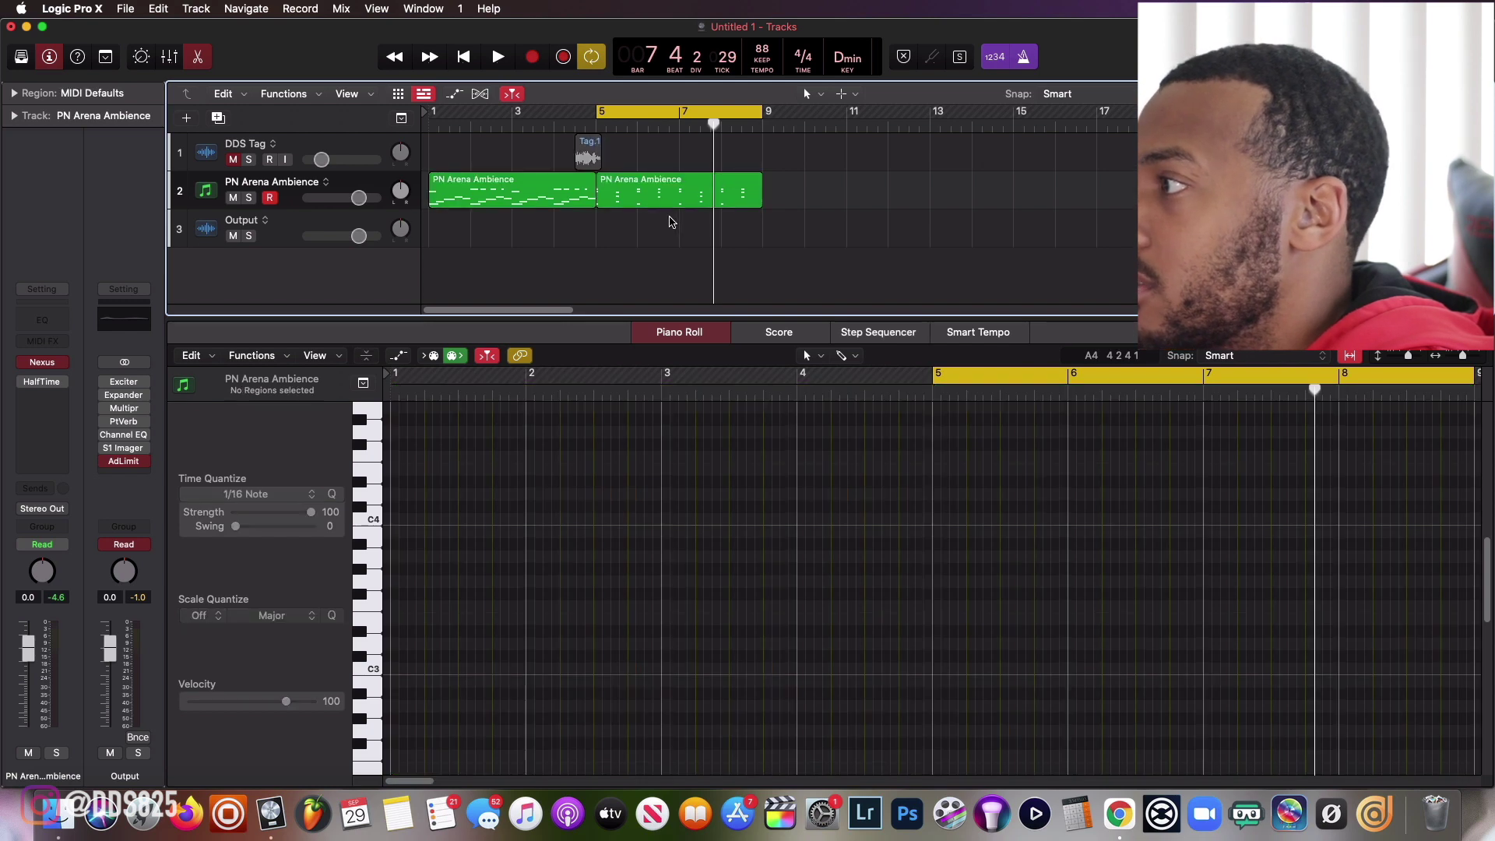
pyautogui.click(659, 201)
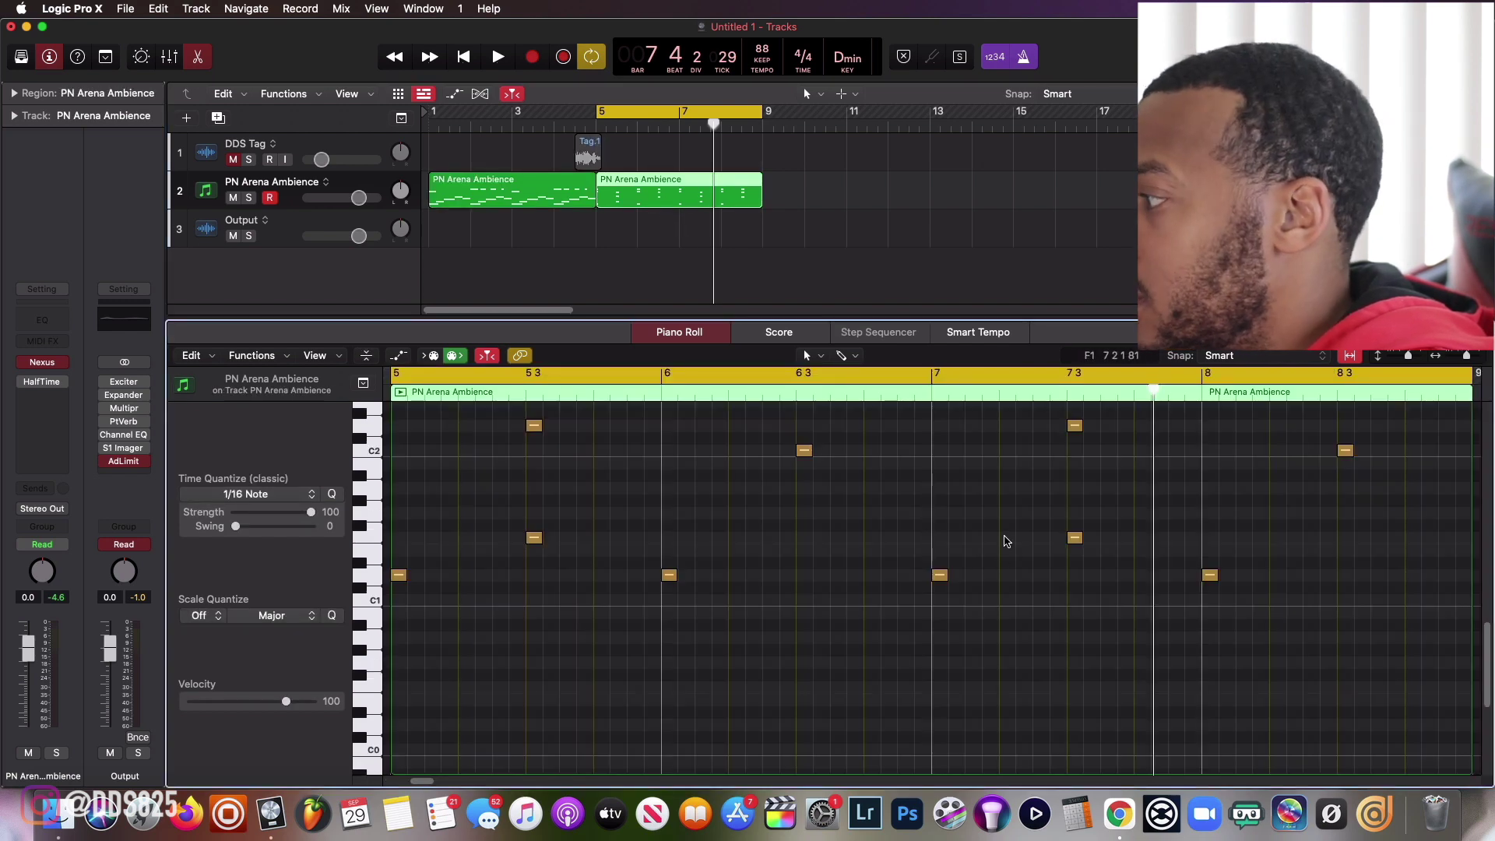
# Stretch all 24 chord notes to two beats long and play back from bar 5.
pyautogui.press('super+a')
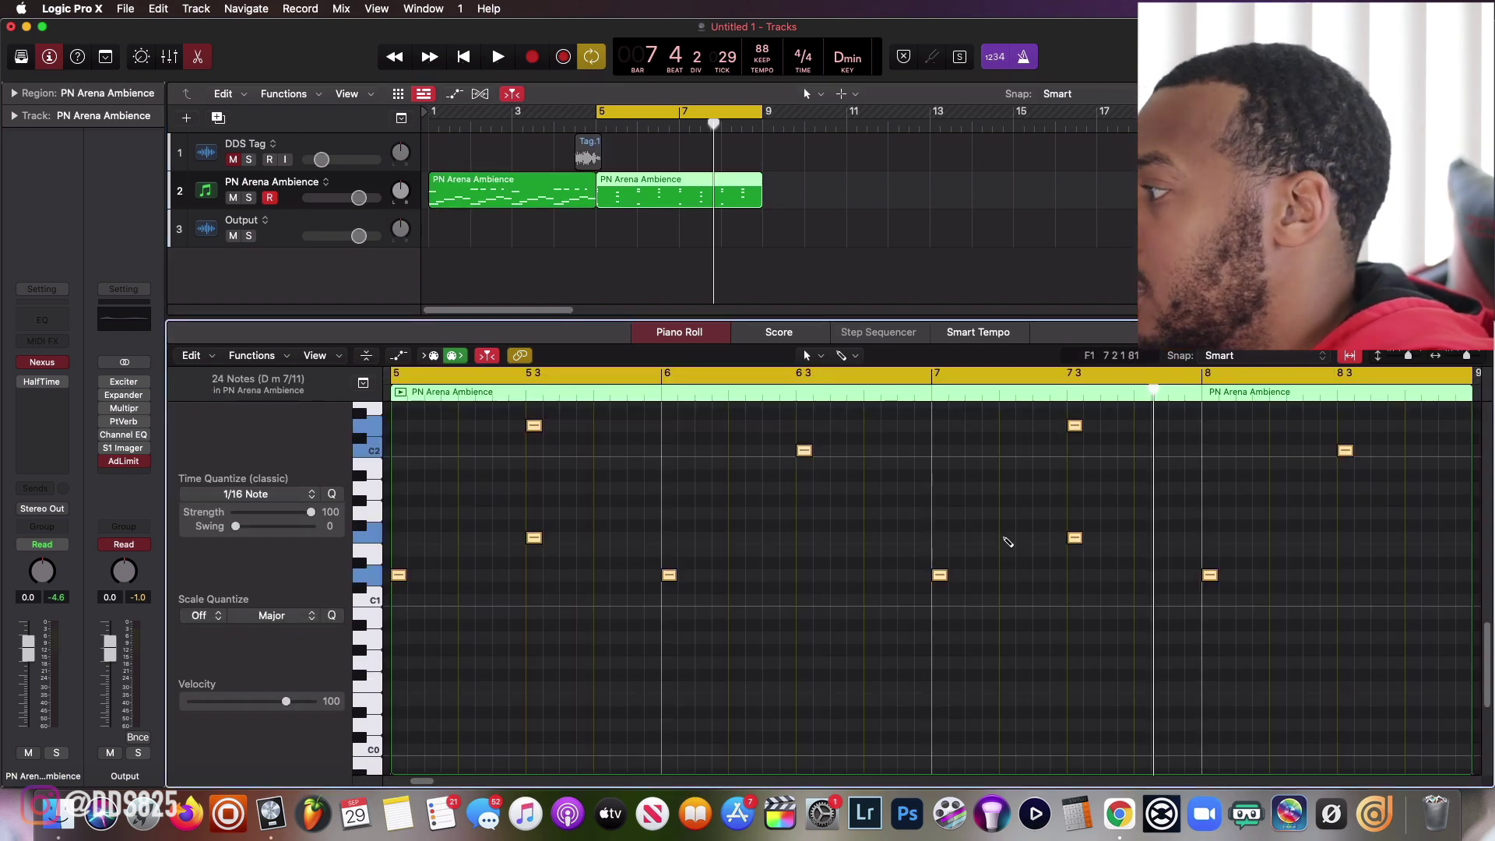
pyautogui.scroll(10, 970, 540)
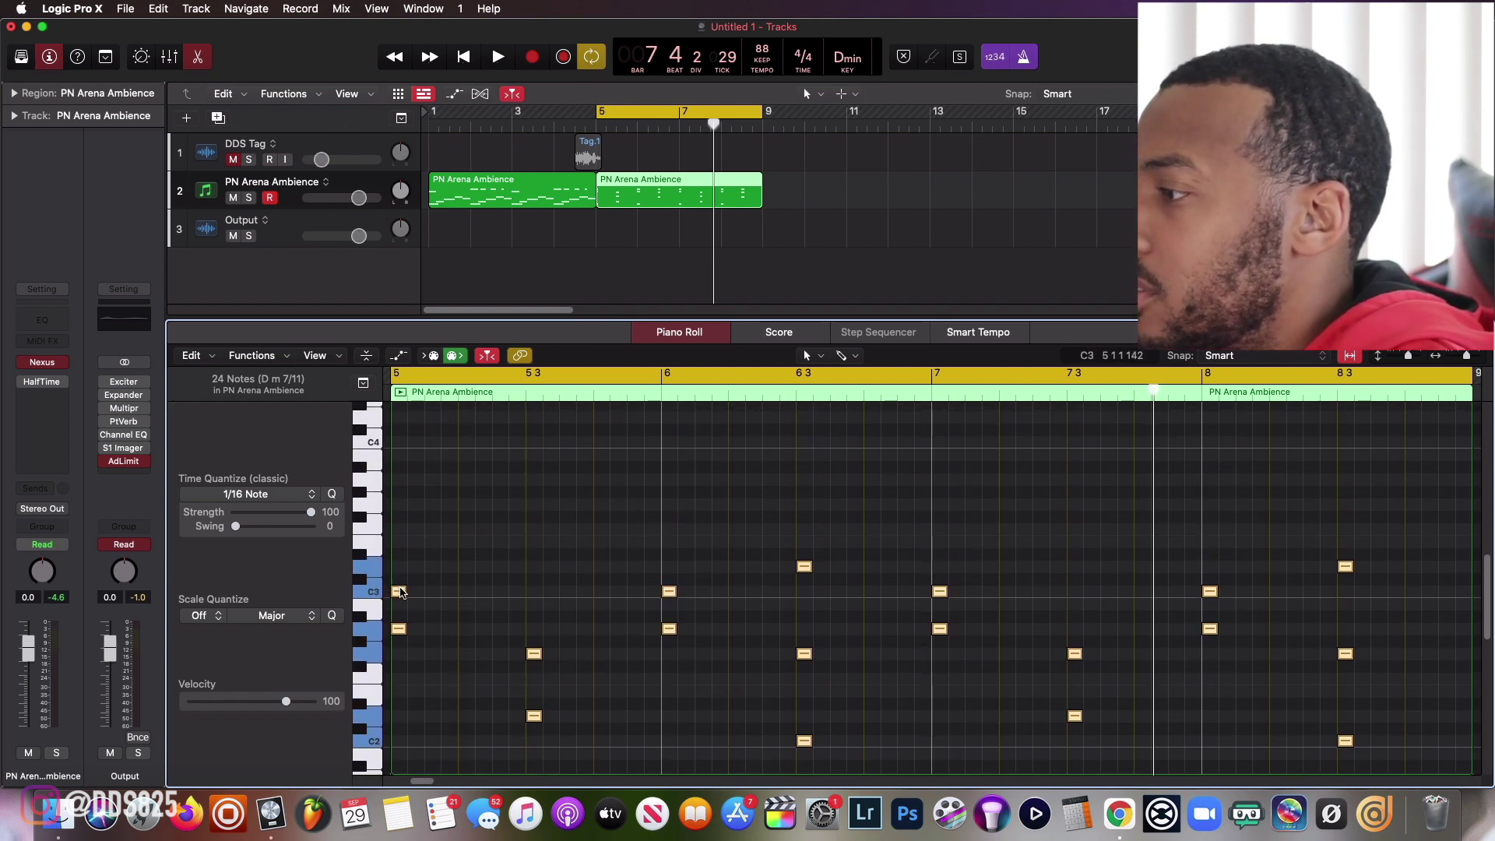
pyautogui.moveTo(402, 591); pyautogui.dragTo(522, 621)
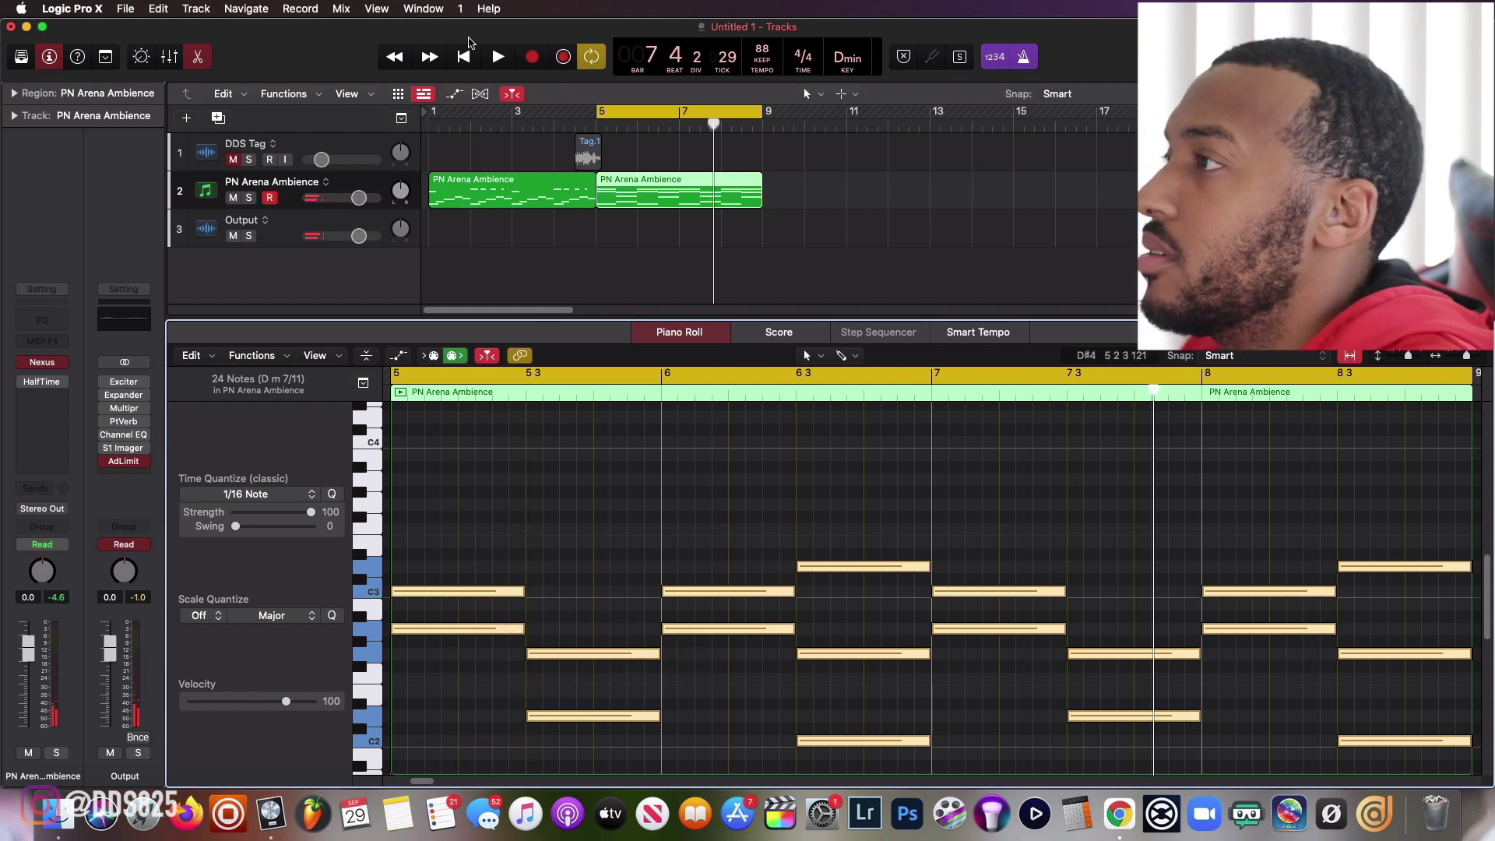
pyautogui.click(464, 56)
pyautogui.click(491, 56)
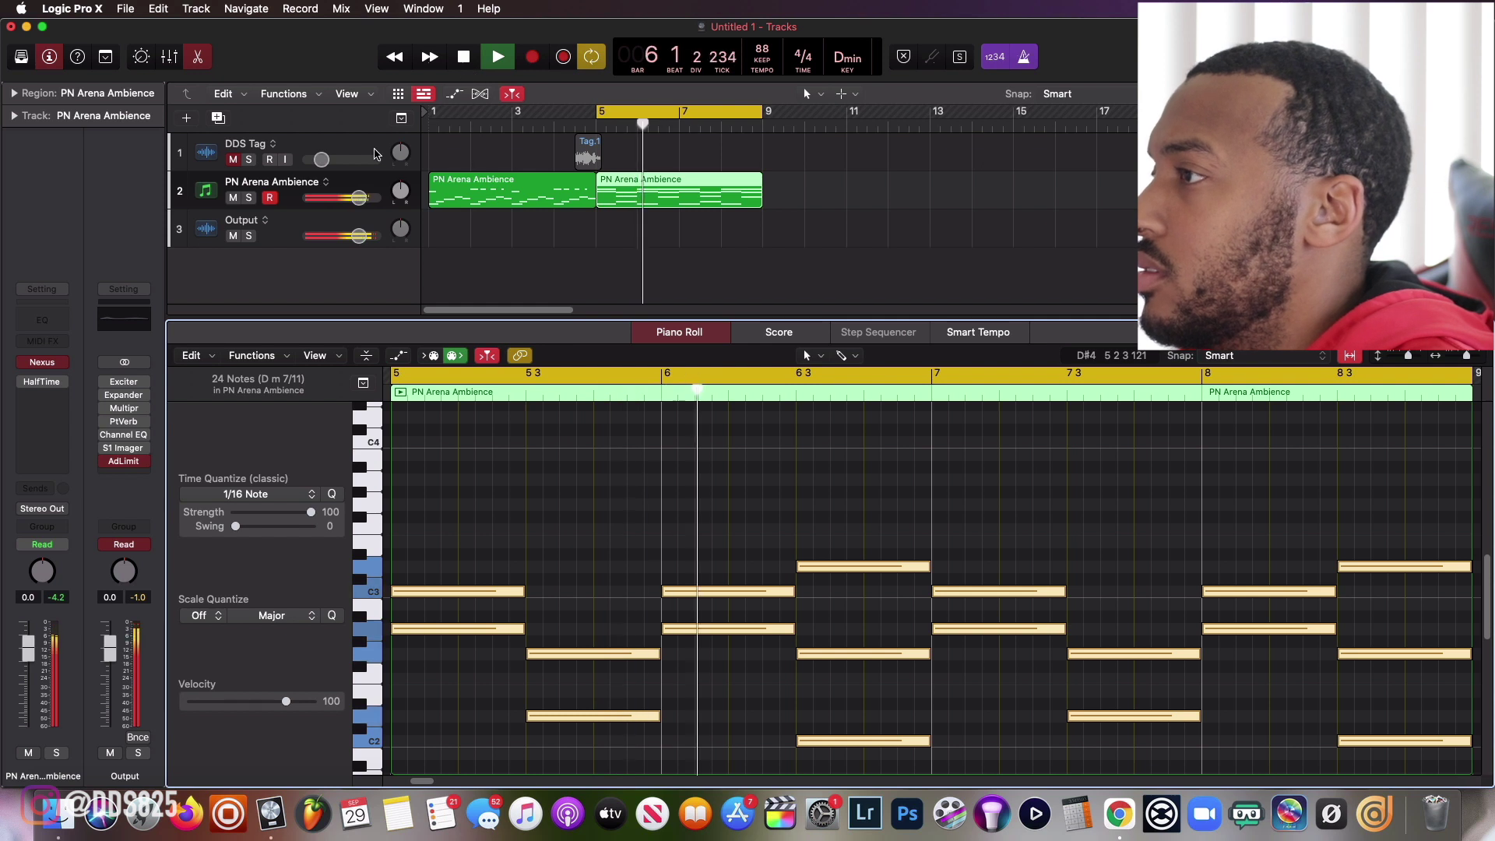
# Add a new track duplicating track 2's Nexus Arena Ambience instrument with Cmd+D, and stop playback.
pyautogui.rightClick(365, 185)
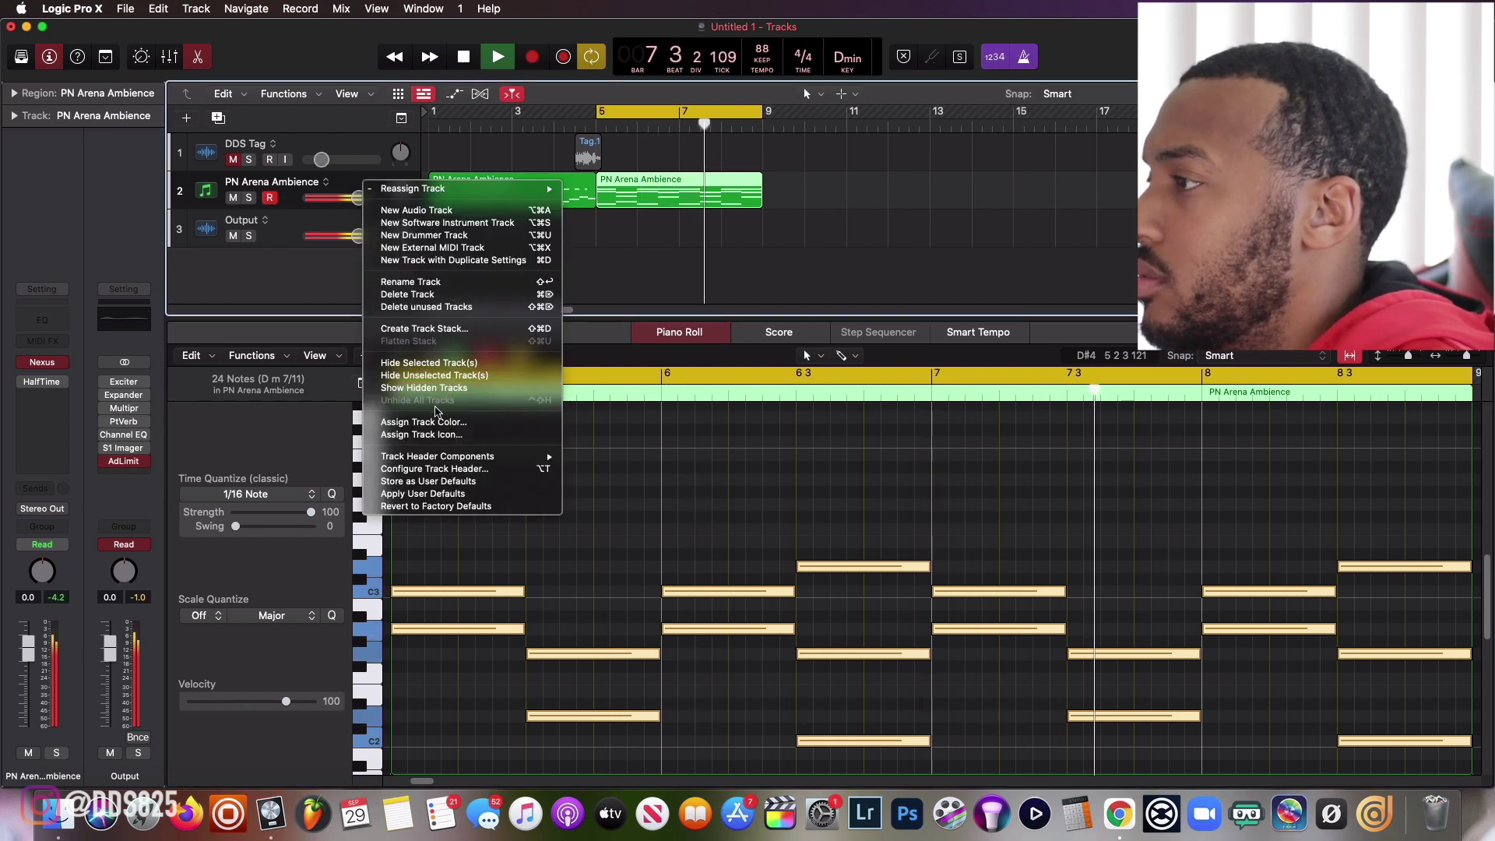
pyautogui.click(337, 182)
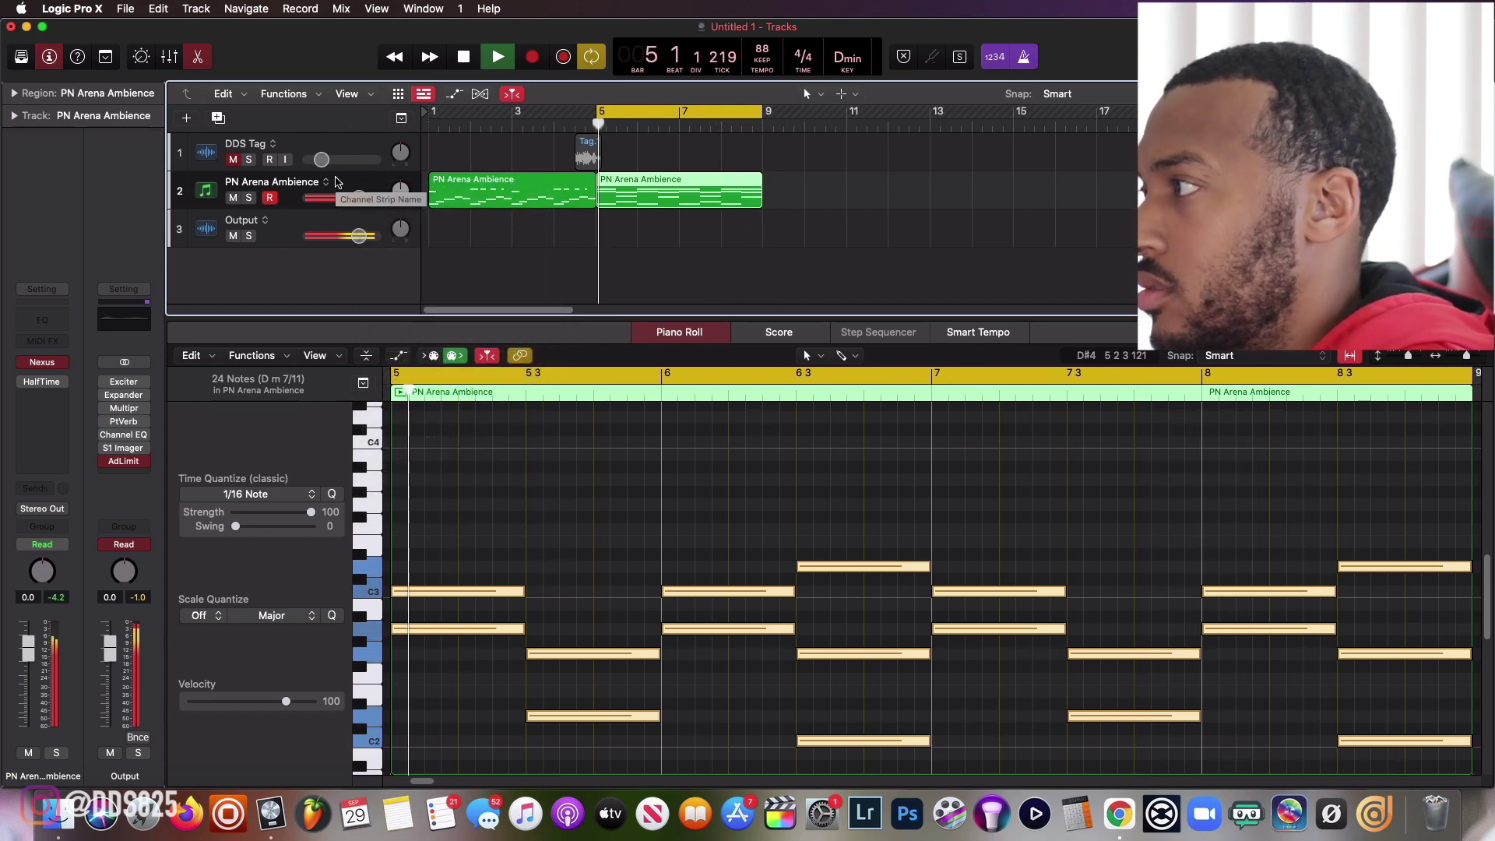
pyautogui.press('super+d')
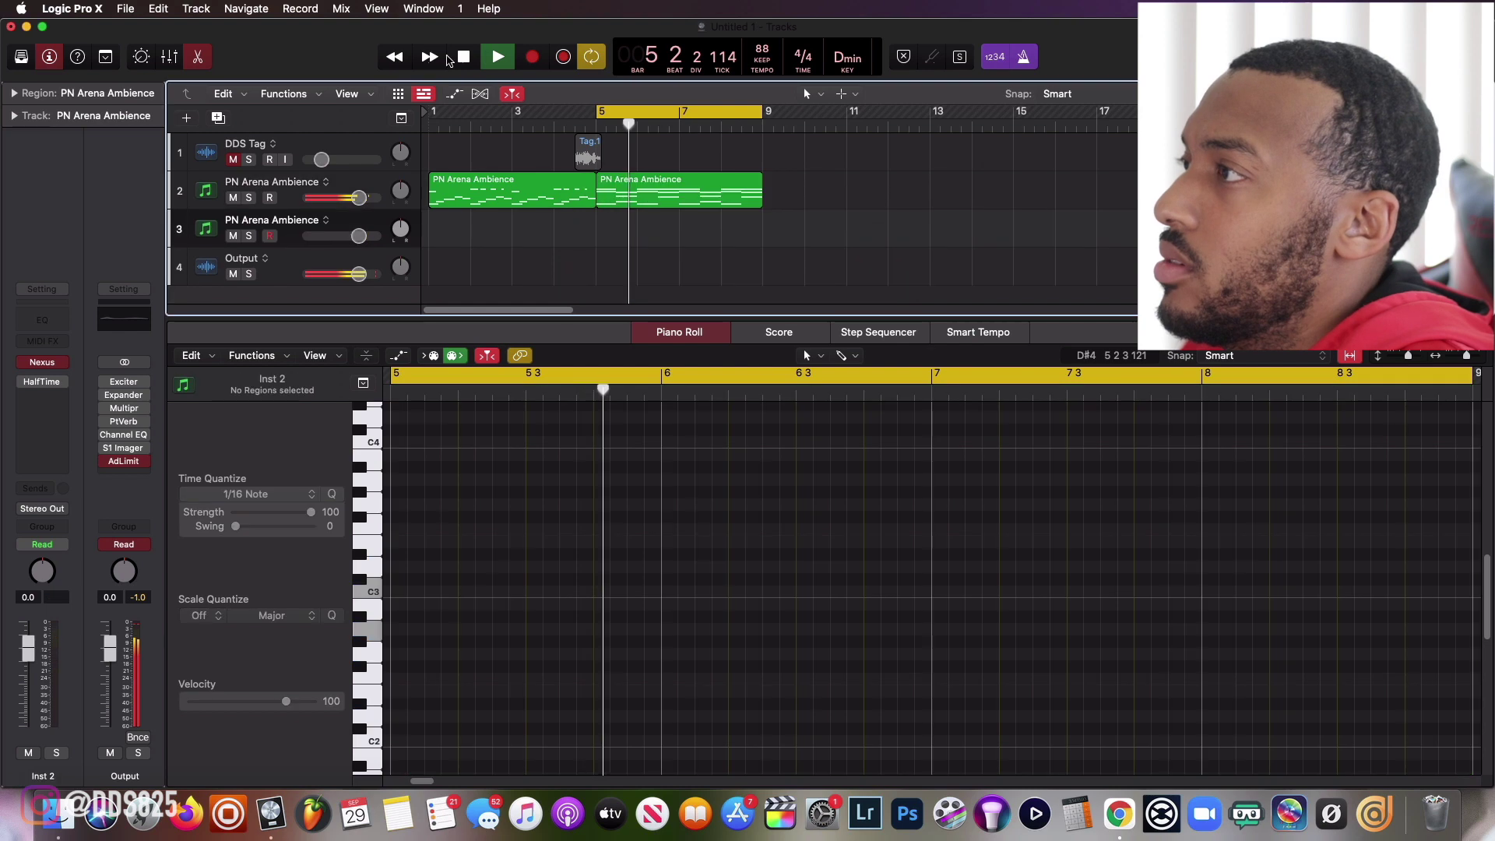
pyautogui.click(461, 58)
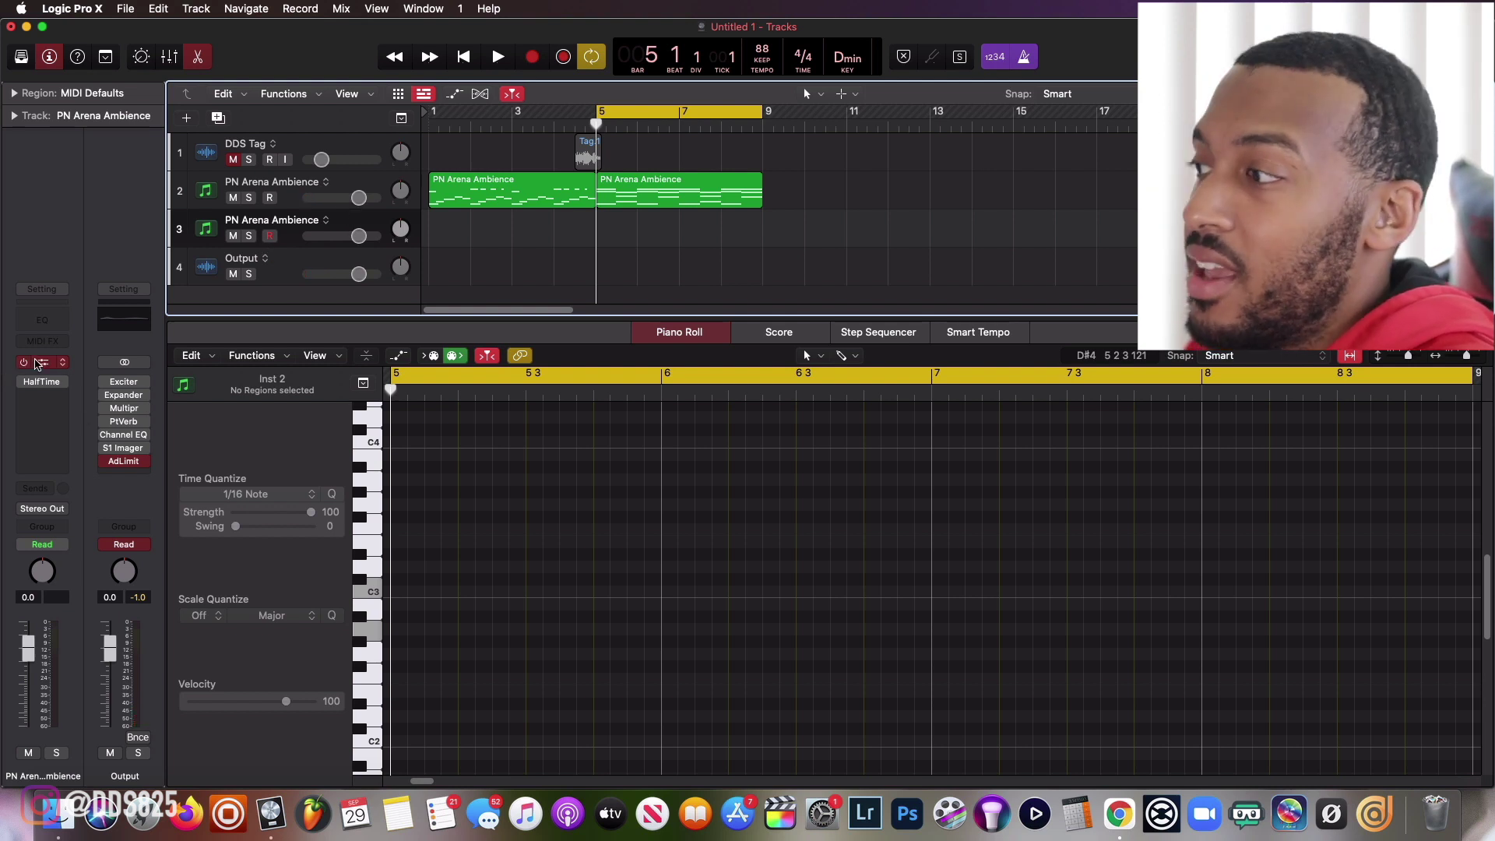
pyautogui.click(36, 364)
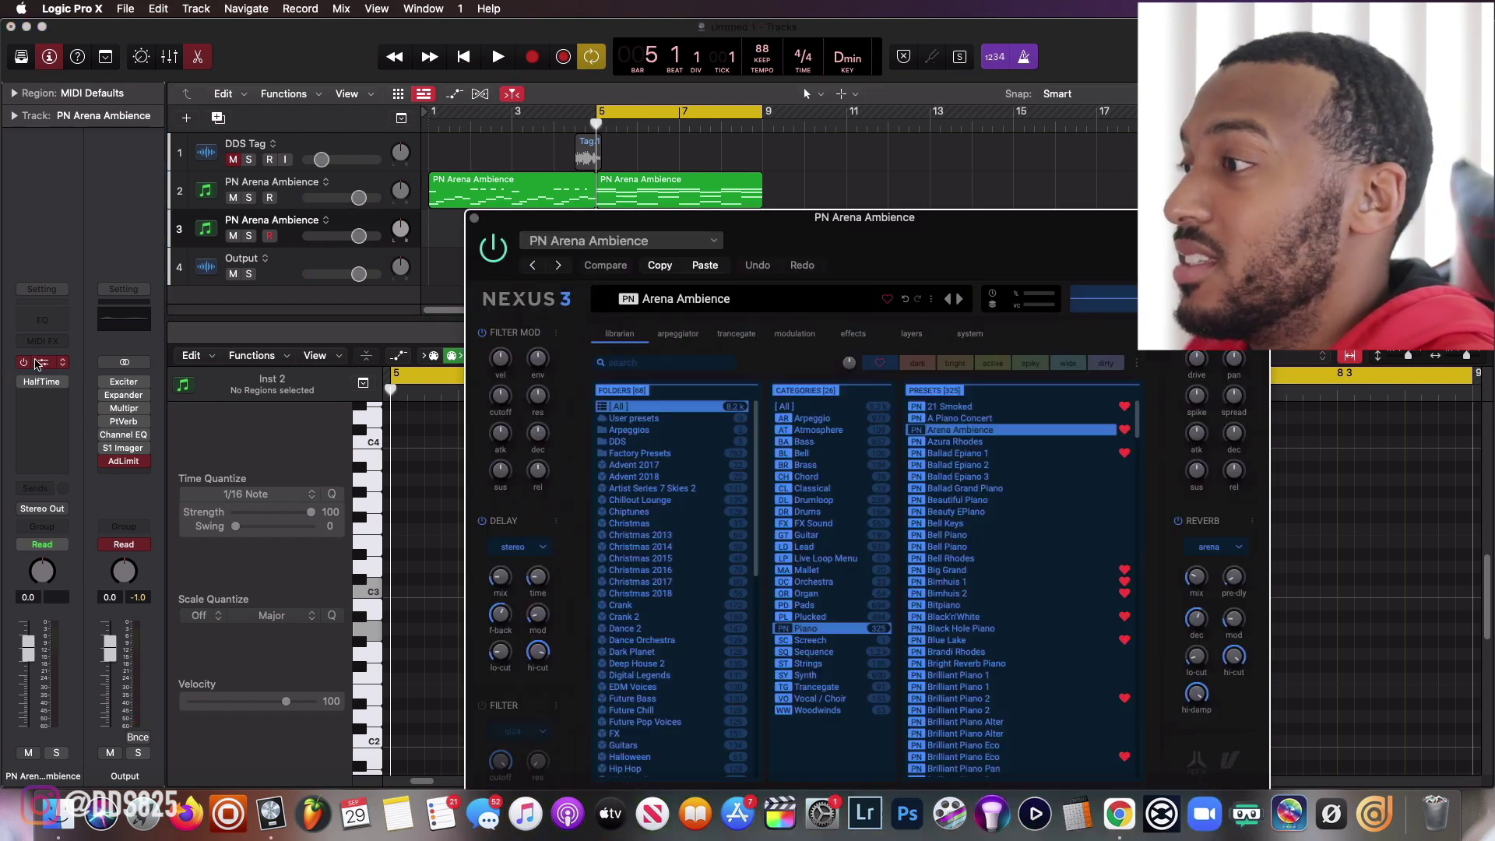
pyautogui.click(476, 219)
# Create a pattern region in track 3's empty lane and drag it toward bar 5.
pyautogui.rightClick(658, 223)
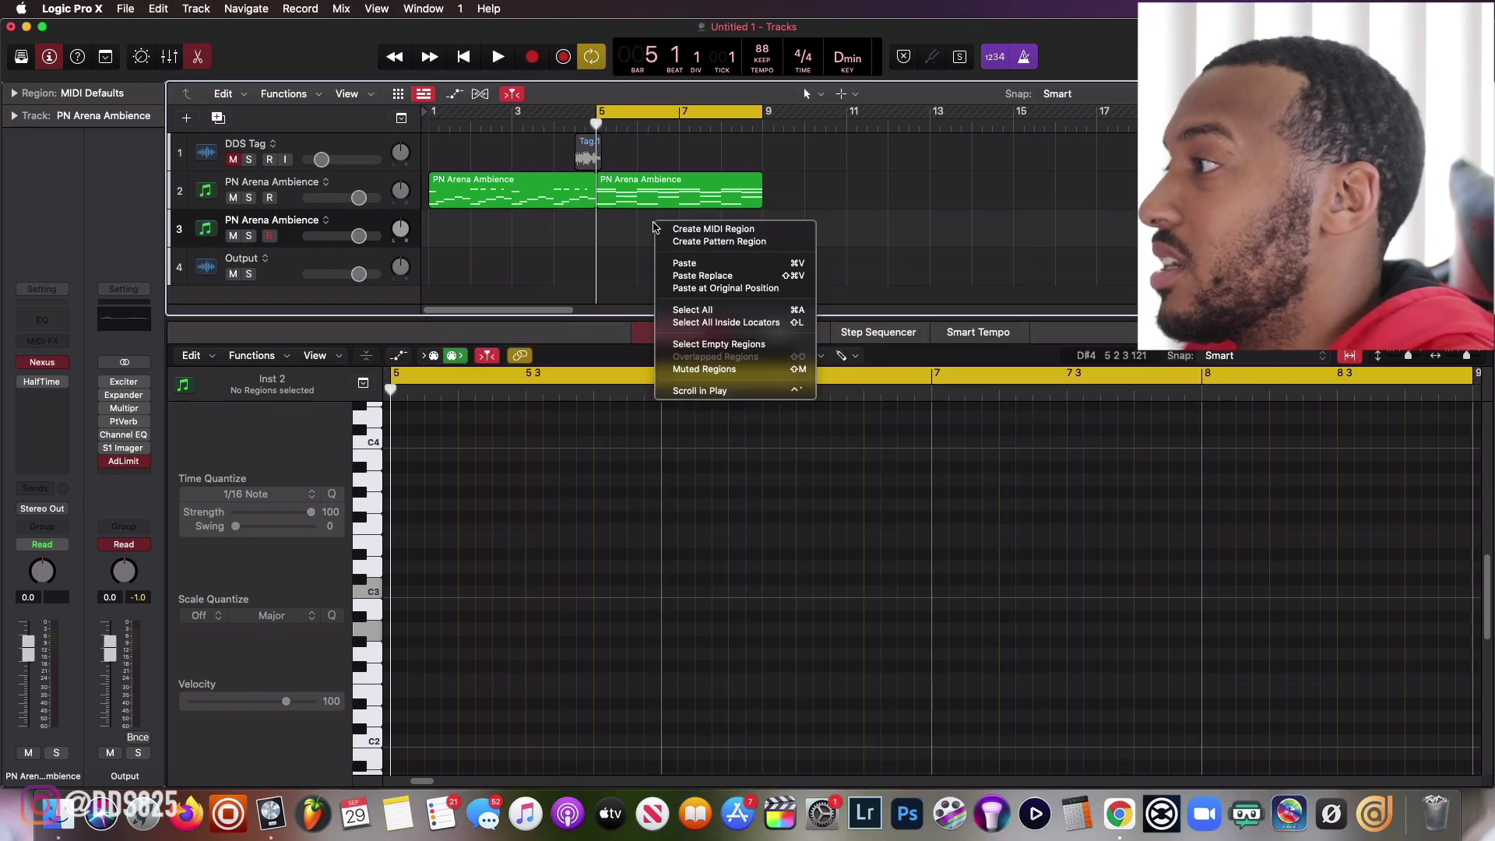
pyautogui.click(690, 243)
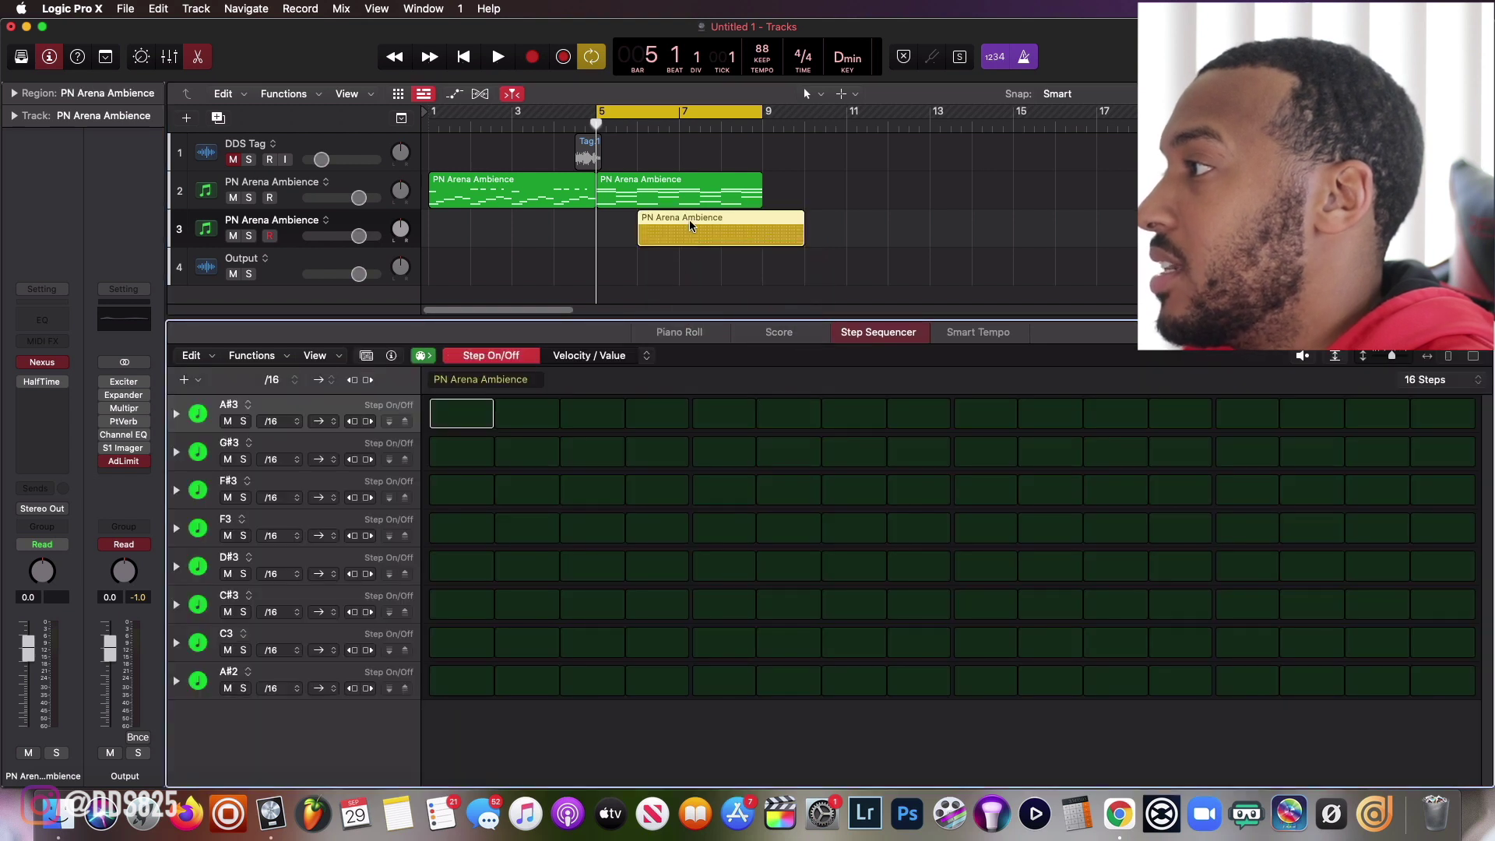
pyautogui.moveTo(689, 219); pyautogui.dragTo(613, 213)
pyautogui.click(782, 227)
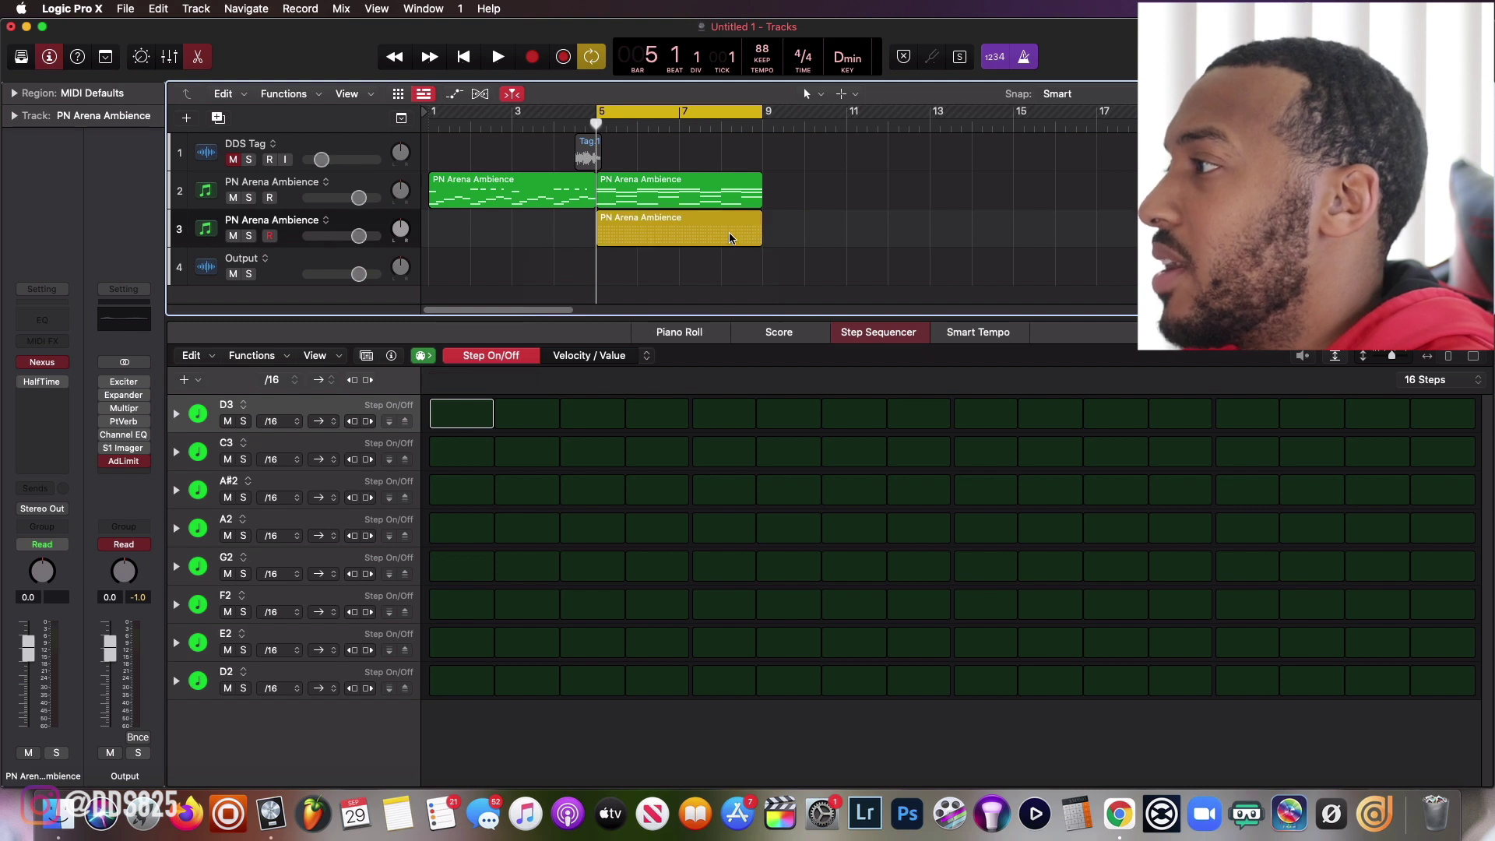
pyautogui.click(722, 232)
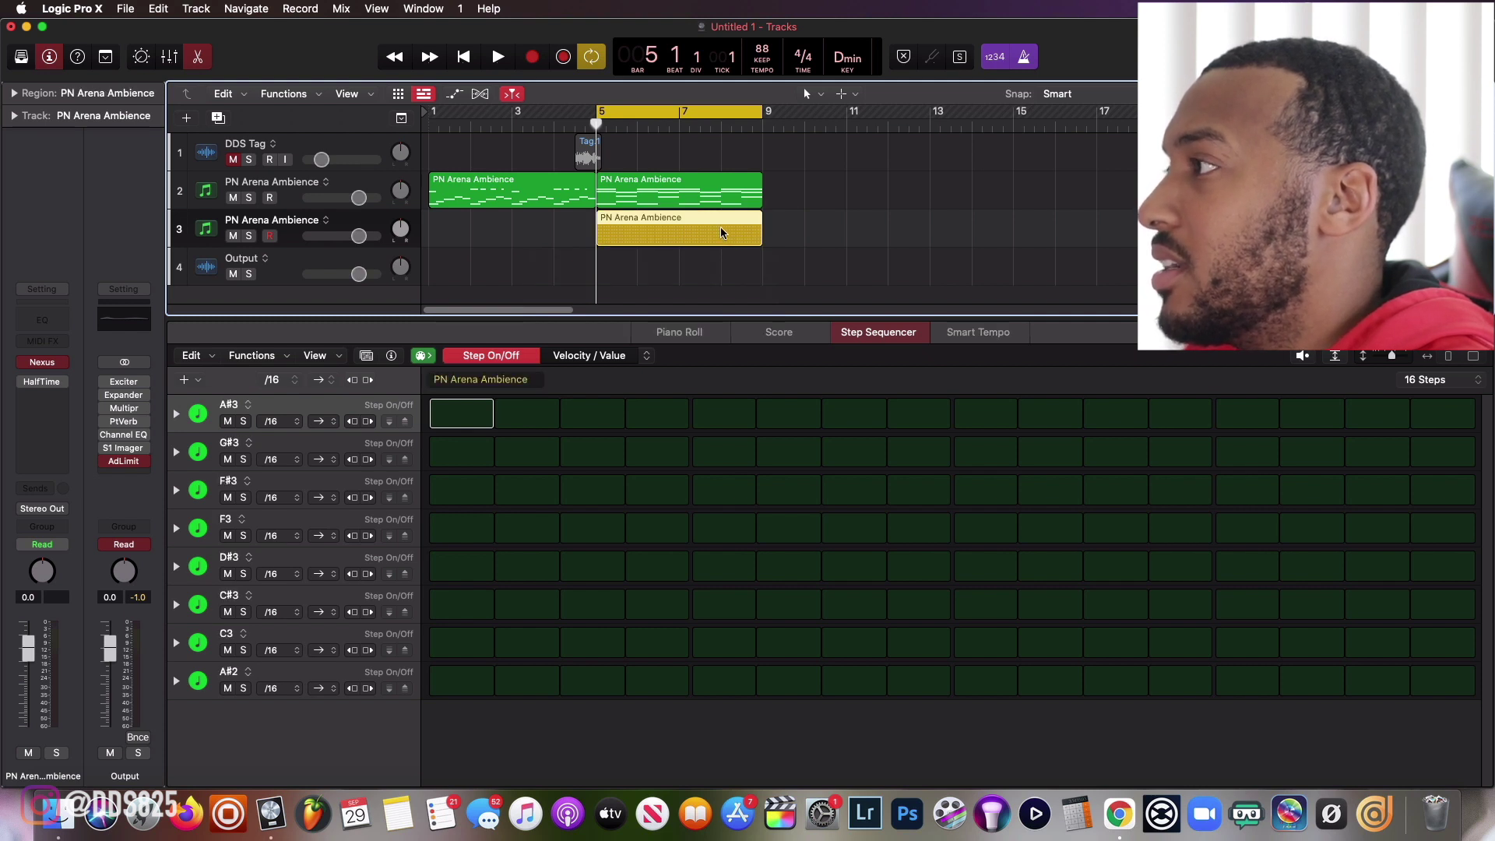
# Delete that region and create a fresh pattern region at bar 5, leaving it selected.
pyautogui.press('Delete')
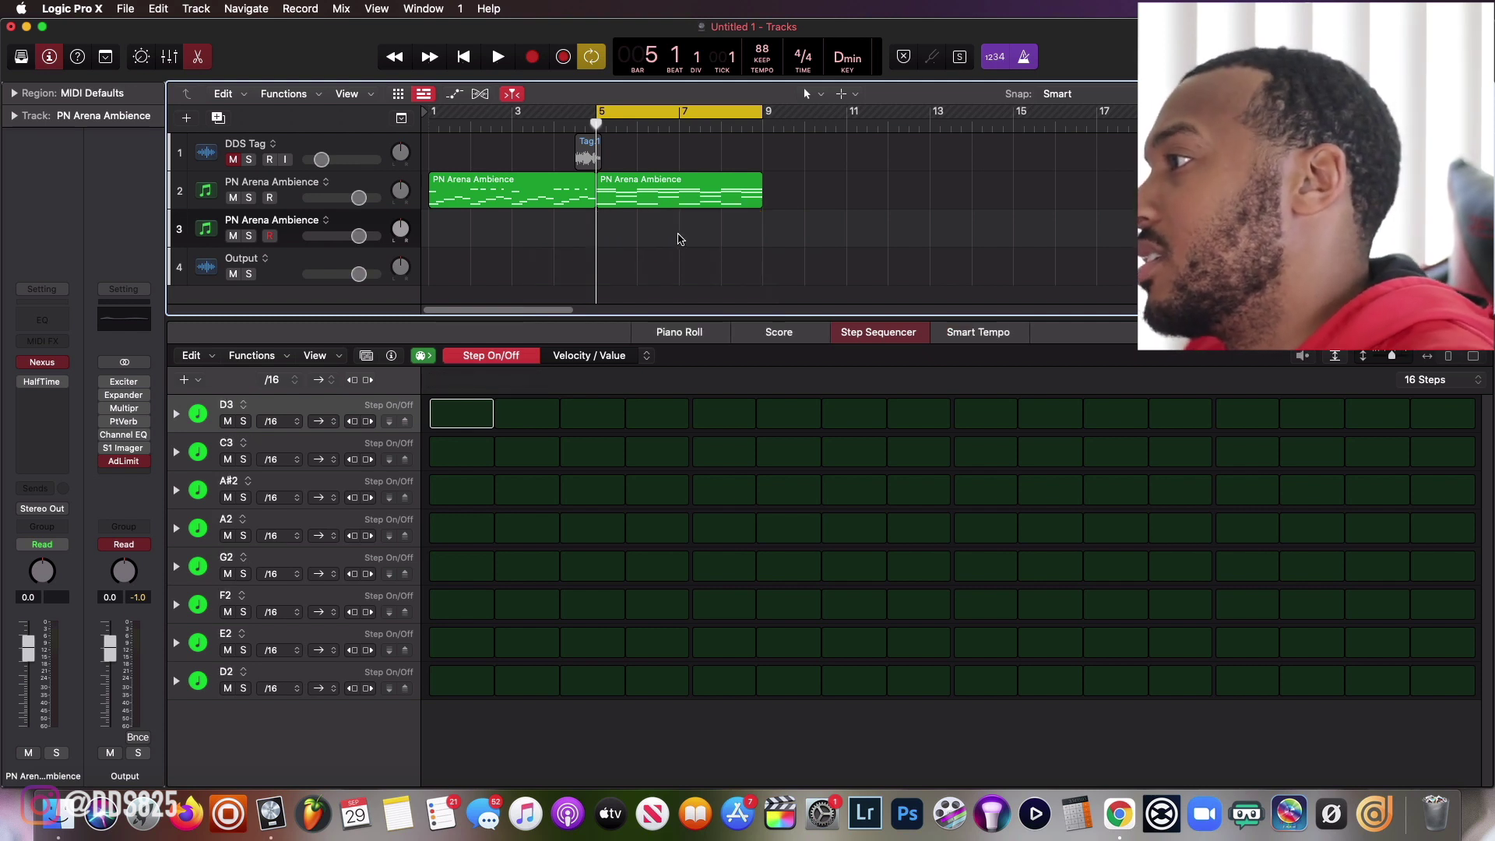
pyautogui.rightClick(622, 237)
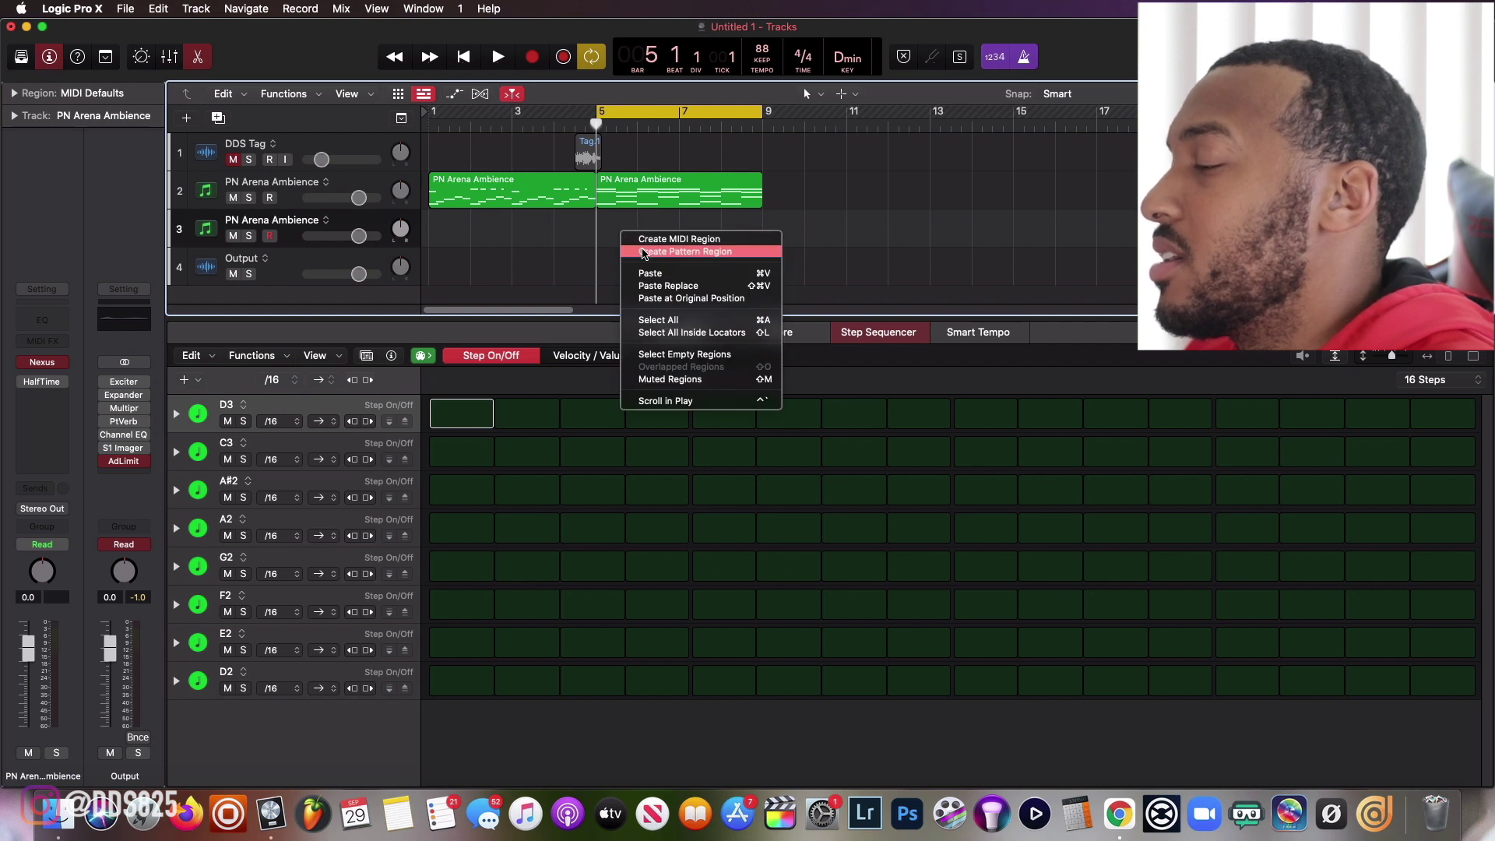
pyautogui.click(644, 253)
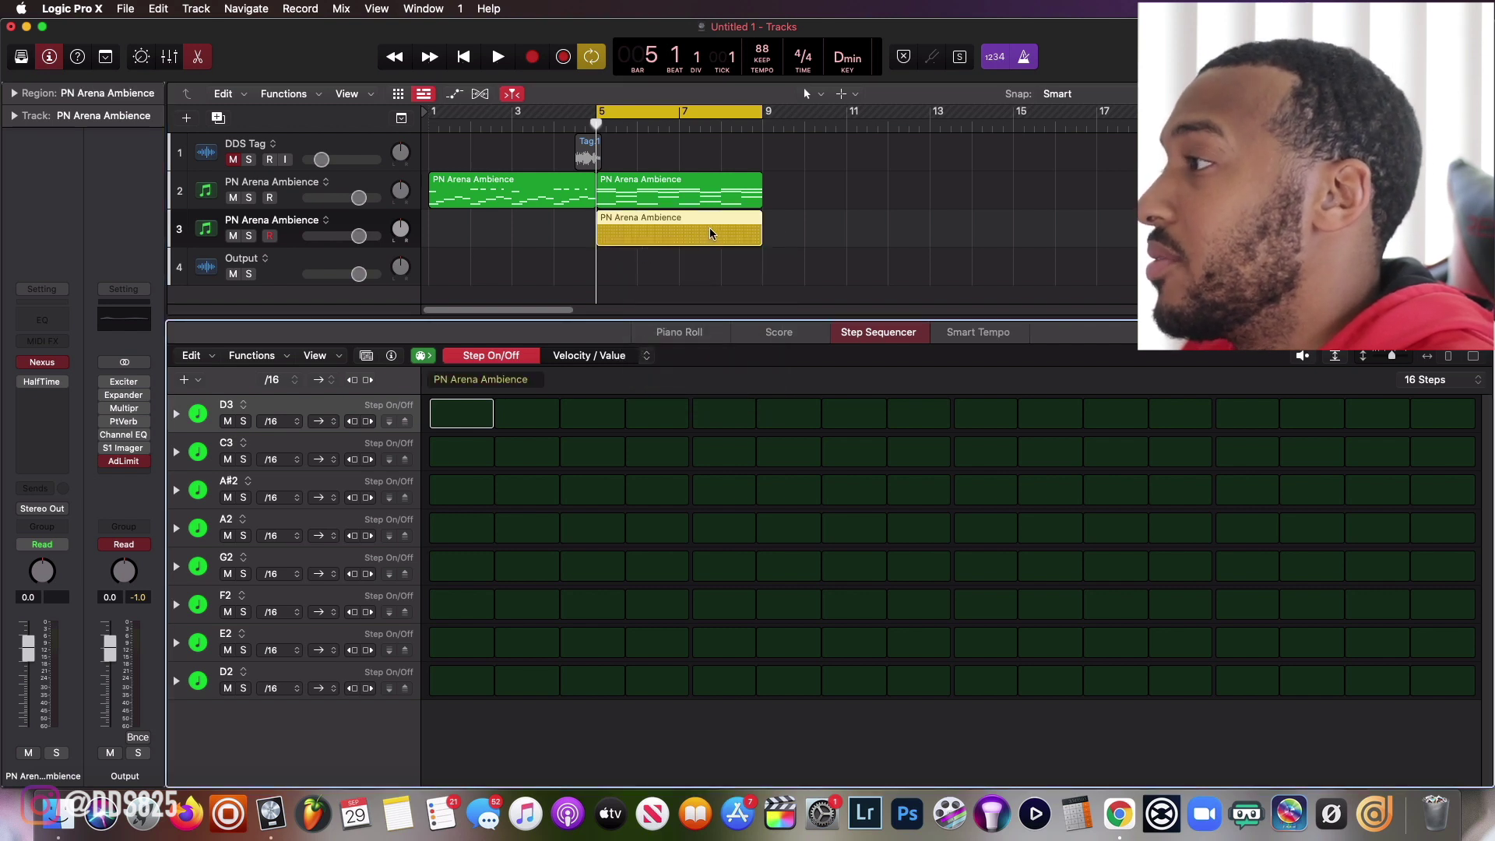
pyautogui.click(772, 235)
pyautogui.click(721, 227)
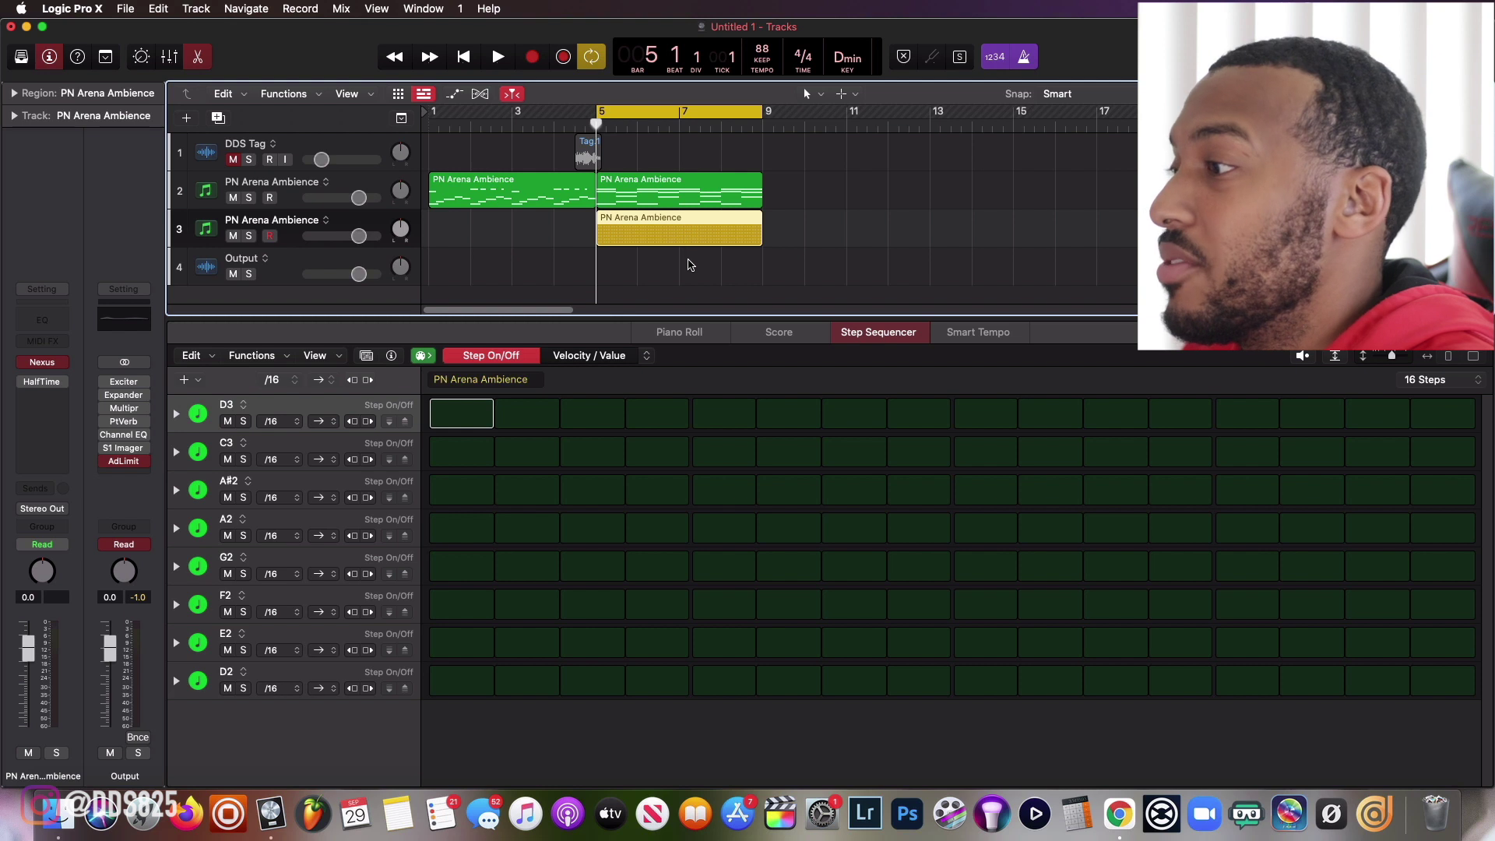
# Load the Minor scale template and transpose the rows up one octave to span D3–D5.
pyautogui.click(277, 360)
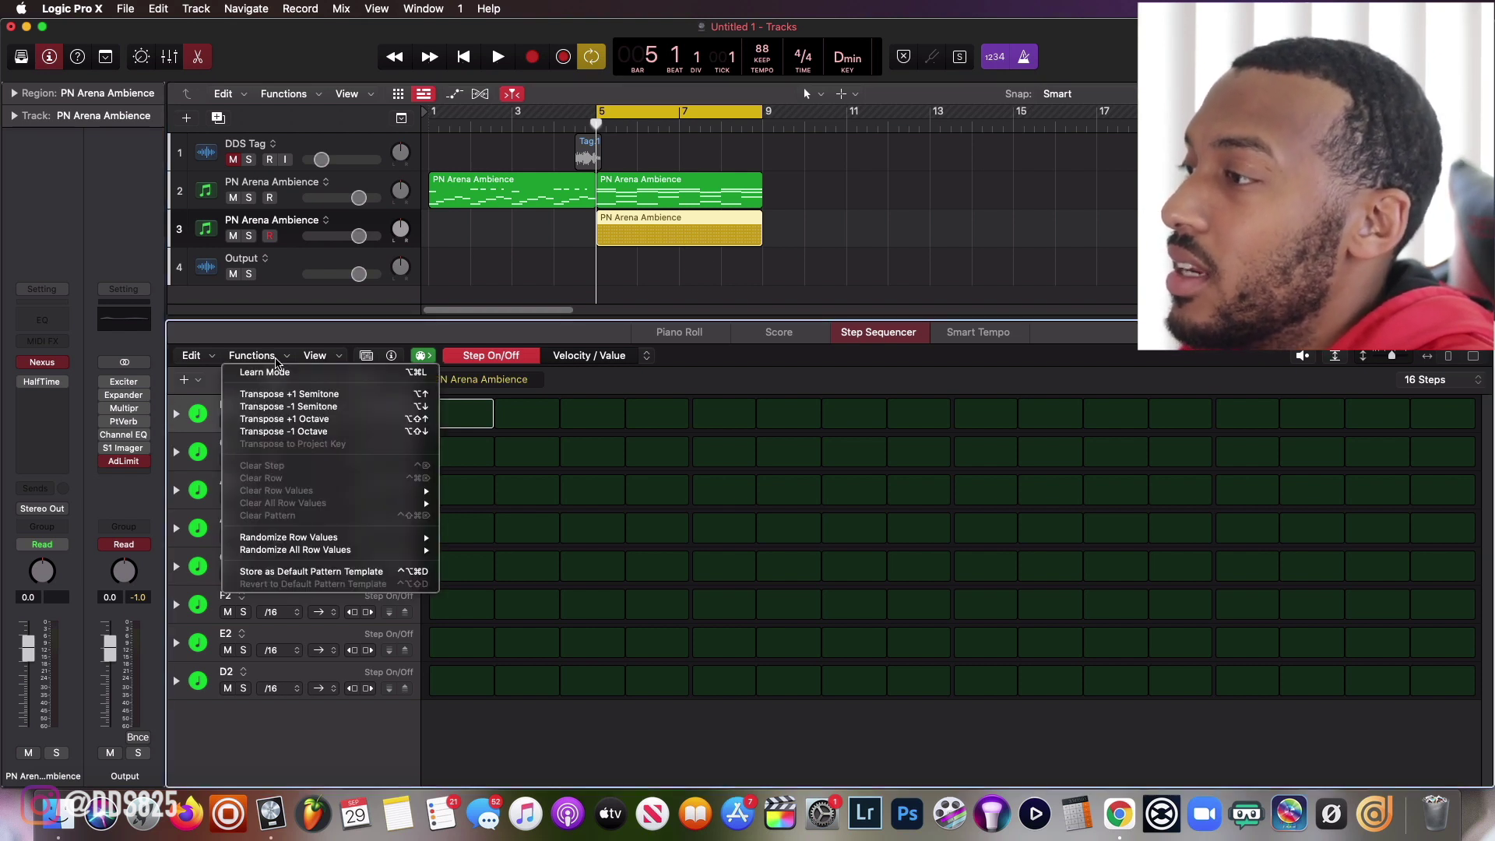
pyautogui.click(225, 375)
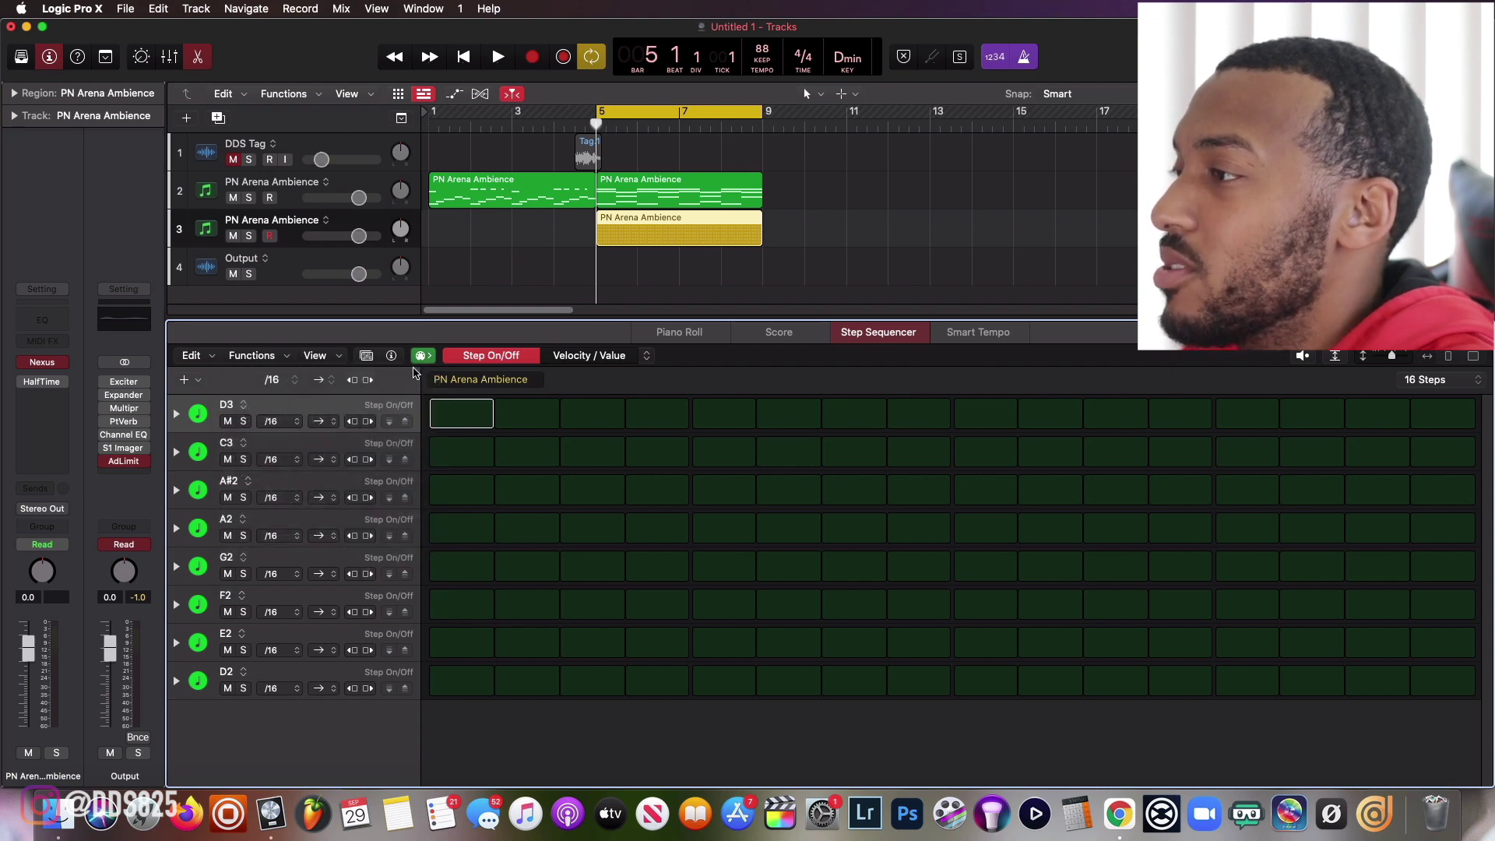
pyautogui.click(374, 357)
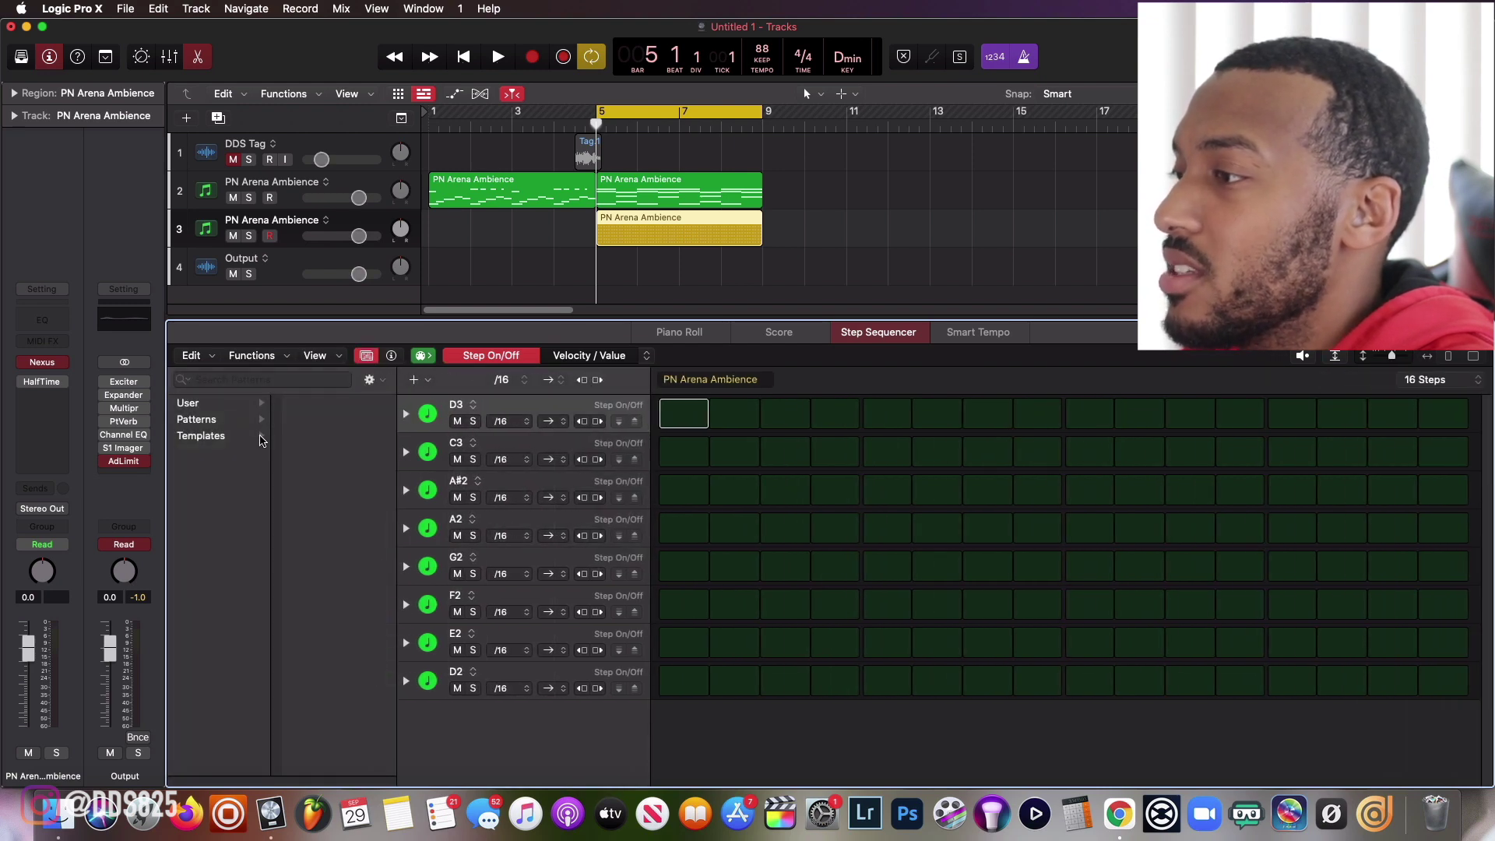
pyautogui.click(260, 438)
pyautogui.scroll(-5, 342, 670)
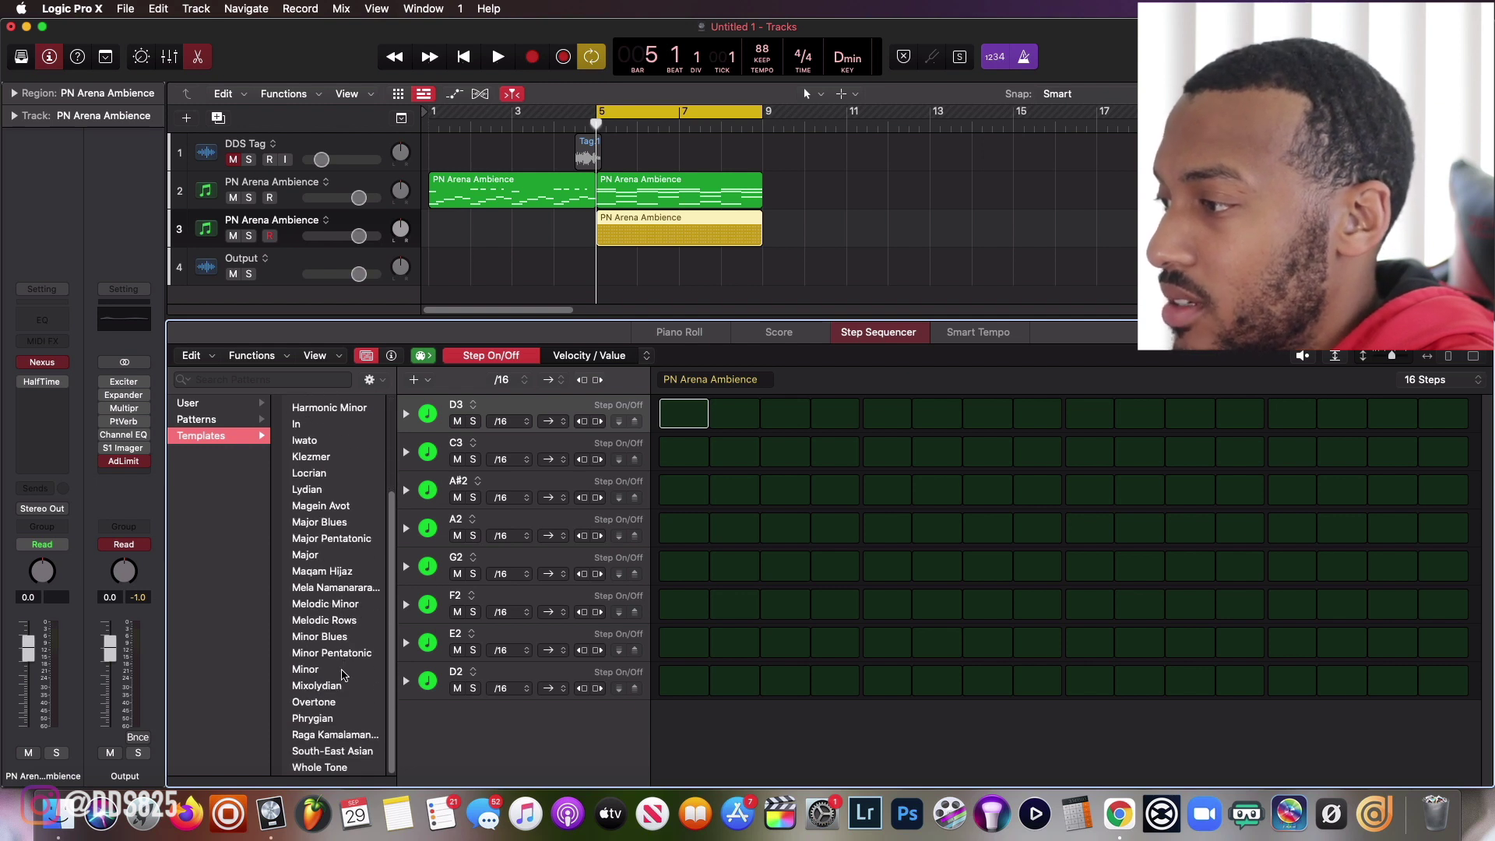
pyautogui.click(343, 671)
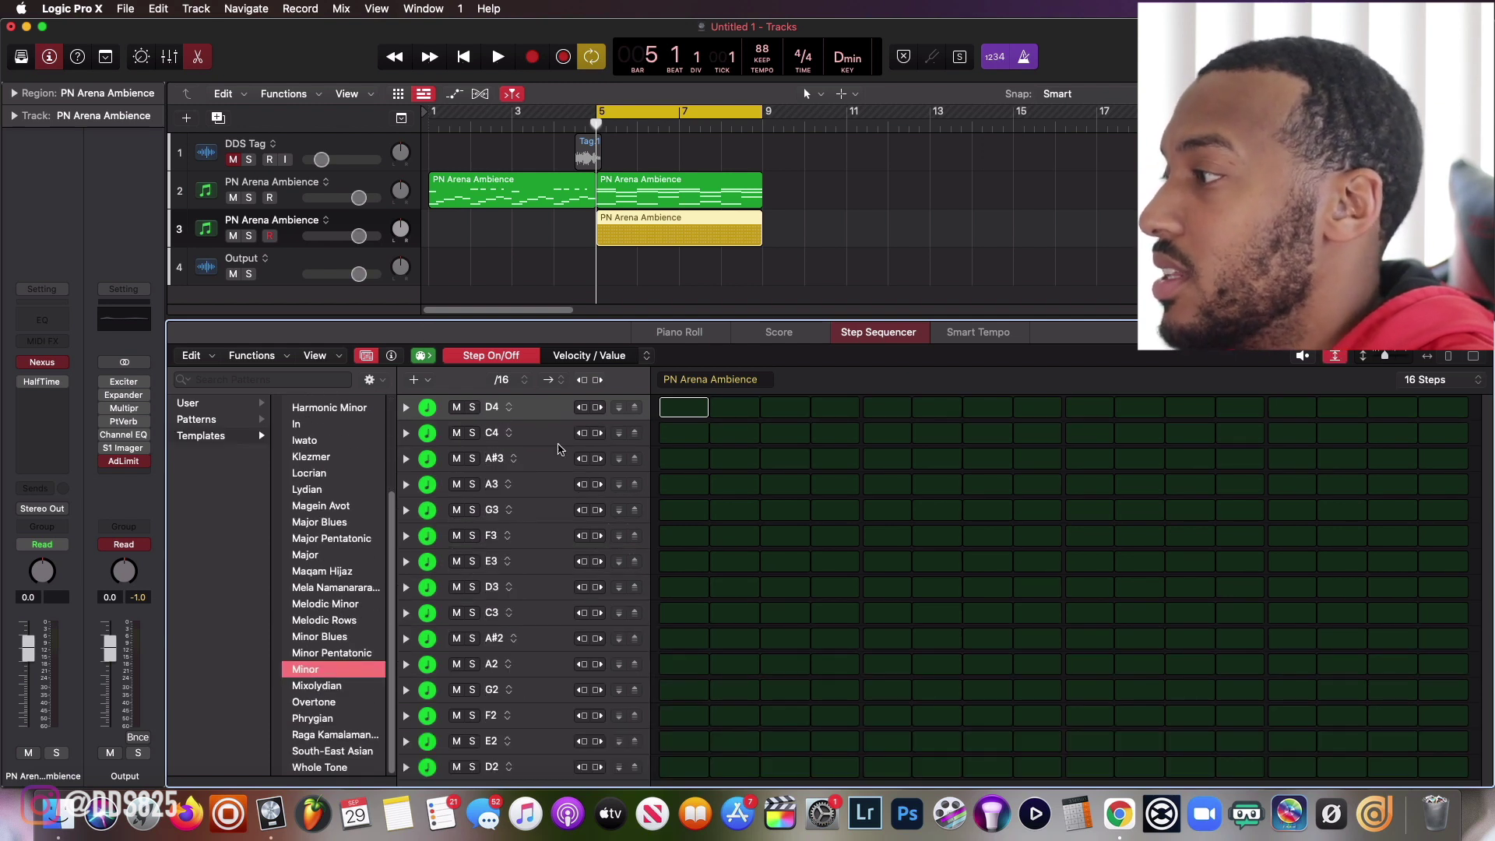
pyautogui.click(279, 365)
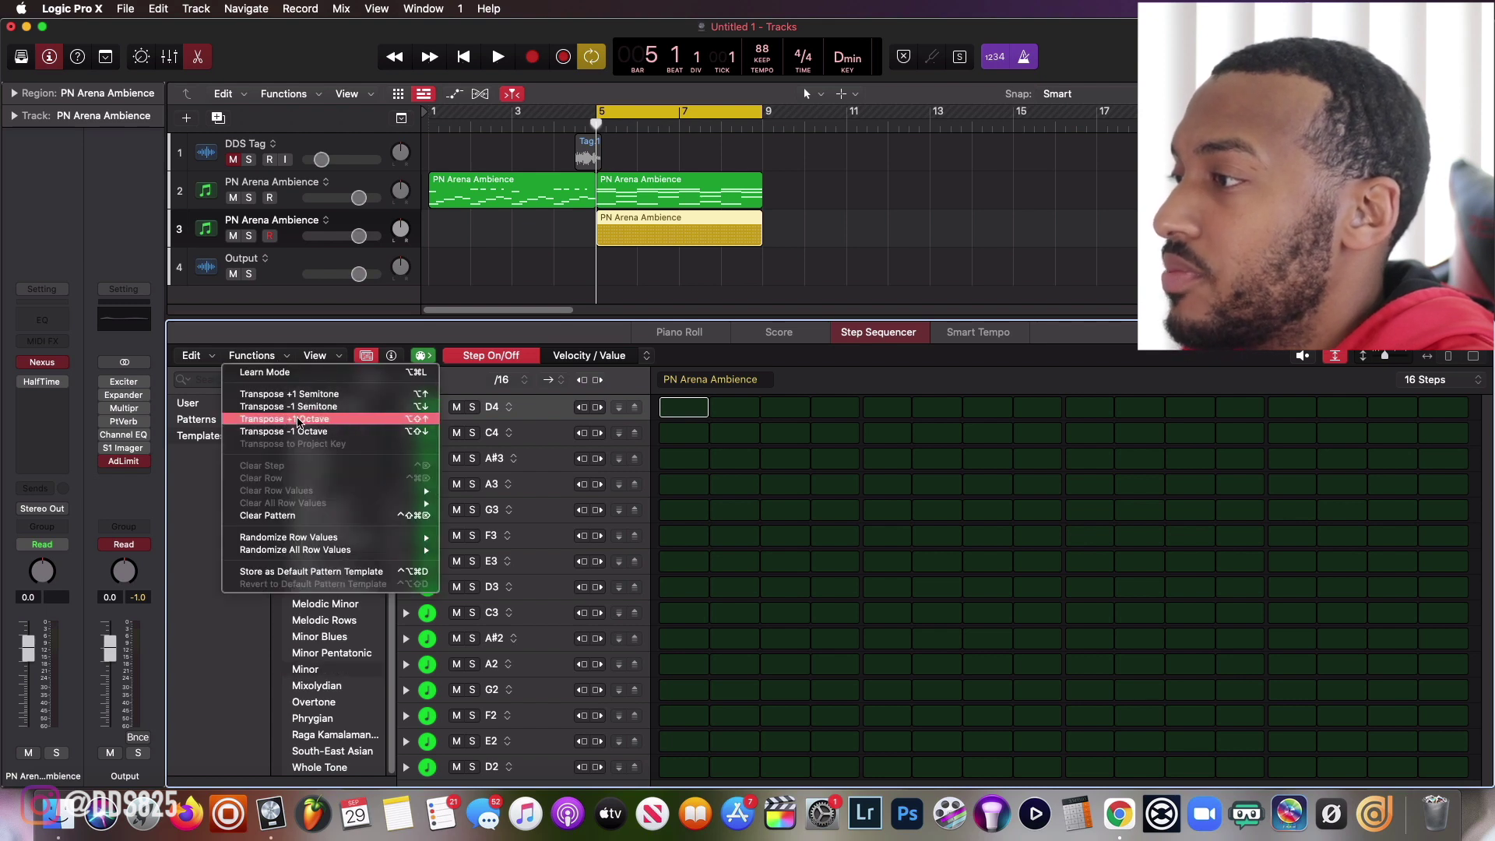
pyautogui.click(257, 426)
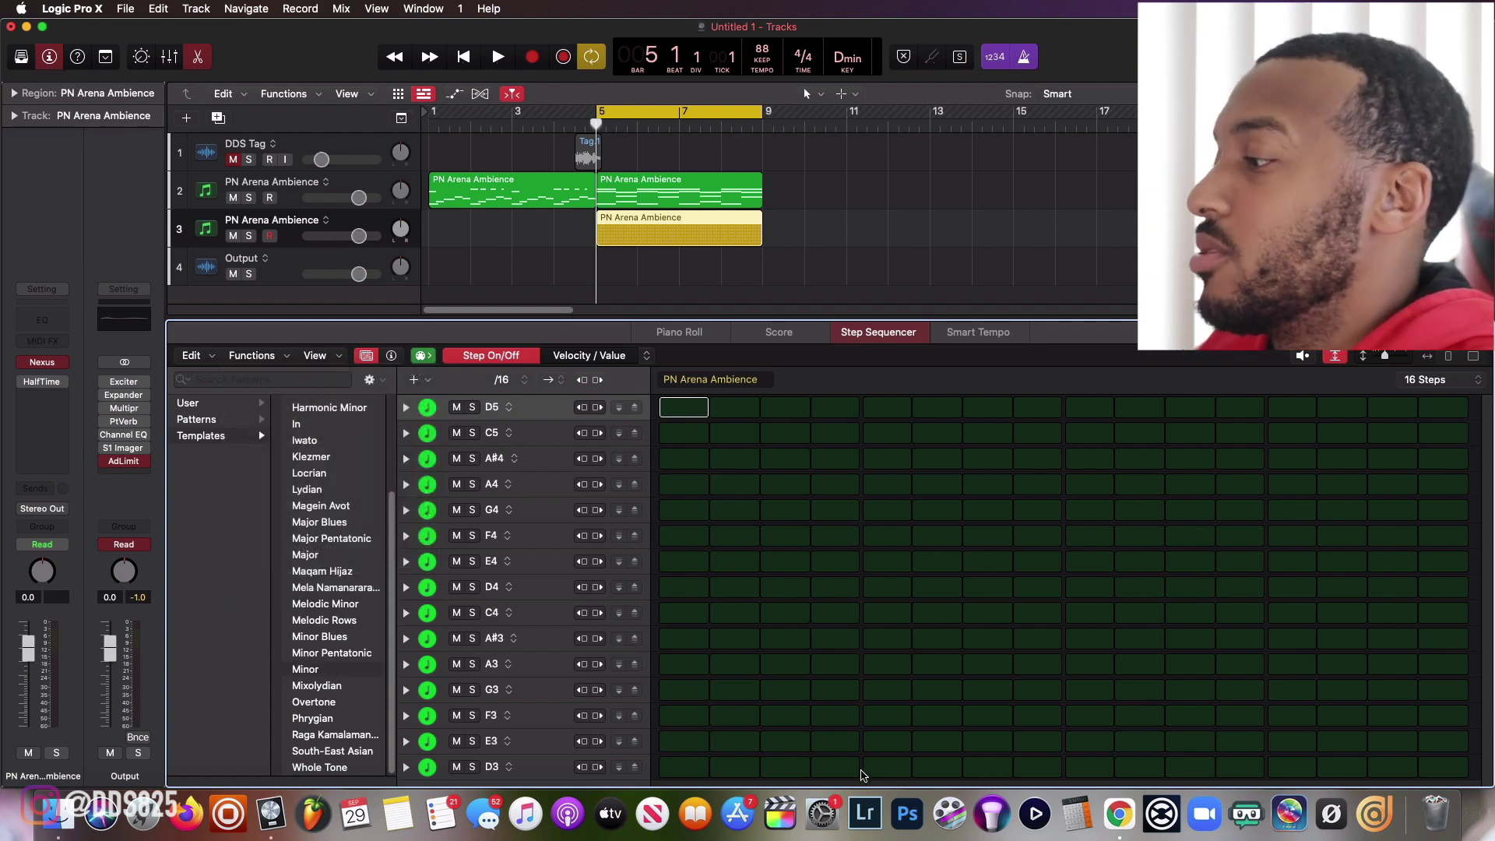
# Play the pattern and enter D3, G3, F3, D5, C5, A4 on steps 1, 4, 7, 9, 10, 11.
pyautogui.press('space')
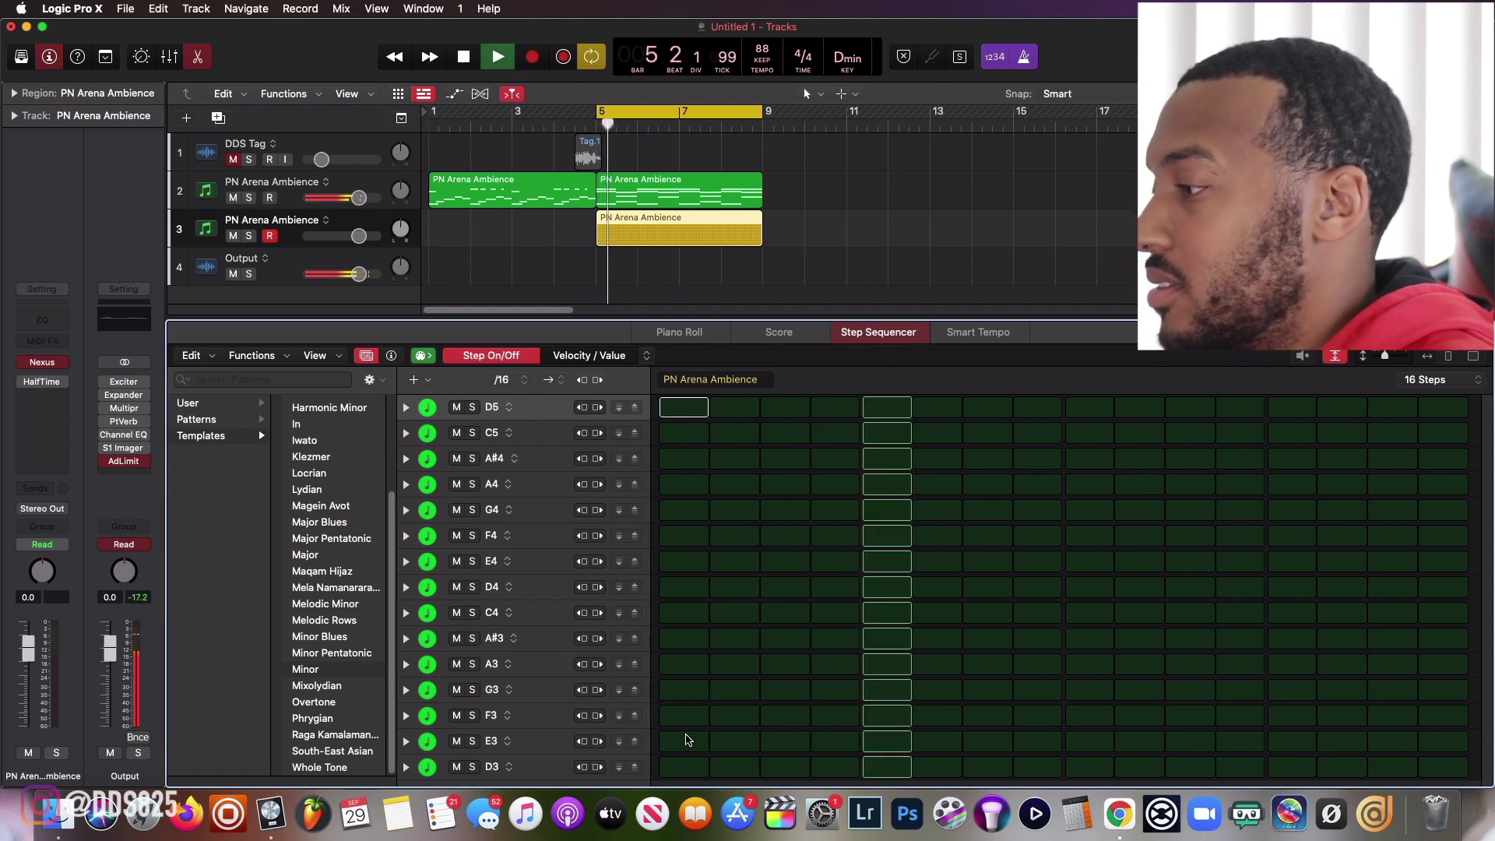
pyautogui.click(684, 767)
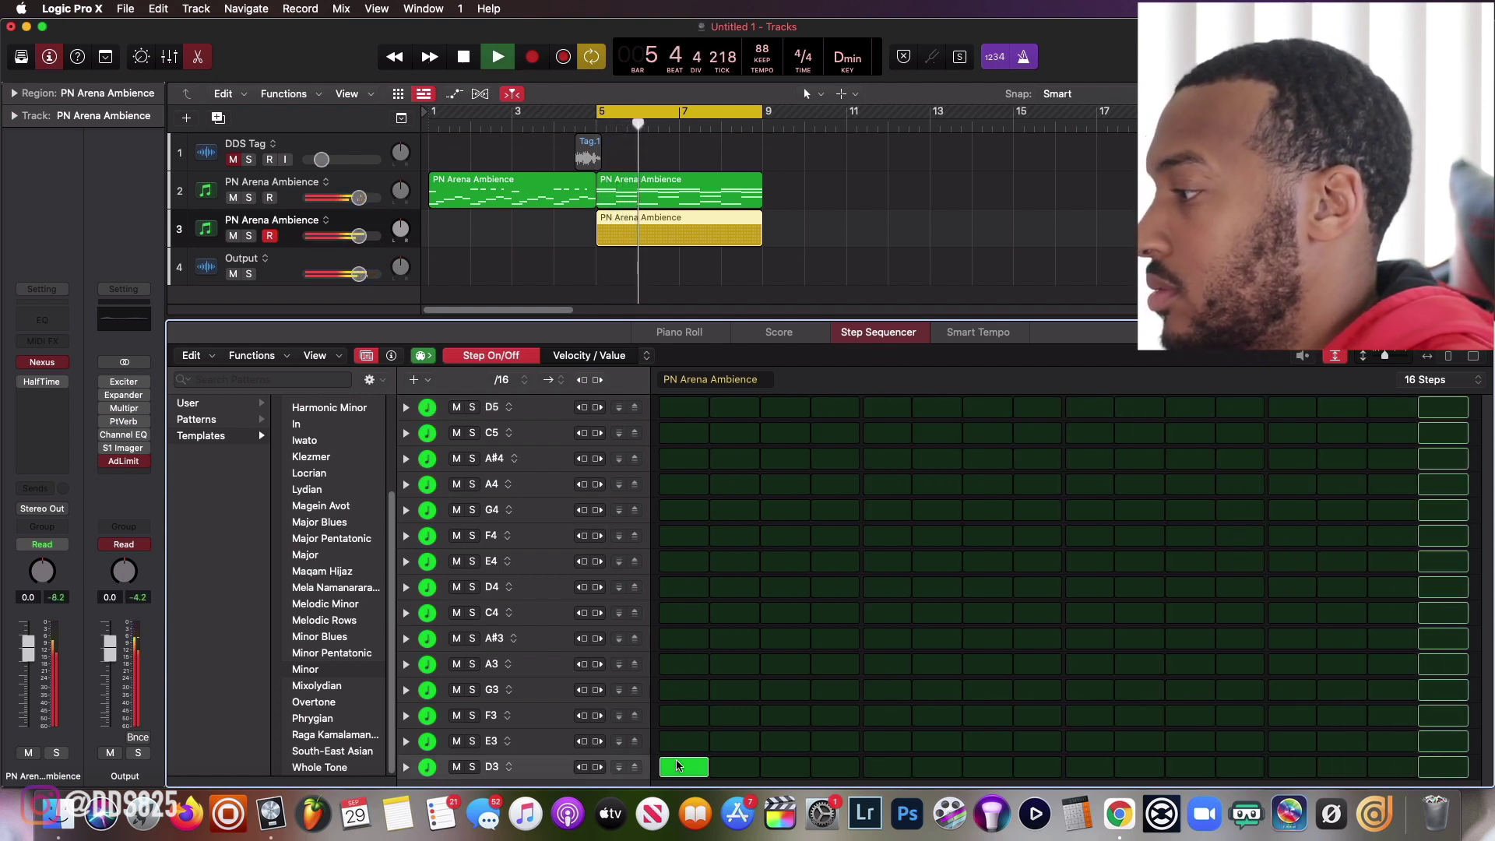
pyautogui.click(835, 690)
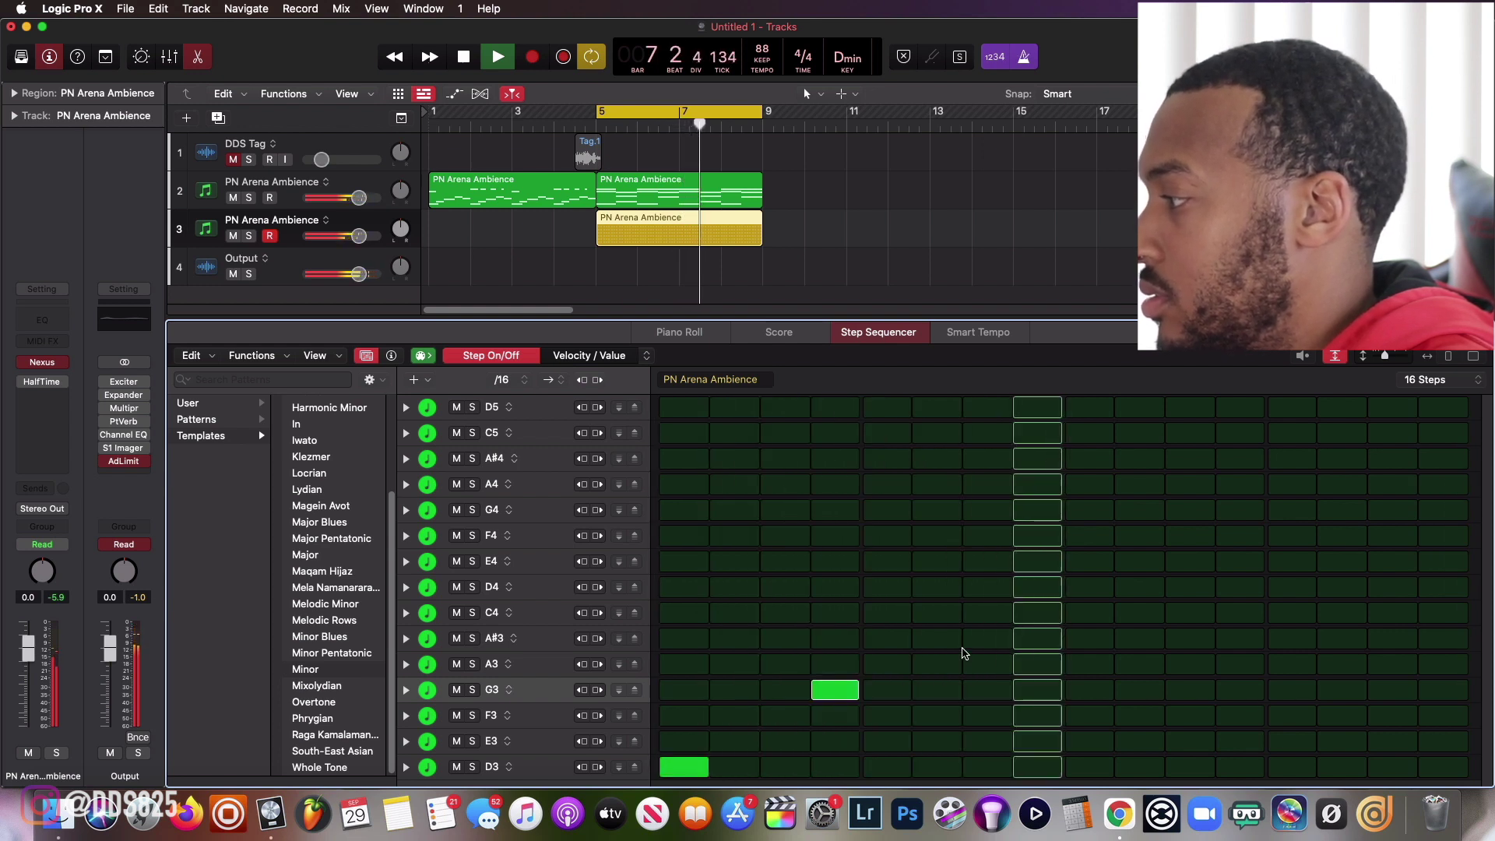
pyautogui.click(987, 716)
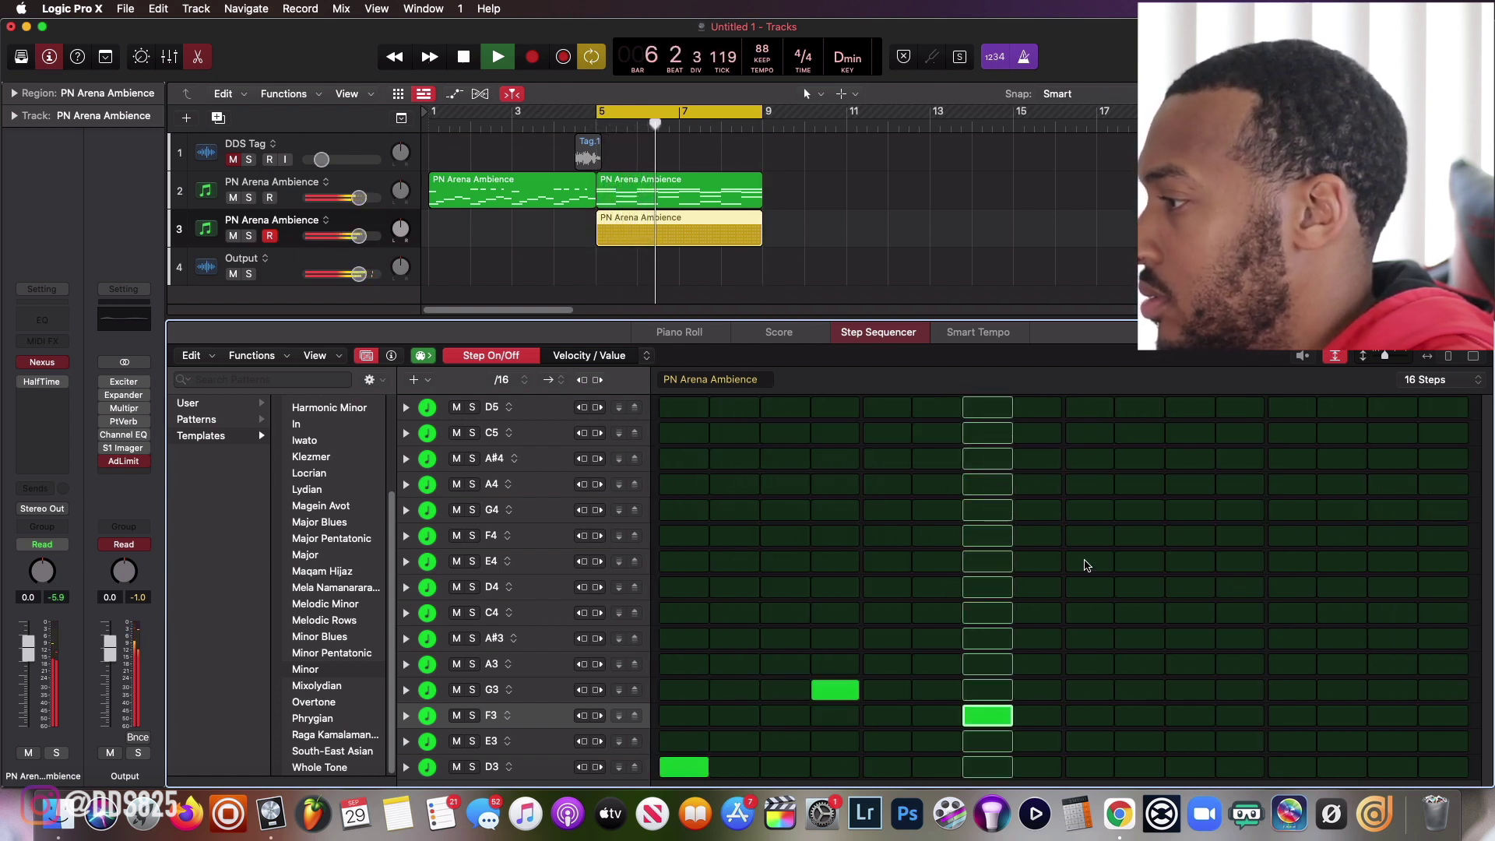
pyautogui.click(1102, 411)
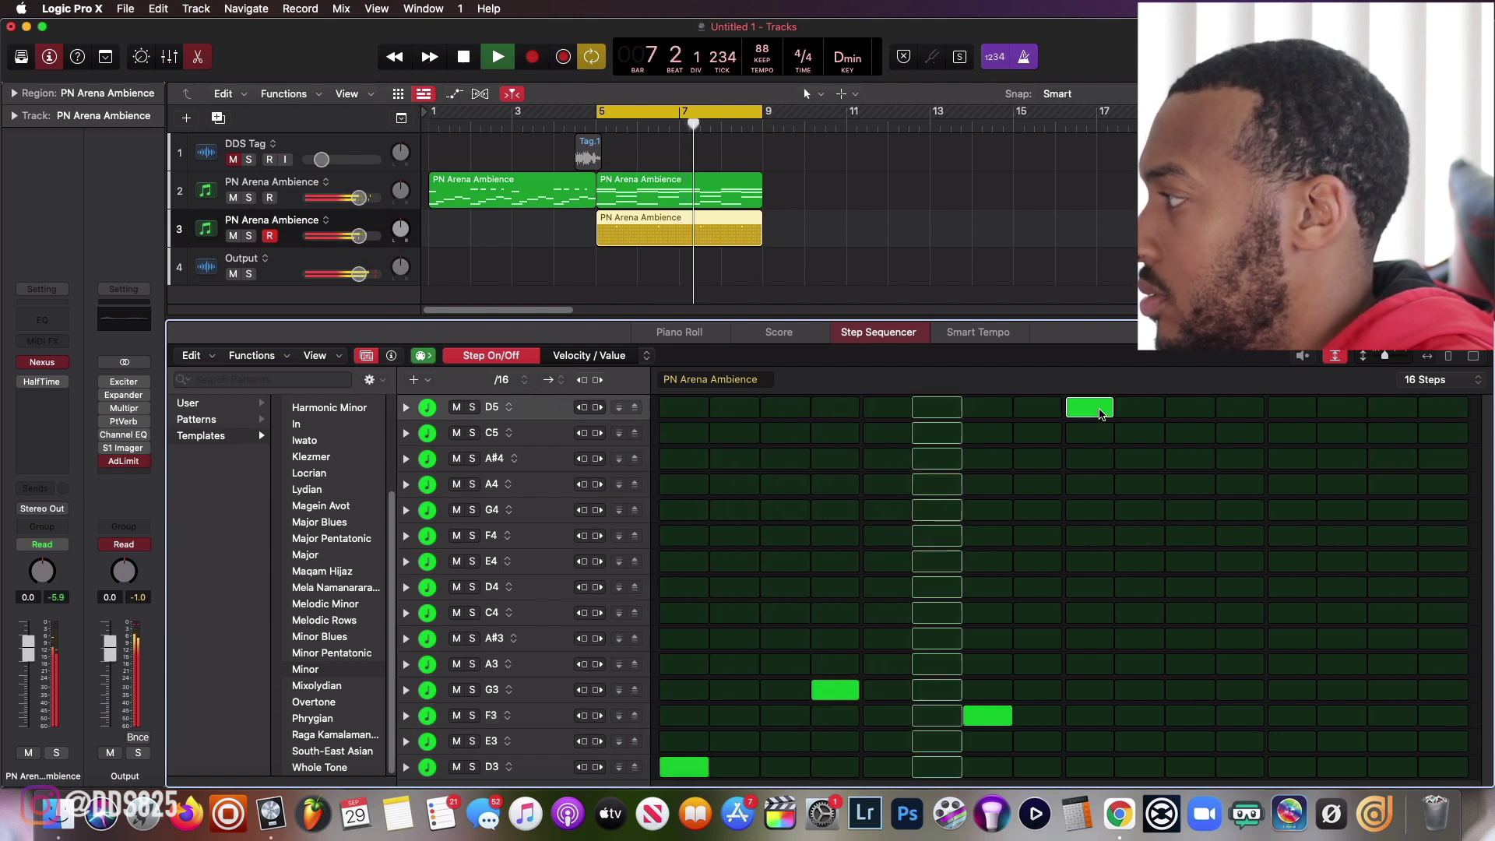
pyautogui.click(1192, 460)
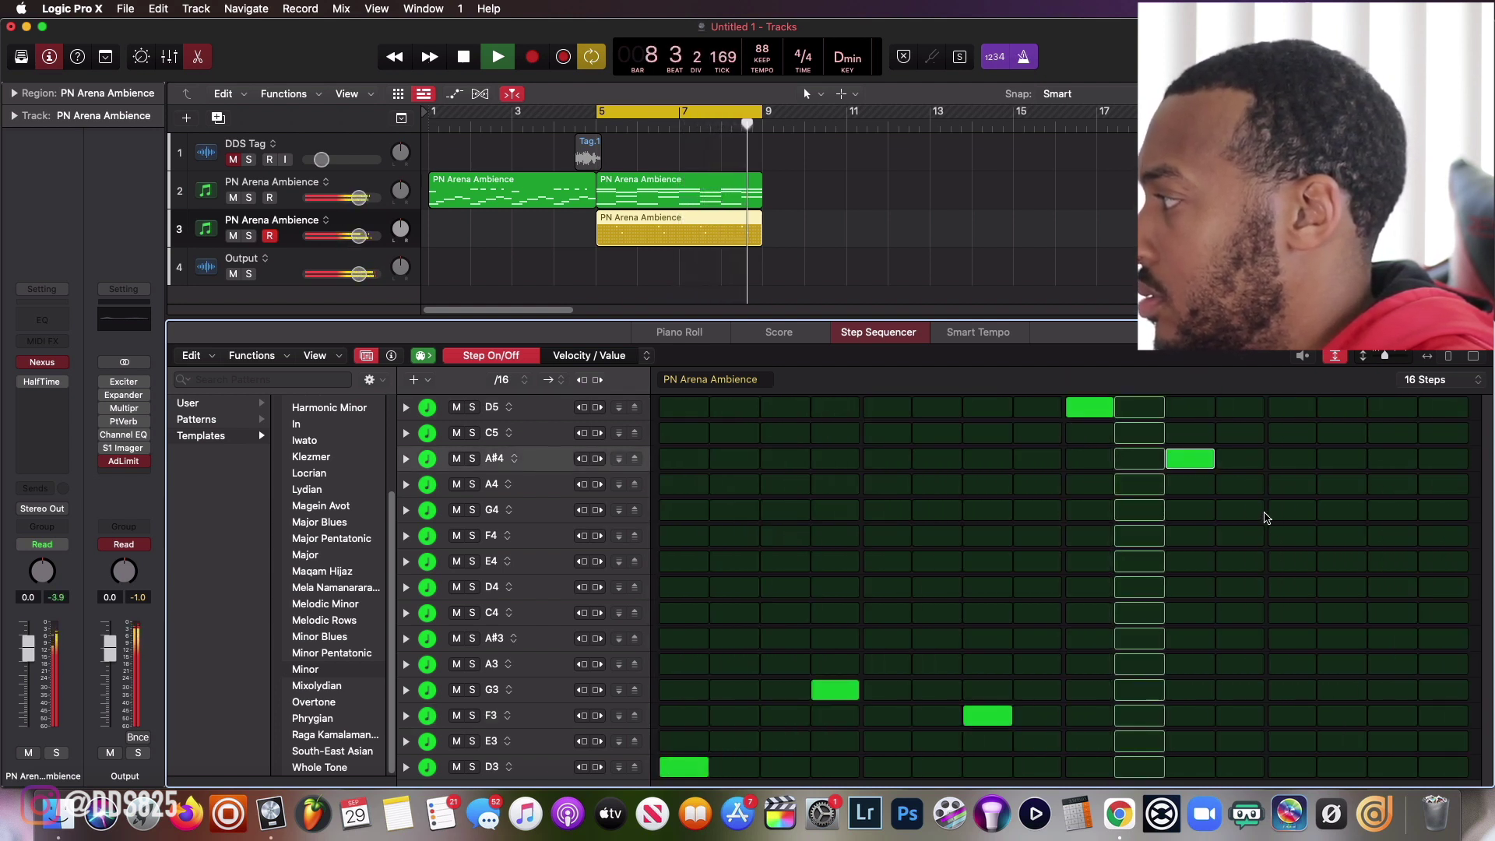
pyautogui.click(1210, 465)
pyautogui.click(1145, 435)
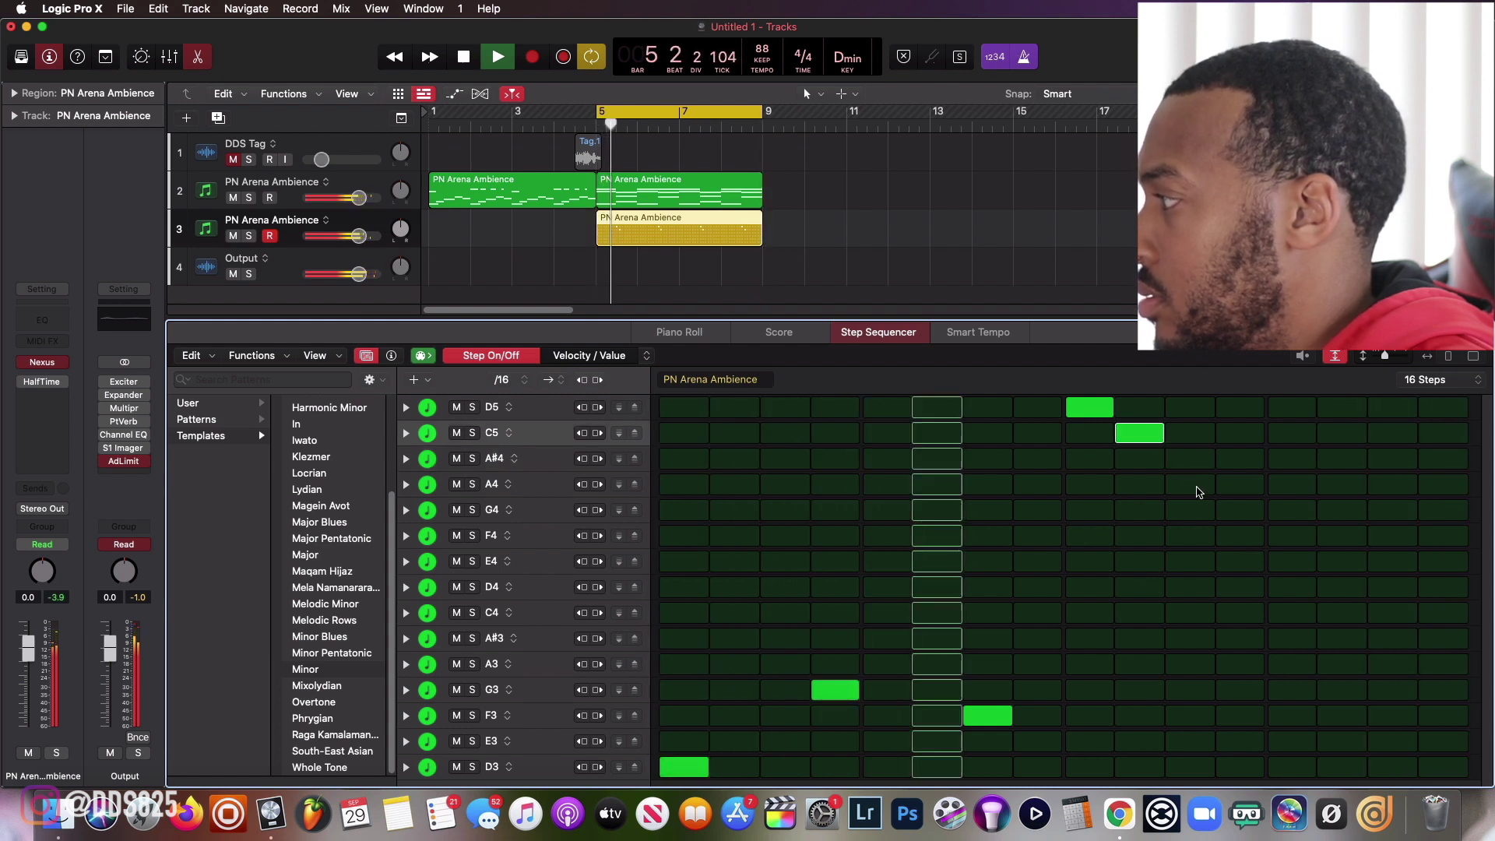
pyautogui.click(1200, 489)
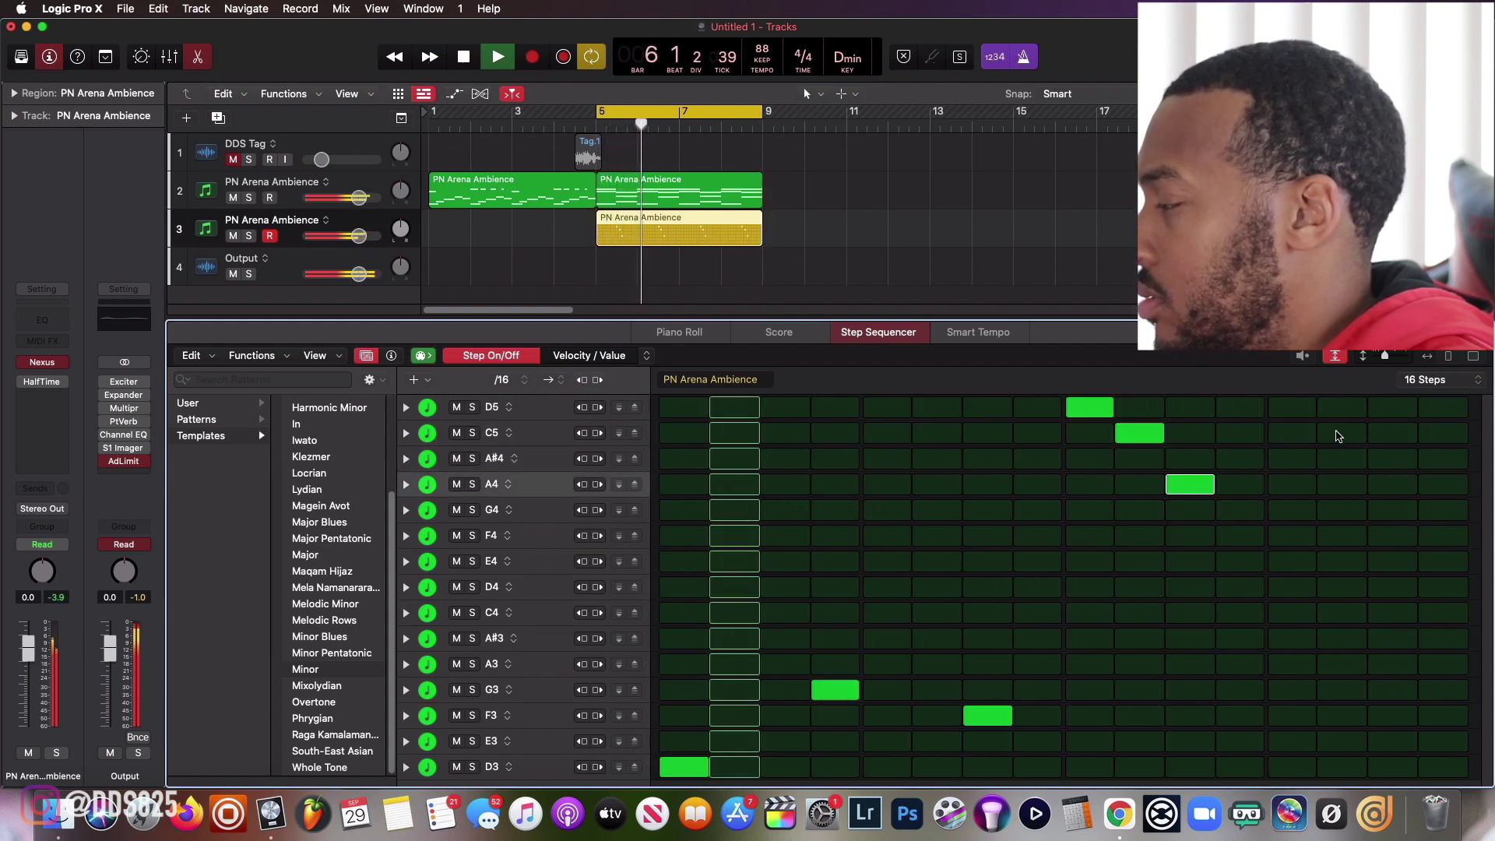
# Extend the pattern to 32 steps and add second-half notes A#3, A#4, D5, C5, A#4 and a final E4.
pyautogui.click(1426, 379)
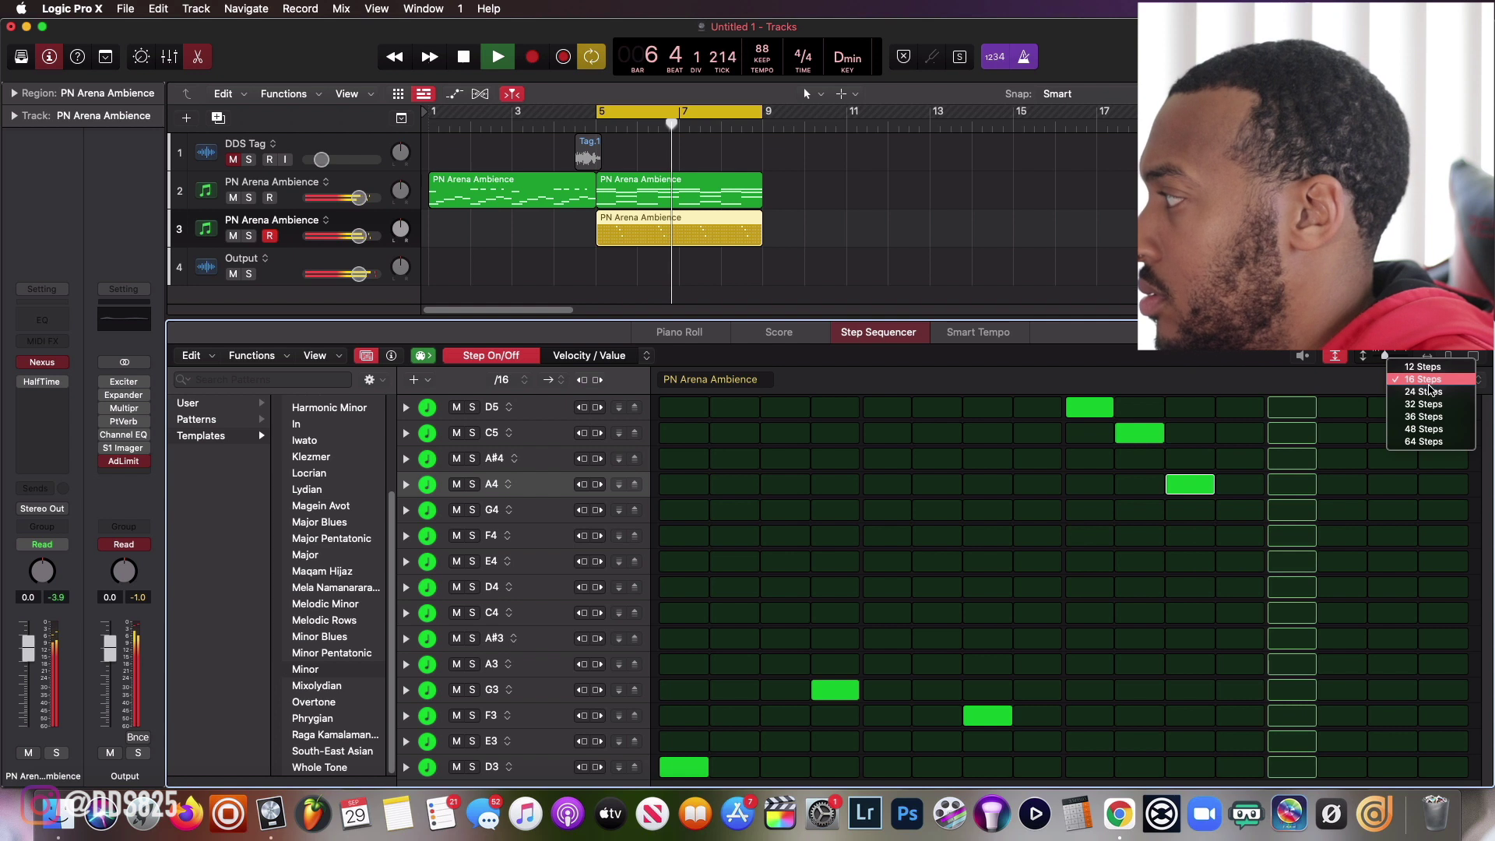
pyautogui.click(1334, 488)
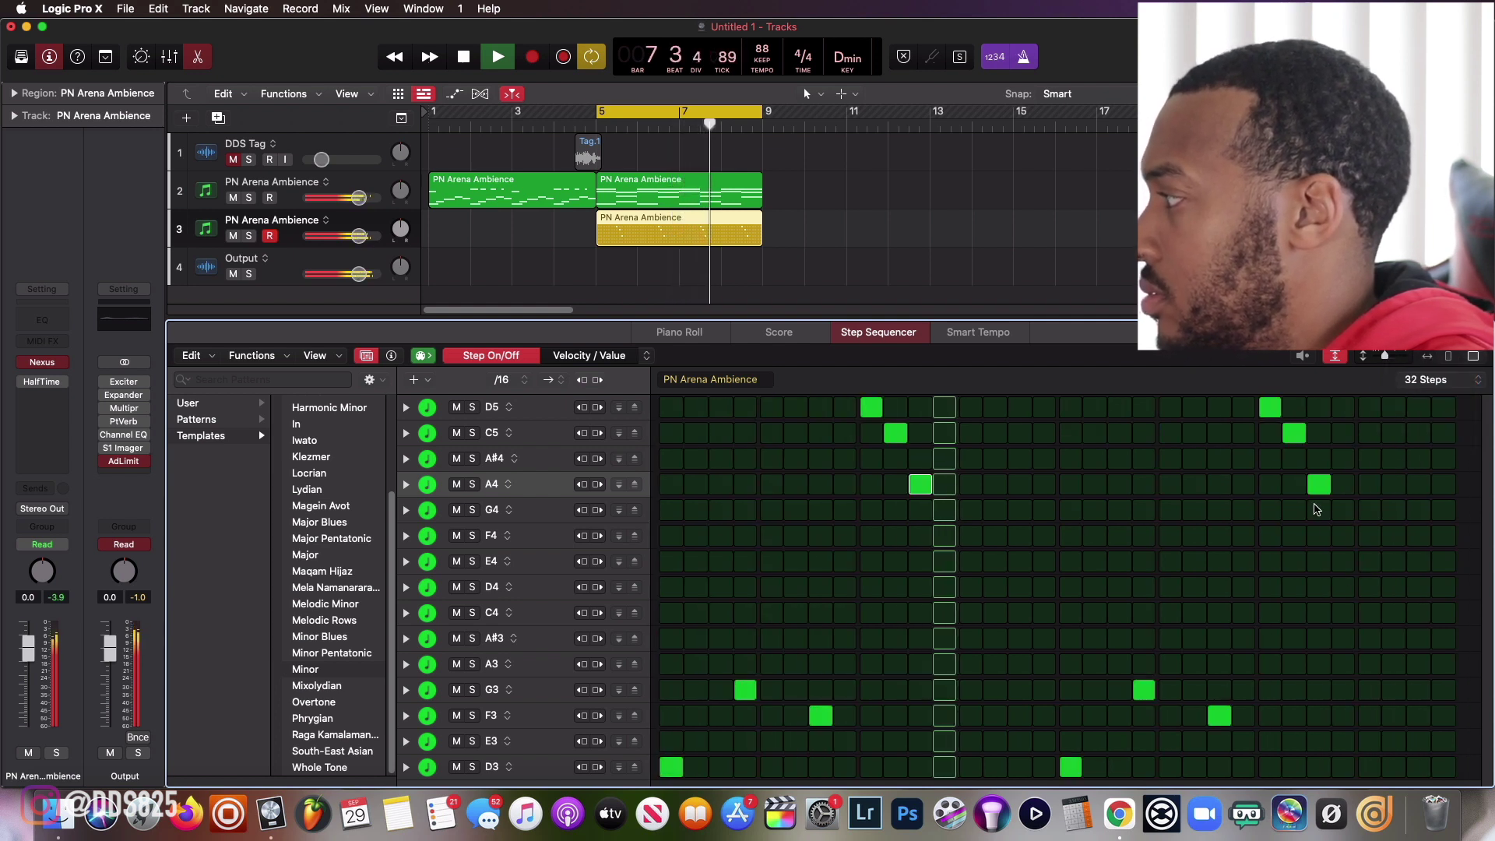
pyautogui.click(1220, 715)
pyautogui.click(1219, 639)
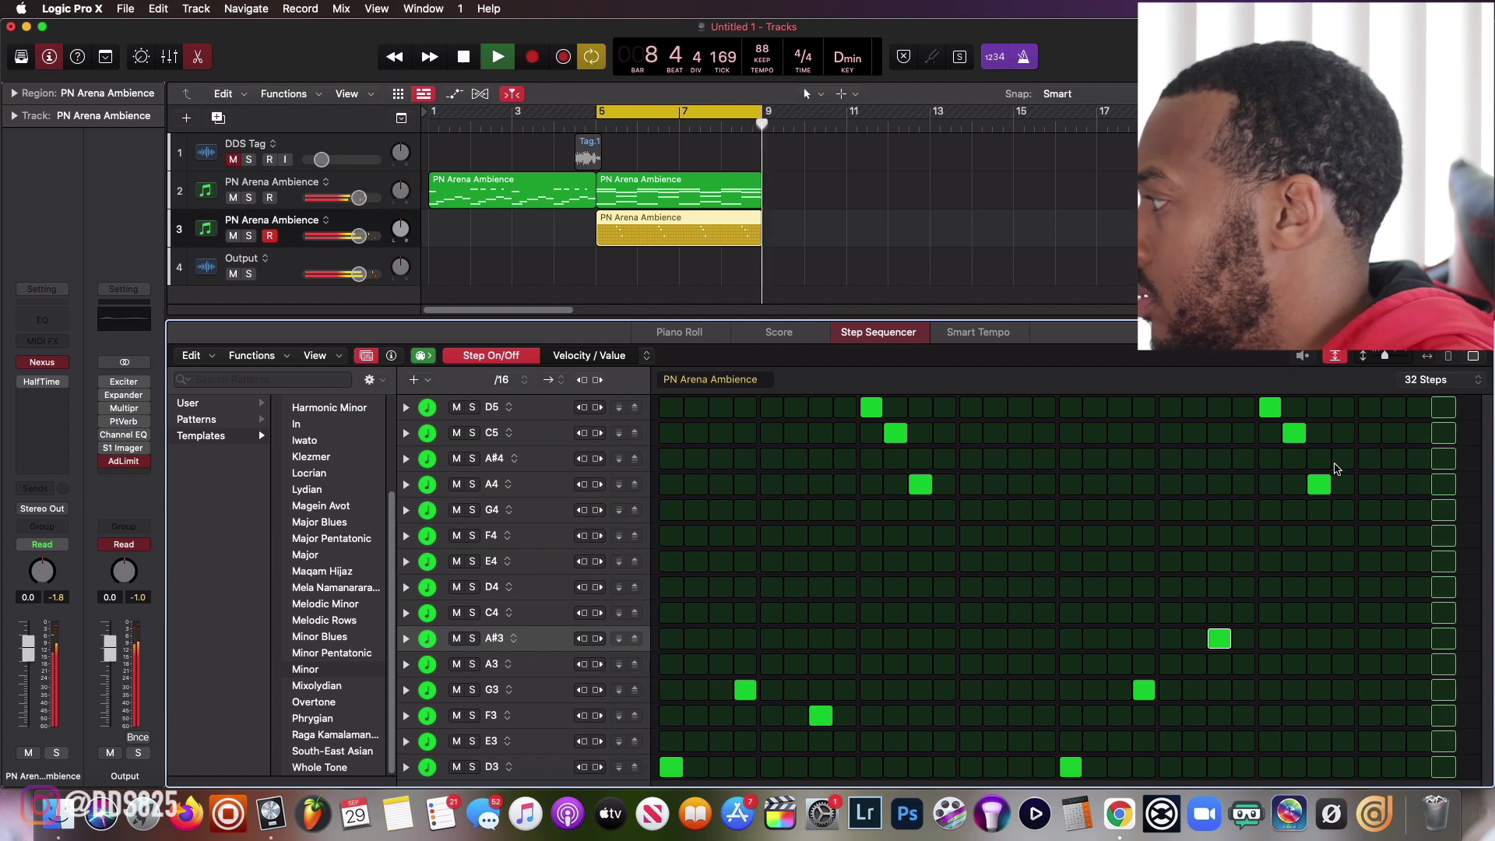
pyautogui.click(1370, 459)
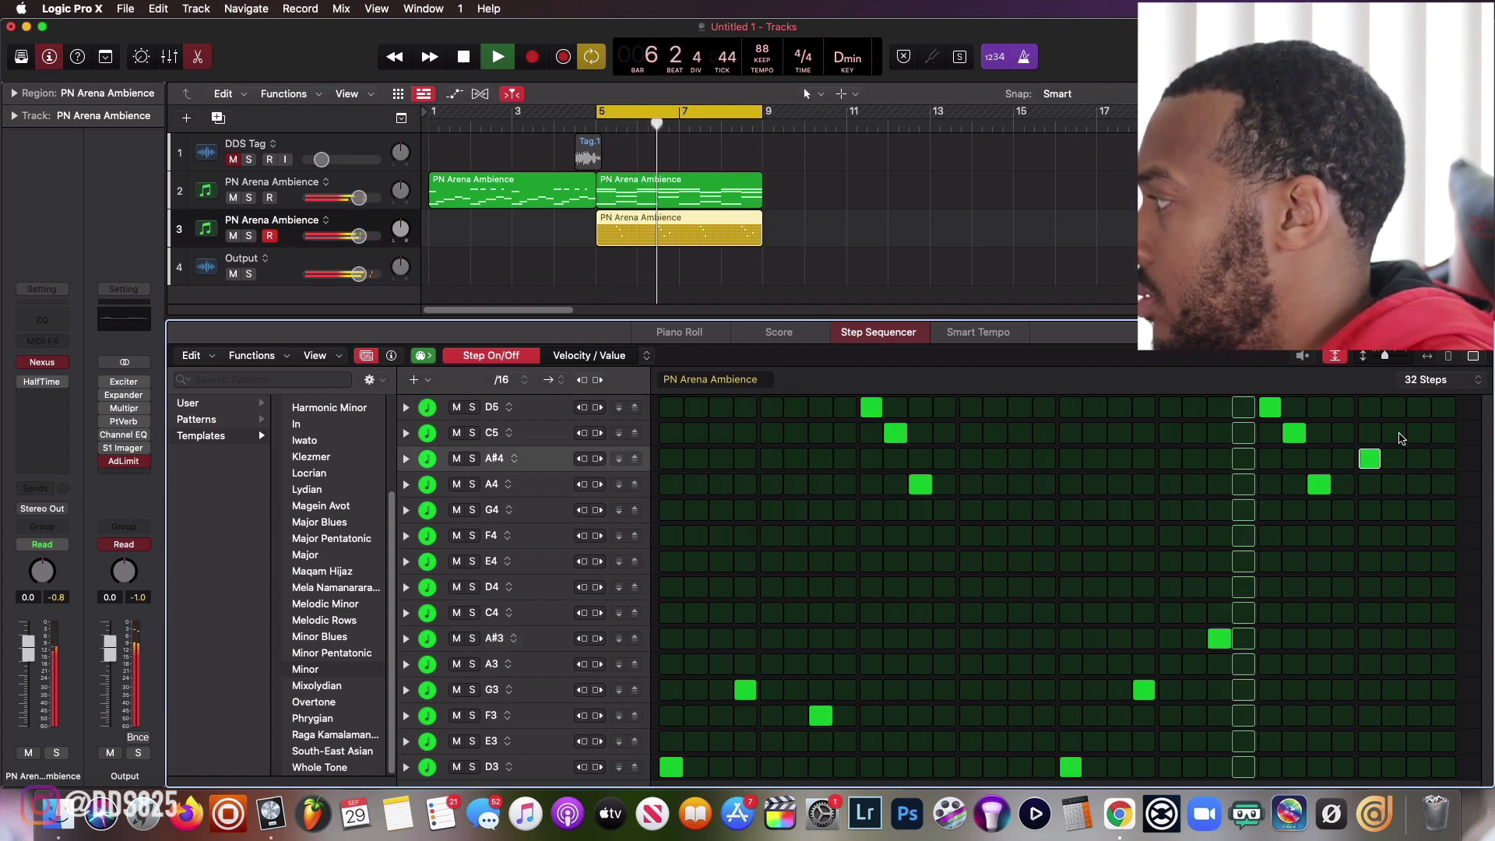
pyautogui.click(1394, 433)
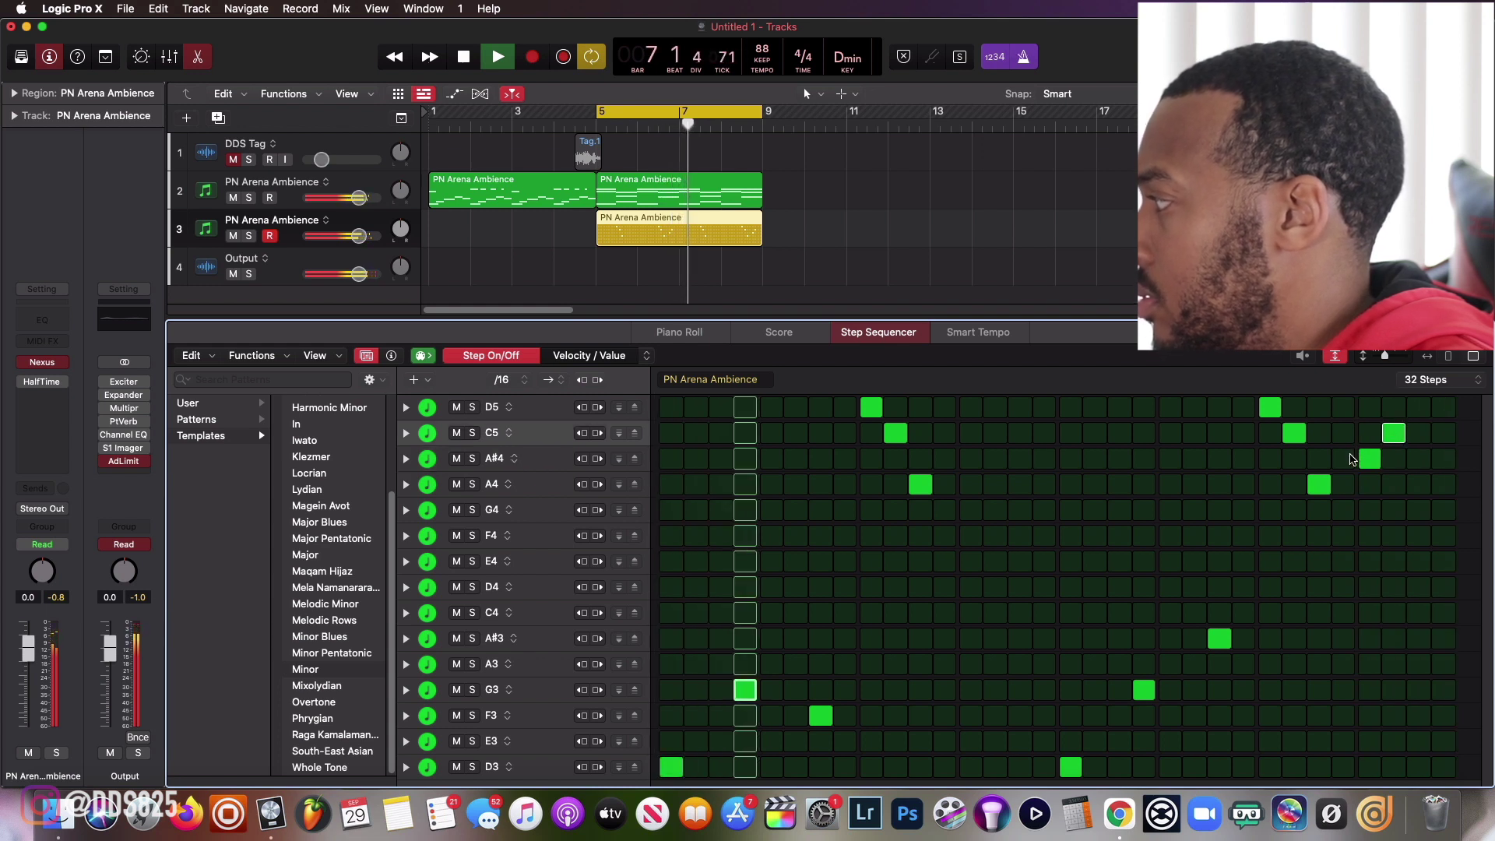
pyautogui.click(1344, 459)
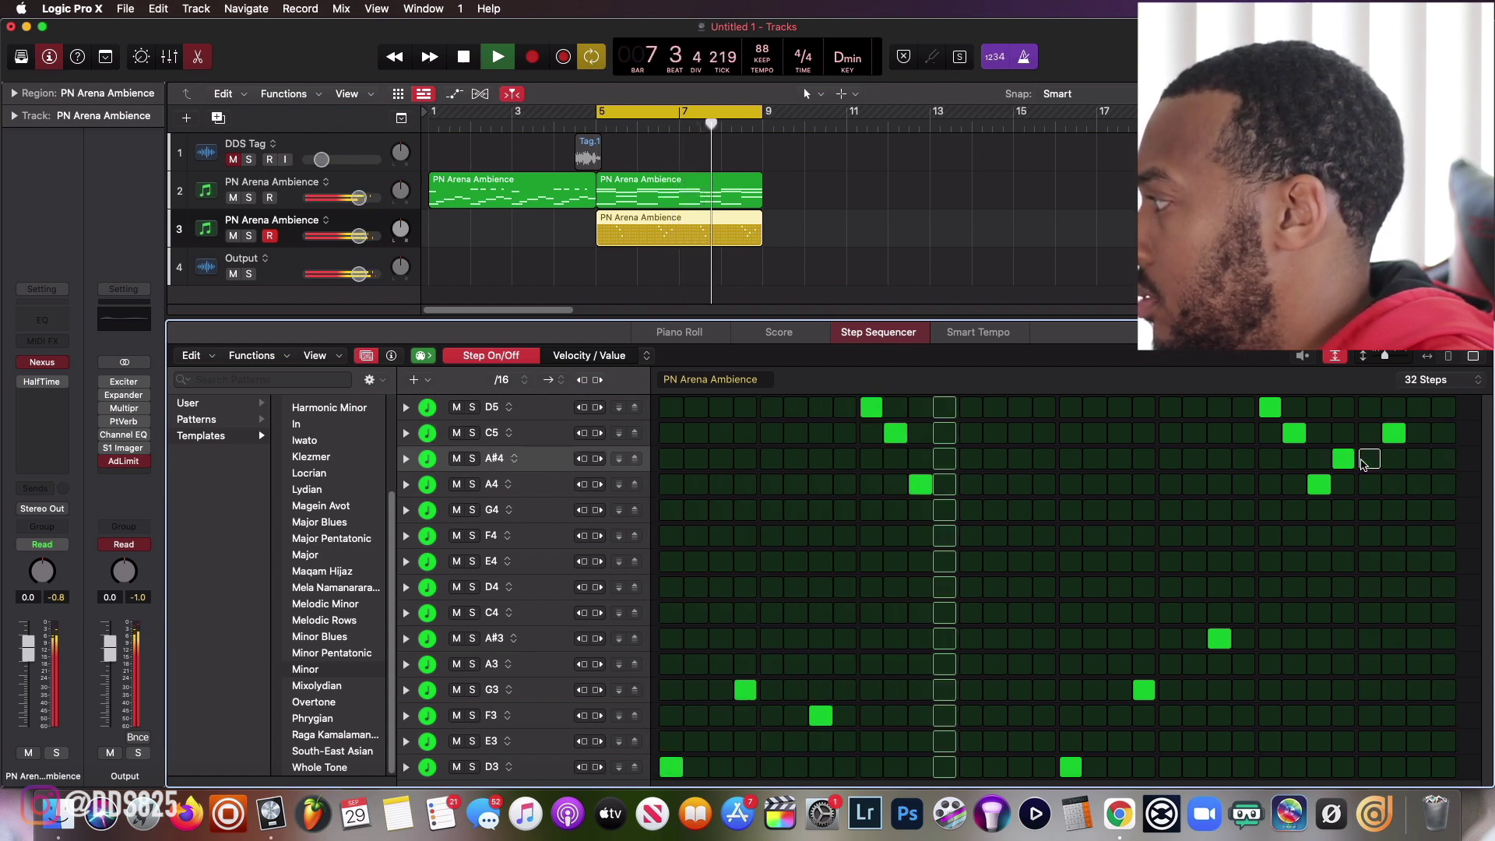
pyautogui.click(1371, 407)
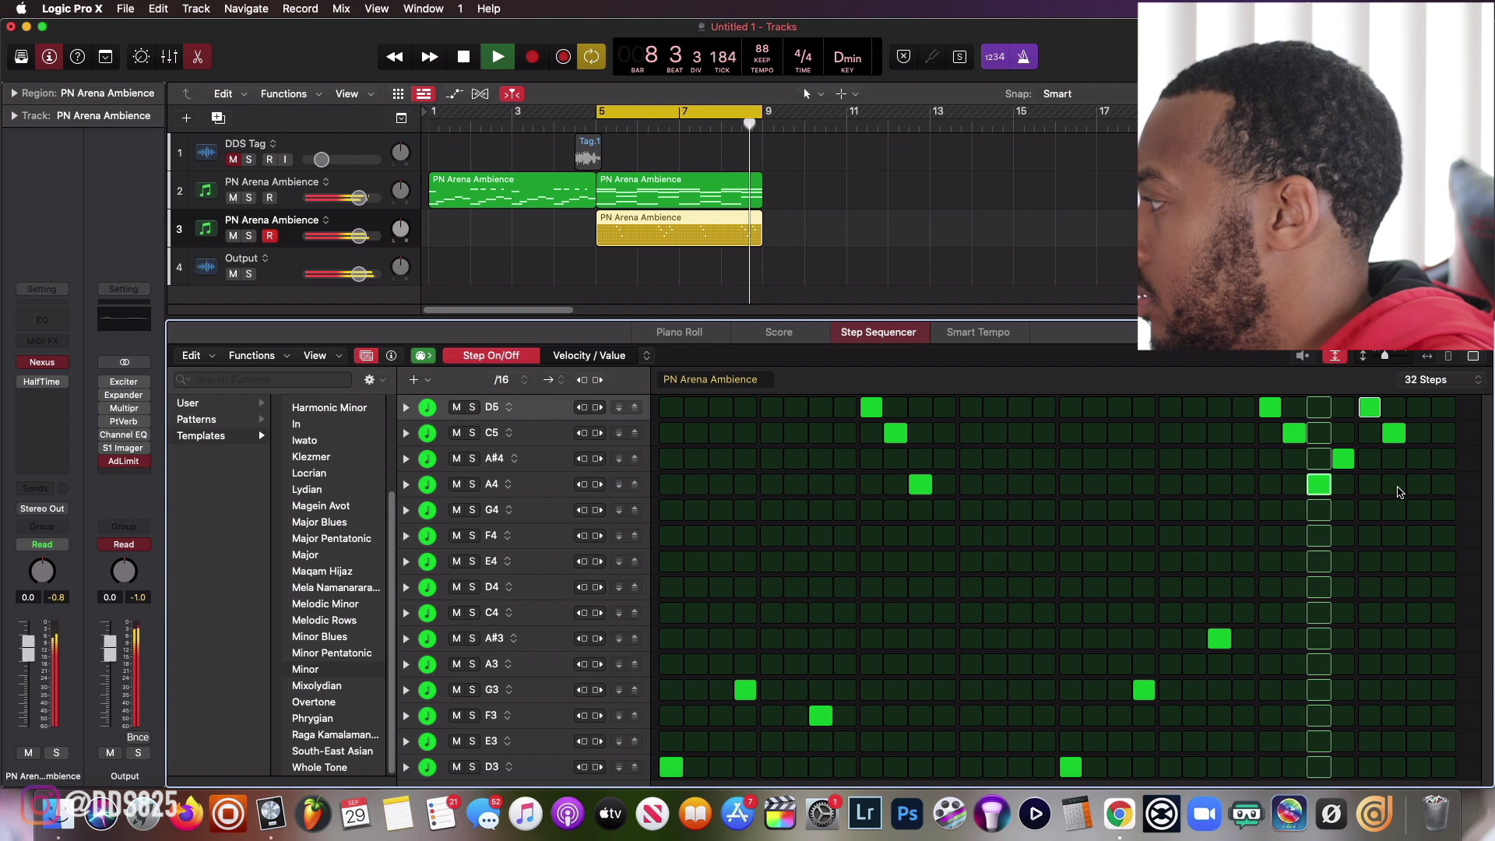
pyautogui.click(1420, 460)
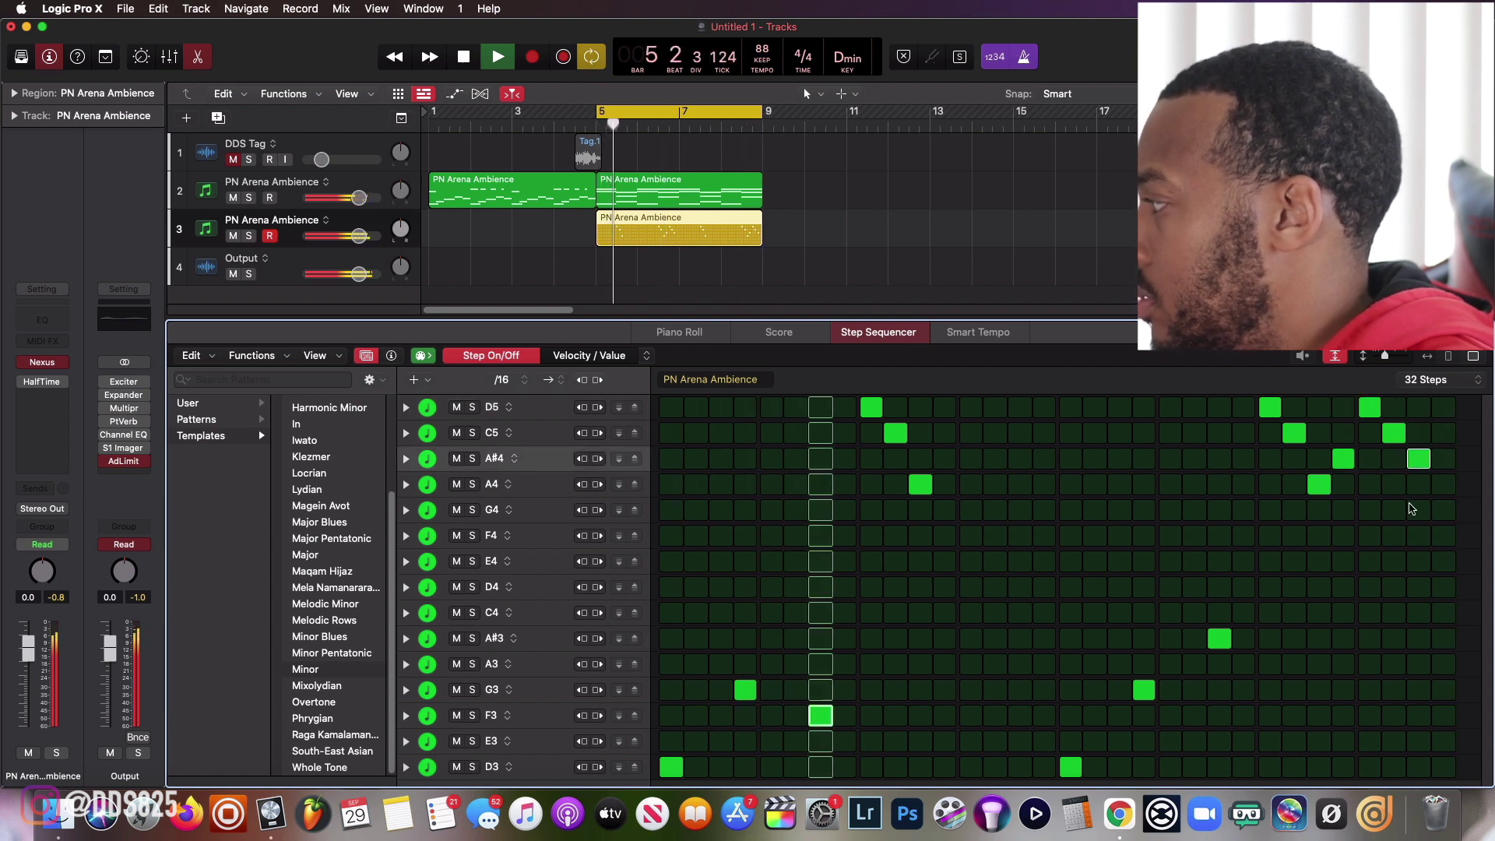
pyautogui.click(1443, 562)
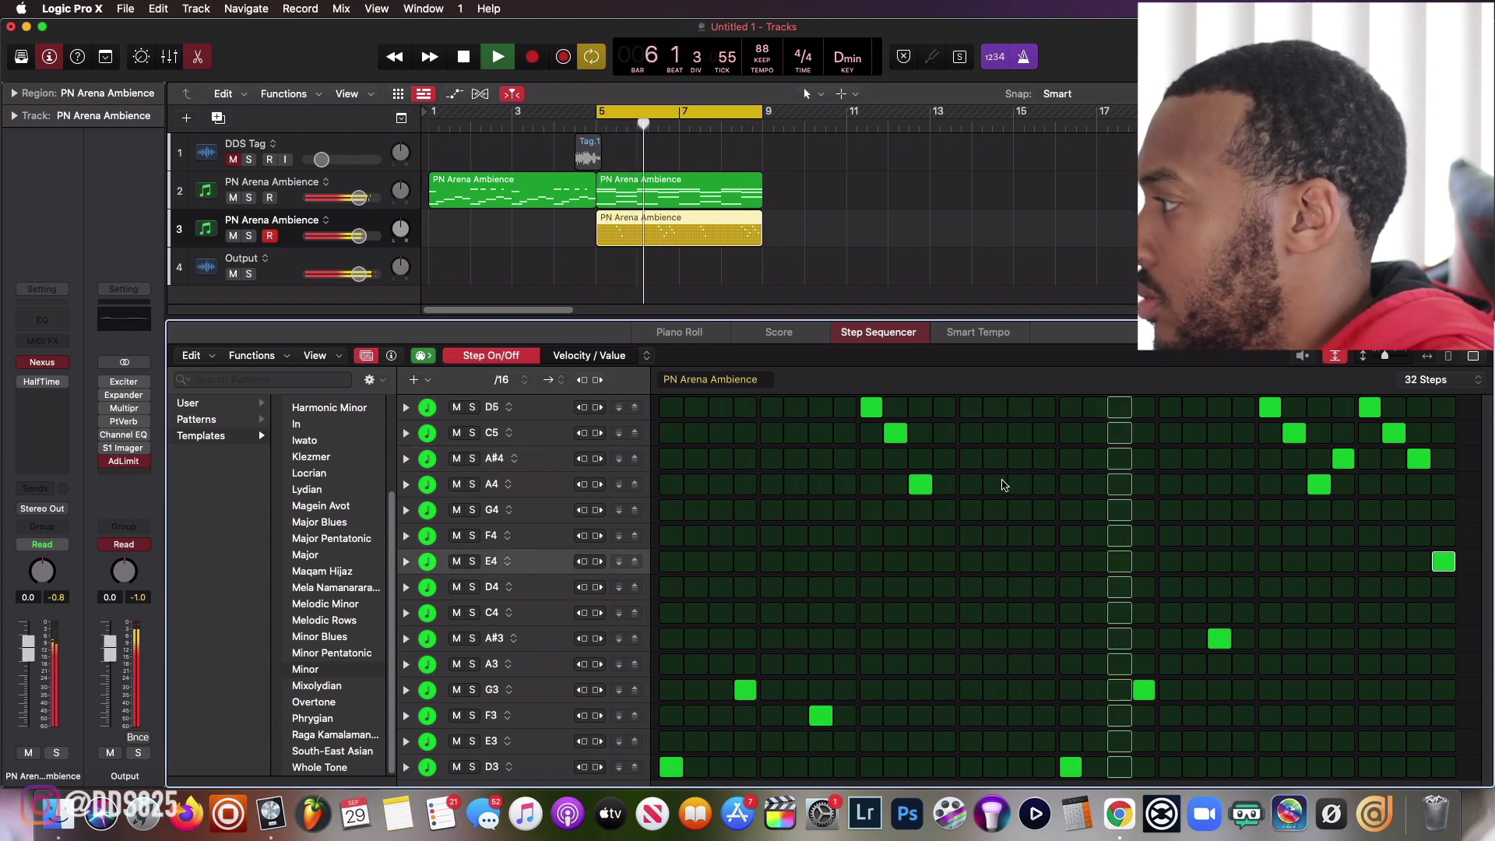
# Add a rising E4, F4, G4, A#4 line on steps 1, 9, 17, 25, removing step 25's D5.
pyautogui.click(673, 561)
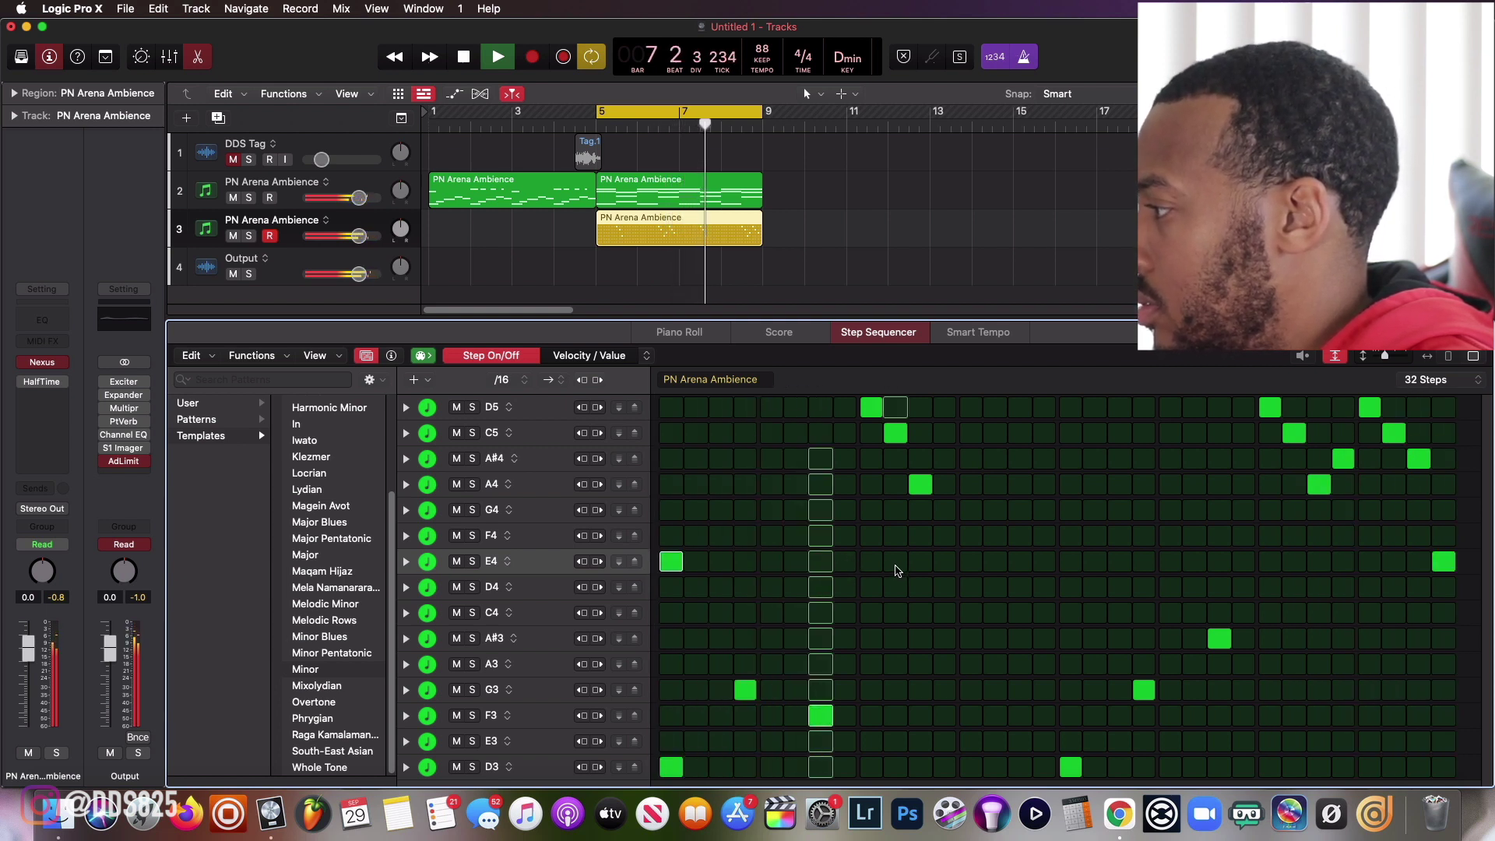
pyautogui.click(871, 535)
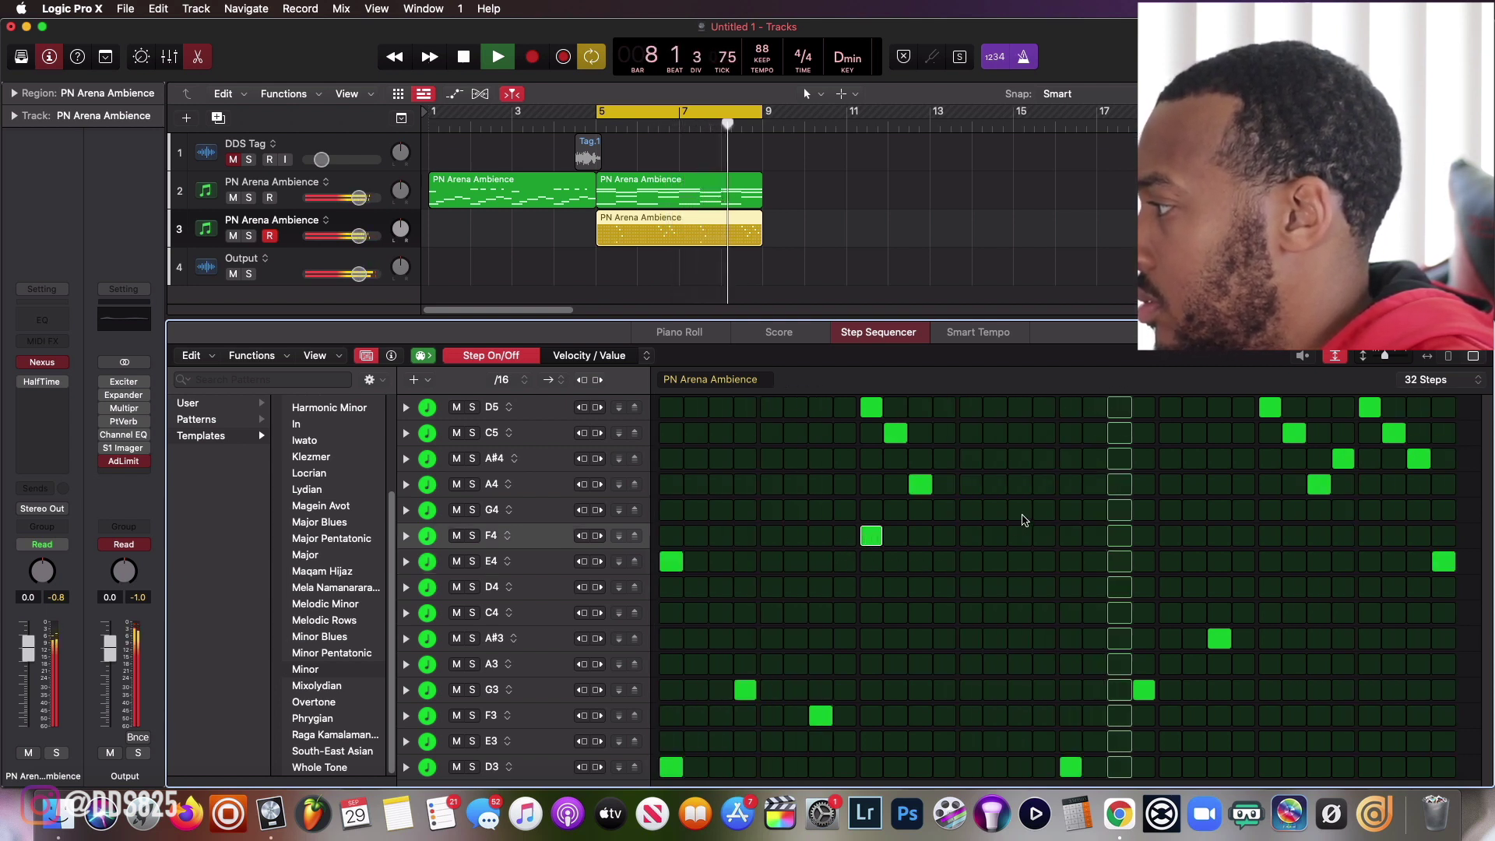
pyautogui.click(1069, 511)
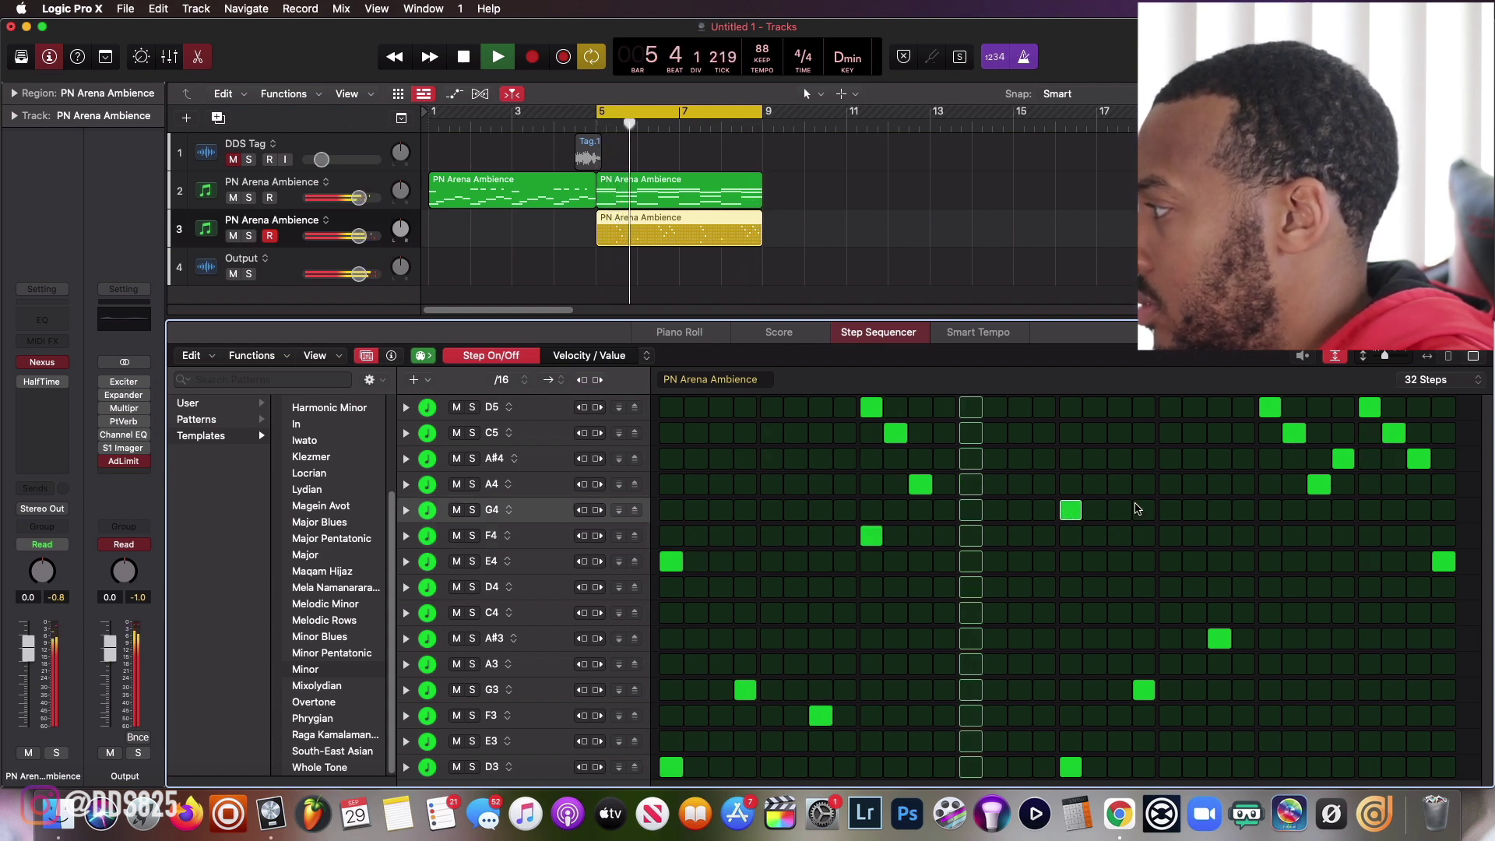
pyautogui.click(1170, 485)
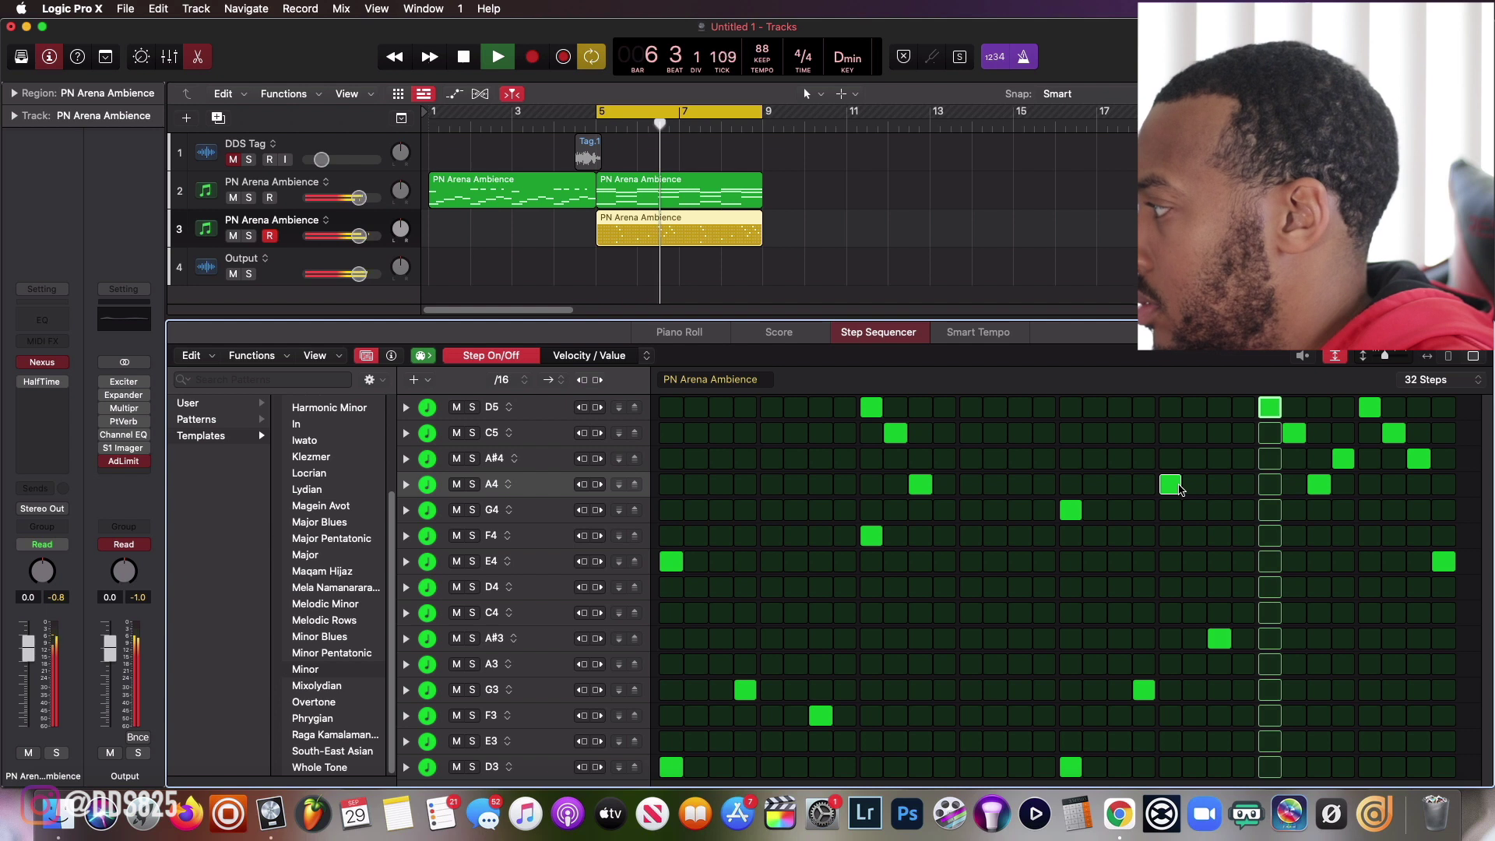
pyautogui.click(1171, 485)
pyautogui.click(1270, 459)
pyautogui.click(1269, 407)
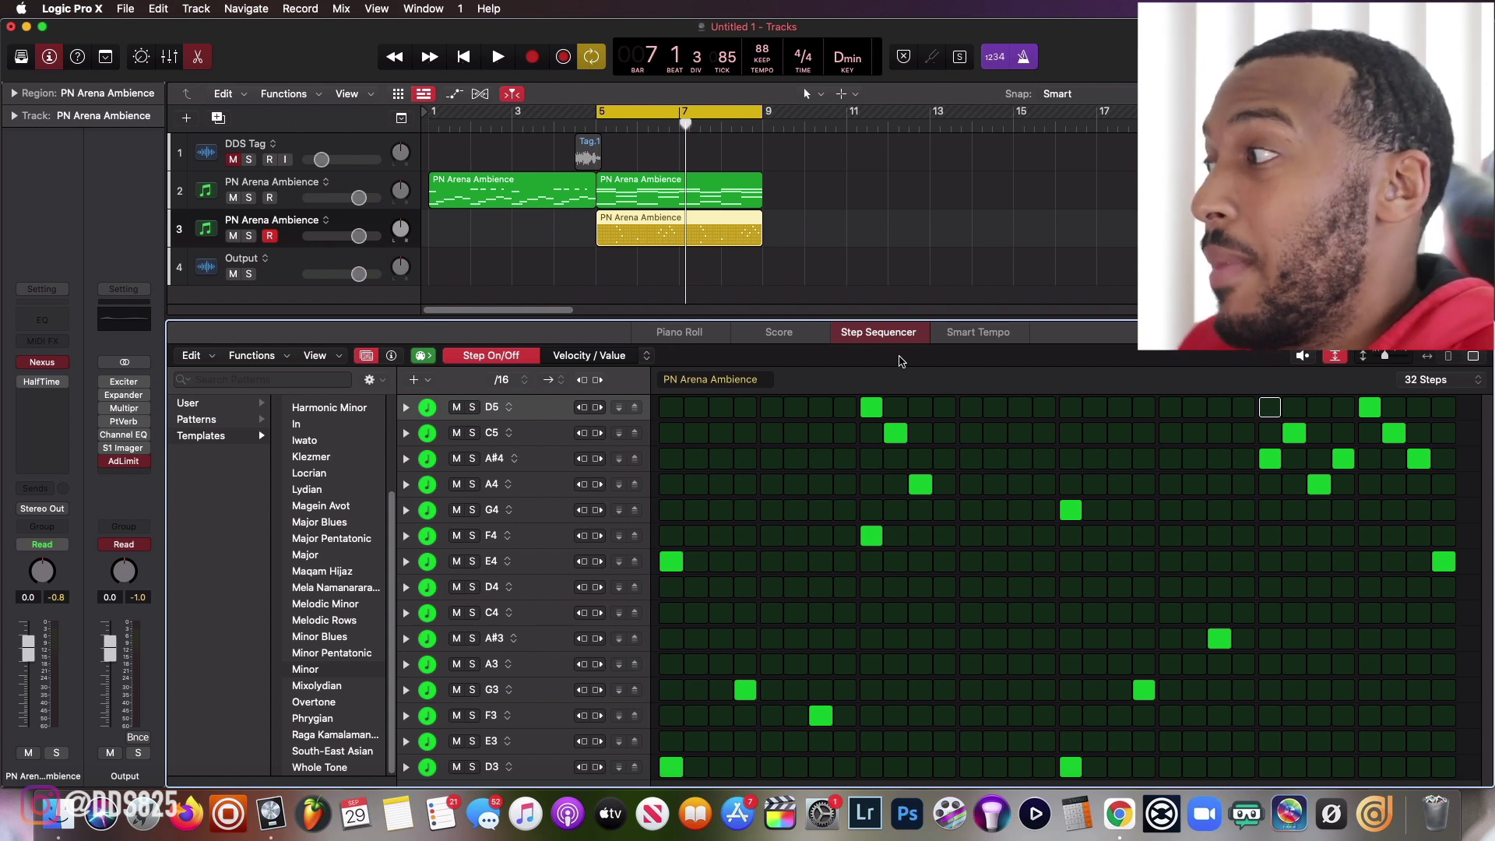
# Show the PN Arena Ambience region's 24 chord notes from track 2 in the piano roll.
pyautogui.click(645, 197)
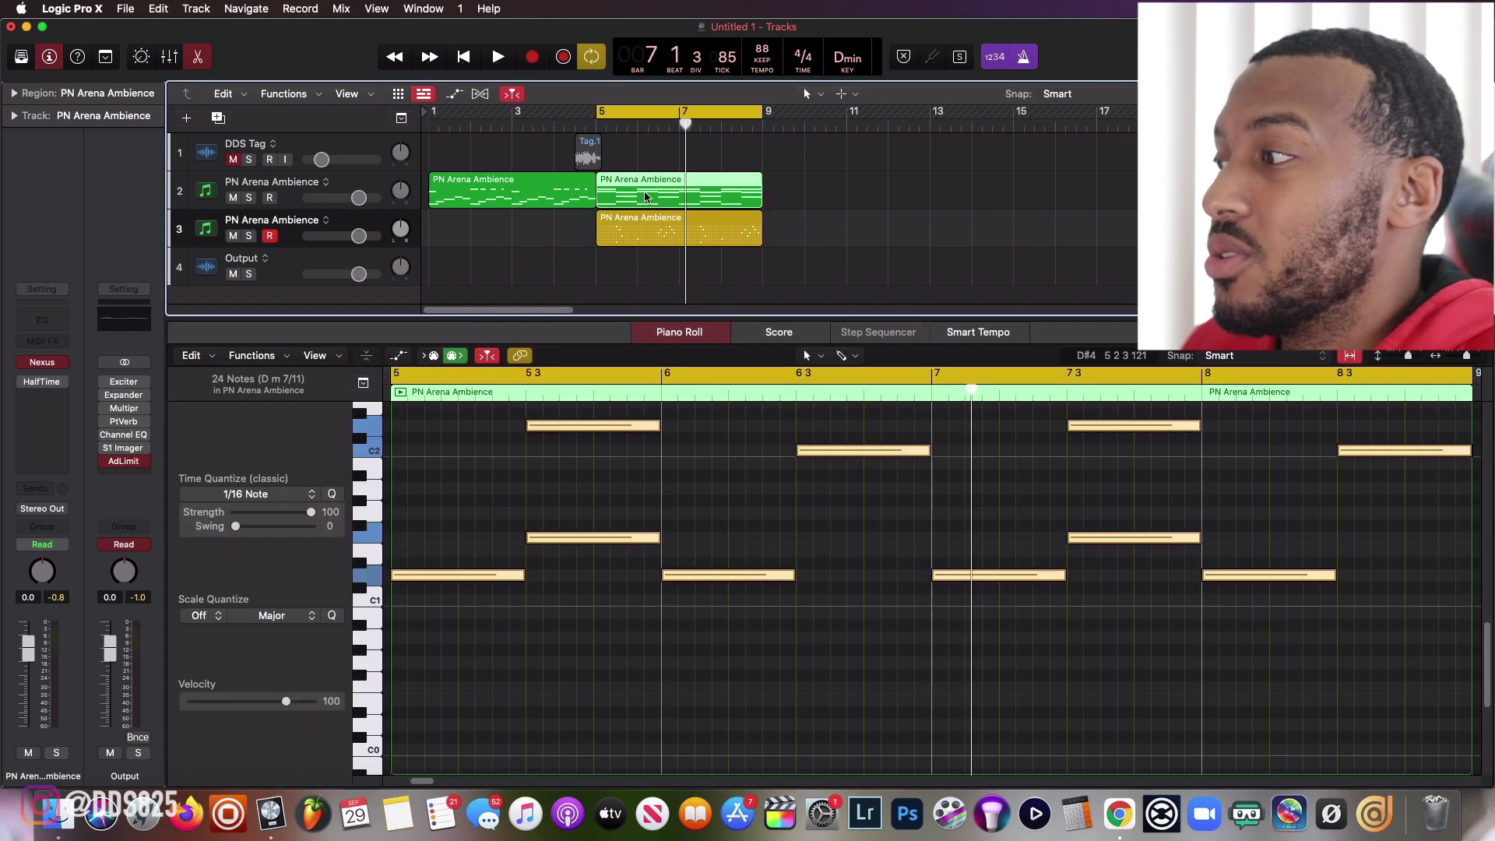